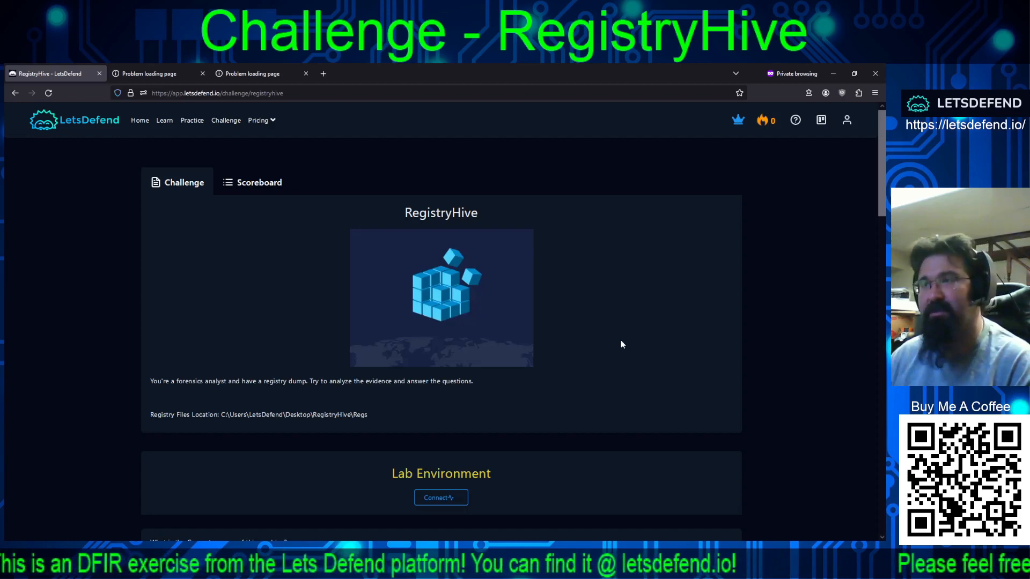
Step: Read through all the RegistryHive challenge questions, from the computer name to the machine SID
scroll(621, 343, "down", 3)
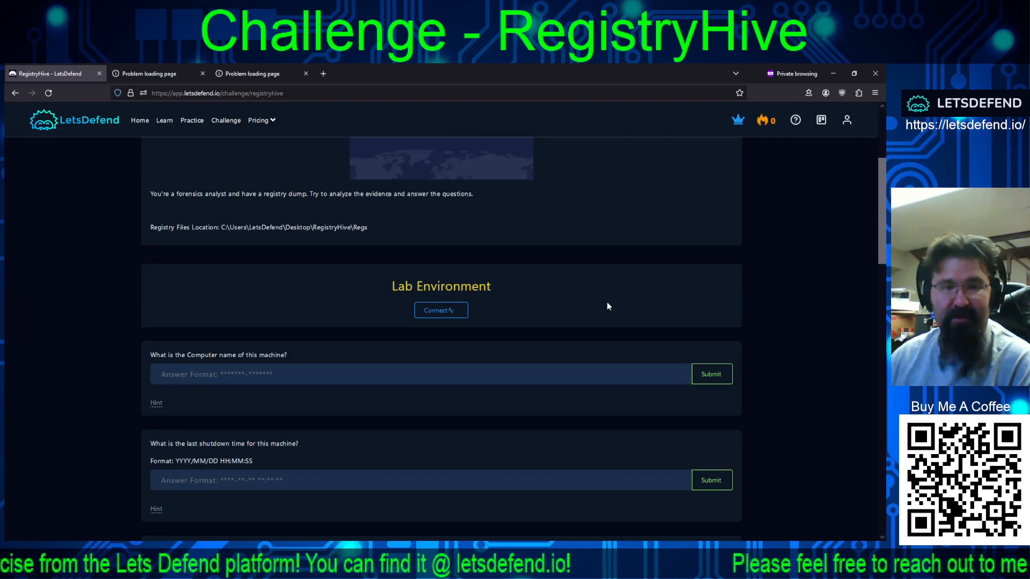
scroll(608, 306, "down", 1)
scroll(588, 306, "down", 3)
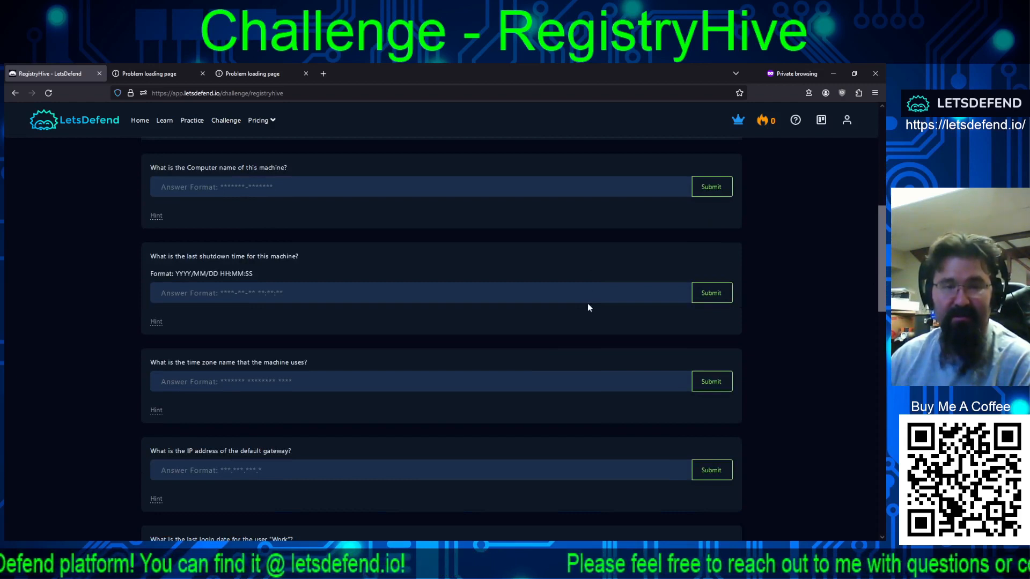
scroll(588, 315, "down", 3)
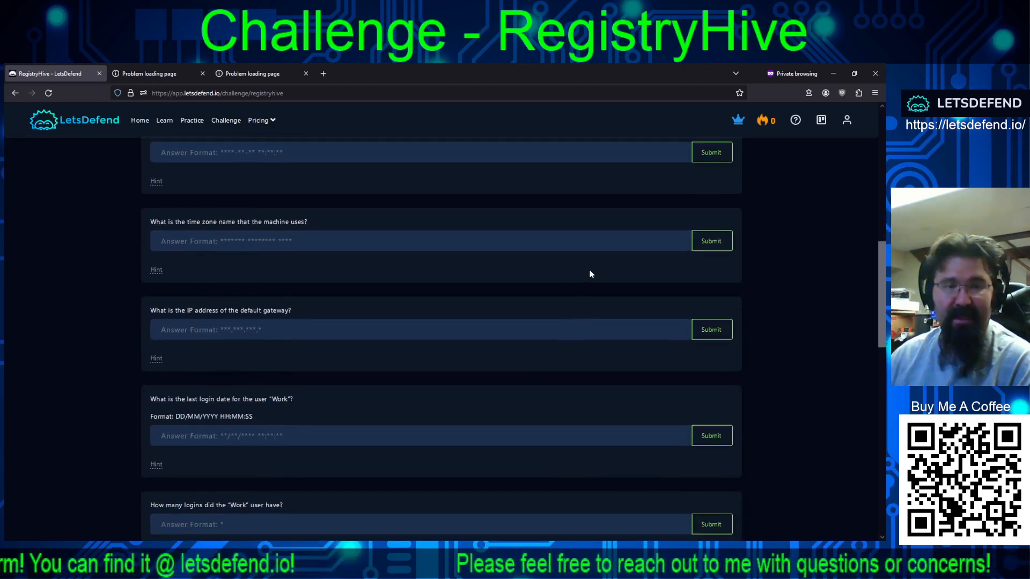
scroll(532, 324, "down", 2)
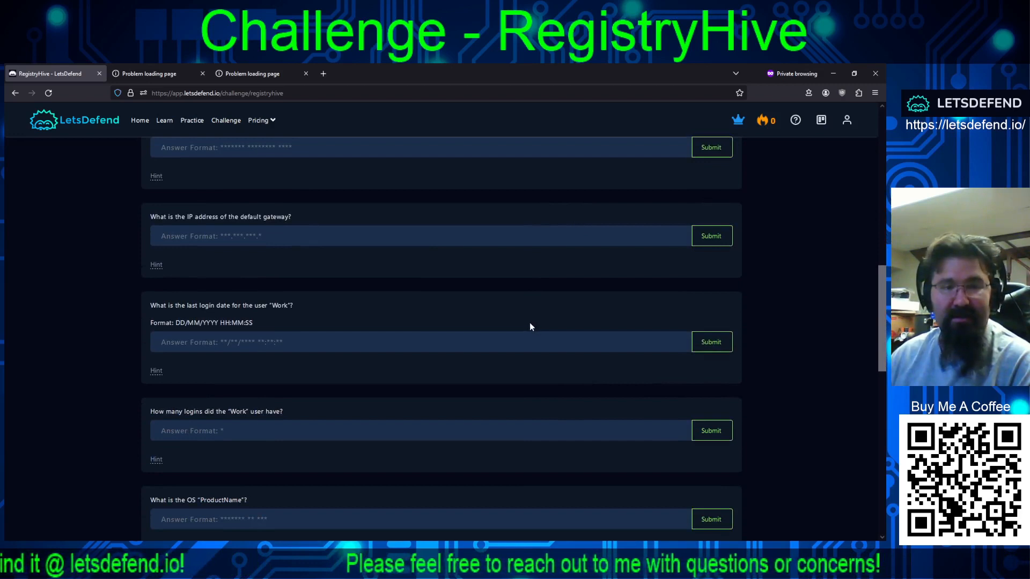
scroll(530, 326, "down", 2)
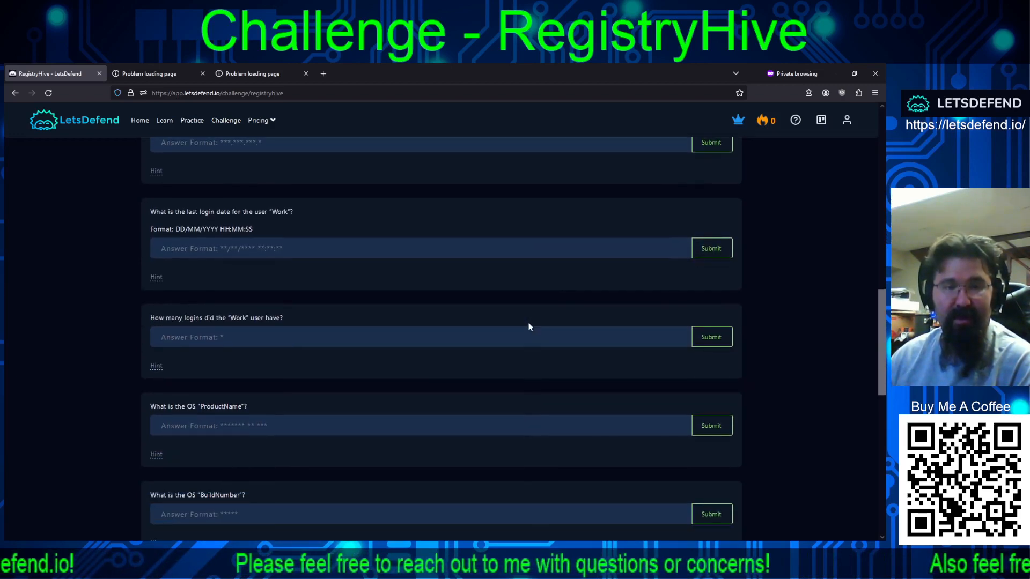
scroll(528, 324, "down", 2)
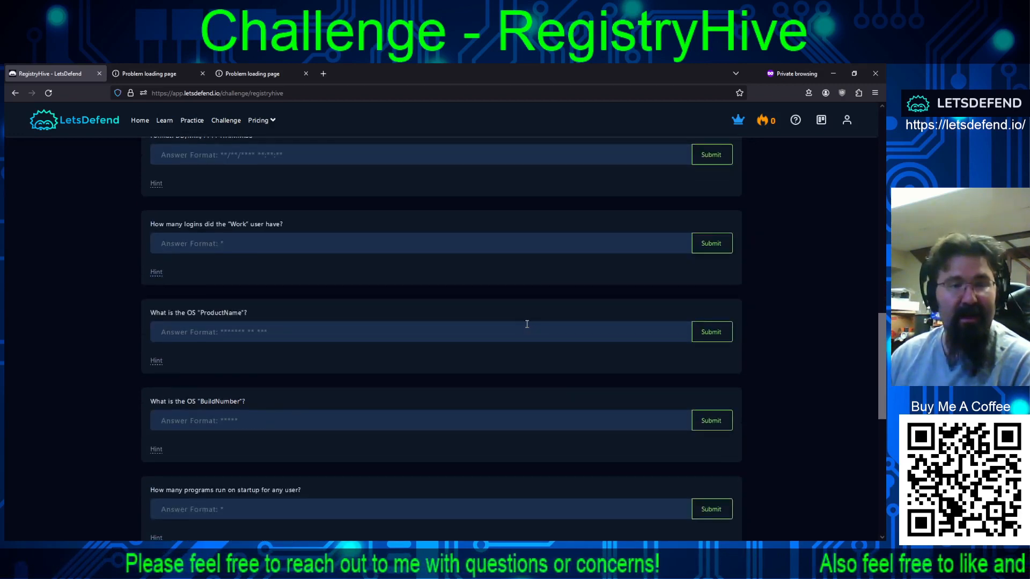
scroll(531, 348, "down", 3)
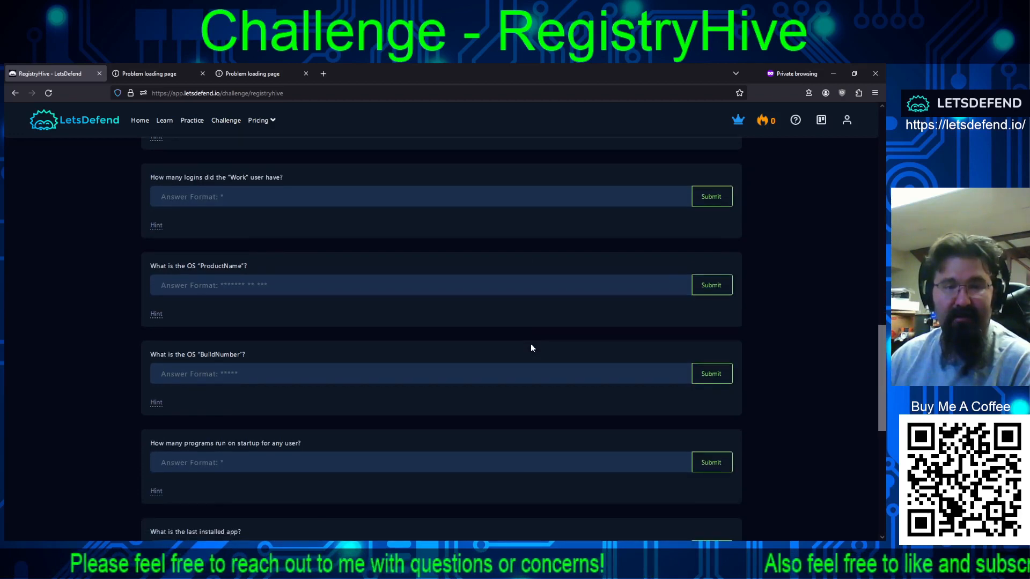
scroll(531, 348, "down", 2)
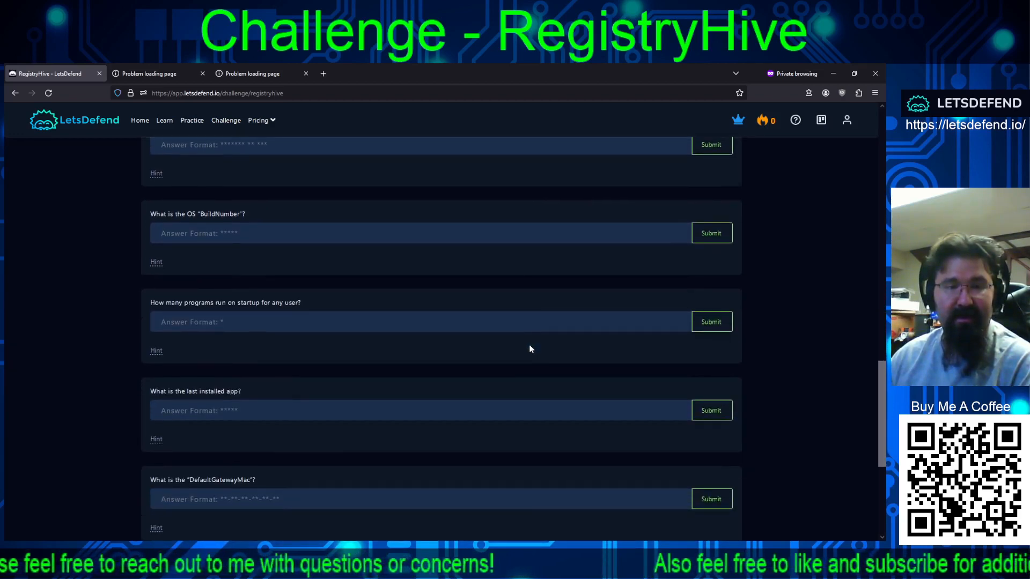
scroll(534, 348, "down", 3)
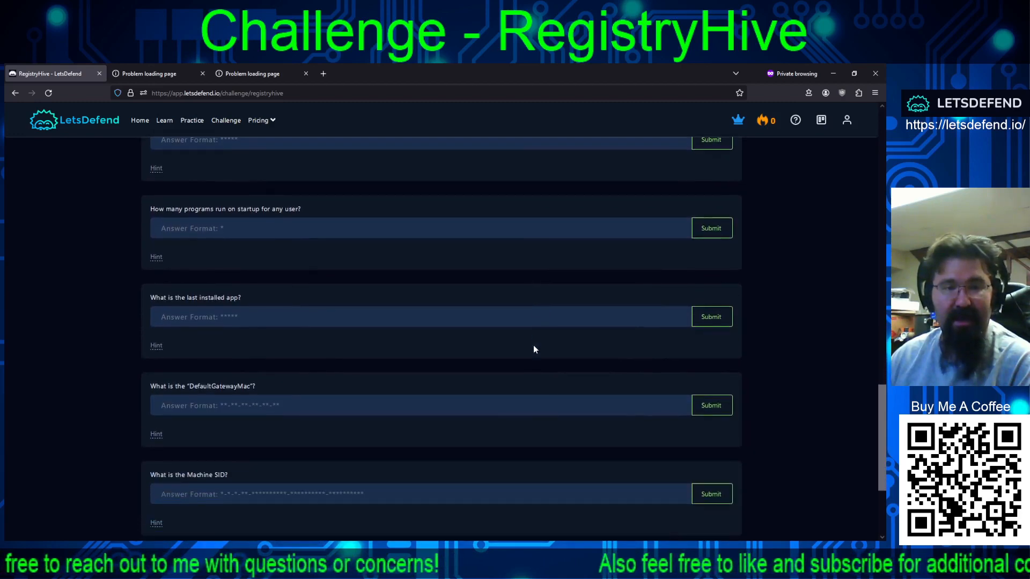
scroll(534, 346, "down", 5)
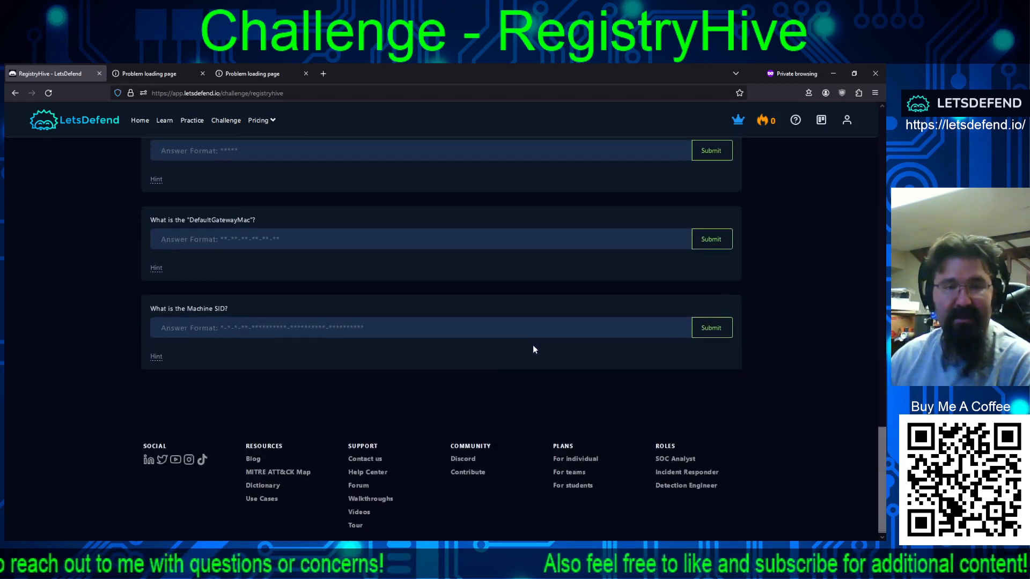
scroll(480, 409, "up", 20)
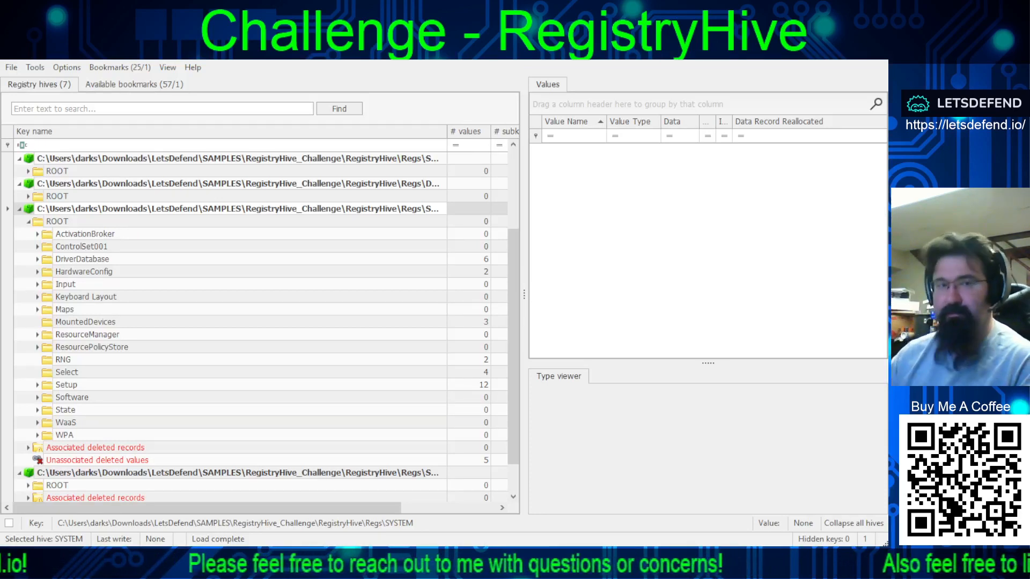
left_click(193, 67)
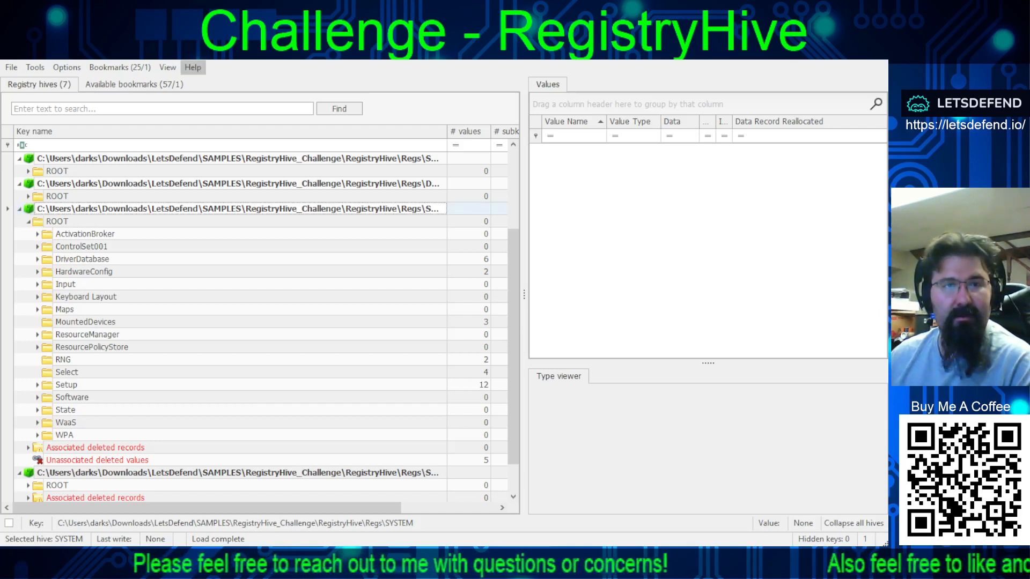
key("alt+Tab")
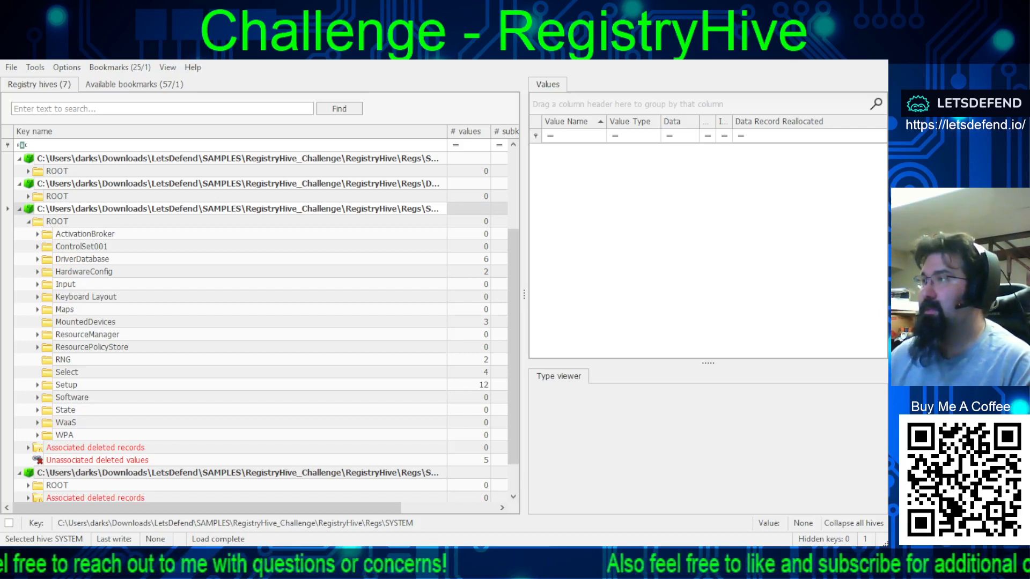
key("alt+Tab")
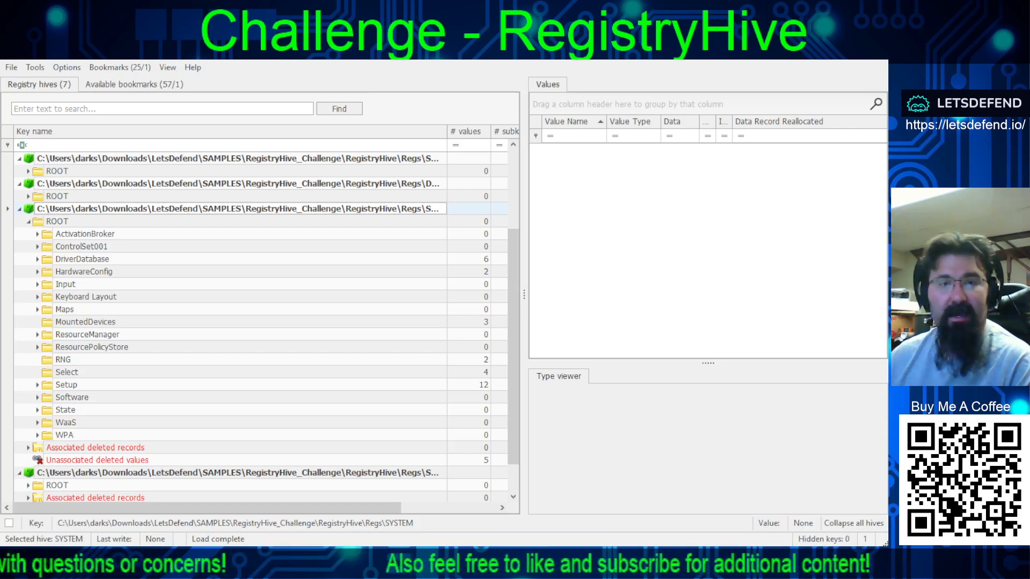
key("alt+Tab")
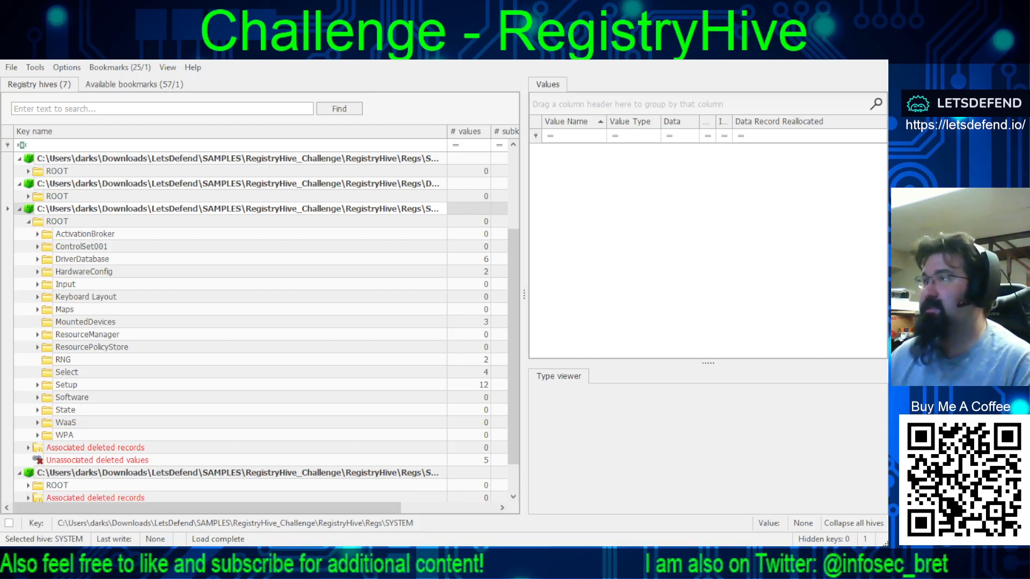
key("alt+Tab")
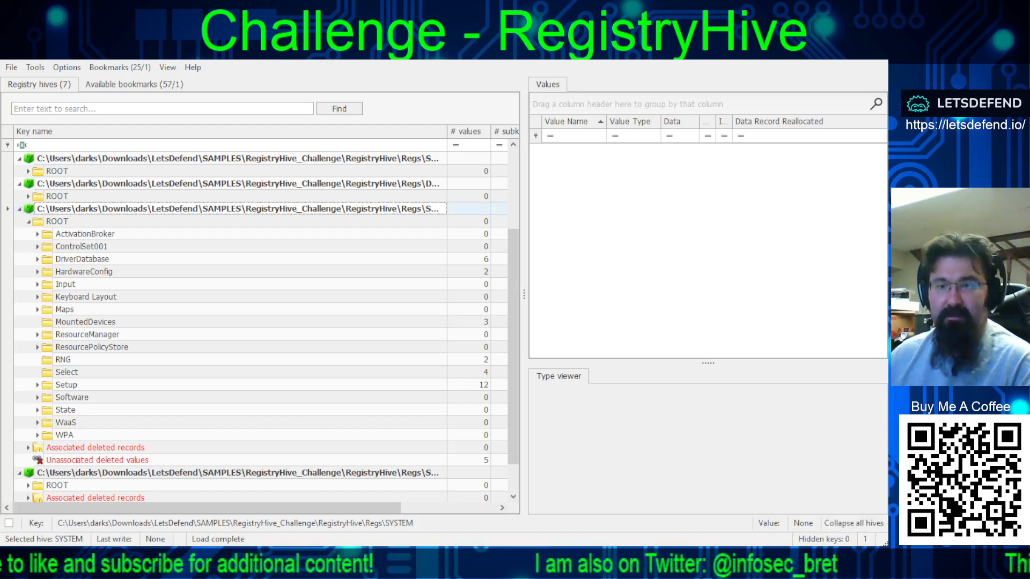
key("alt+Tab")
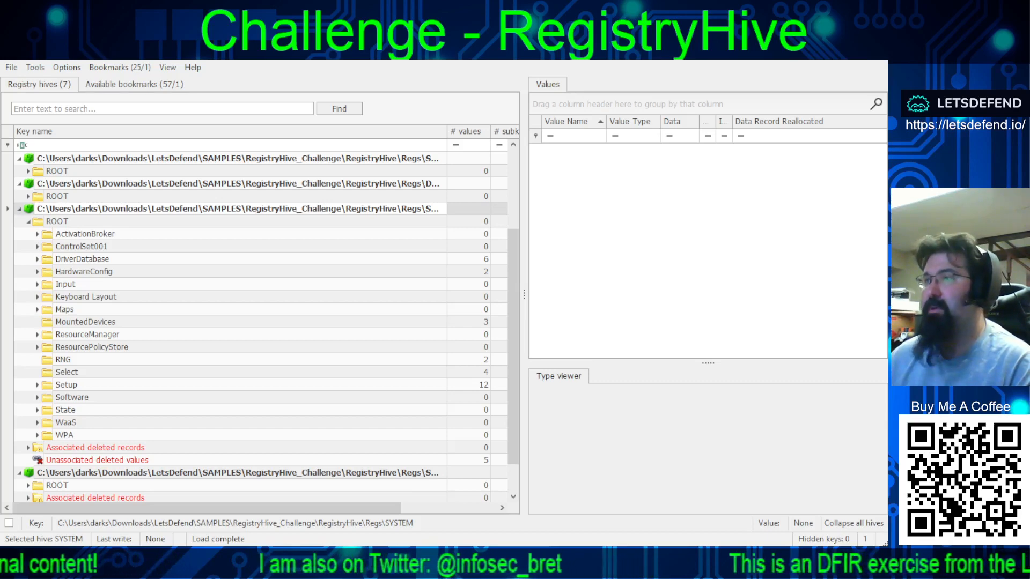
Step: In Registry Explorer, search the loaded hives for ComputerName and review the hits with the Value Data column widened
key("ctrl+f")
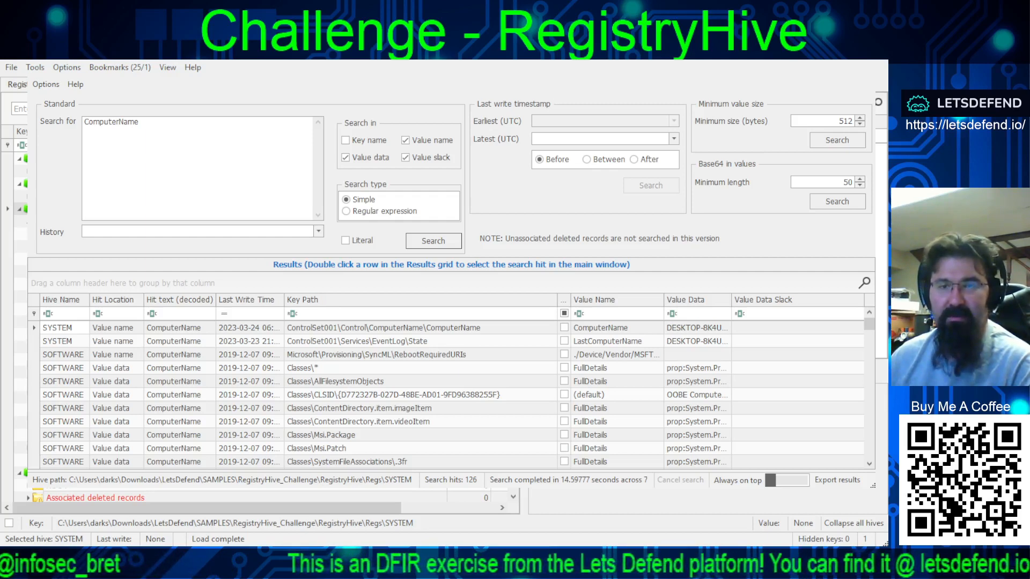
left_click_drag(731, 299, 790, 299)
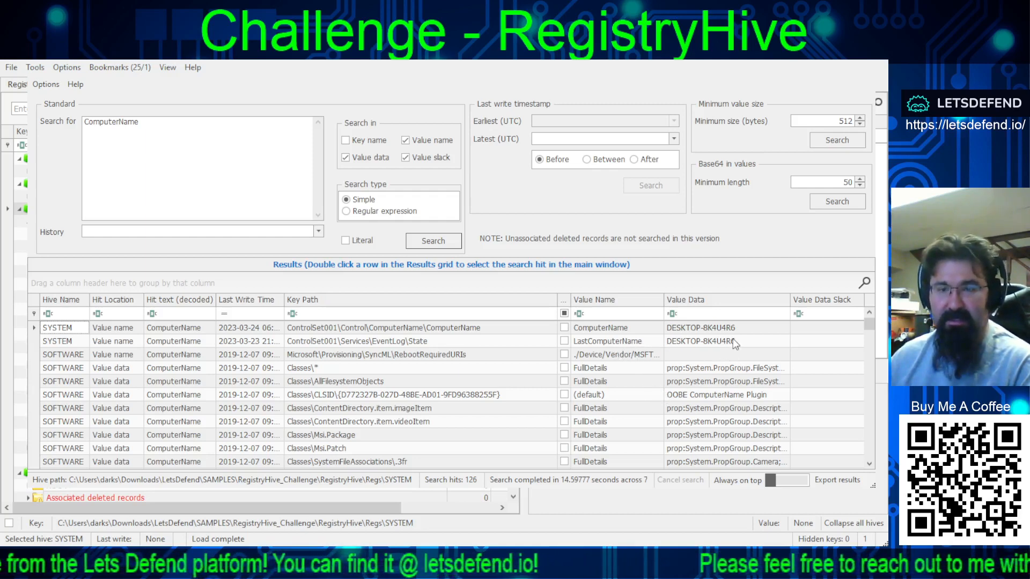
scroll(617, 382, "down", 6)
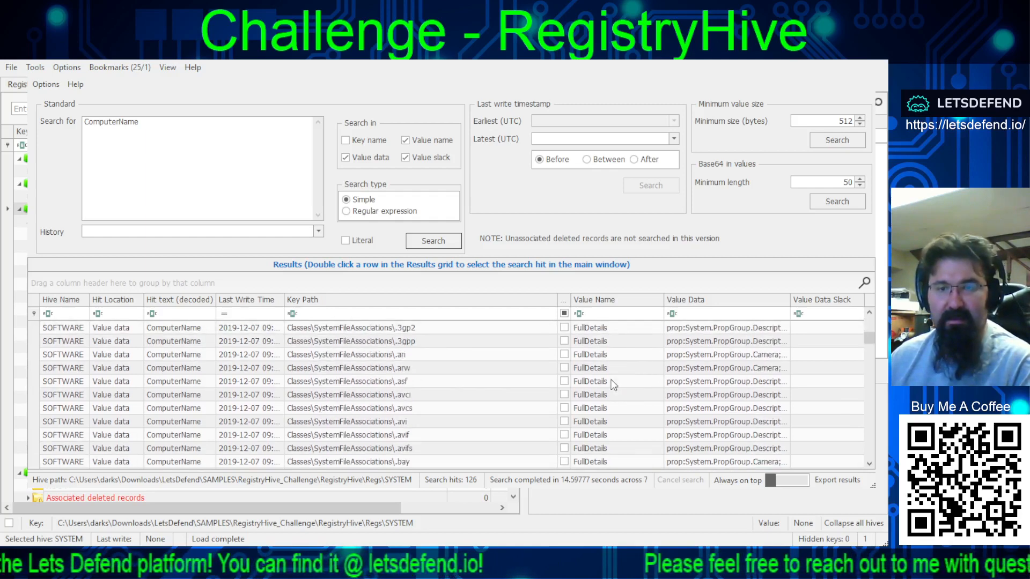
scroll(614, 384, "down", 11)
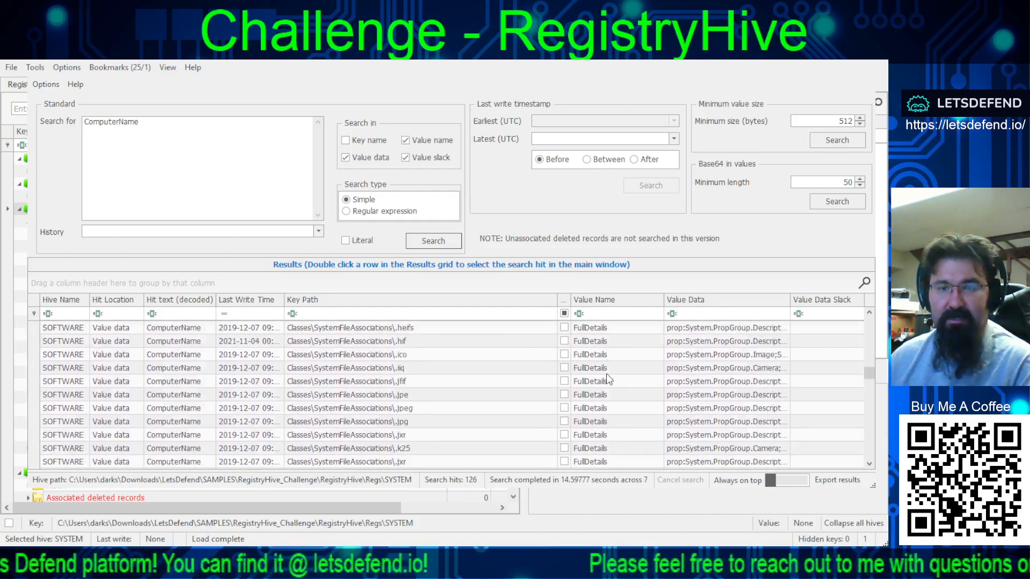
scroll(606, 370, "down", 8)
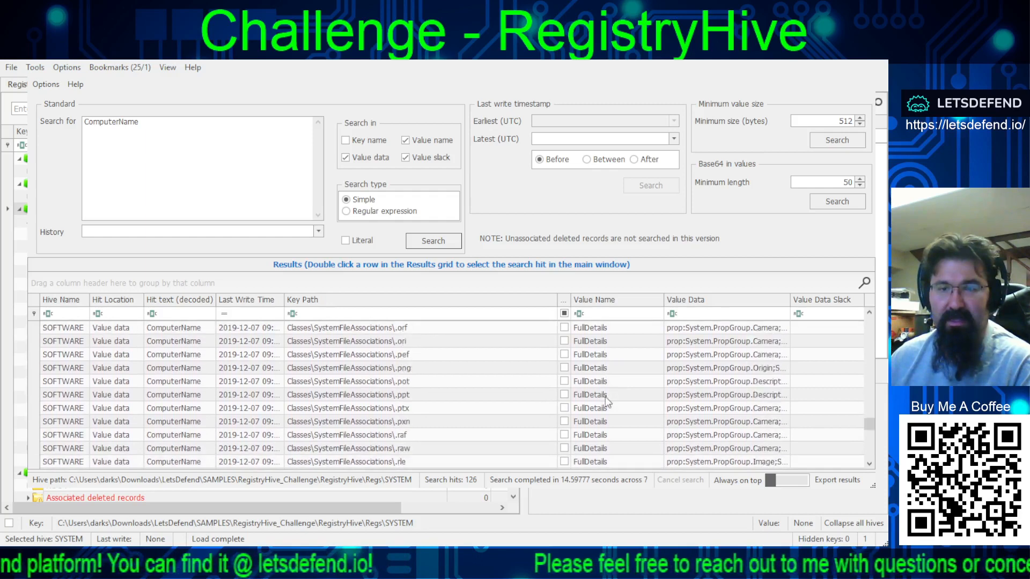
scroll(600, 399, "down", 4)
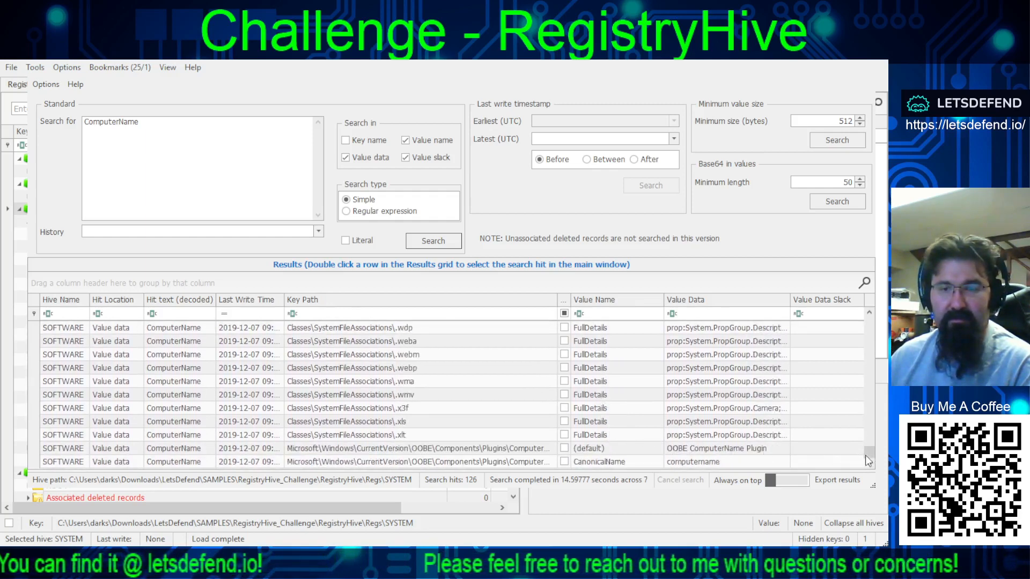
left_click_drag(869, 455, 864, 298)
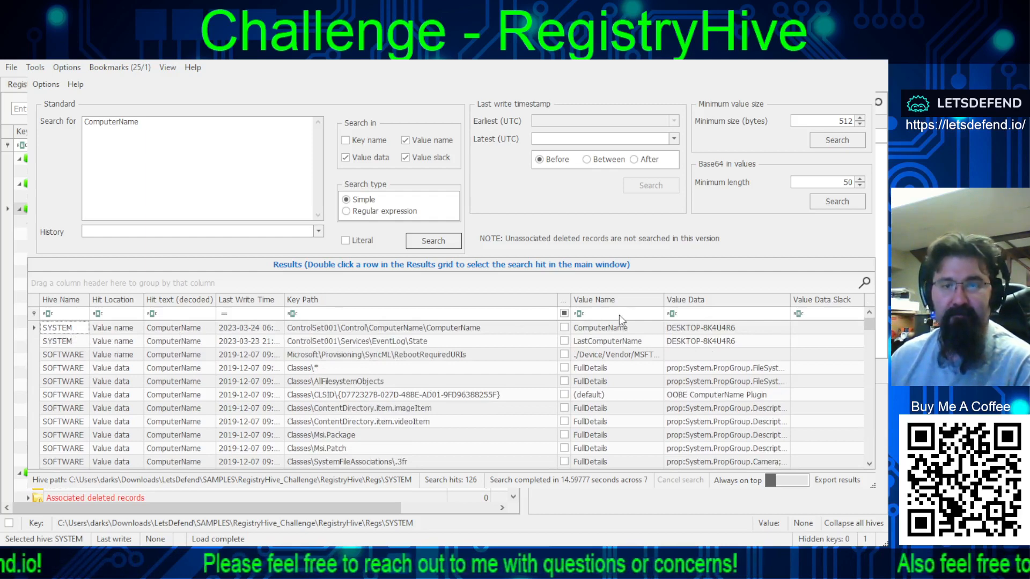
Step: Open the SYSTEM hive's ComputerName hit and paste its value data into the computer name answer on the LetsDefend challenge page
left_click(690, 328)
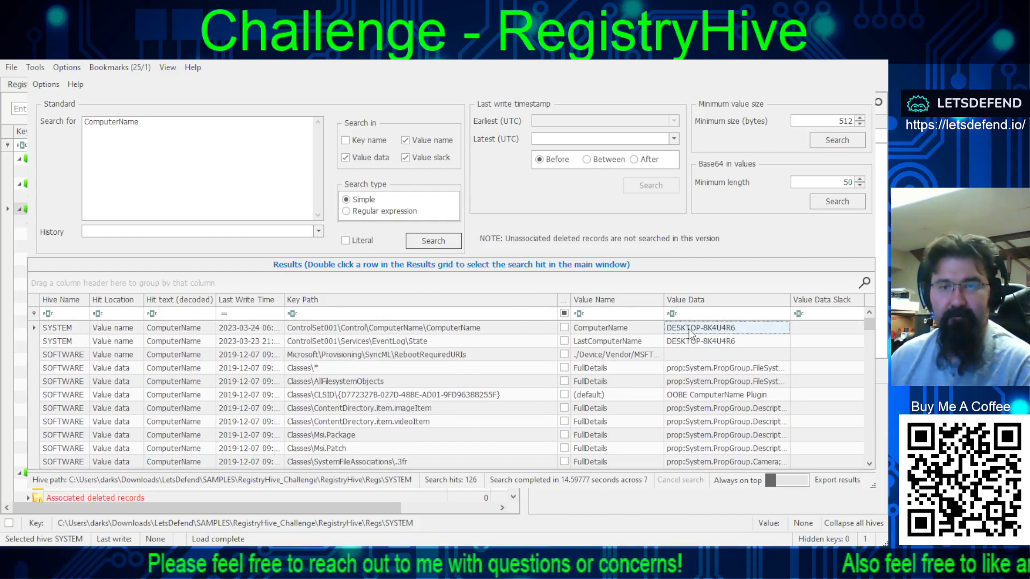
double_click(690, 330)
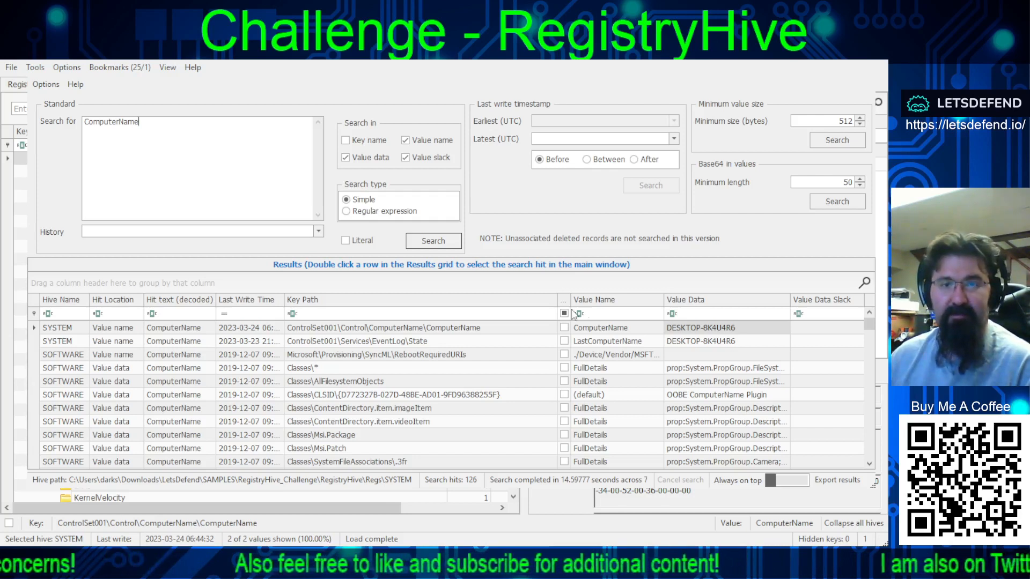
left_click_drag(34, 332, 701, 345)
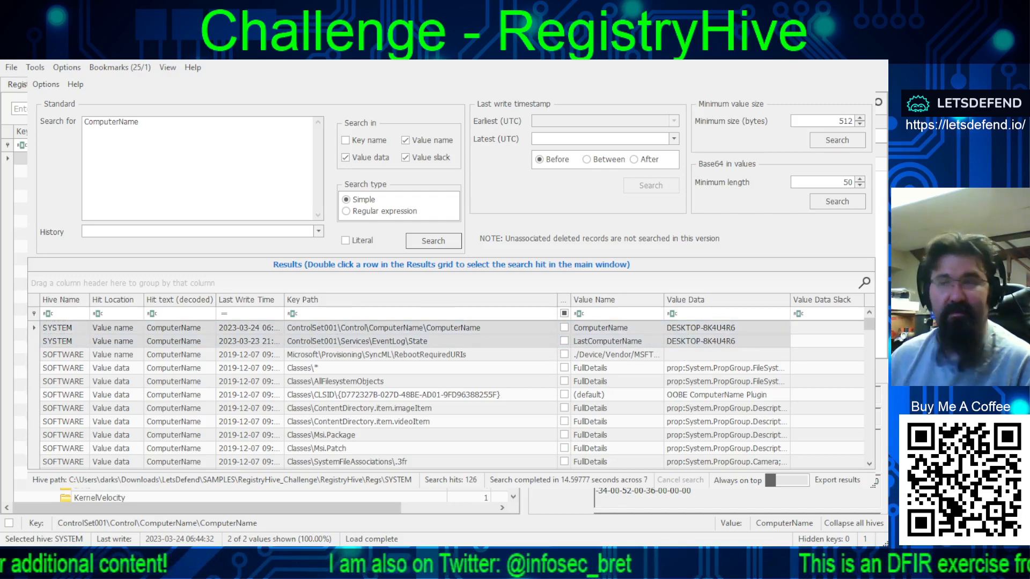
key("alt+Tab")
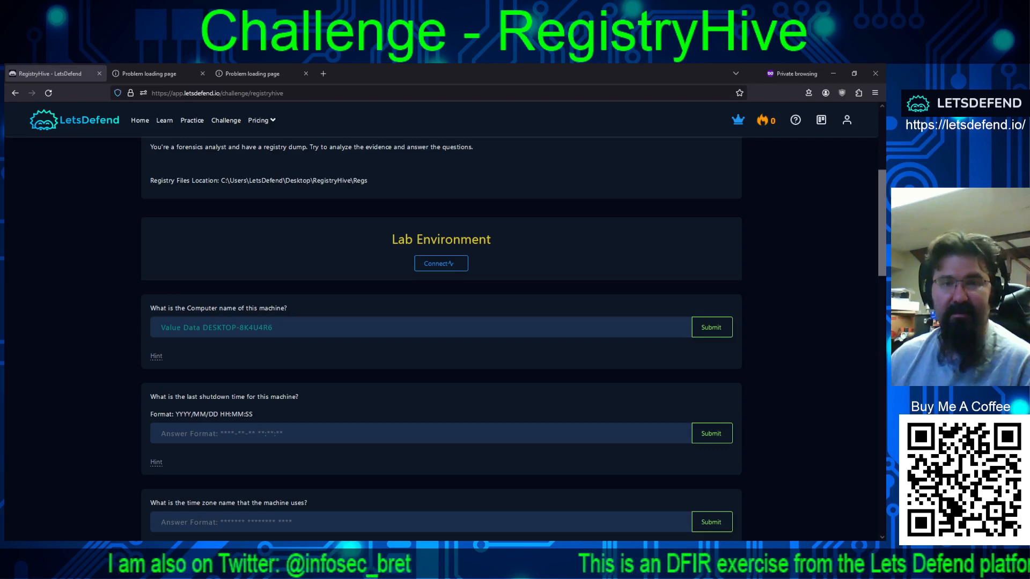
Step: Remove the "Value Data" prefix from the computer name answer so it contains only DESKTOP-8K4U4R6
key("ctrl+plus")
key("ctrl+plus")
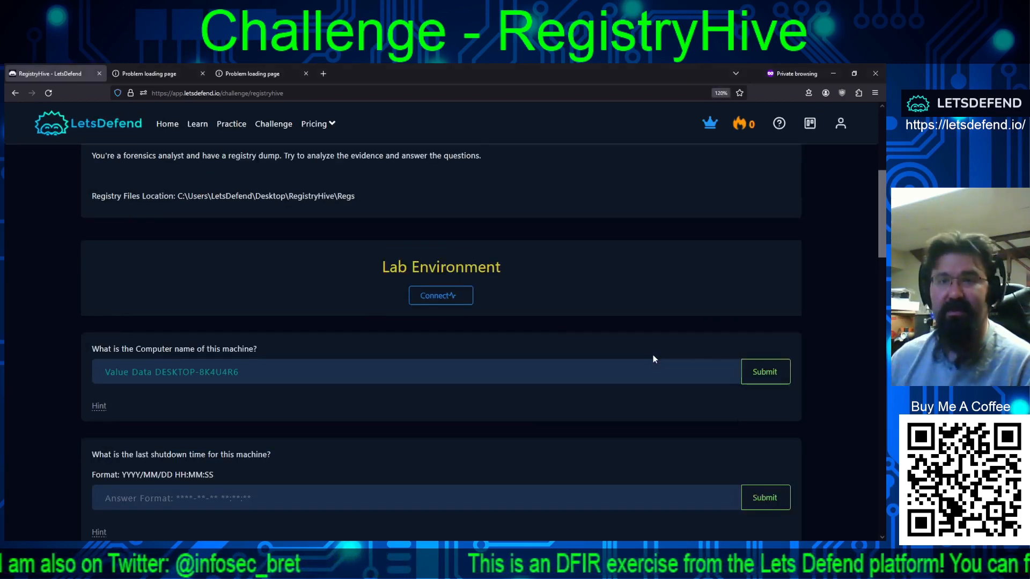
key("ctrl+plus")
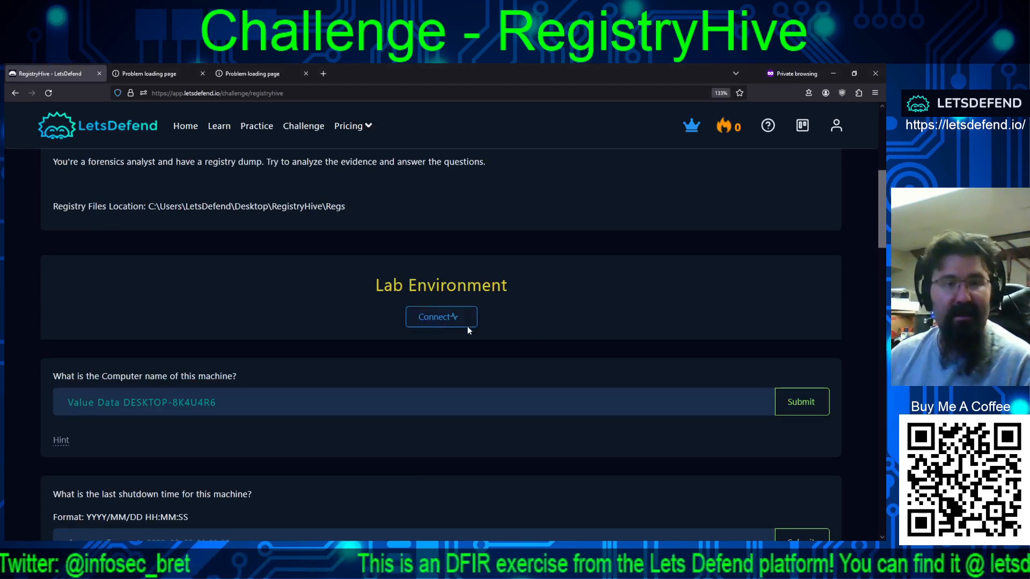
scroll(352, 361, "down", 3)
scroll(352, 362, "down", 1)
left_click_drag(125, 275, 220, 277)
key("ctrl+c")
key("BackSpace")
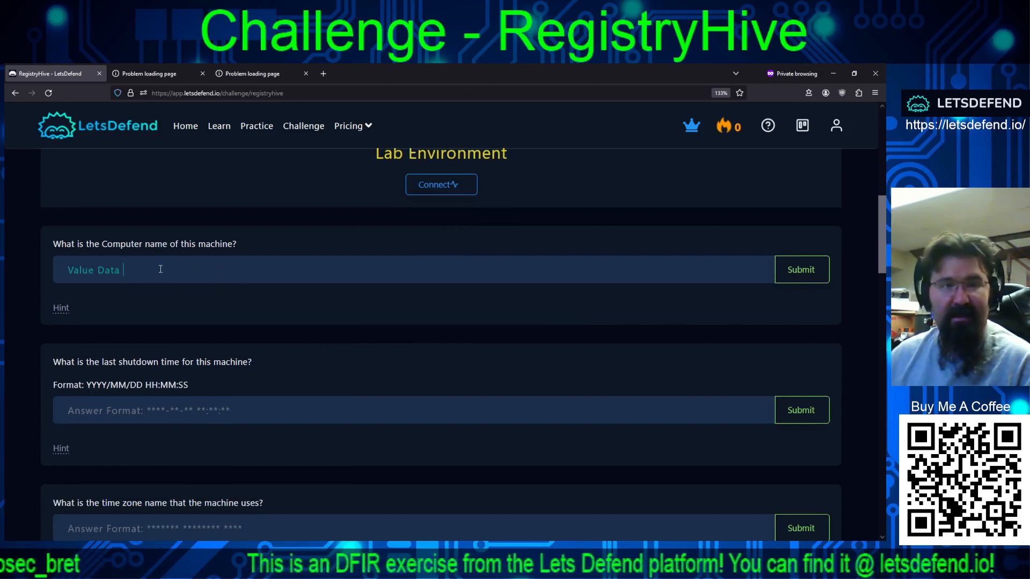
key("BackSpace")
key("BackSpace")
key("BackSpace")
key("BackSpace")
key("BackSpace")
key("BackSpace")
key("BackSpace")
key("BackSpace")
key("BackSpace")
key("BackSpace")
key("BackSpace")
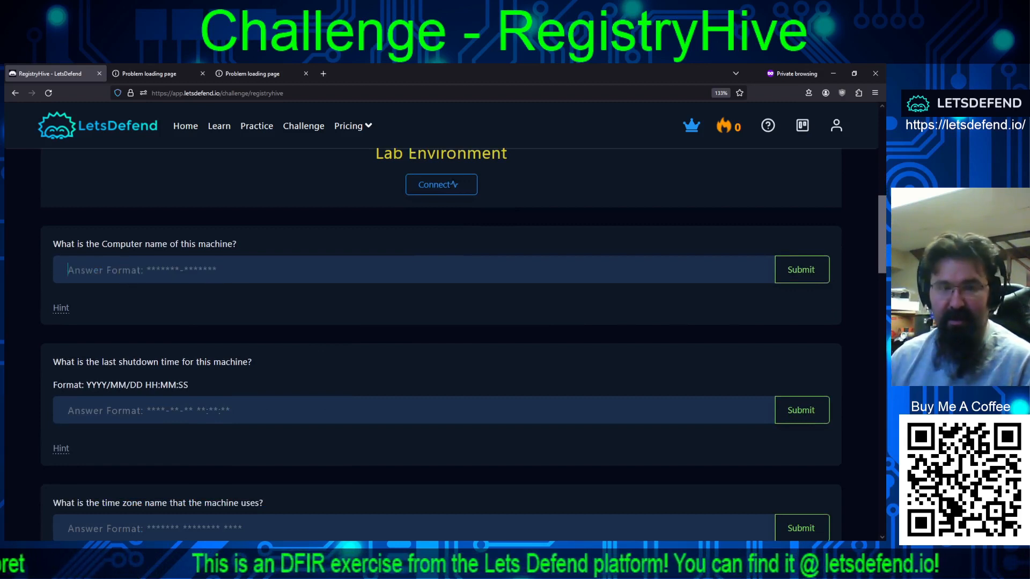
key("ctrl+v")
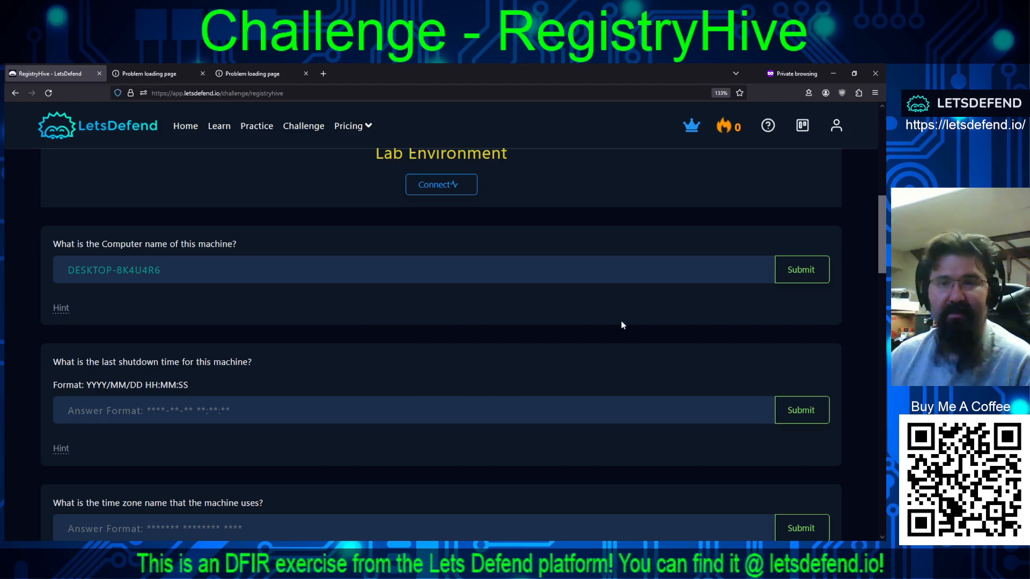
Step: Submit the computer name answer and dismiss the streak notice to return to the shutdown time question
left_click(793, 276)
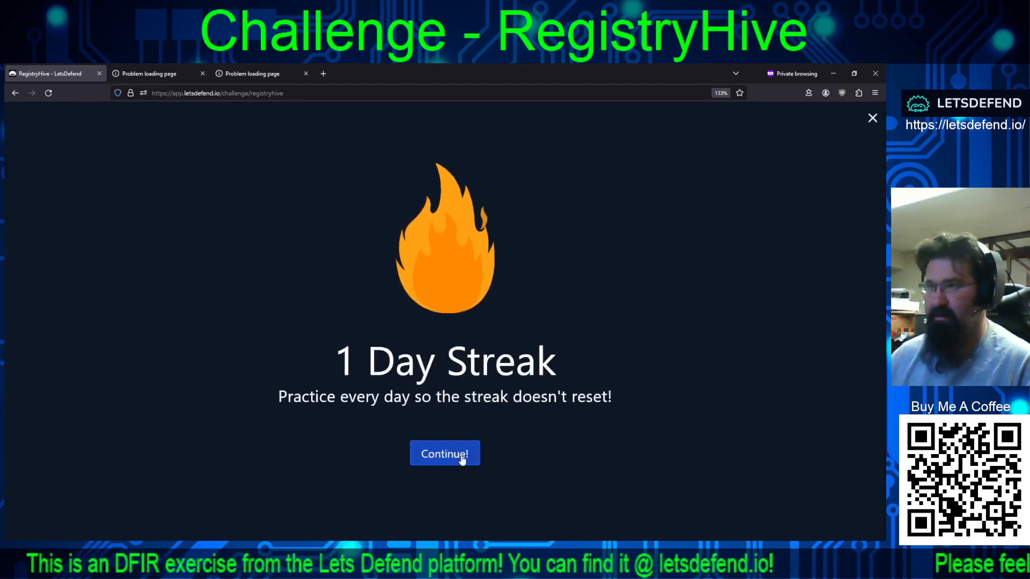
left_click(461, 460)
scroll(481, 387, "down", 3)
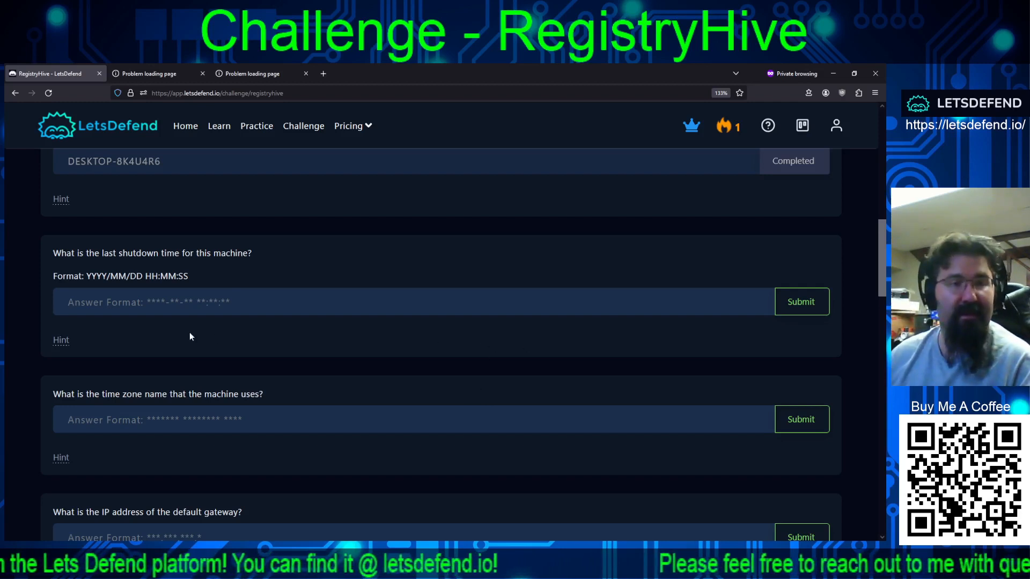
Step: Reveal the hint for the last shutdown time question, copy the key name ShutdownTime from it, and hide the hint again
left_click(63, 341)
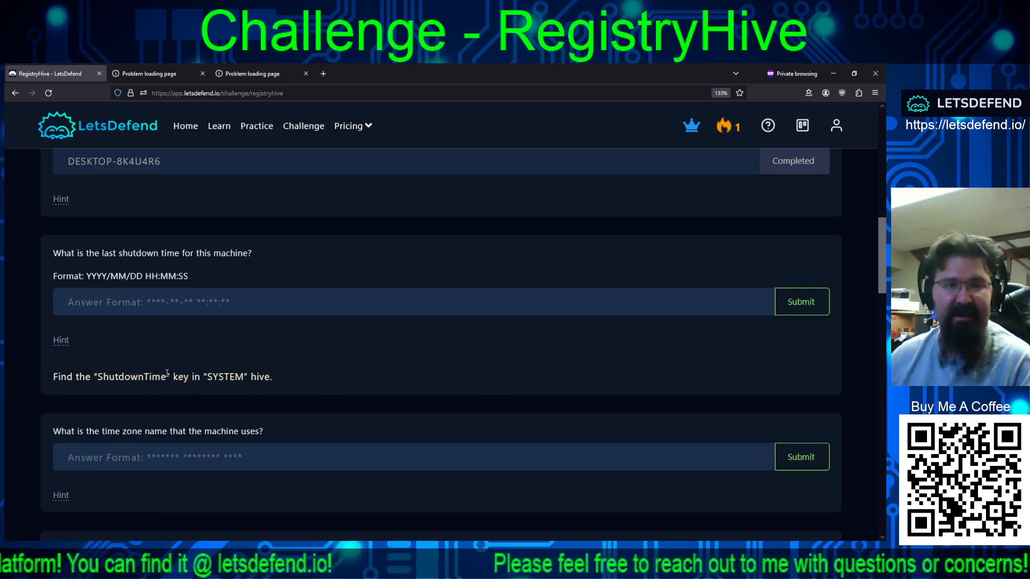
left_click_drag(165, 374, 122, 370)
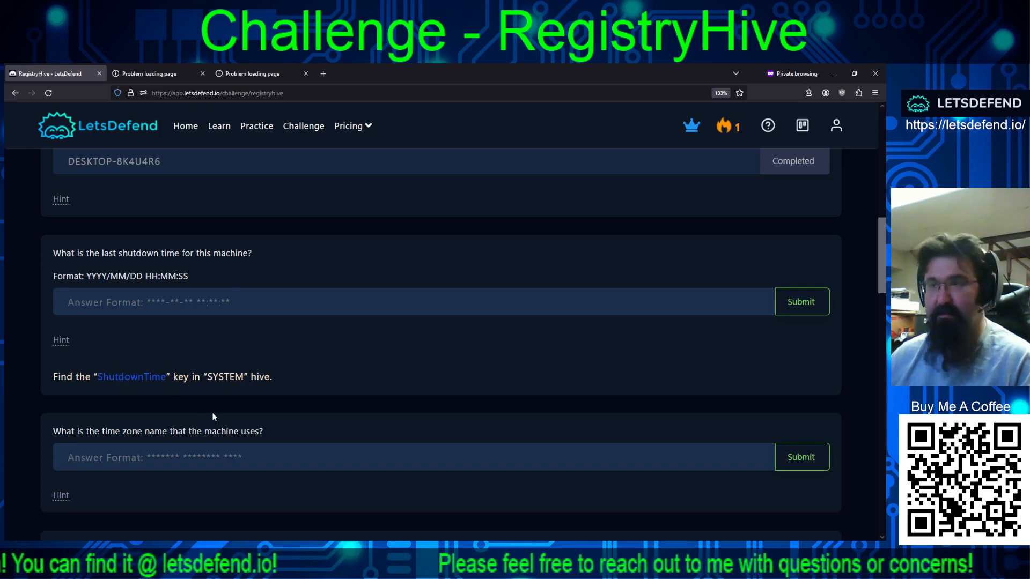
left_click(61, 341)
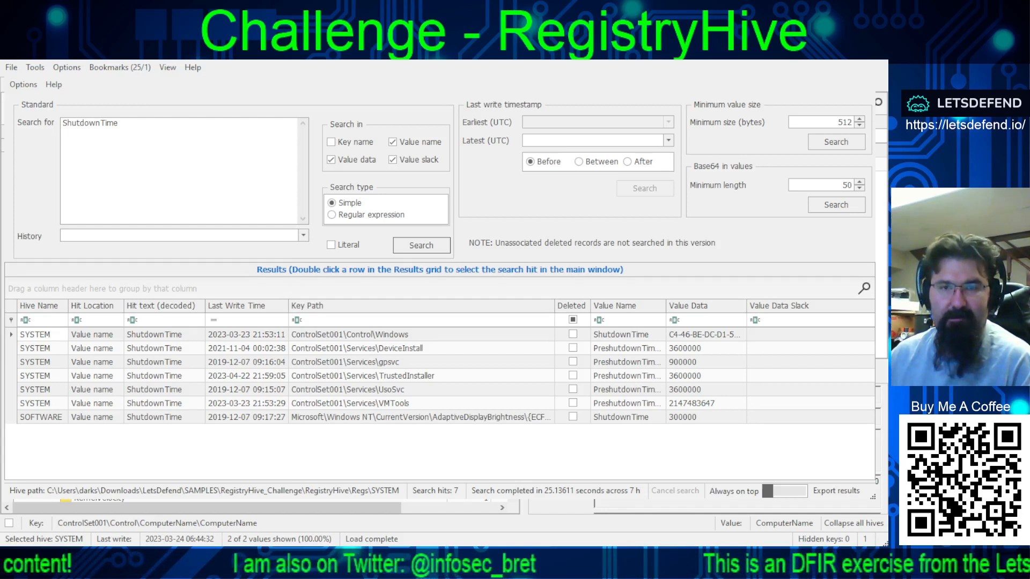
Step: In Registry Explorer, copy the value data of the SYSTEM hive's ControlSet001\Control\Windows ShutdownTime hit, and close the browser's two failed tabs
left_click(693, 334)
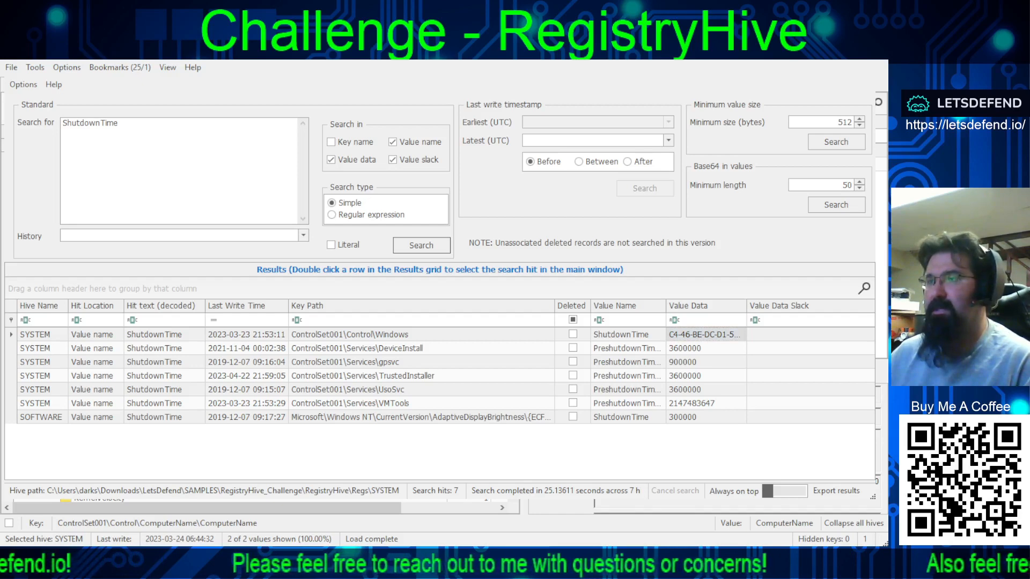
key("alt+Tab")
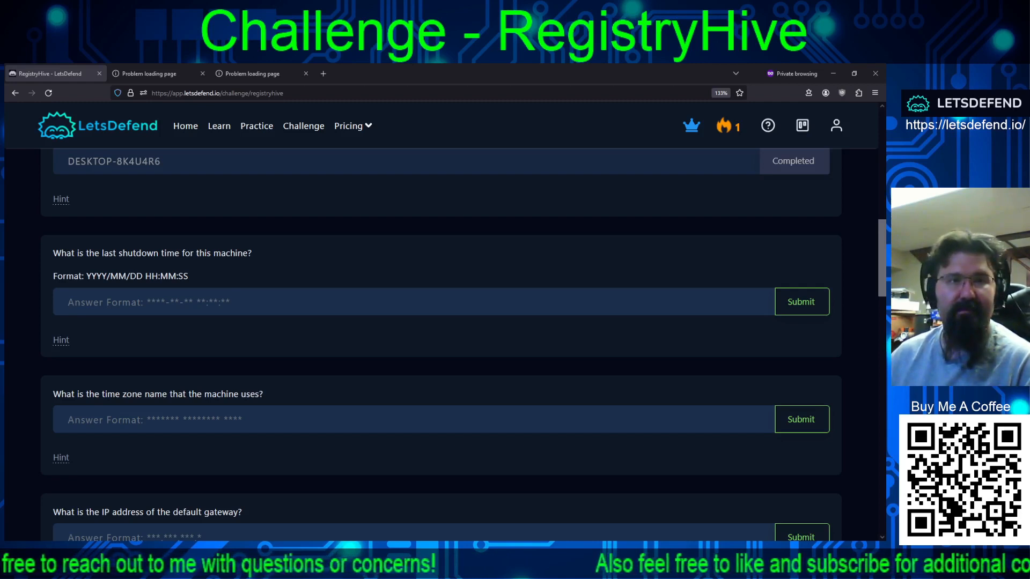
left_click(202, 73)
left_click(202, 73)
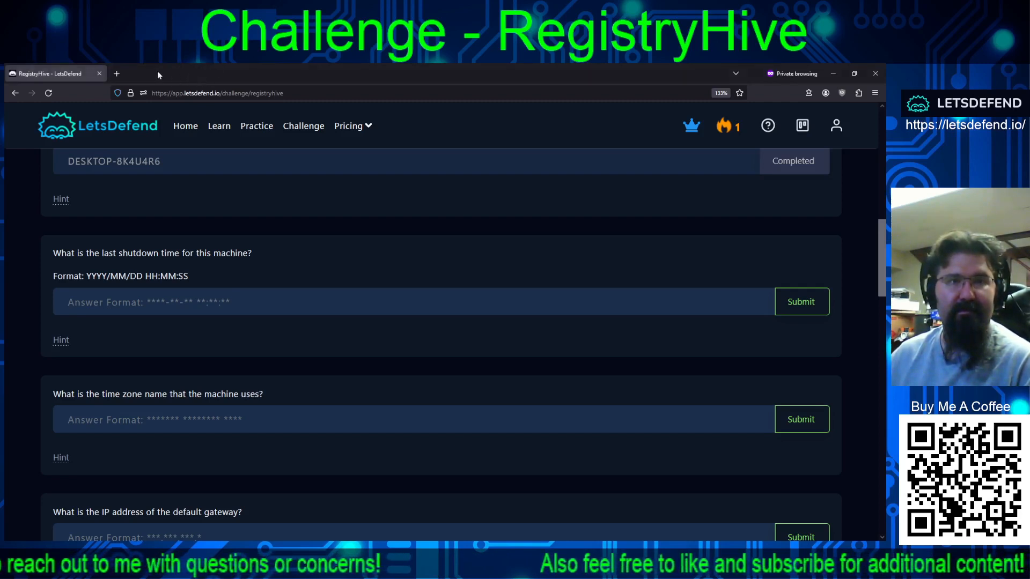
Step: Search the web for "windows shutdown conversion" in a new tab and open the AutoIt thread "Convert Registry Shutdown value to date/time"
left_click(120, 73)
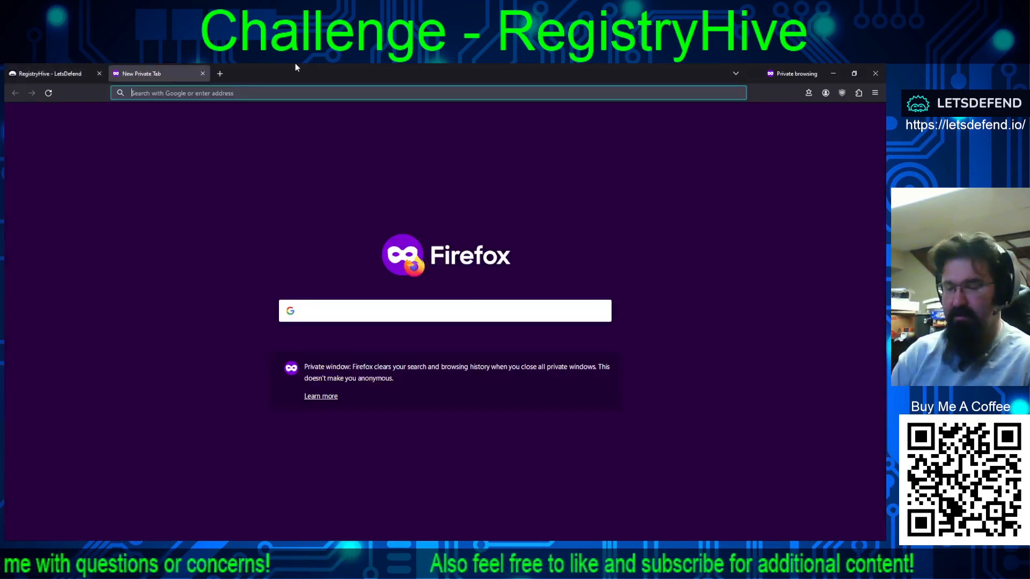
type("windows shut")
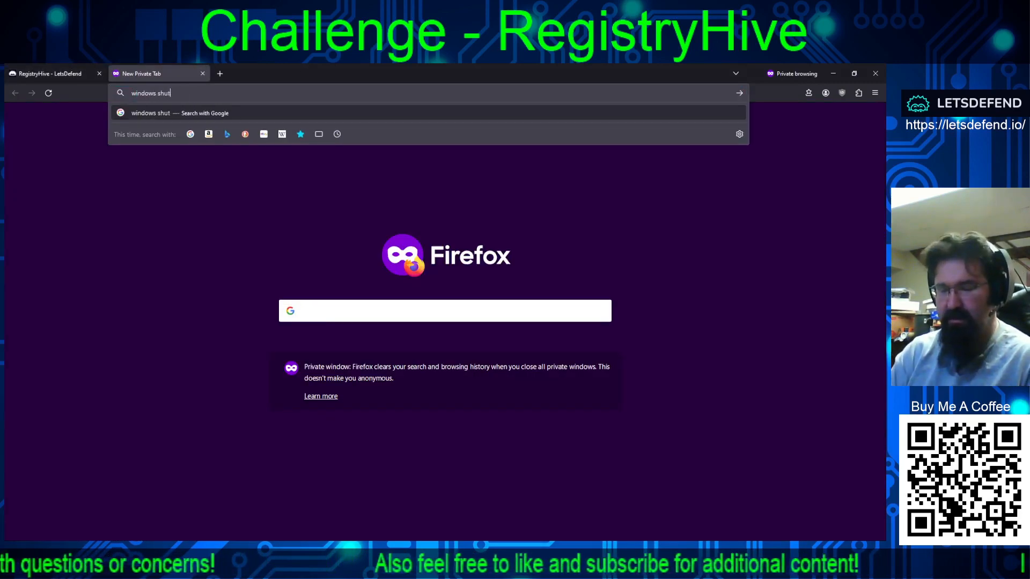
type("down conversion")
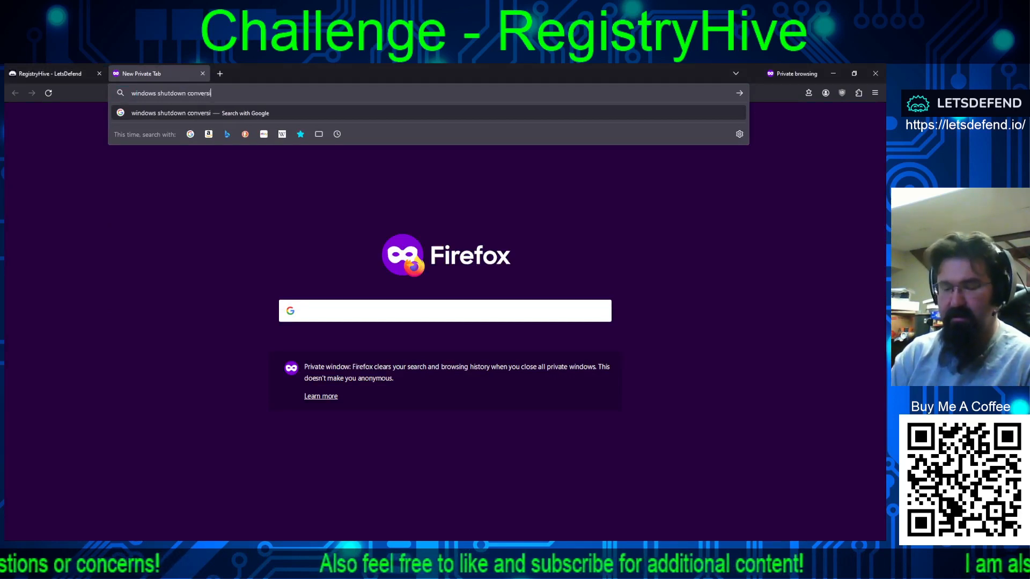
key("Return")
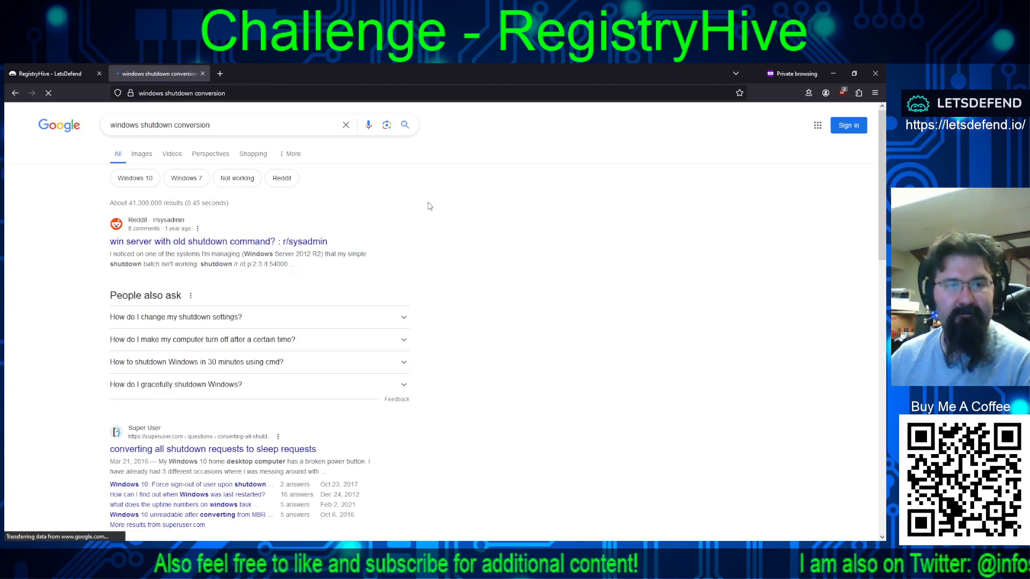
scroll(429, 206, "down", 4)
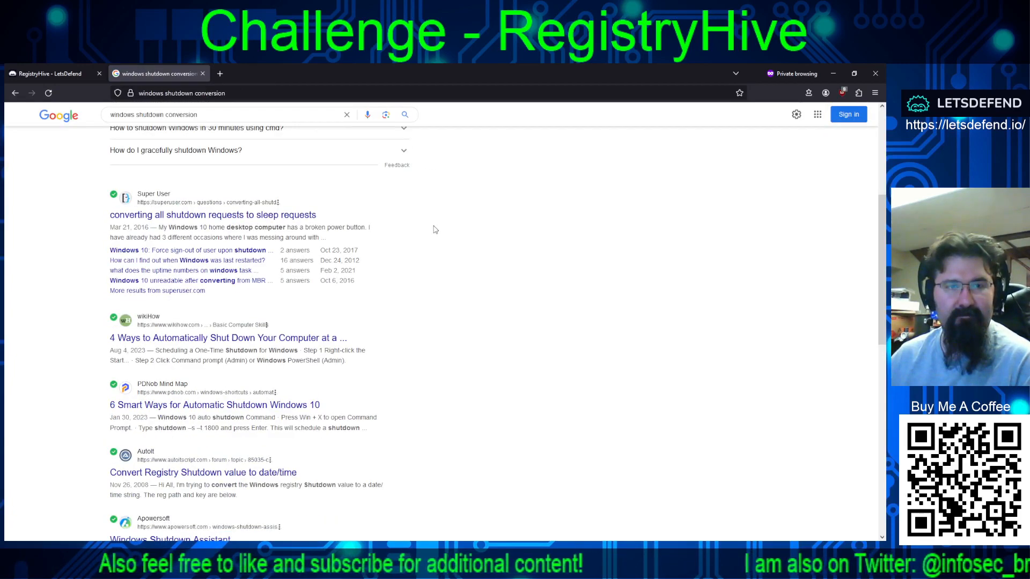
scroll(439, 217, "down", 3)
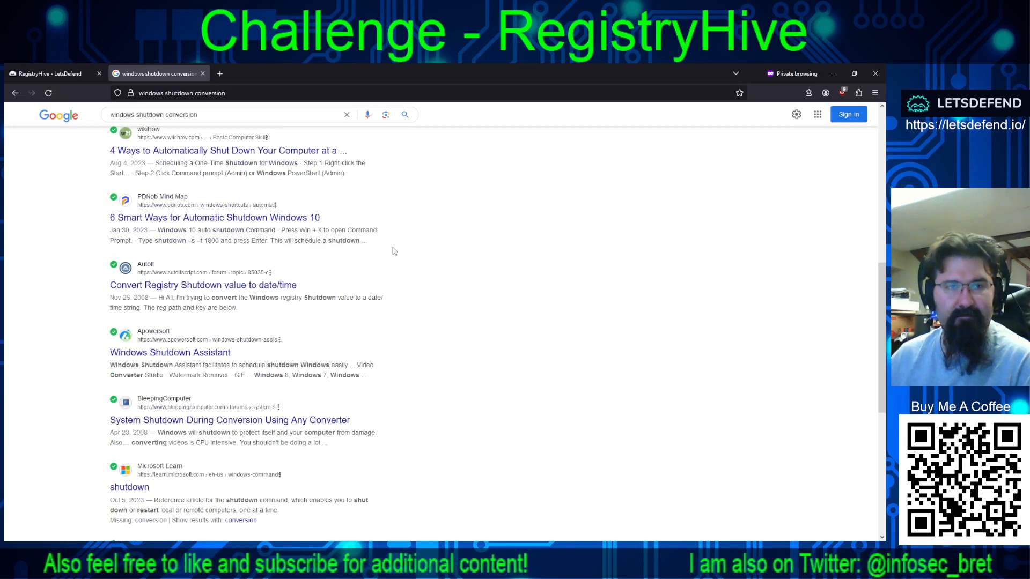
left_click(226, 290)
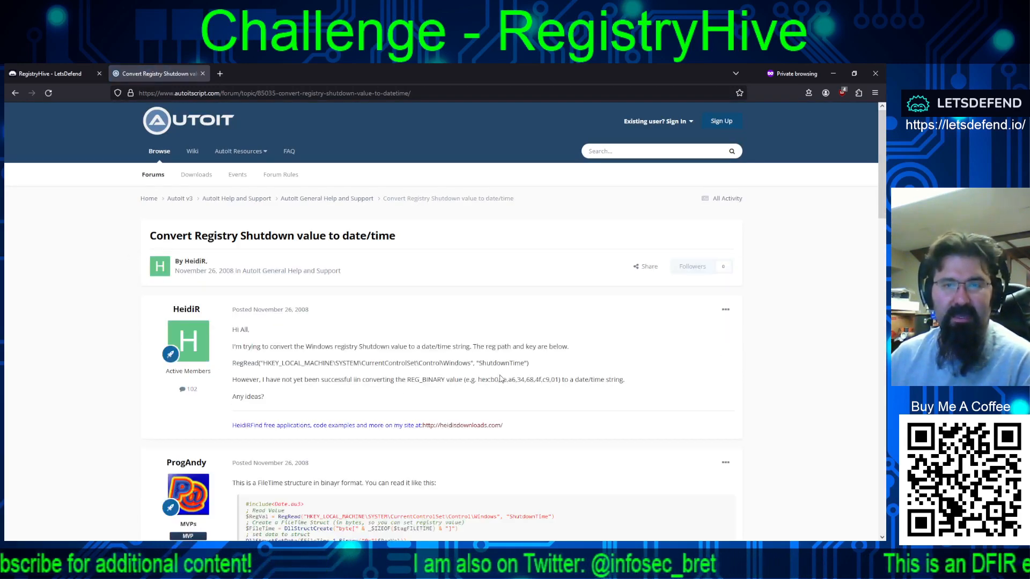
Step: Read through the AutoIt thread's replies for a way to convert the binary ShutdownTime value to a readable date
scroll(532, 379, "down", 3)
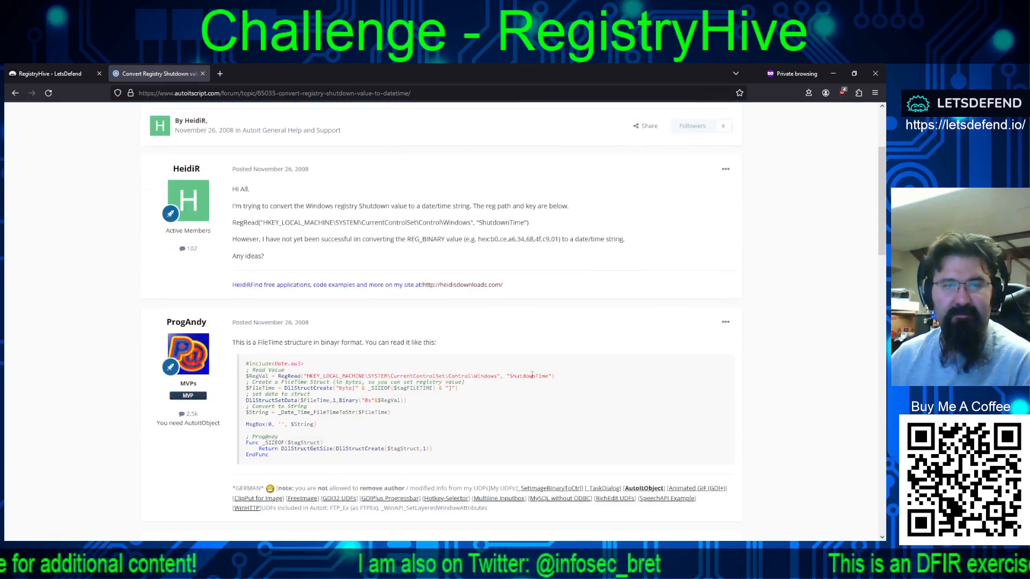
scroll(536, 360, "down", 4)
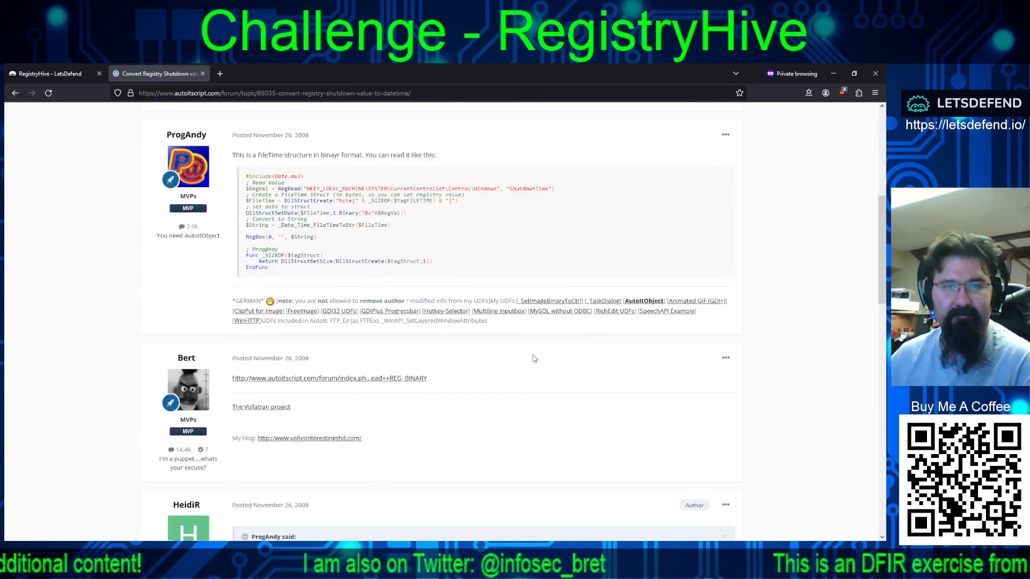
scroll(532, 358, "down", 4)
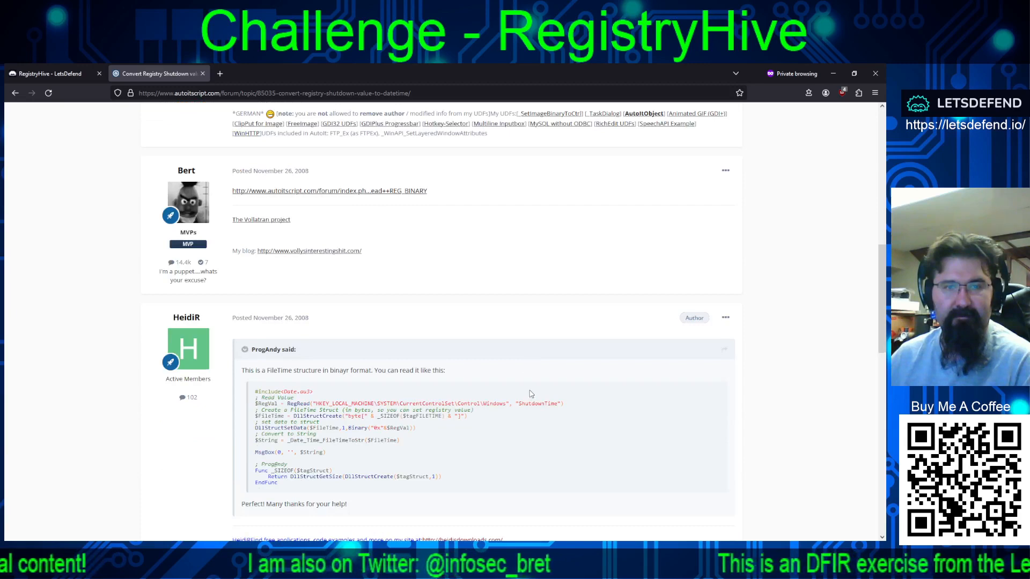
scroll(534, 377, "down", 5)
scroll(534, 376, "down", 6)
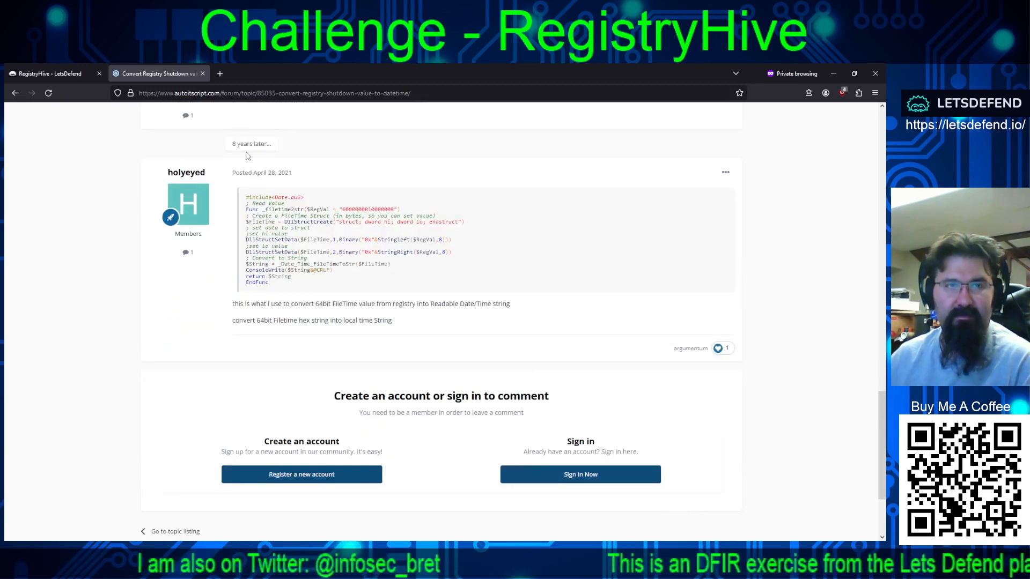
Step: Search the web for CyberChef in a new tab and open its GitHub Pages site
left_click(219, 74)
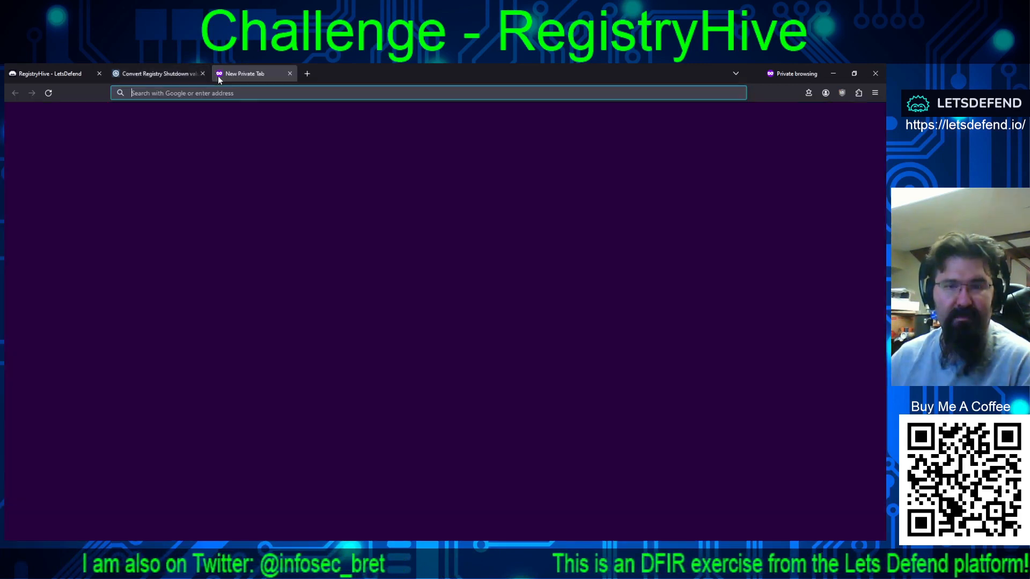
type("cyberchef")
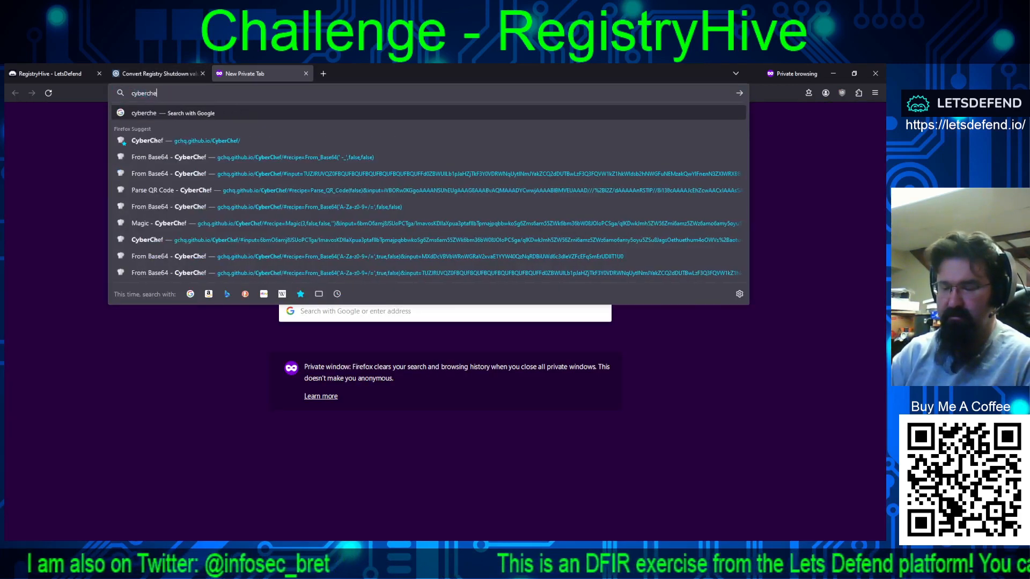
key("Return")
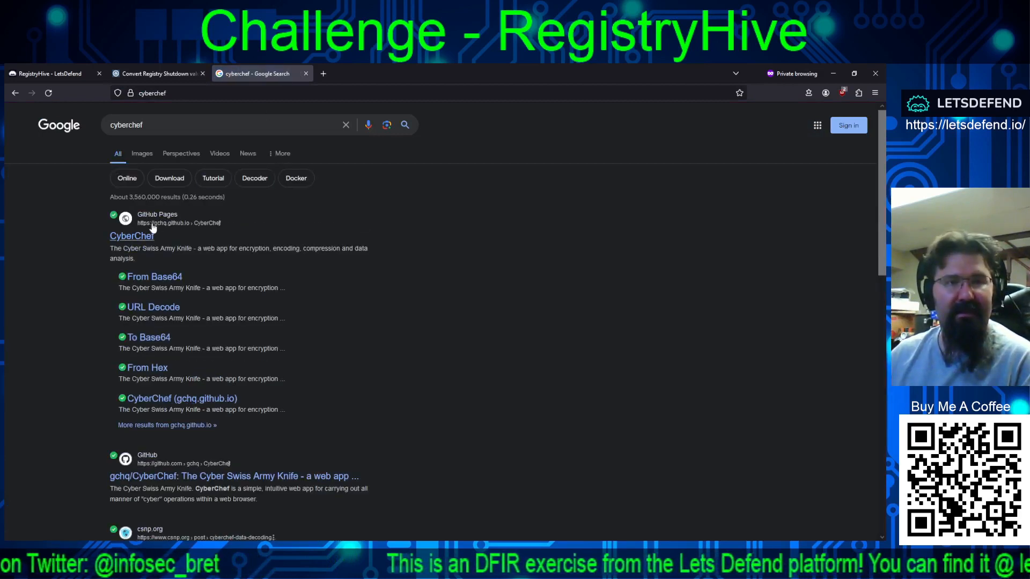
left_click(140, 236)
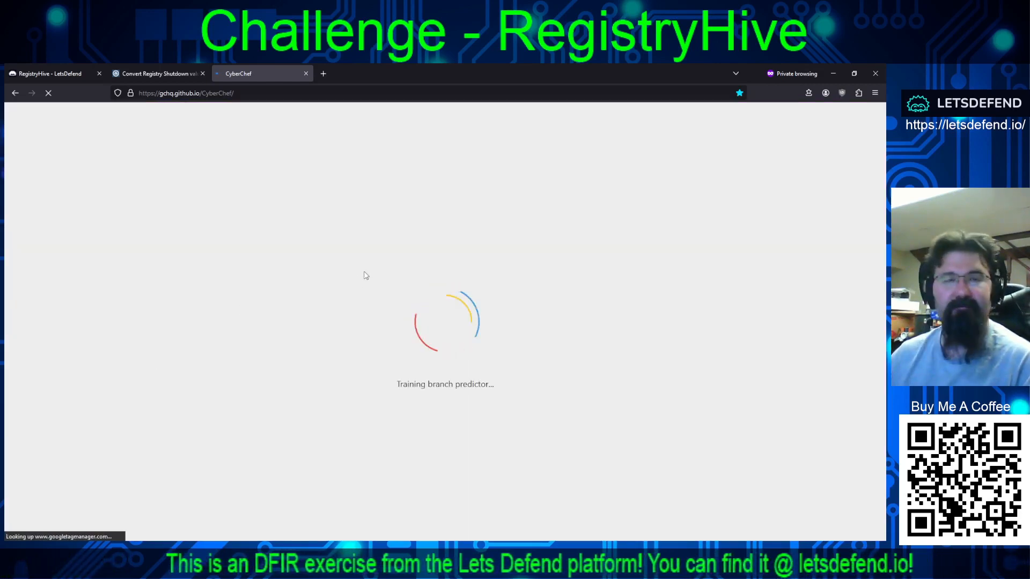
Step: Search the web for "windows binary hex to UTC" in a separate tab next to the AutoIt thread
left_click(150, 73)
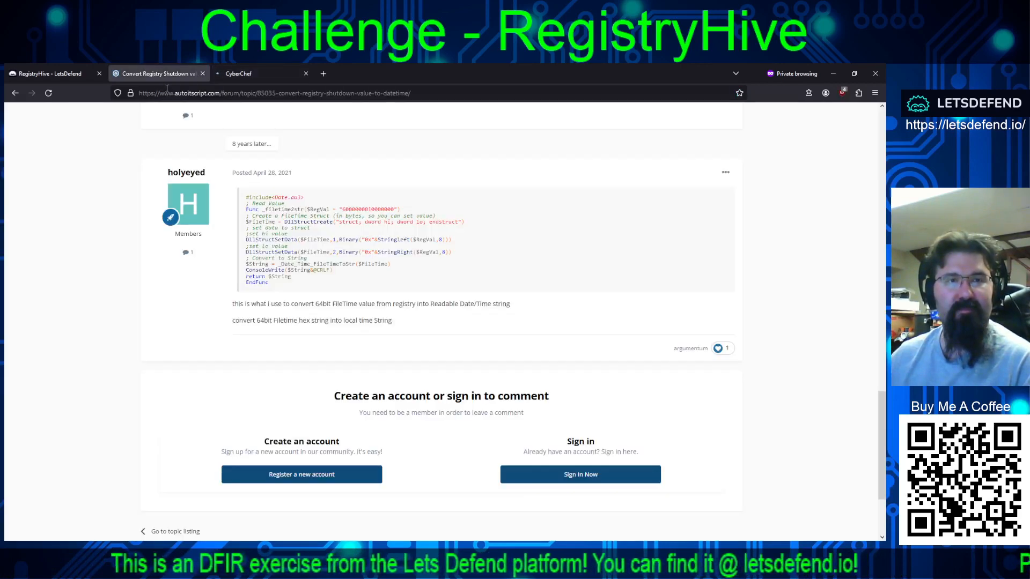
left_click(173, 91)
type("windows")
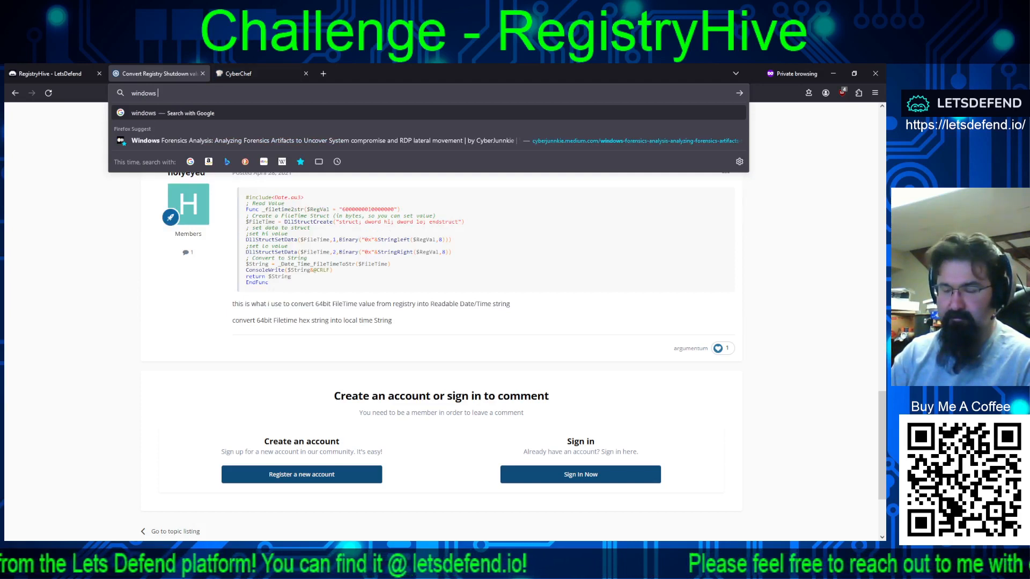
type("binary hex")
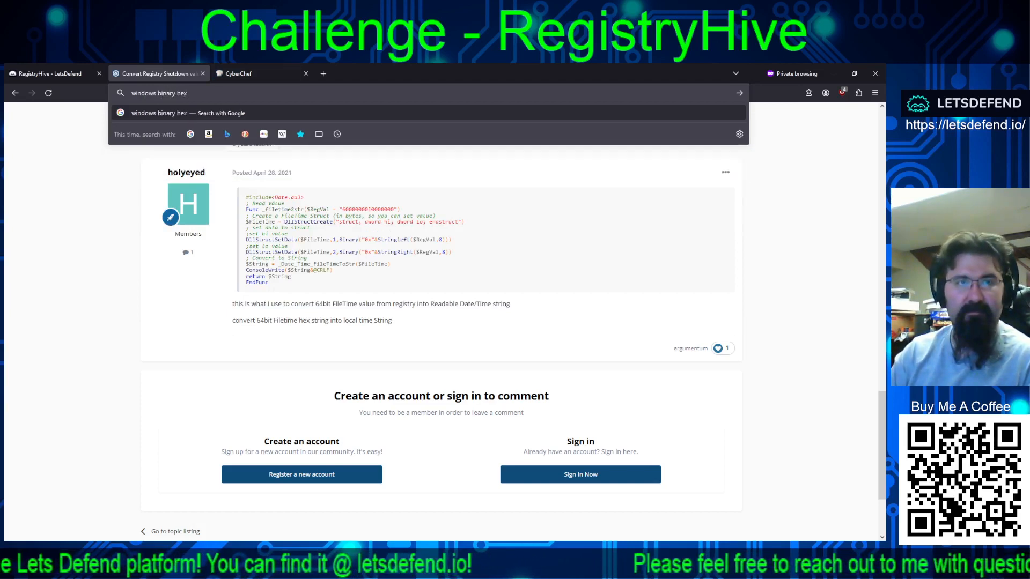
type(" to ")
type("date")
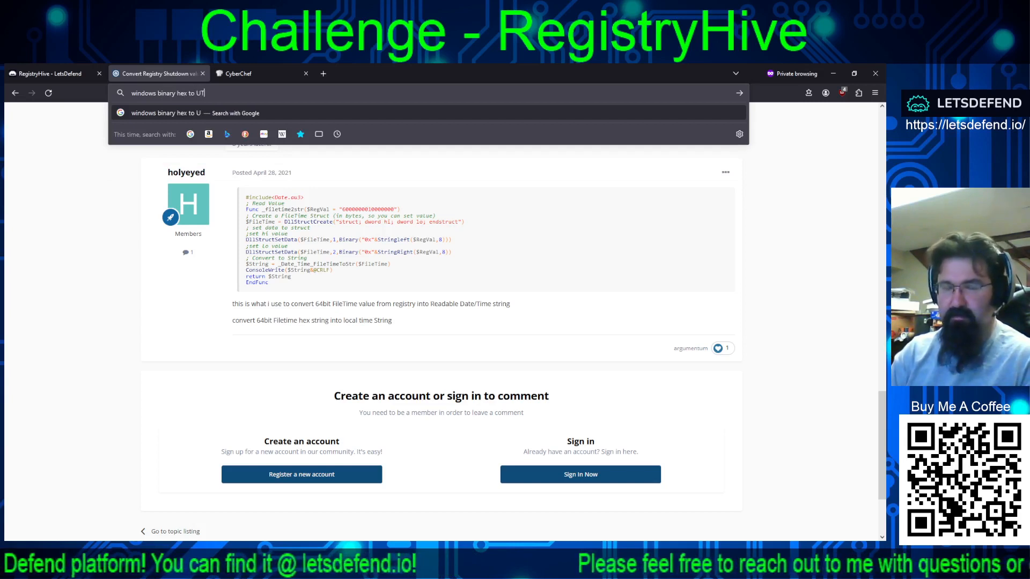
key("Return")
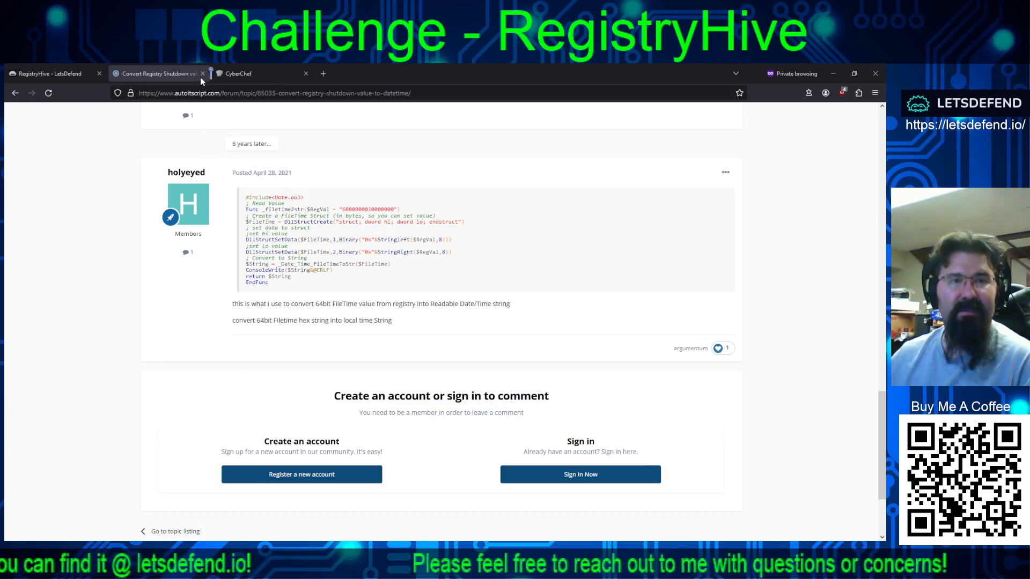
left_click_drag(201, 77, 201, 78)
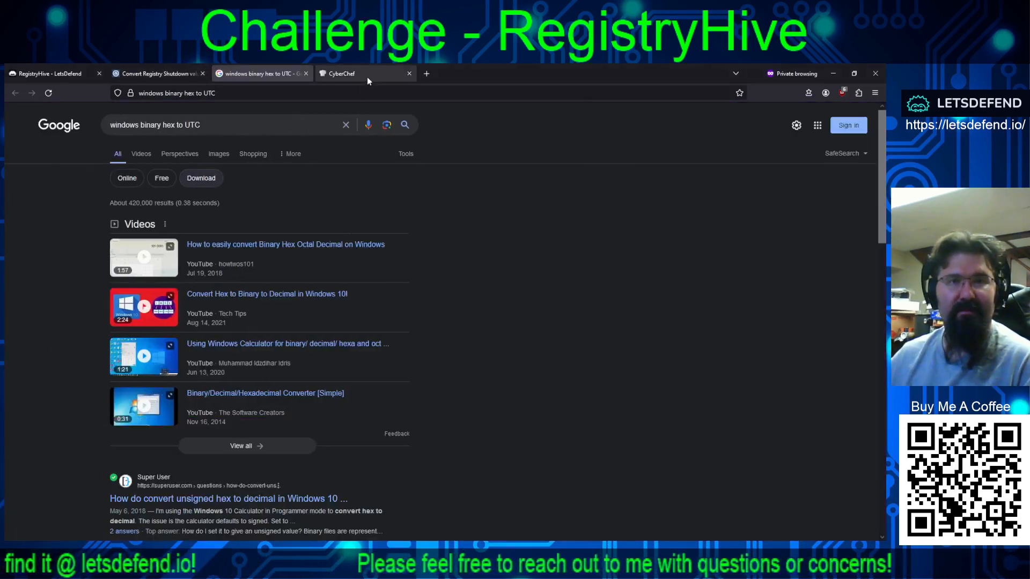
Step: Paste the copied shutdown value into CyberChef's input and remove the "Value Data" line, leaving only C4-46-BE-DC-D1-5D-D9-01
left_click(367, 76)
type("Value Data C4-46-BE-DC-D1-5D-D9-01")
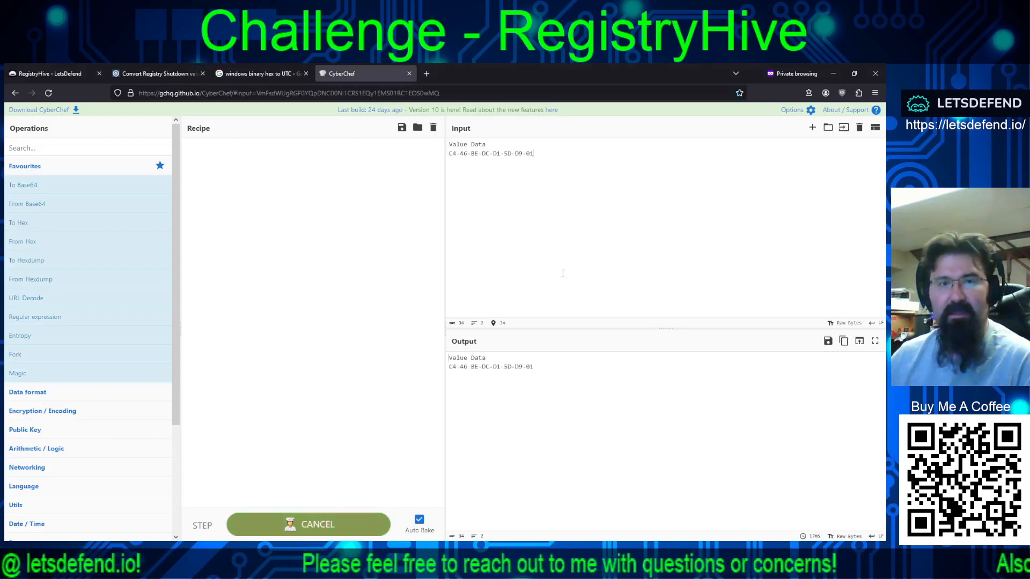
left_click_drag(499, 141, 418, 143)
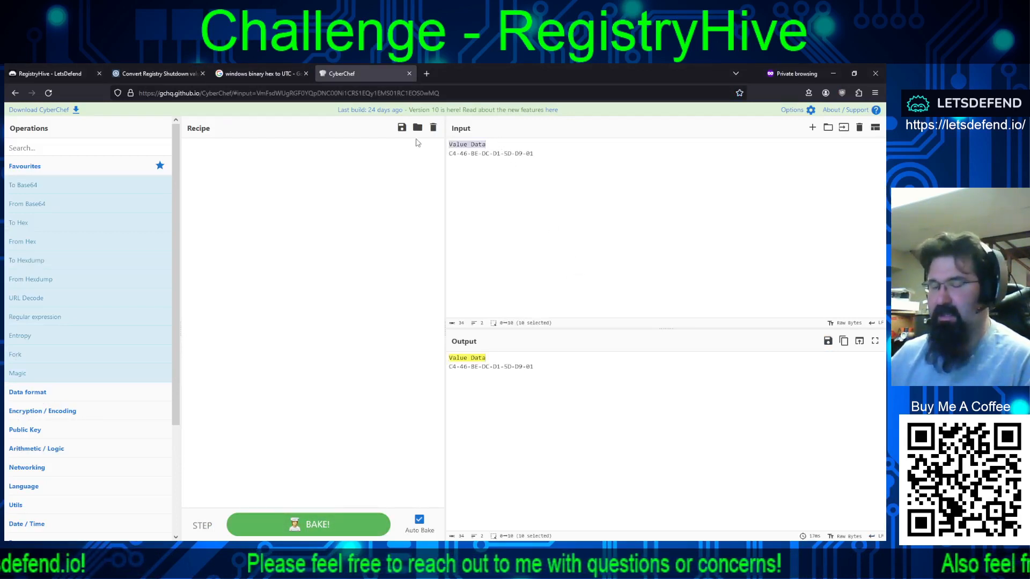
key("Delete")
key("Delete")
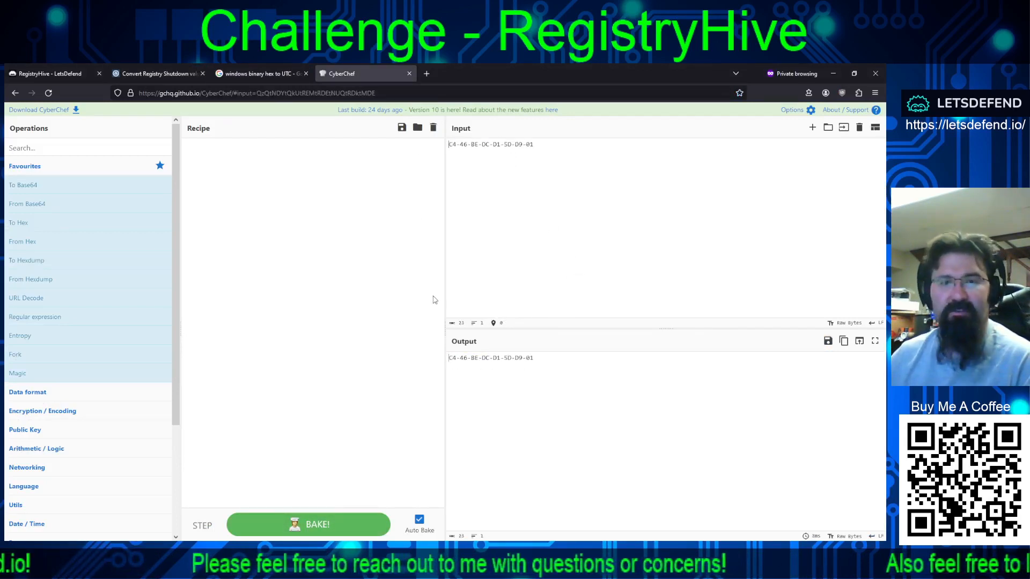
Step: Add a From Hex operation to the CyberChef recipe and set its delimiter to Space
key("ctrl+plus")
key("ctrl+plus")
key("ctrl+plus")
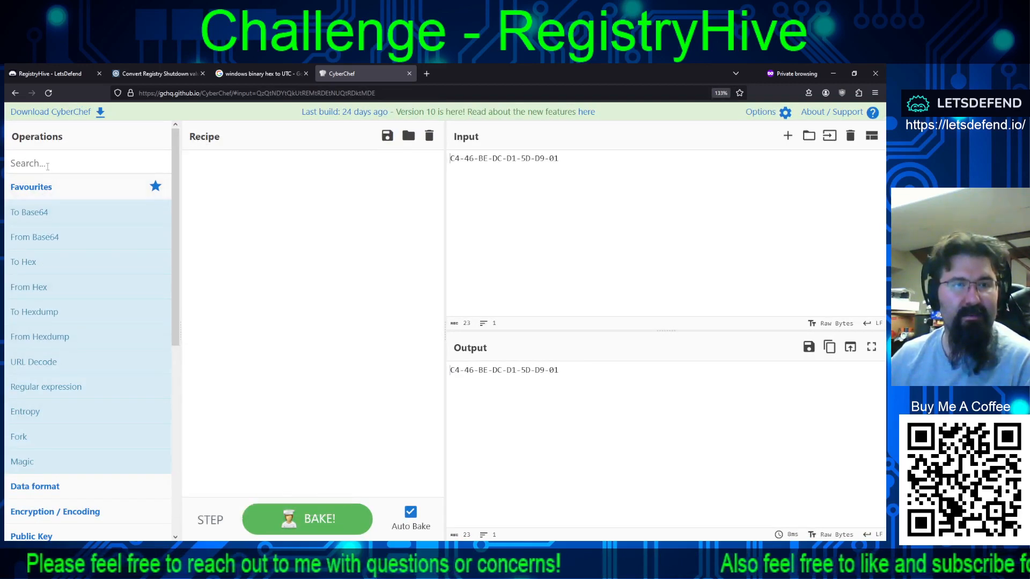
left_click_drag(38, 287, 251, 264)
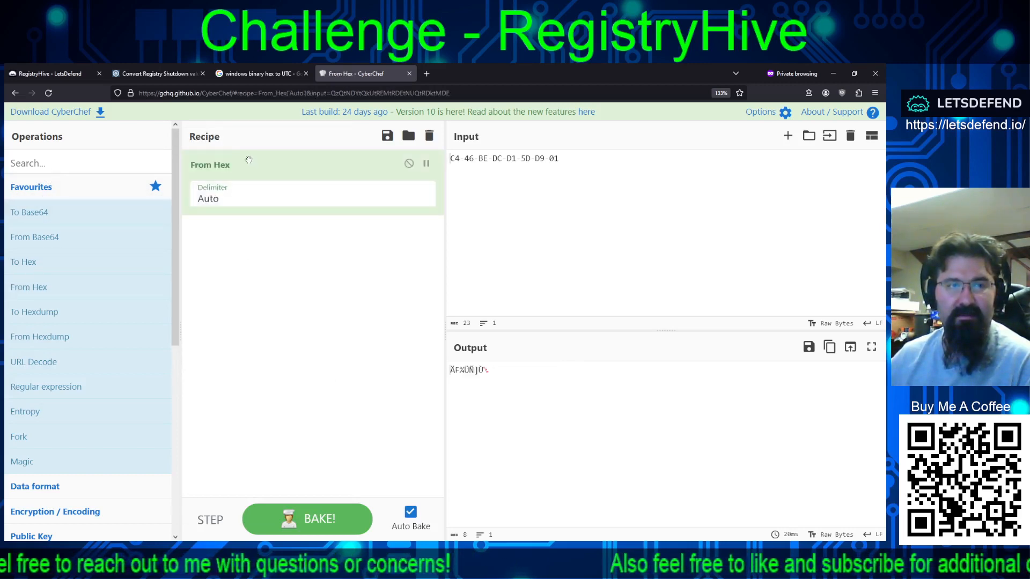
left_click(266, 205)
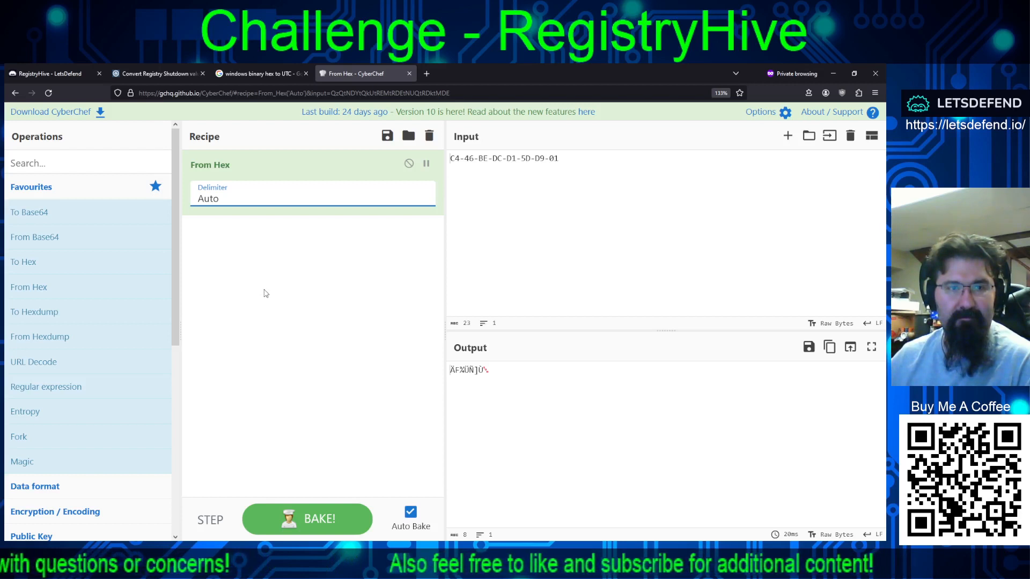
key("Down")
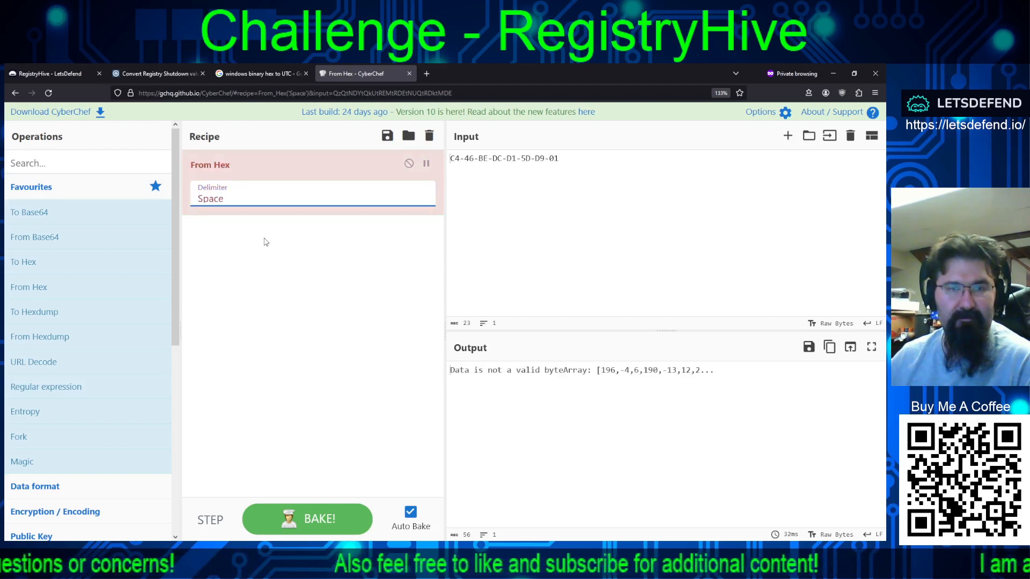
left_click(467, 165)
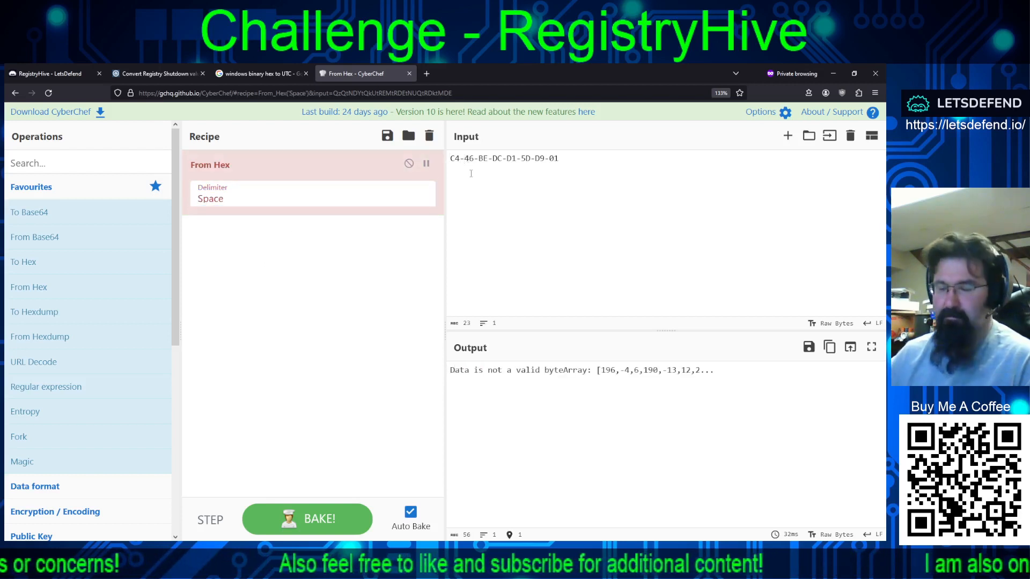
Step: Replace the hyphens between the hex bytes in CyberChef's input with spaces, giving C4 46 BE DC D1 5D D9 01
key("BackSpace")
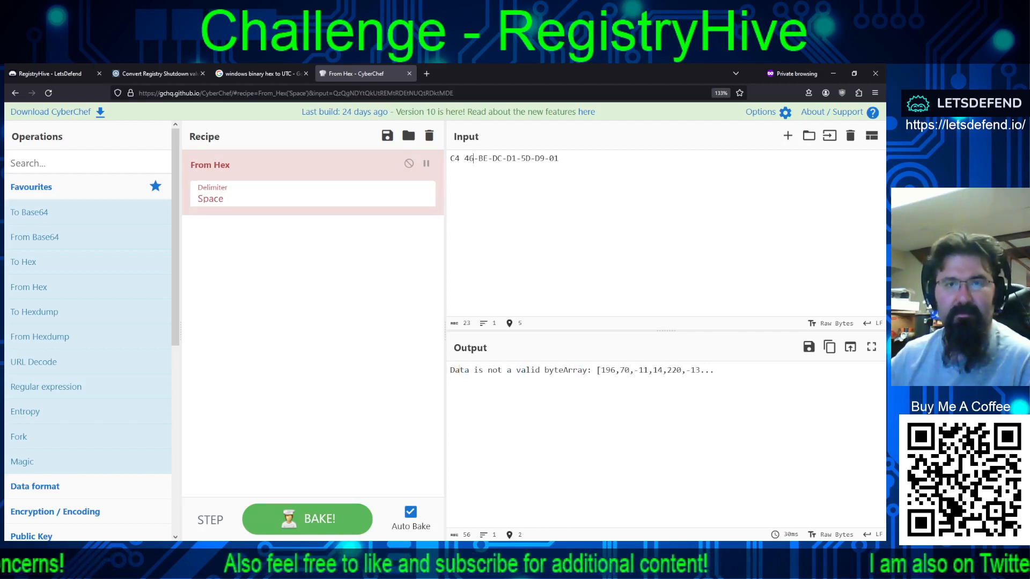
key("Right")
key("Right")
key("BackSpace")
key("Right")
key("Right")
key("Right")
key("BackSpace")
key("Right")
key("Right")
key("Right")
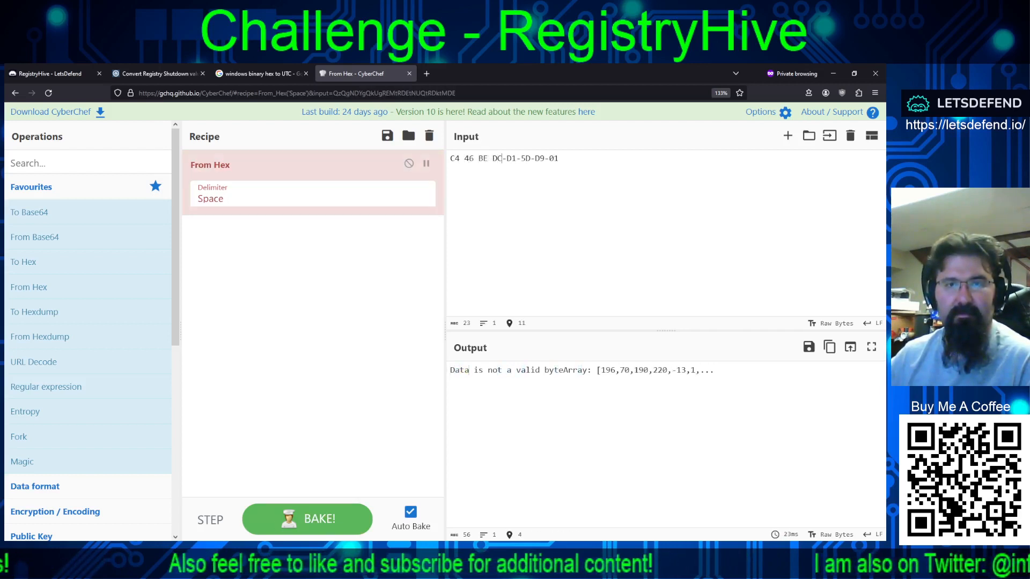
key("BackSpace")
key("Right")
key("Right")
key("Right")
key("BackSpace")
key("Right")
key("Right")
key("Right")
key("BackSpace")
key("Right")
key("Right")
key("Right")
key("BackSpace")
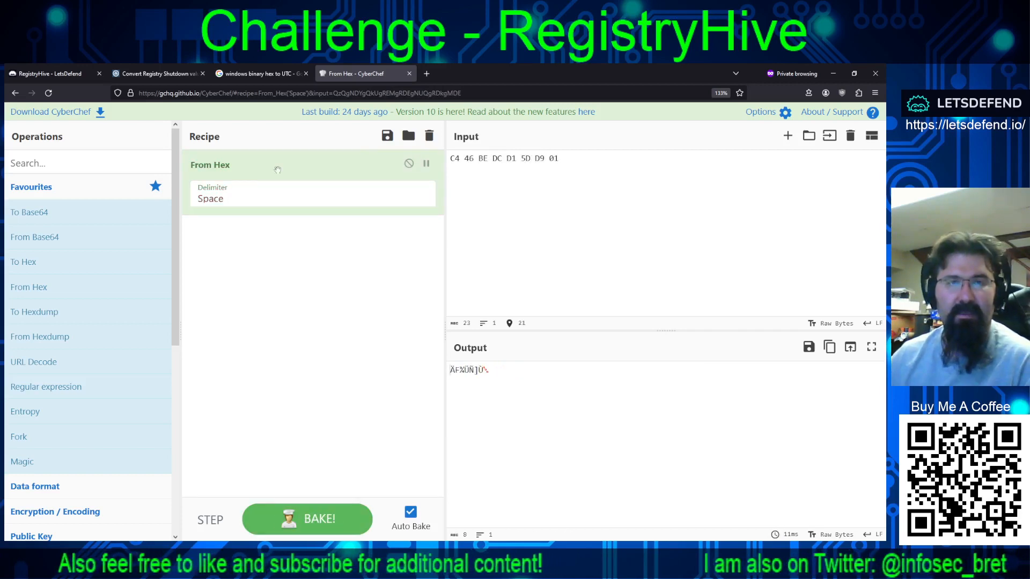
Step: Open epochconverter.io's Unix / Epoch Hex Timestamp Conversions page from the "windows binary hex to UTC" search results
left_click(237, 70)
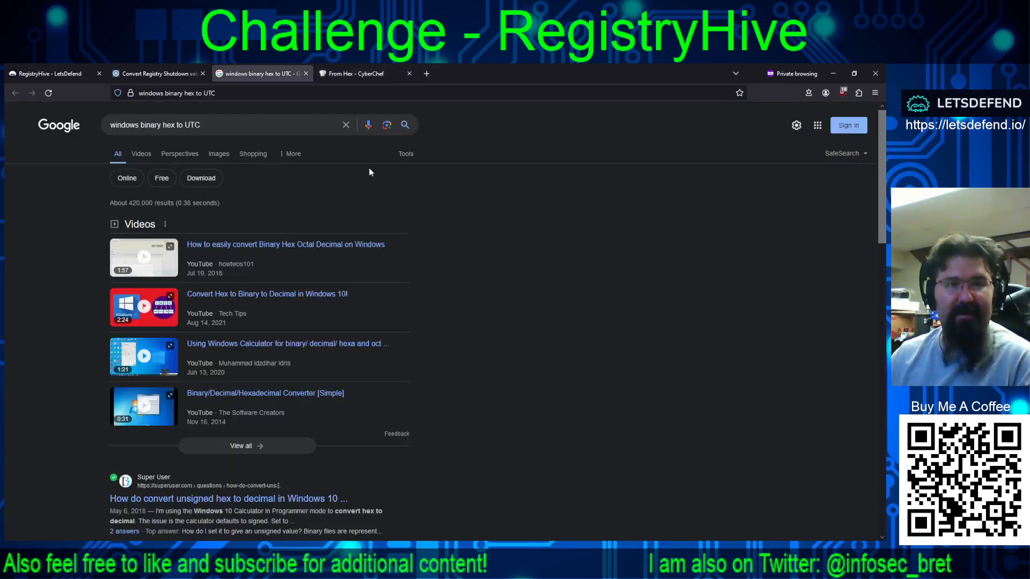
scroll(377, 178, "down", 3)
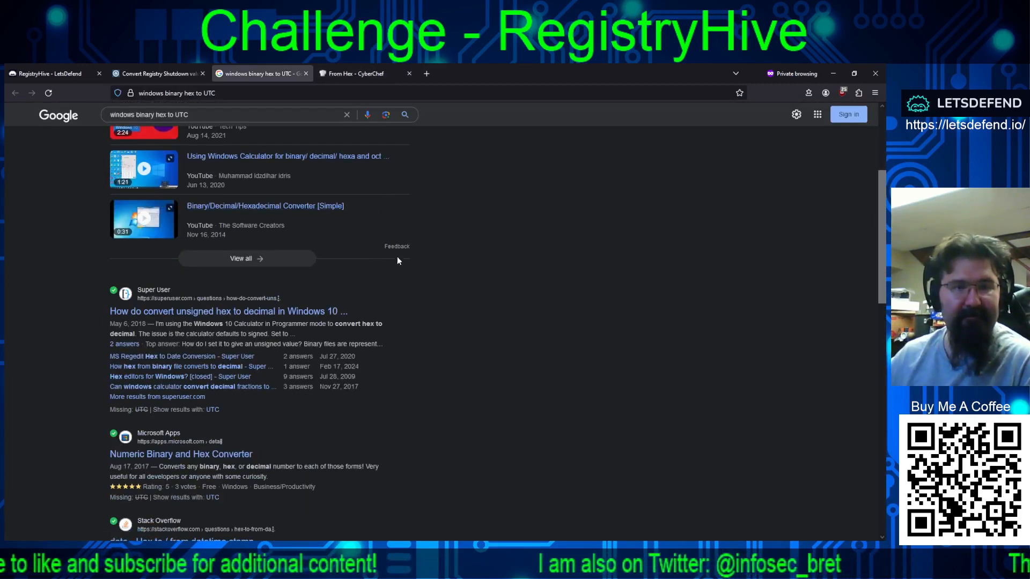
scroll(401, 282, "down", 5)
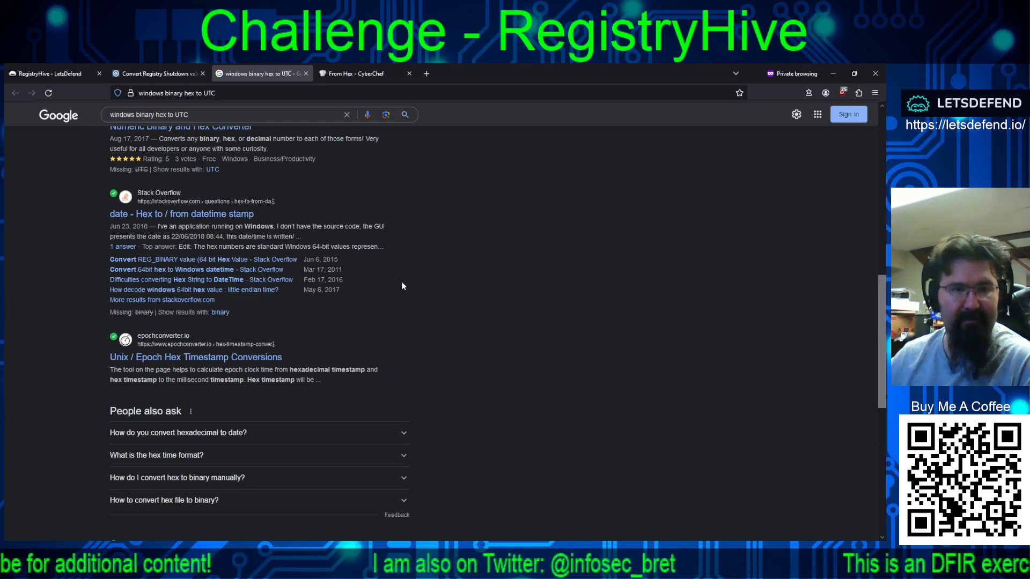
left_click(194, 358)
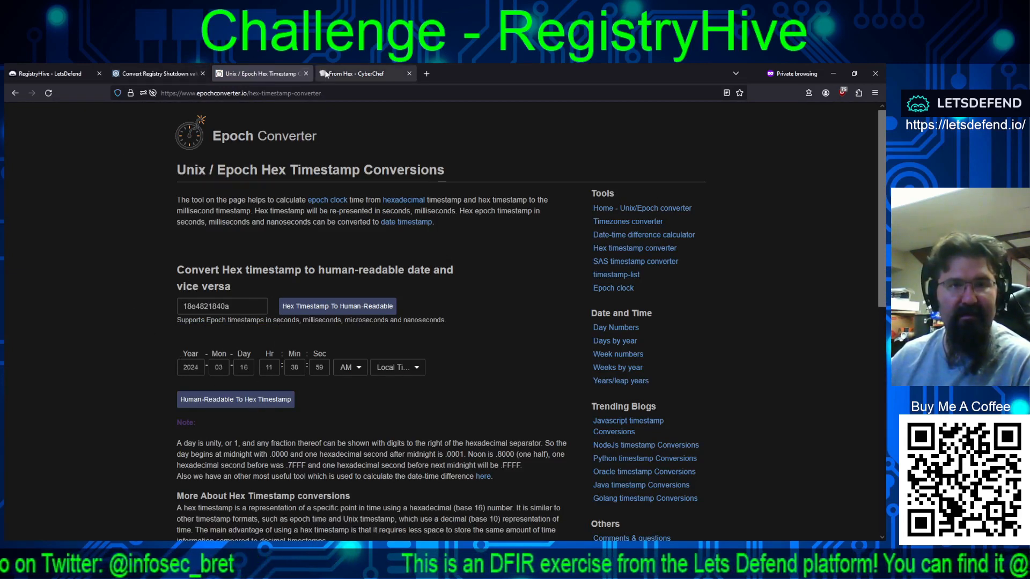
Step: Undo the space replacements in CyberChef's input and copy the hyphenated value C4-46-BE-DC-D1-5D-D9-01
left_click(357, 73)
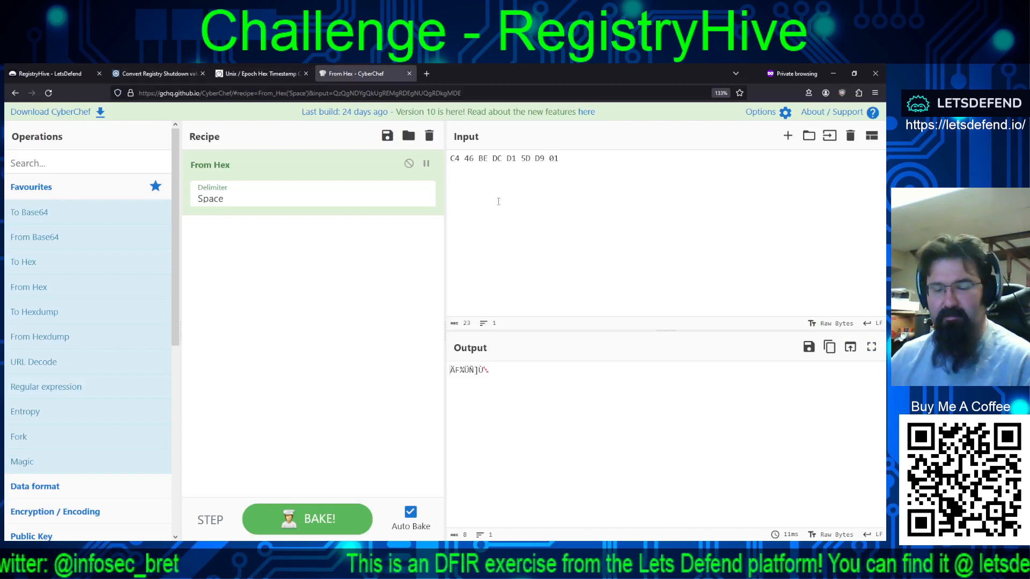
key("ctrl+z")
key("ctrl+z")
key("ctrl+z")
key("ctrl+z")
key("ctrl+z")
key("ctrl+z")
key("ctrl+z")
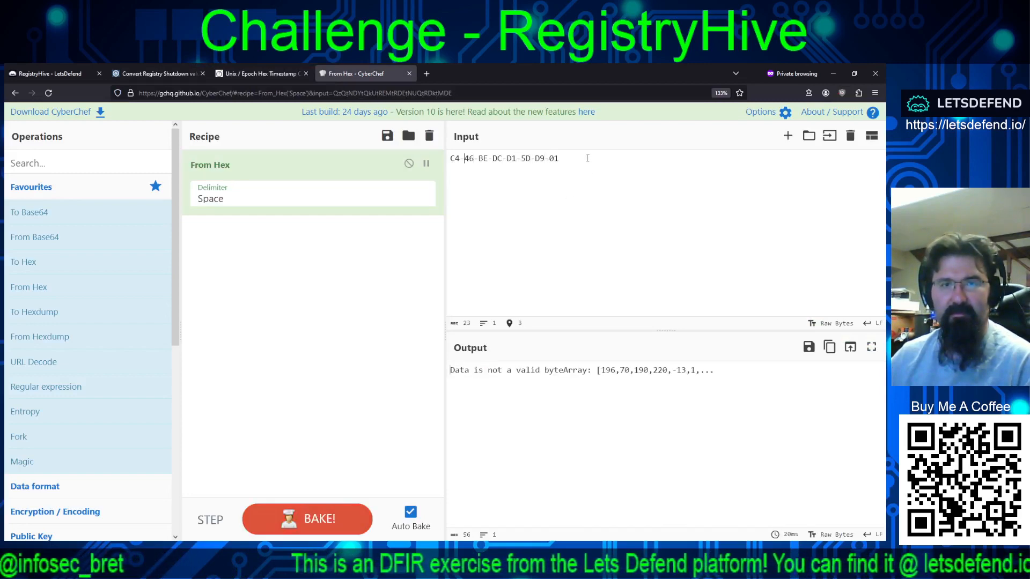
left_click_drag(588, 157, 388, 157)
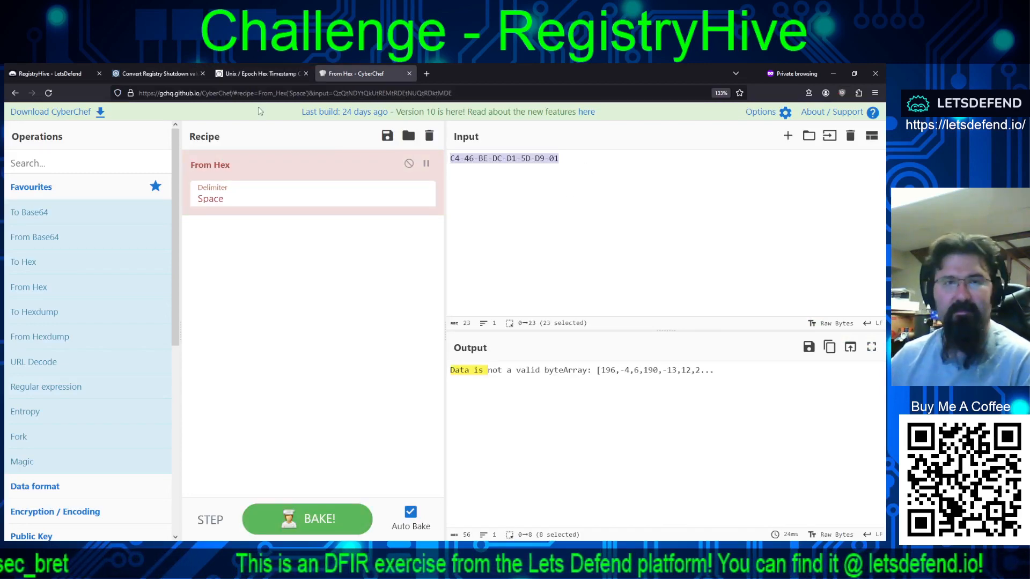
Step: Try to convert C4-46-BE-DC-D1-5D-D9-01 to a human-readable date with the epoch hex timestamp converter and review the page
left_click(257, 74)
double_click(241, 307)
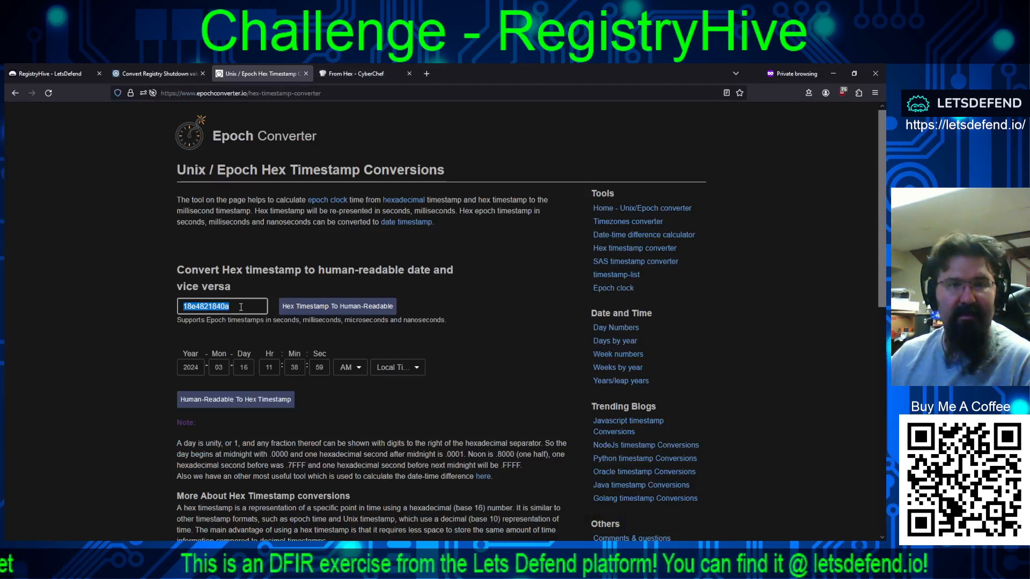
type("C4-16-BE-DC-D1-5D-D9-01")
left_click(316, 309)
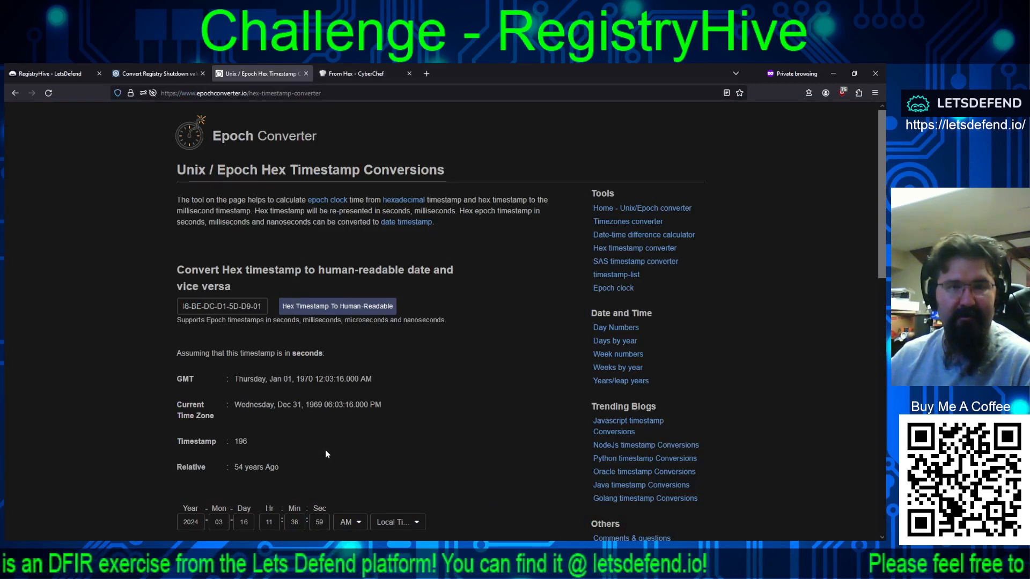
scroll(540, 256, "down", 1)
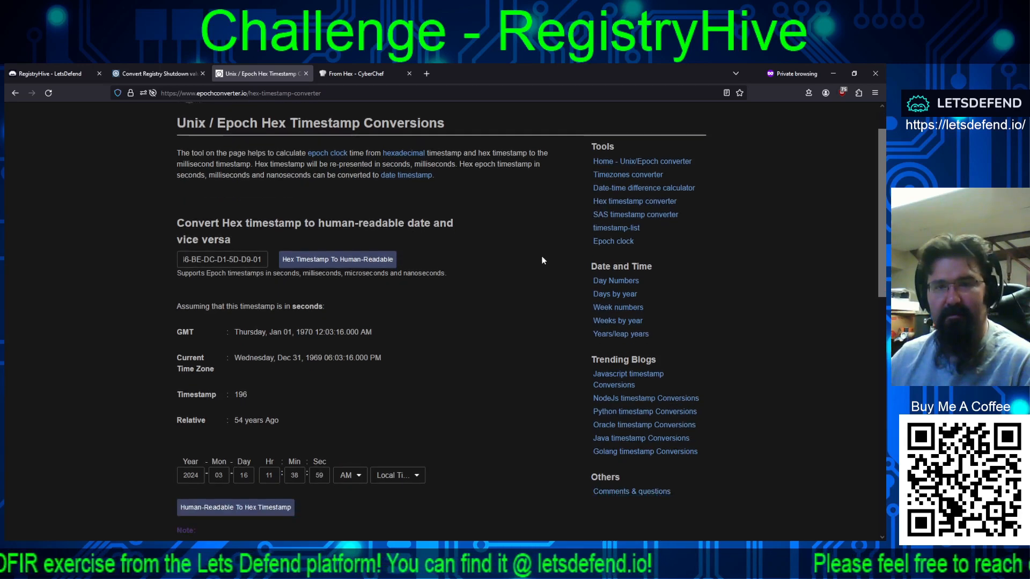
scroll(542, 358, "down", 5)
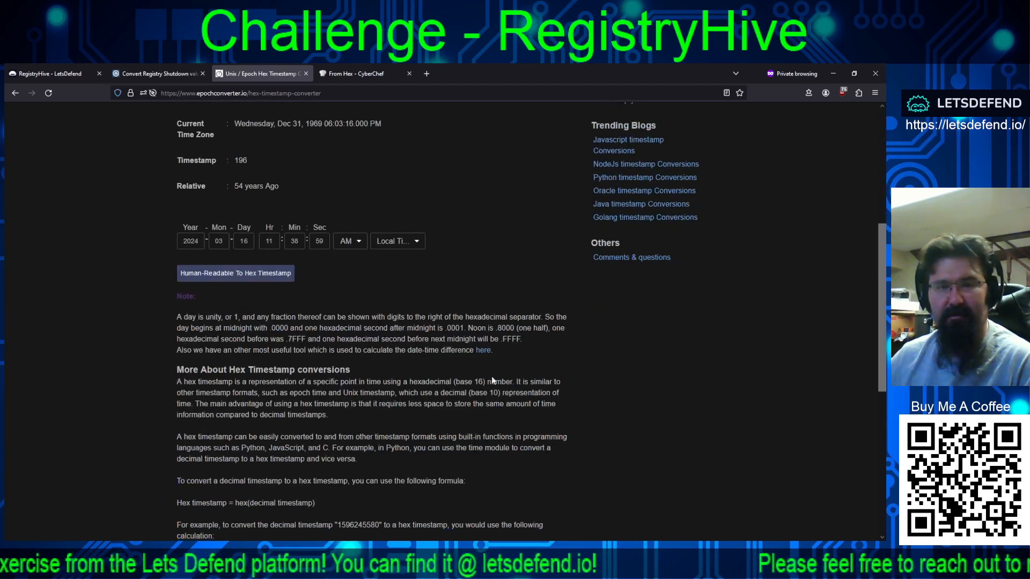
scroll(430, 403, "up", 6)
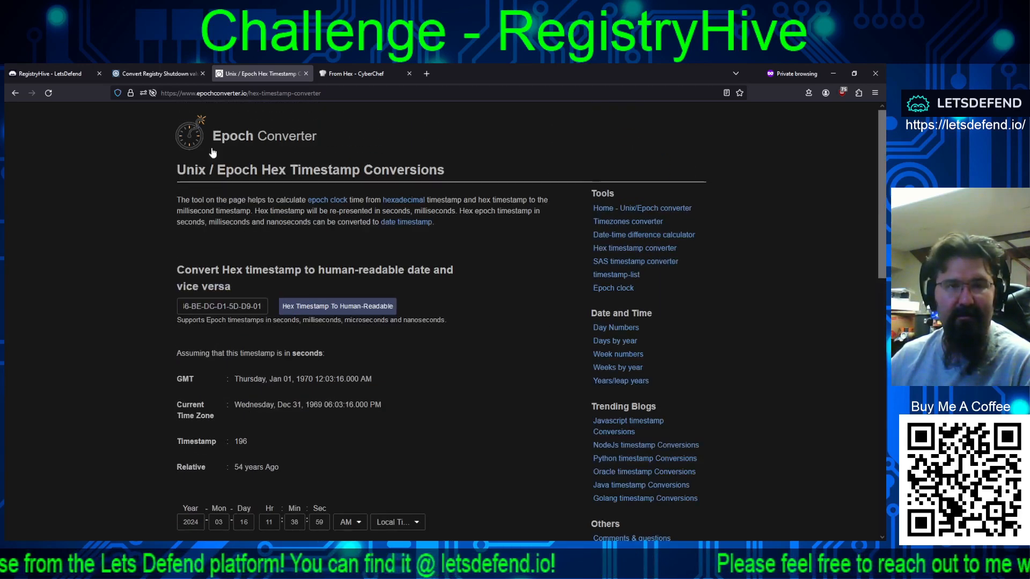
Step: Search the web for "windows time conversion" in the epoch converter's tab
left_click(225, 94)
type("window")
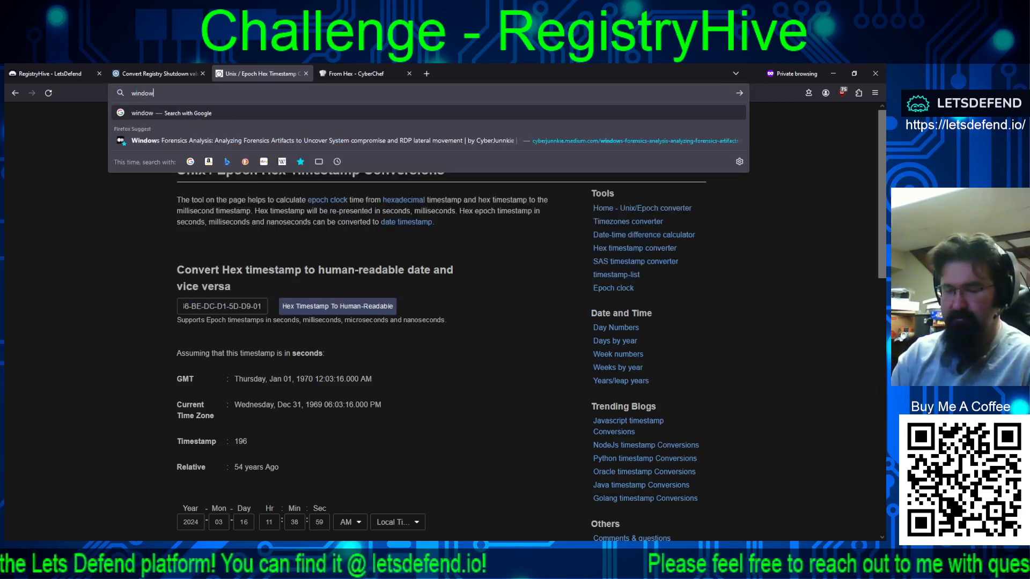
type("s time conversio")
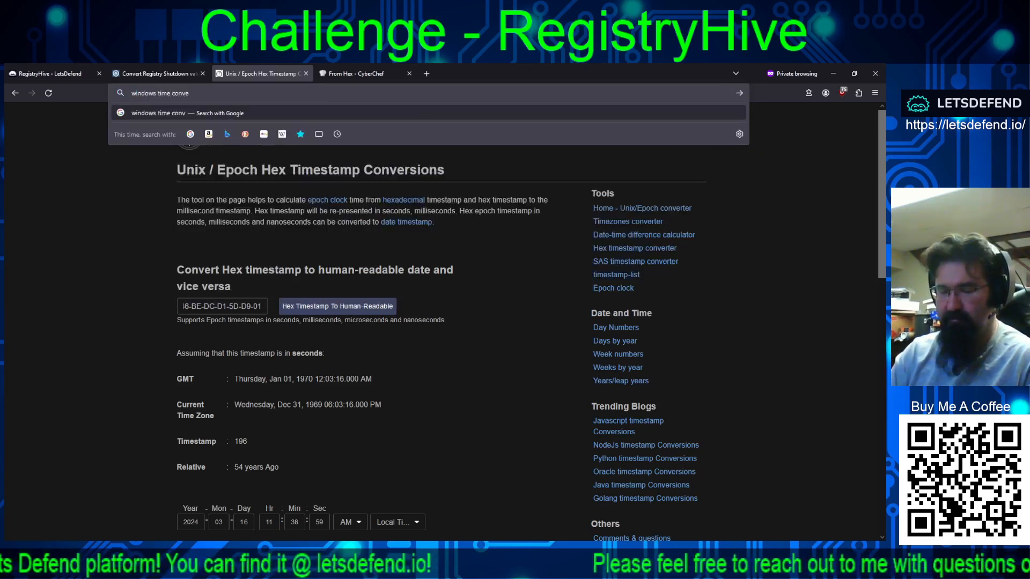
type("n")
key("Return")
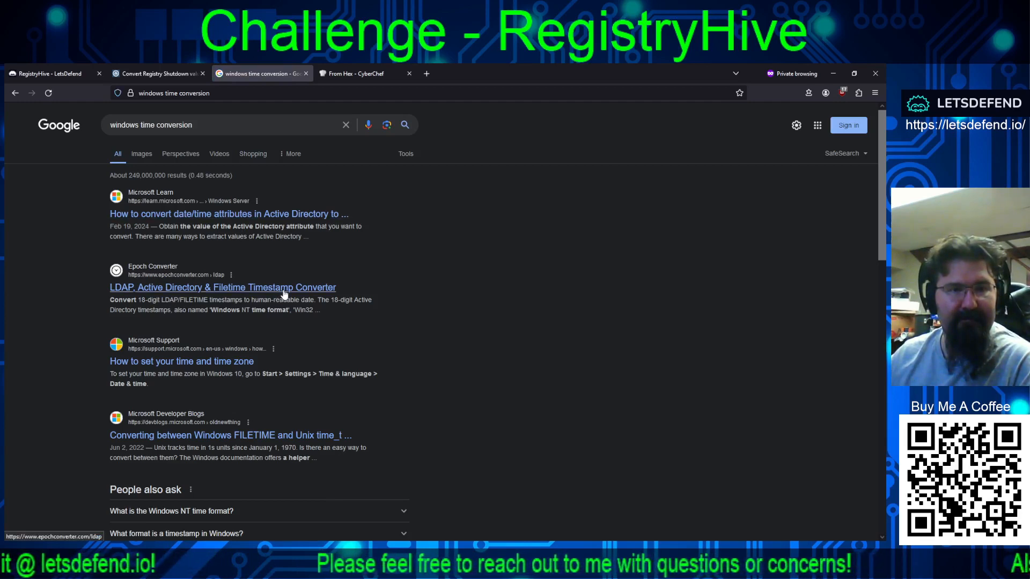
Step: Look through the search results for a Windows timestamp converter and open the opentechtips.com Integer8 page
scroll(376, 299, "down", 4)
scroll(424, 305, "down", 4)
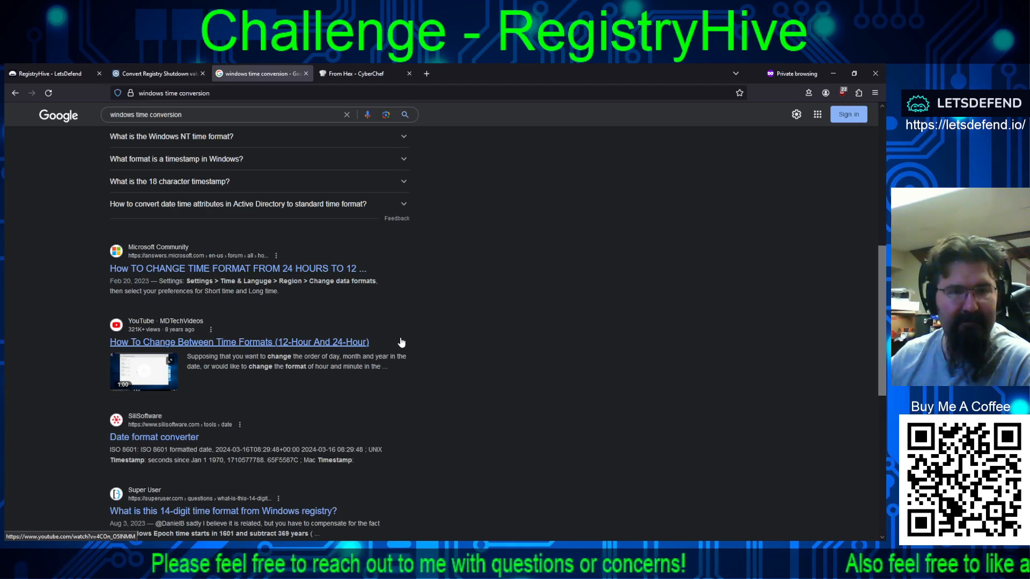
scroll(402, 342, "down", 3)
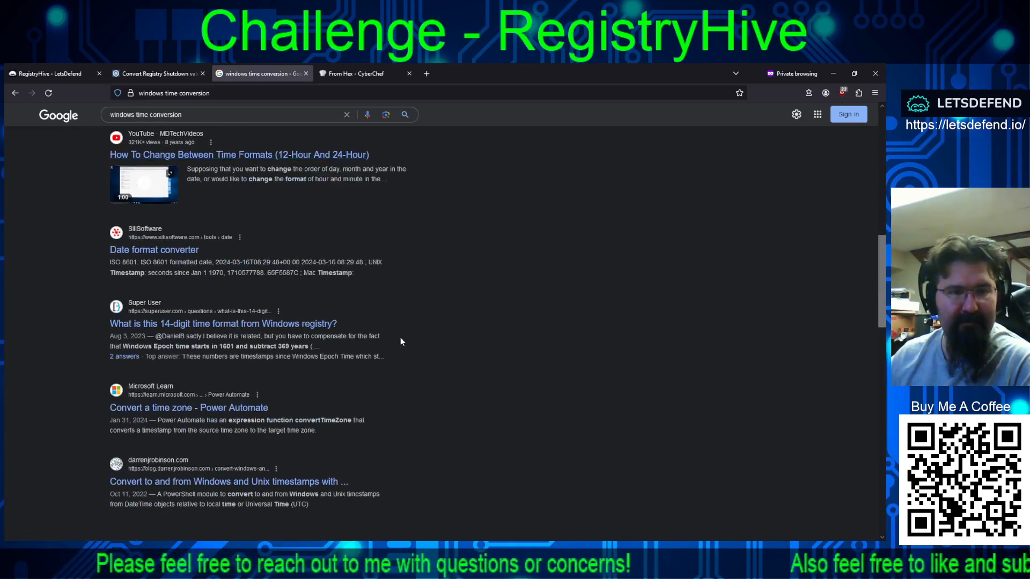
scroll(401, 342, "down", 3)
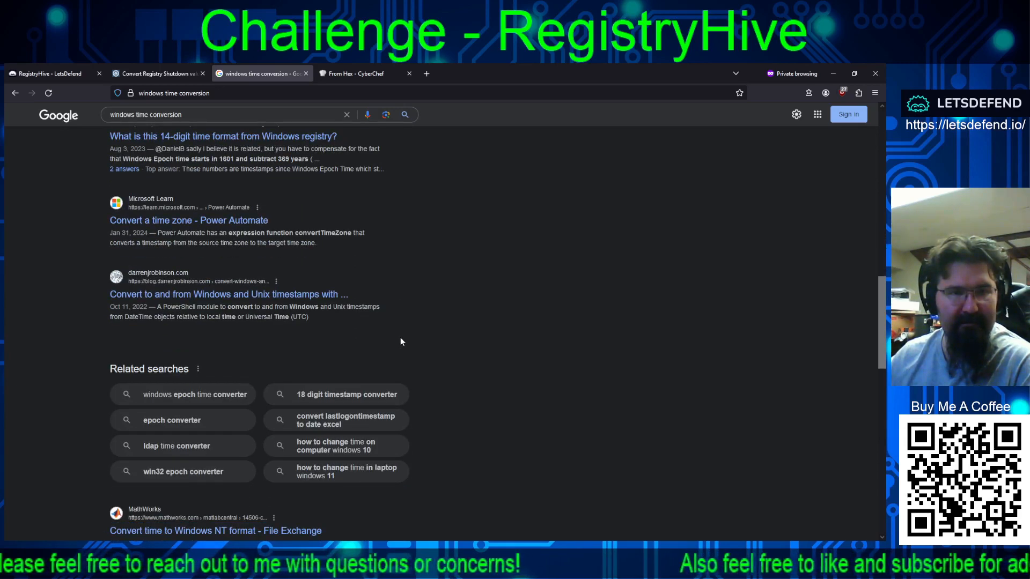
scroll(400, 342, "down", 3)
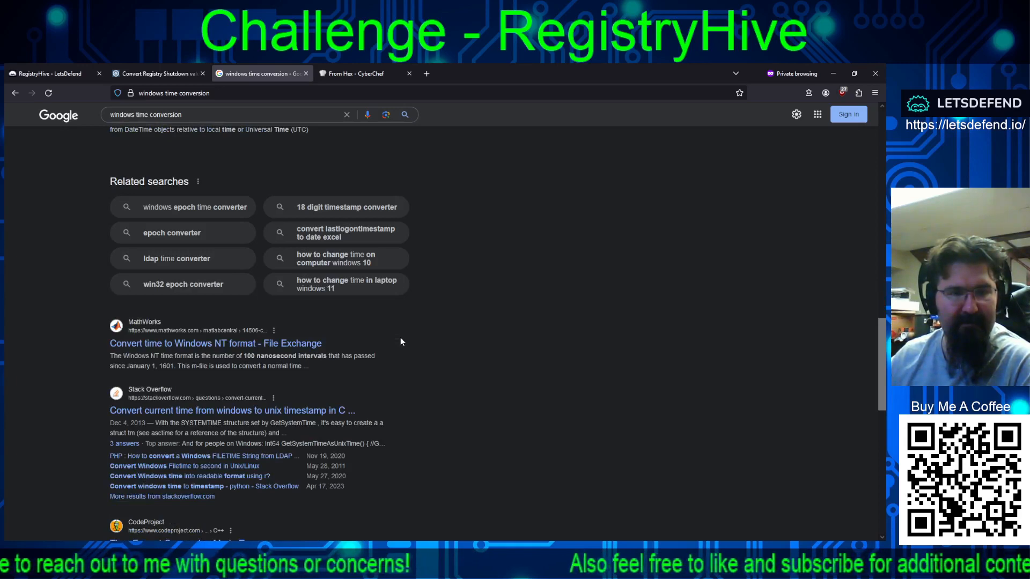
scroll(401, 342, "down", 3)
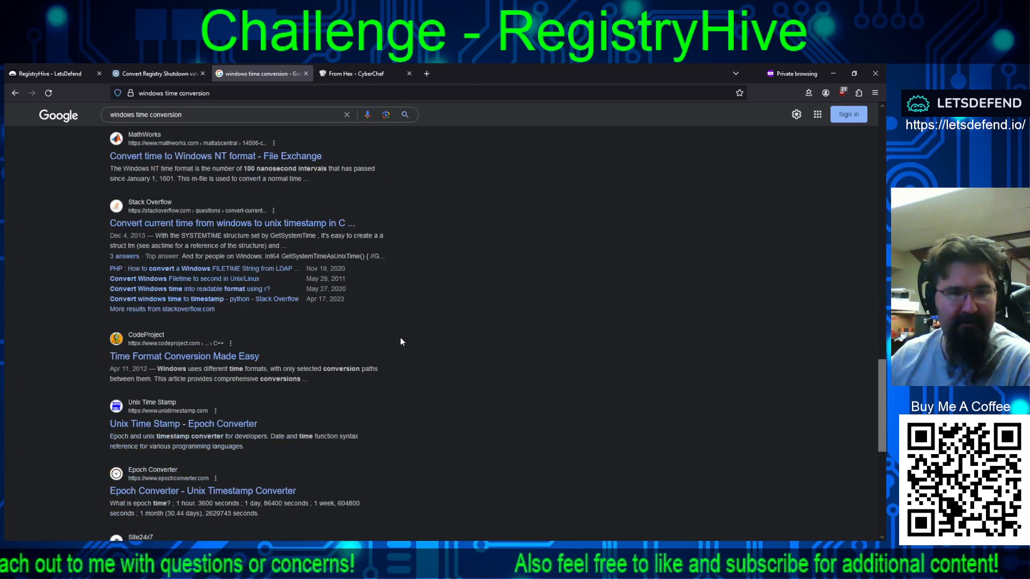
scroll(400, 342, "down", 3)
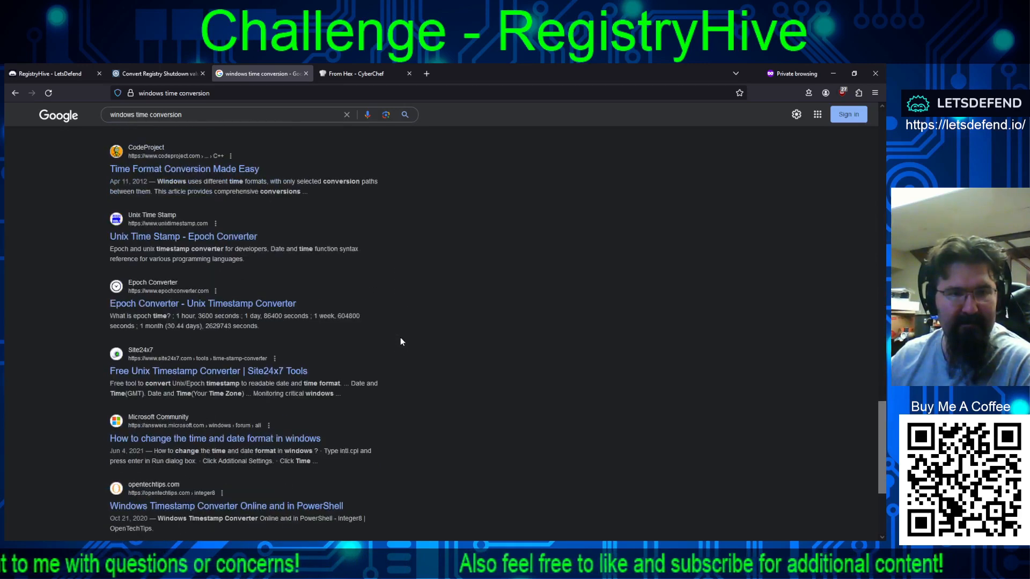
scroll(400, 342, "down", 2)
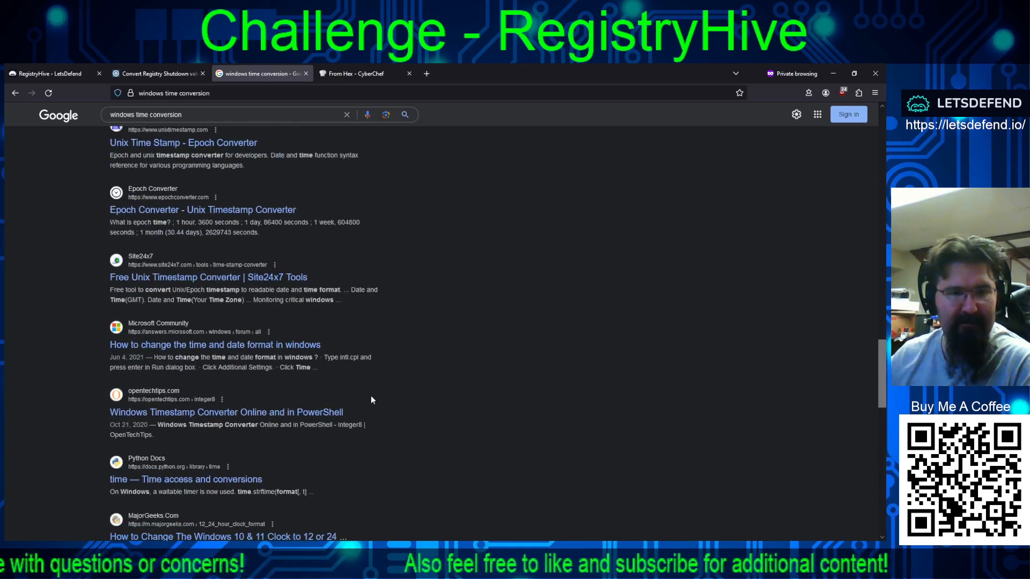
left_click(312, 413)
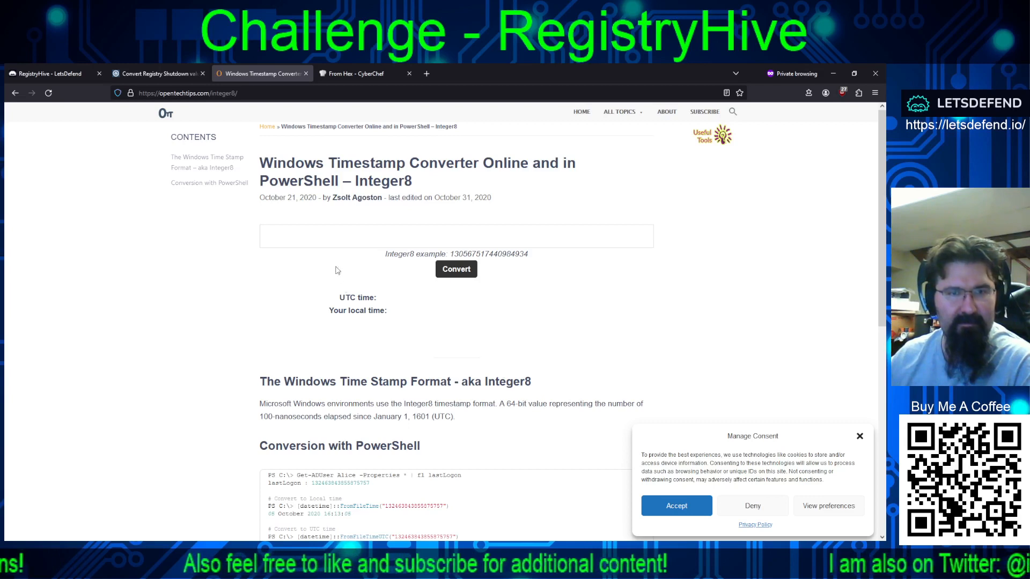
Step: Try to convert C4-46-BE-DC-D1-5D-D9-01 with the Integer8 timestamp converter
left_click(335, 232)
type("C4-46-BE-DC-D1-5D-D9-01")
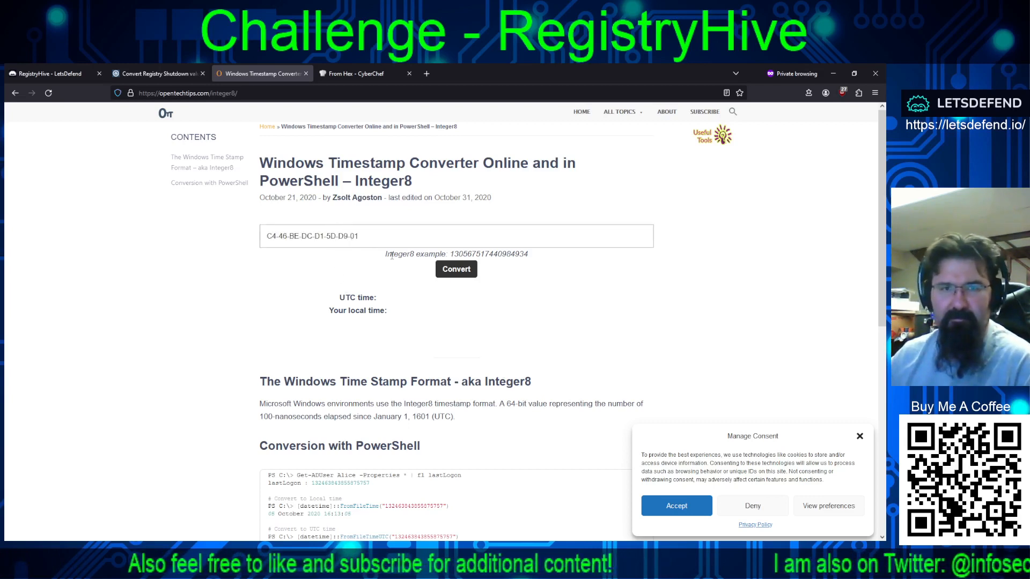
left_click(453, 270)
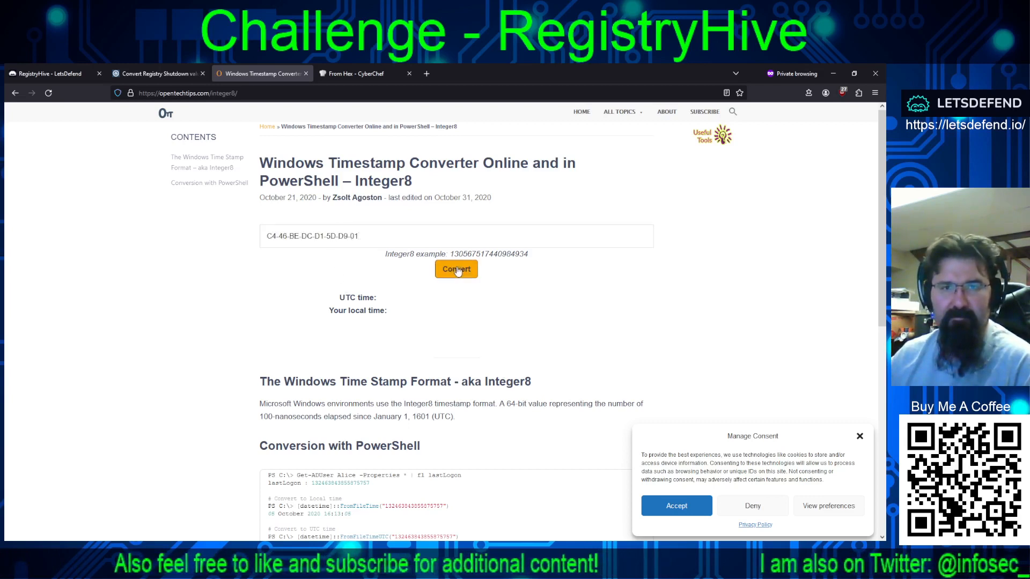
Step: Remove all hyphens from the Integer8 converter's value, leaving C446BEDCD15DD901, and try the conversion again
left_click(347, 235)
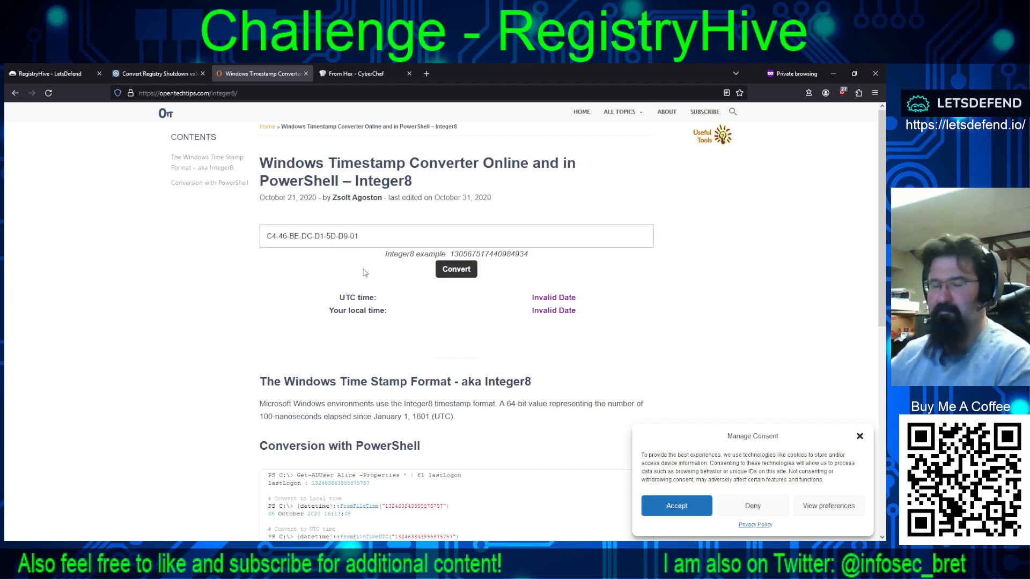
key("BackSpace")
key("Left")
key("Left")
key("BackSpace")
key("Left")
key("Left")
key("BackSpace")
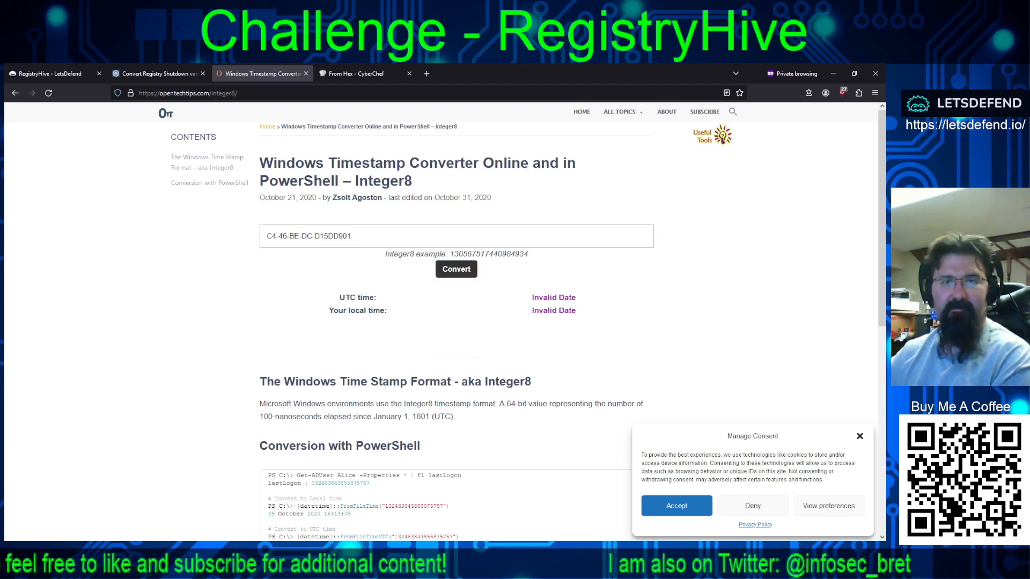
key("Left")
key("Left")
key("BackSpace")
key("BackSpace")
key("Left")
key("Left")
key("BackSpace")
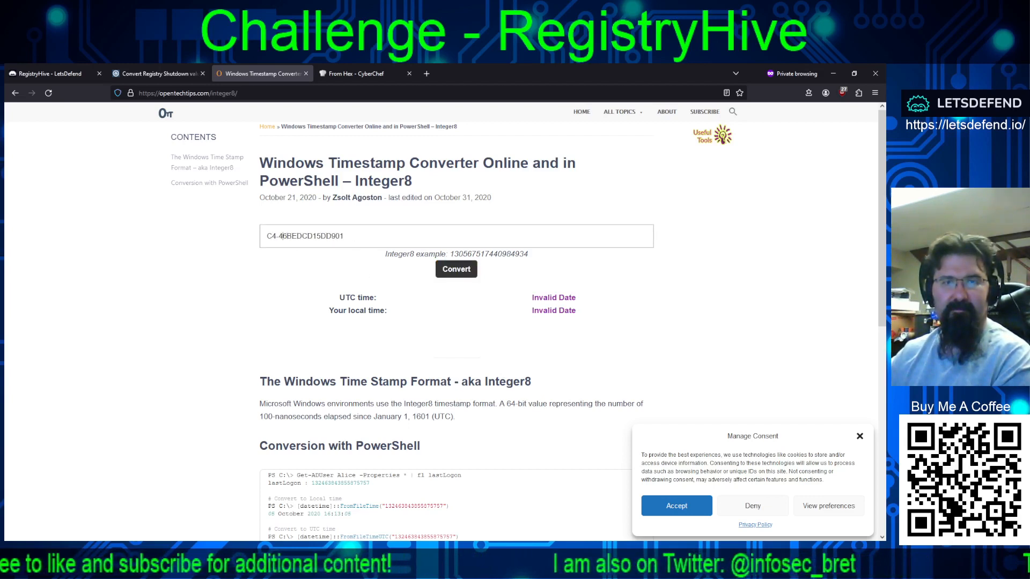
key("Left")
key("Left")
key("BackSpace")
left_click(455, 271)
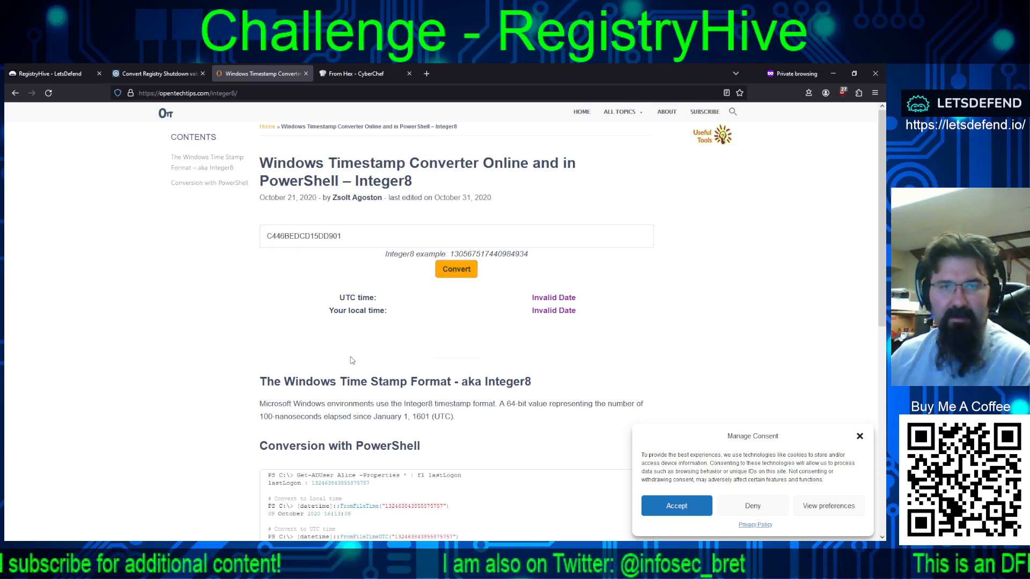
Step: Leave the Integer8 converter for the search results and return to the AutoIt thread on converting the registry shutdown value
scroll(376, 370, "down", 7)
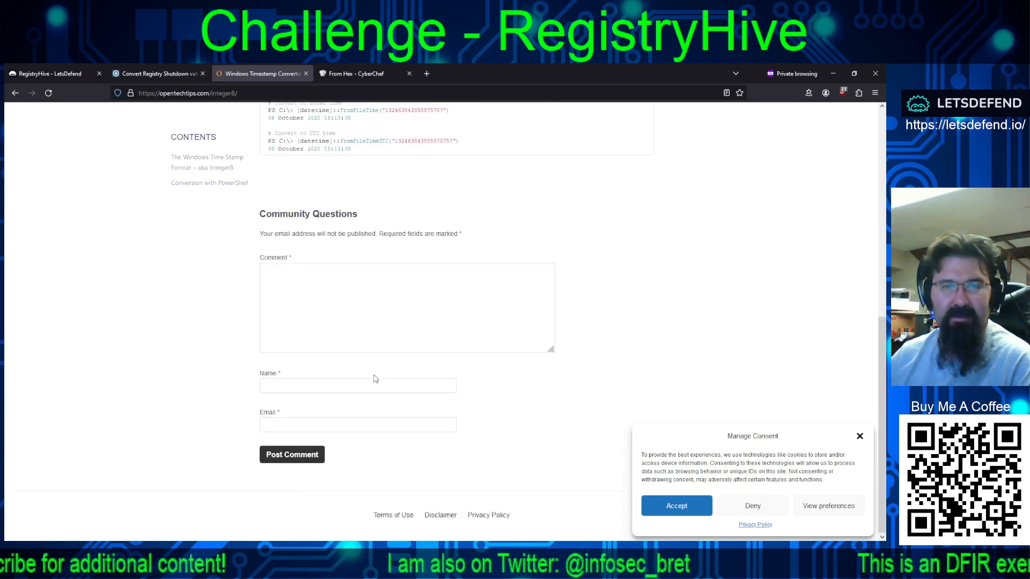
scroll(375, 379, "up", 5)
left_click(15, 94)
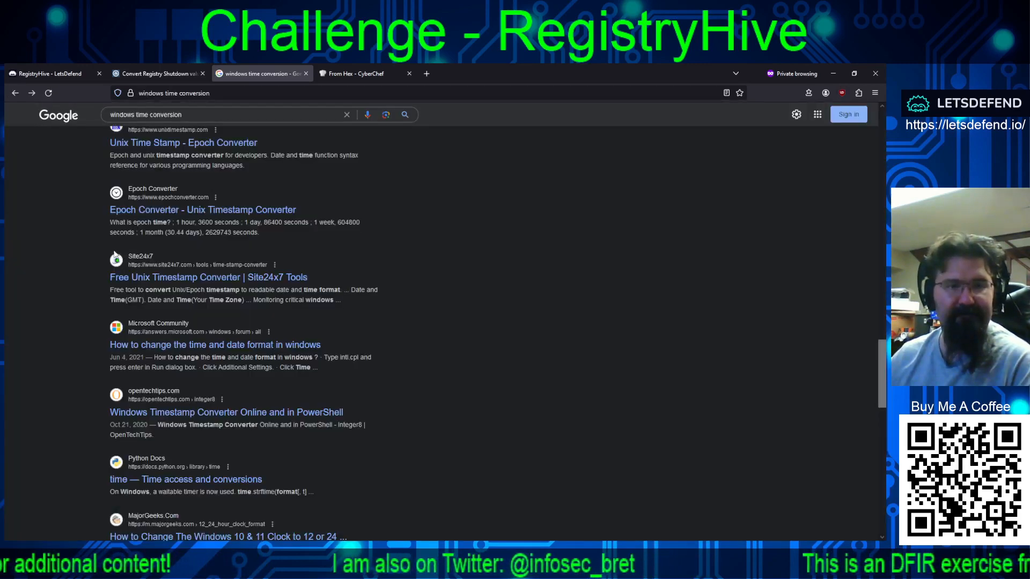
left_click(151, 73)
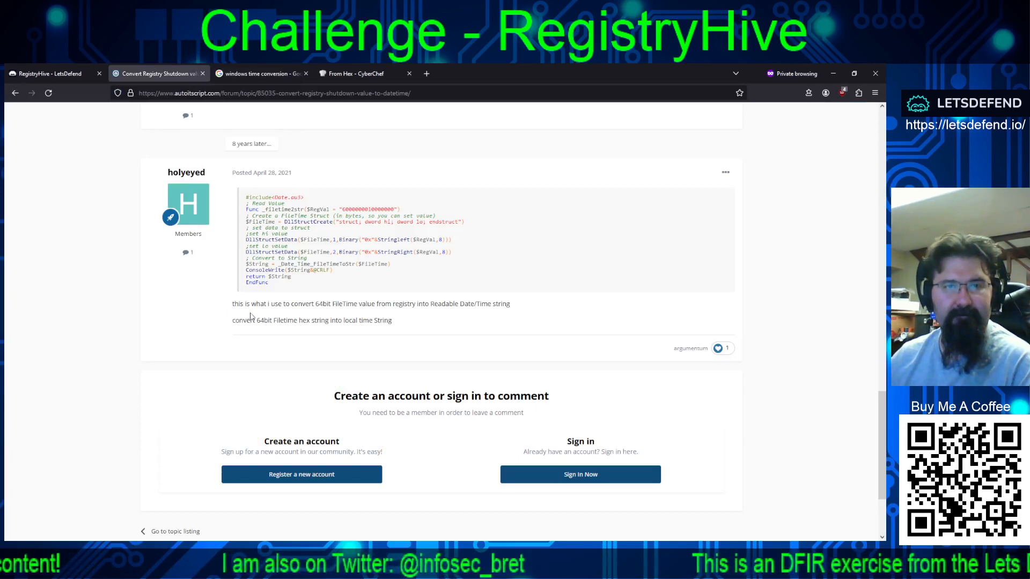
Step: Return from the AutoIt thread to the "windows shutdown conversion" search results and look through them for a suitable converter
scroll(250, 317, "up", 3)
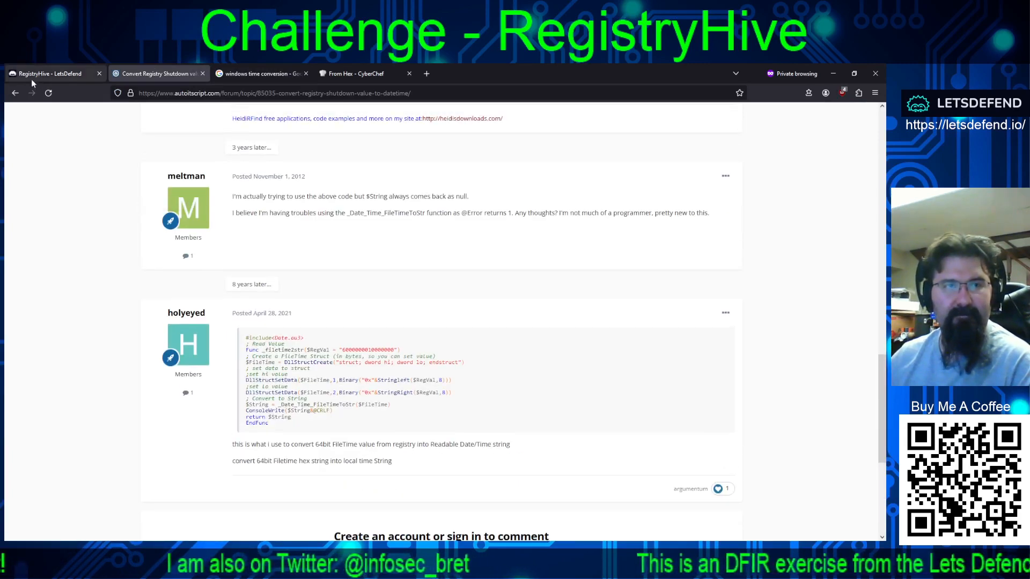
left_click(14, 93)
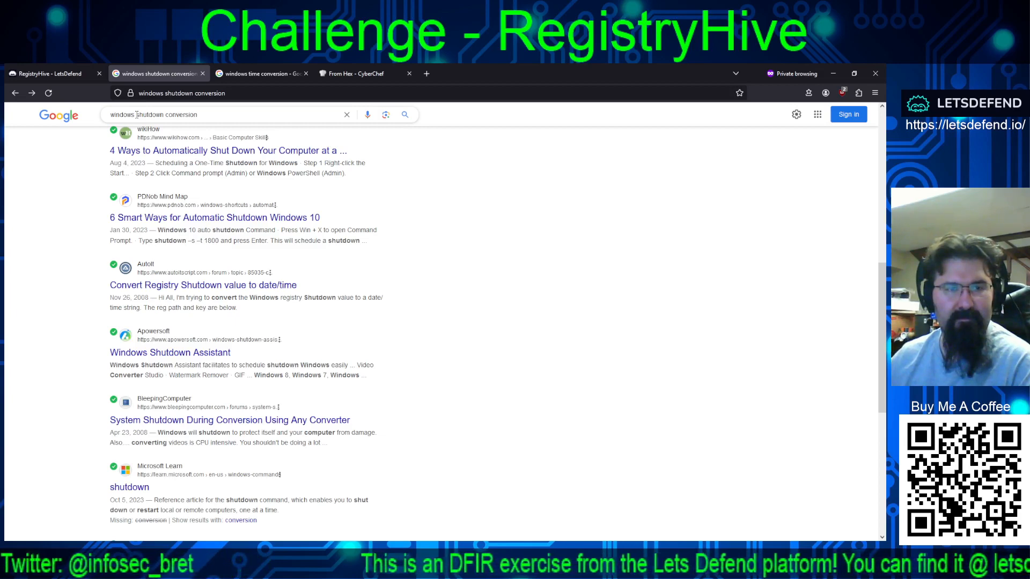
scroll(473, 286, "down", 3)
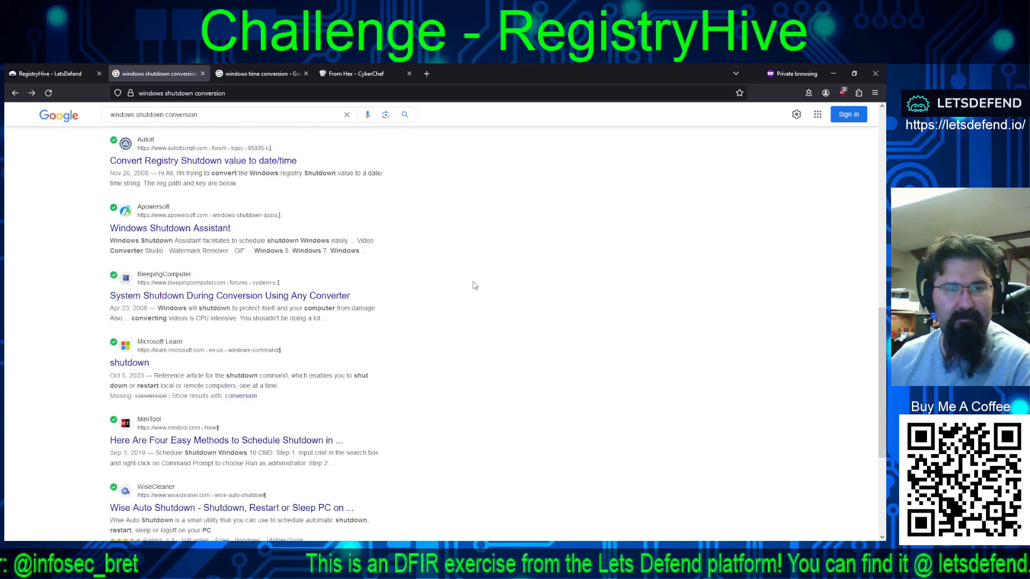
scroll(473, 285, "down", 5)
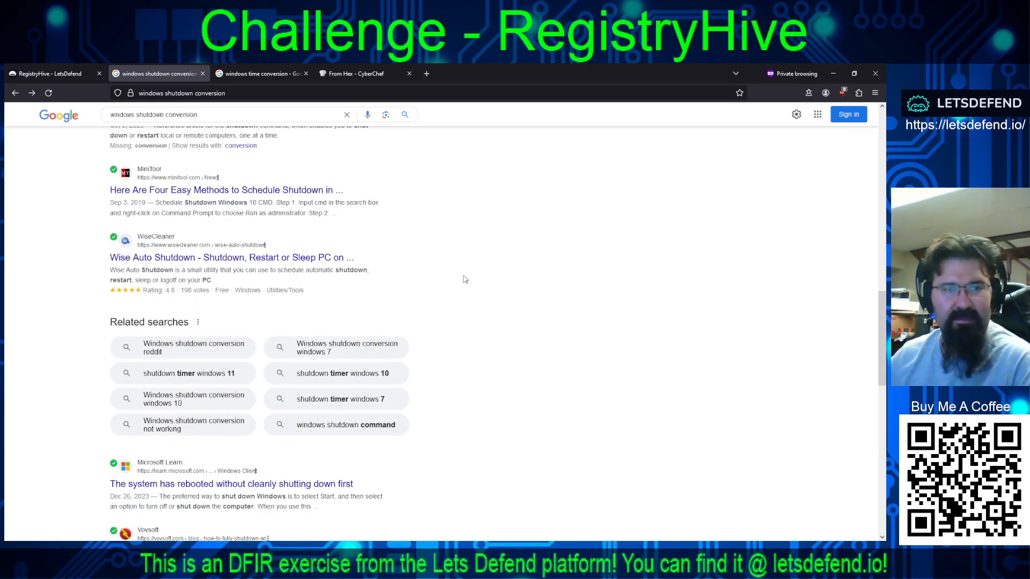
scroll(465, 278, "down", 3)
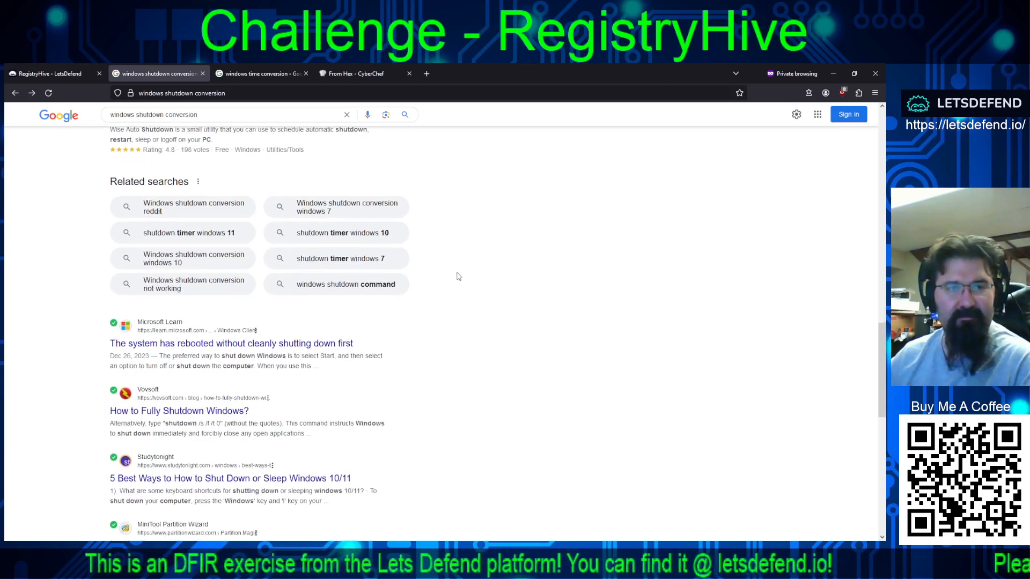
scroll(454, 275, "down", 3)
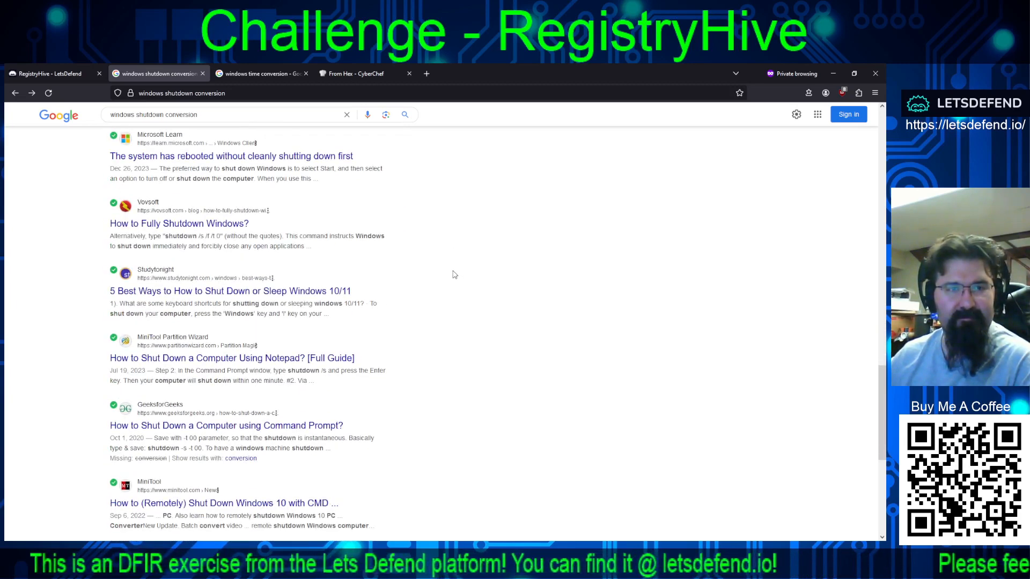
scroll(454, 275, "down", 4)
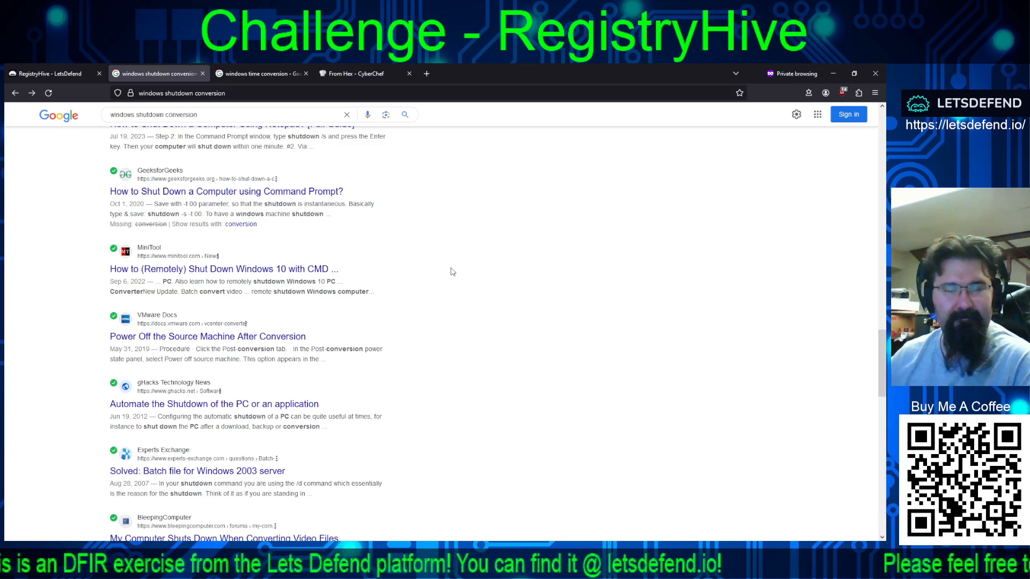
scroll(451, 271, "down", 3)
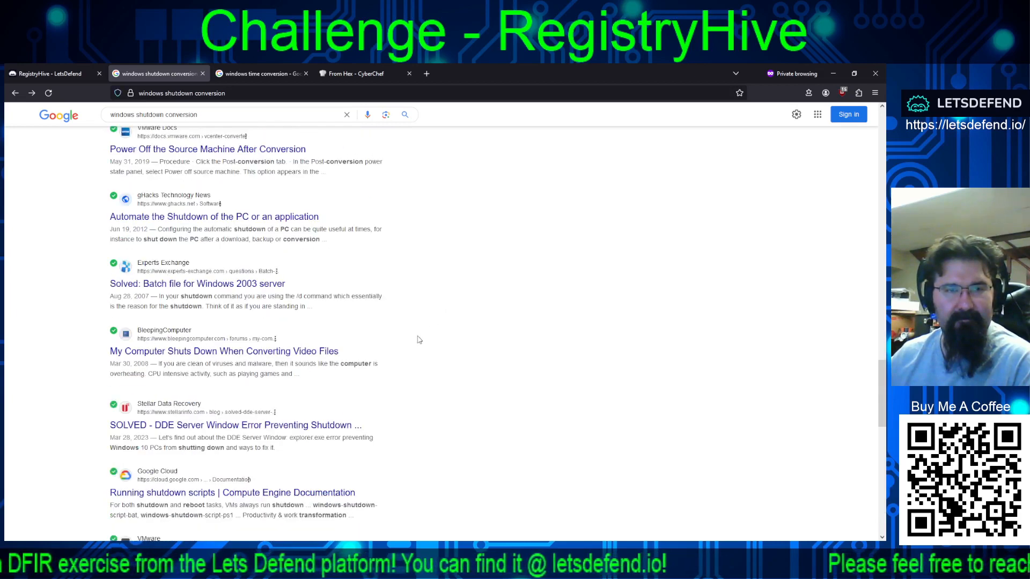
scroll(410, 386, "down", 10)
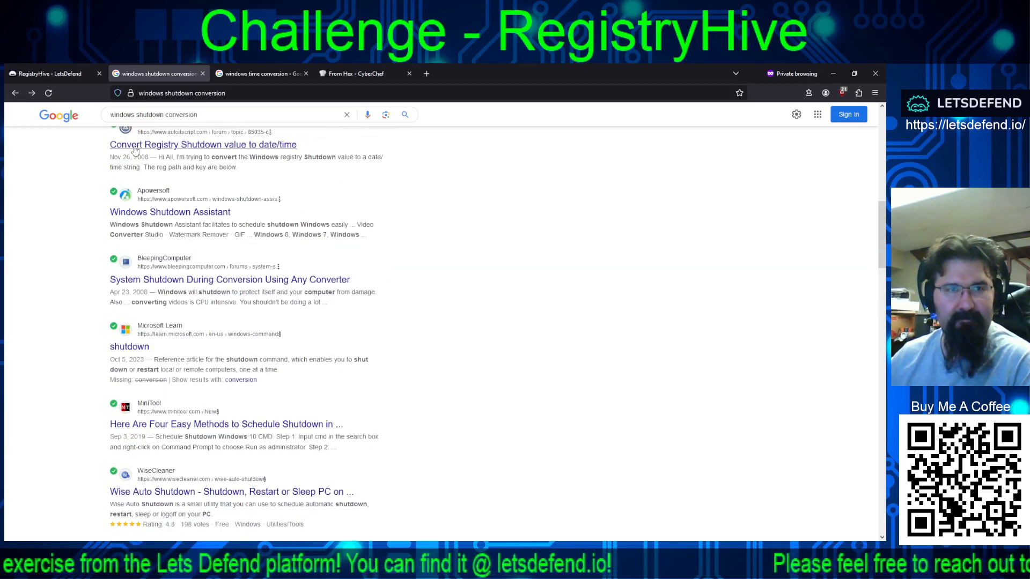
Step: Refine the web search to "windows regsitry shutdown conversion"
left_click(137, 115)
type("reg")
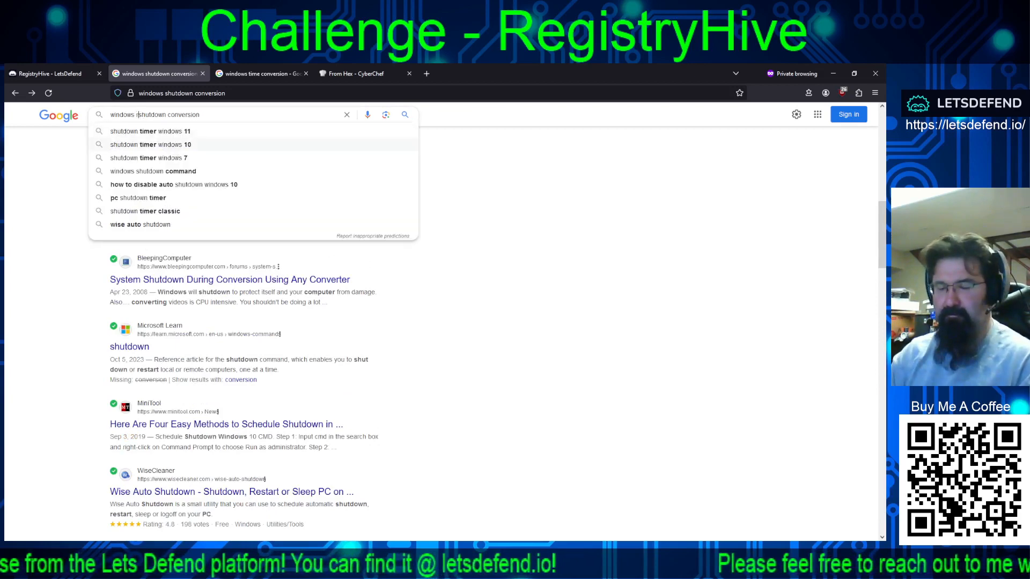
type("s")
type("itry")
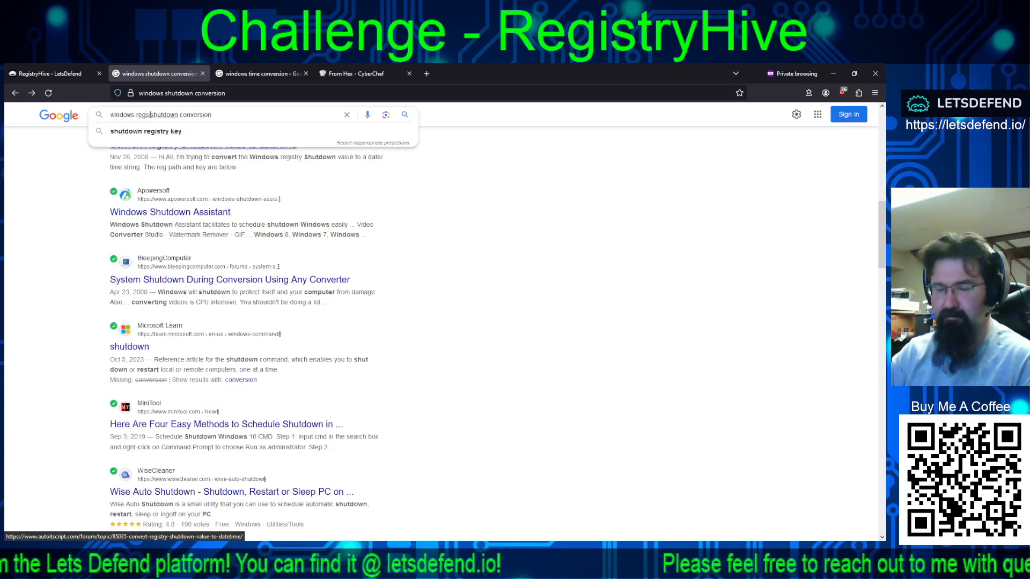
key("Return")
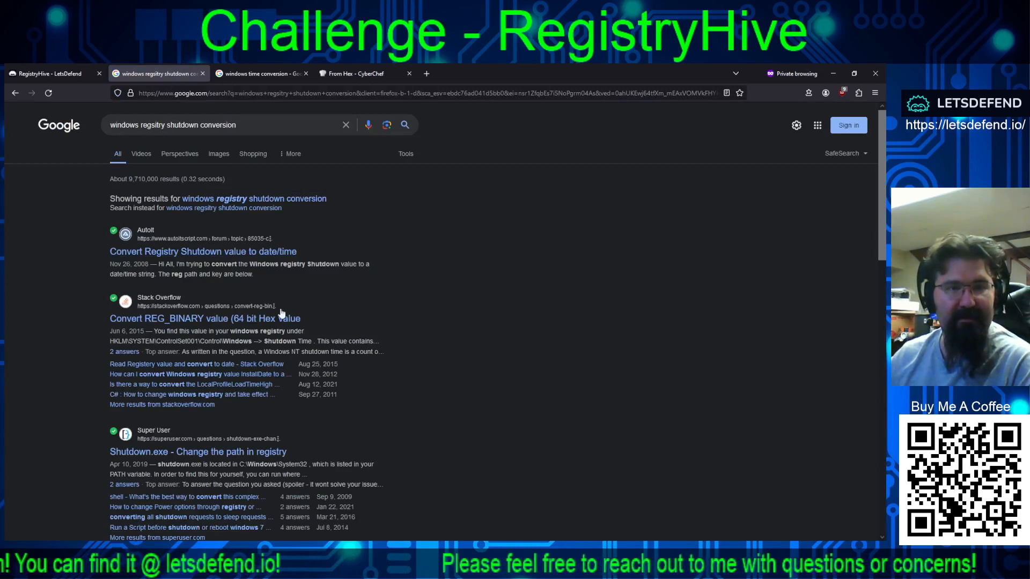
Step: Open the Stack Overflow question on converting a REG_BINARY value to date and time, and examine its answers
left_click(227, 320)
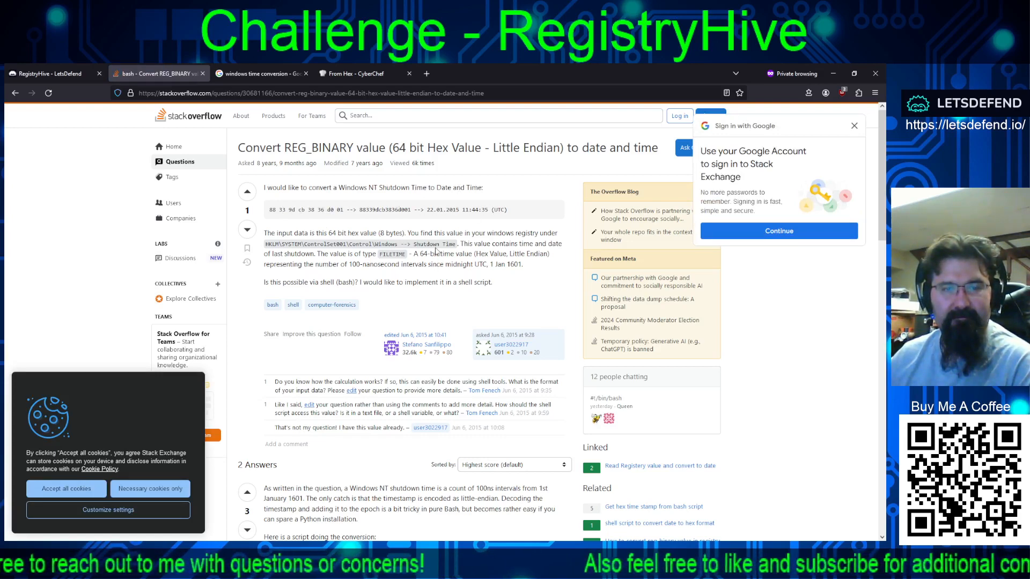
scroll(435, 250, "down", 6)
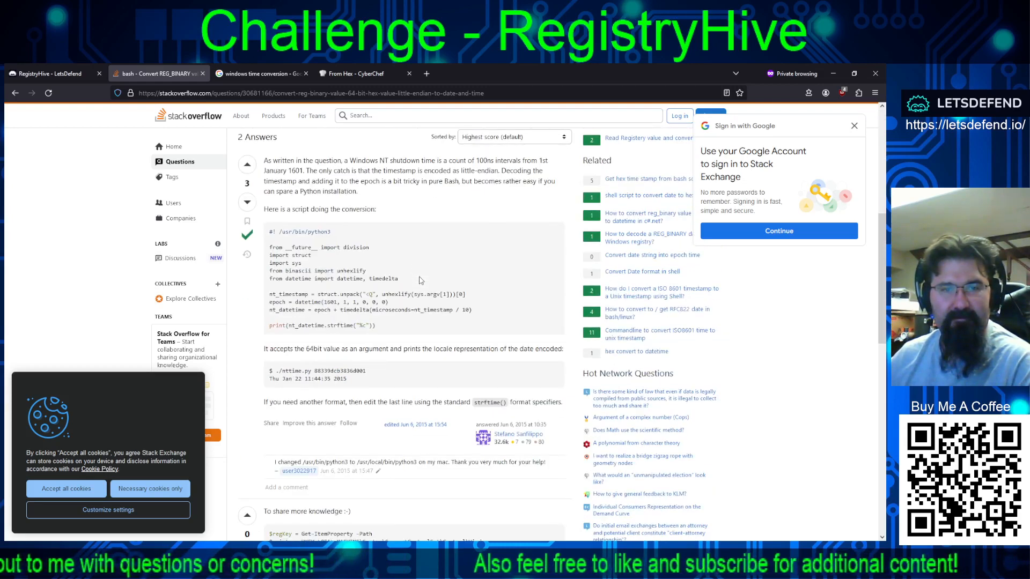
scroll(421, 280, "down", 6)
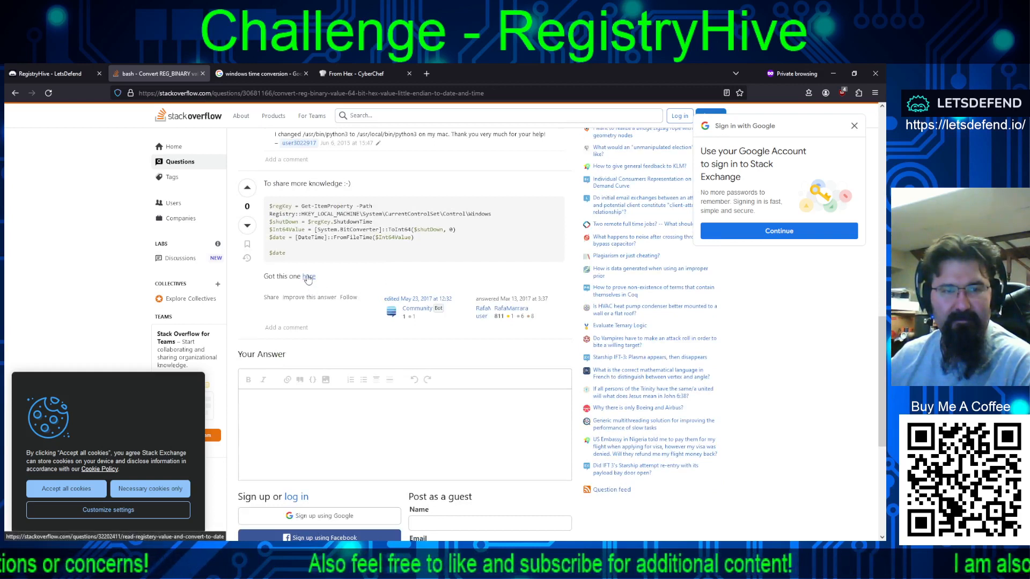
scroll(349, 293, "up", 6)
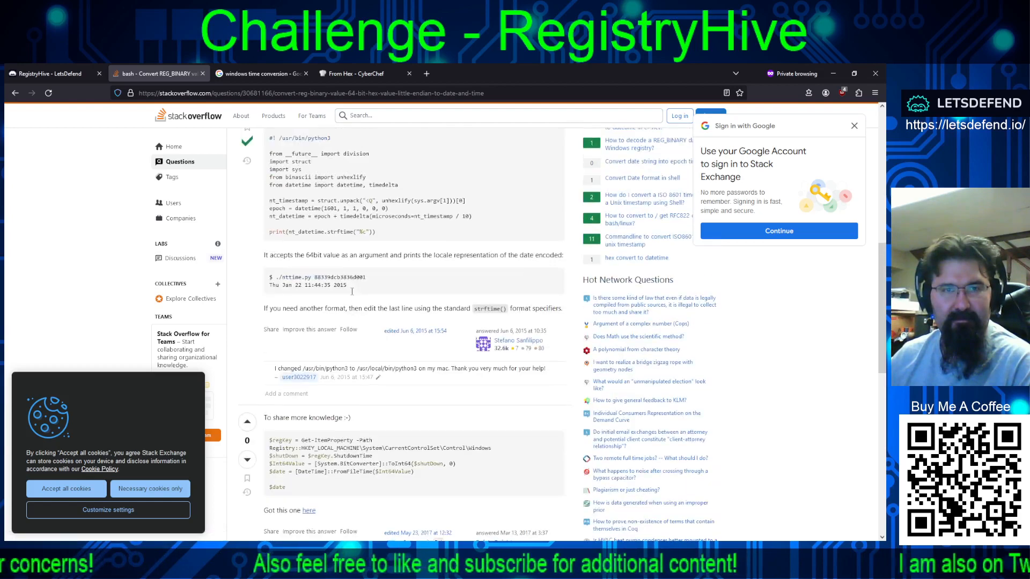
scroll(346, 291, "up", 5)
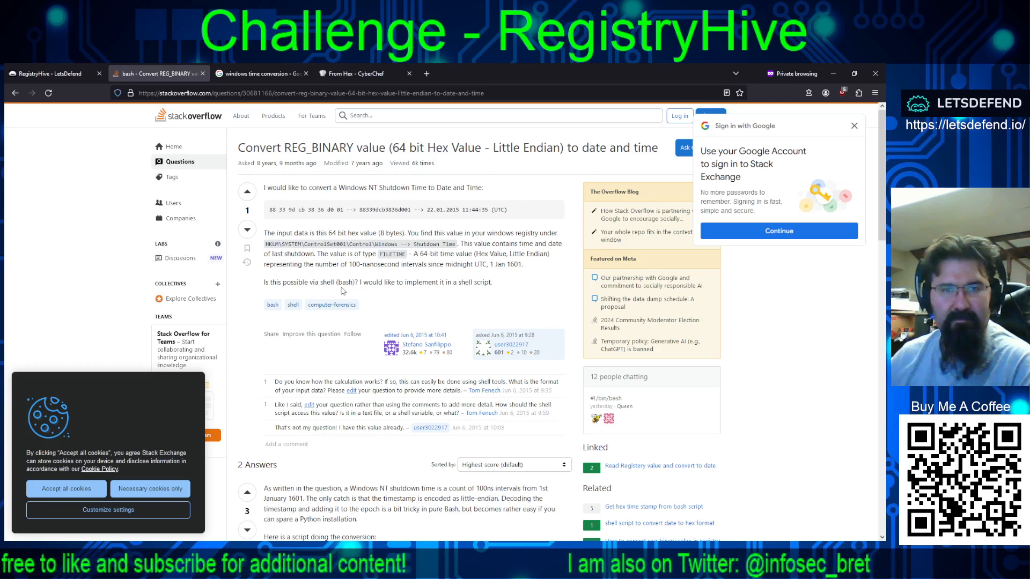
Step: Switch to CyberChef, try From Hex with the None delimiter, and remove the operation from the recipe
left_click(343, 75)
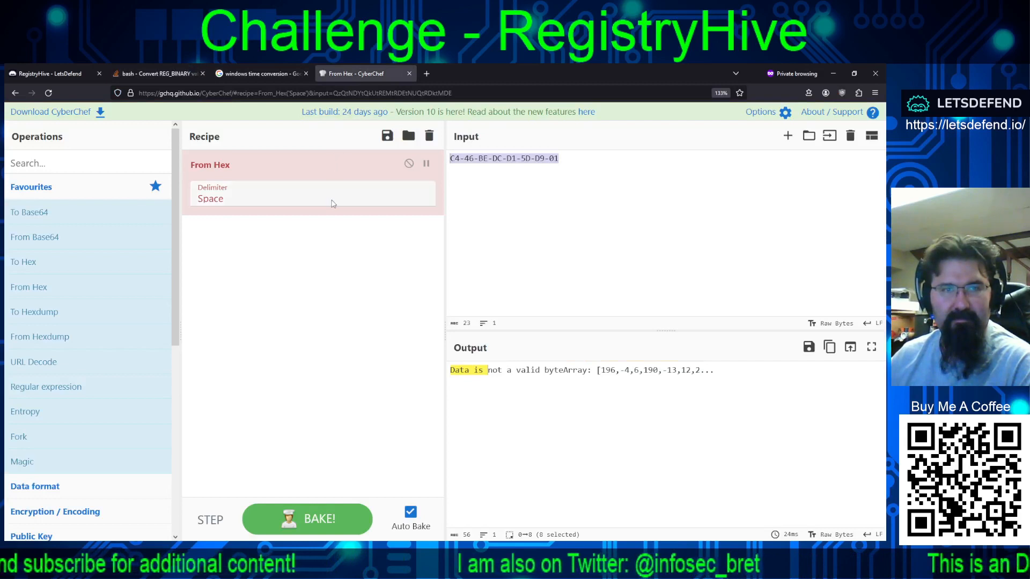
left_click(264, 437)
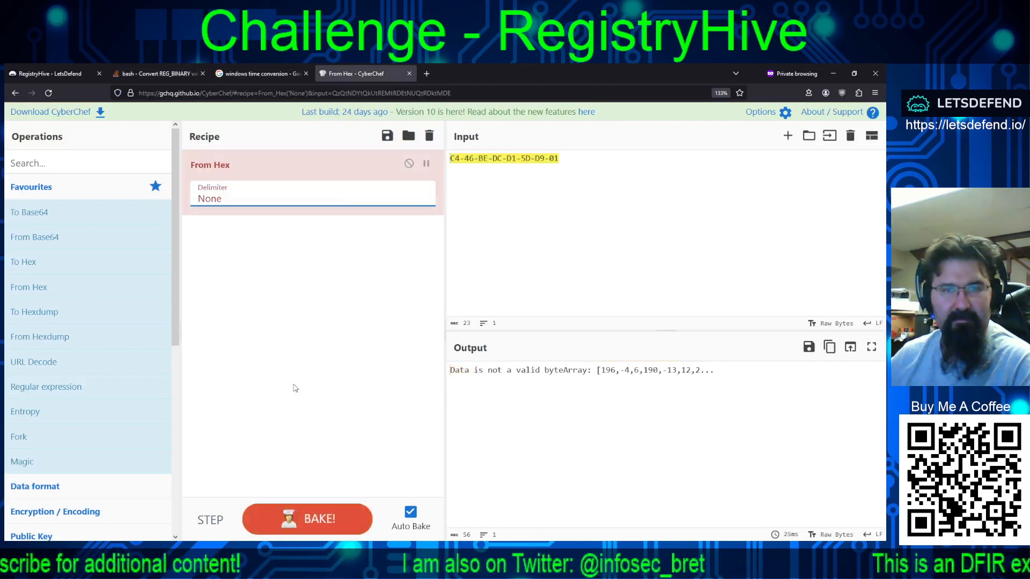
left_click_drag(327, 168, 108, 316)
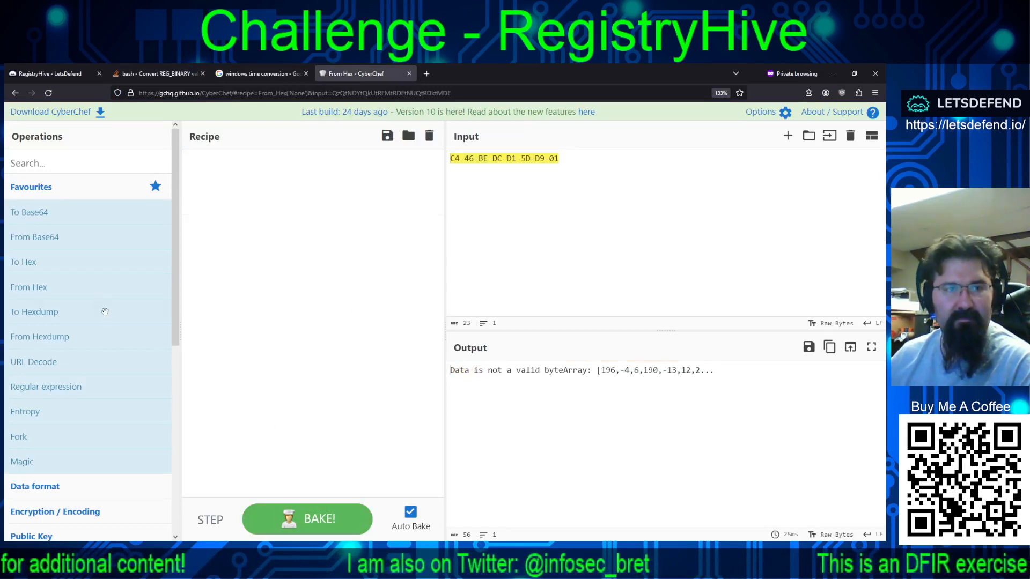
Step: Search the operations for "hex" and add From Hex Content to the recipe
left_click(59, 164)
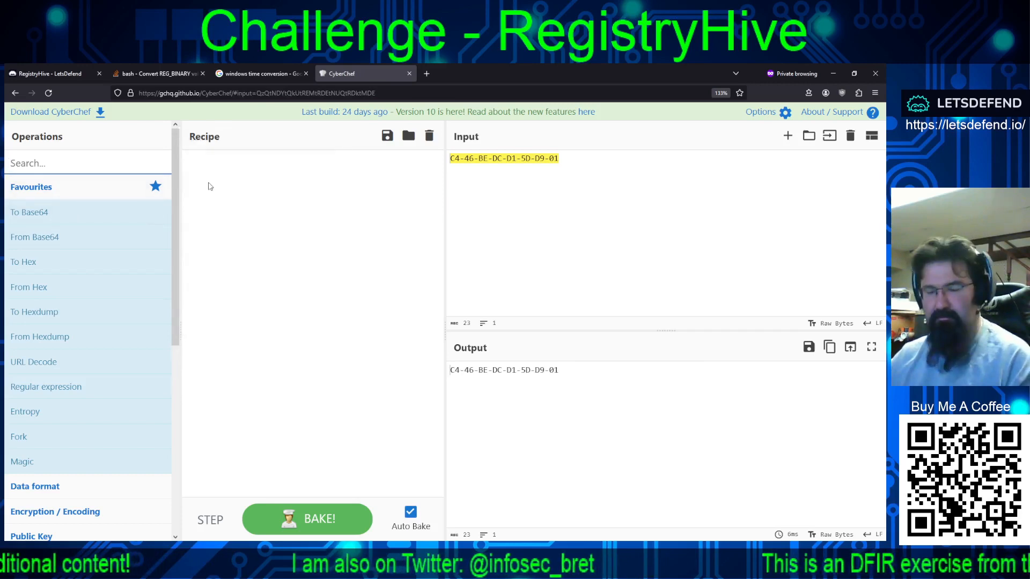
type("hex")
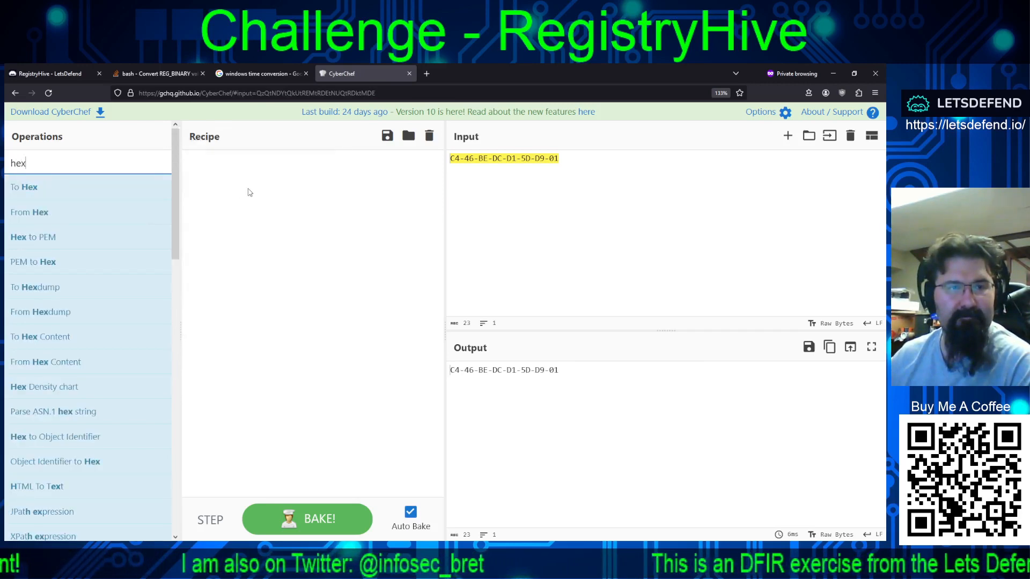
left_click_drag(46, 362, 264, 274)
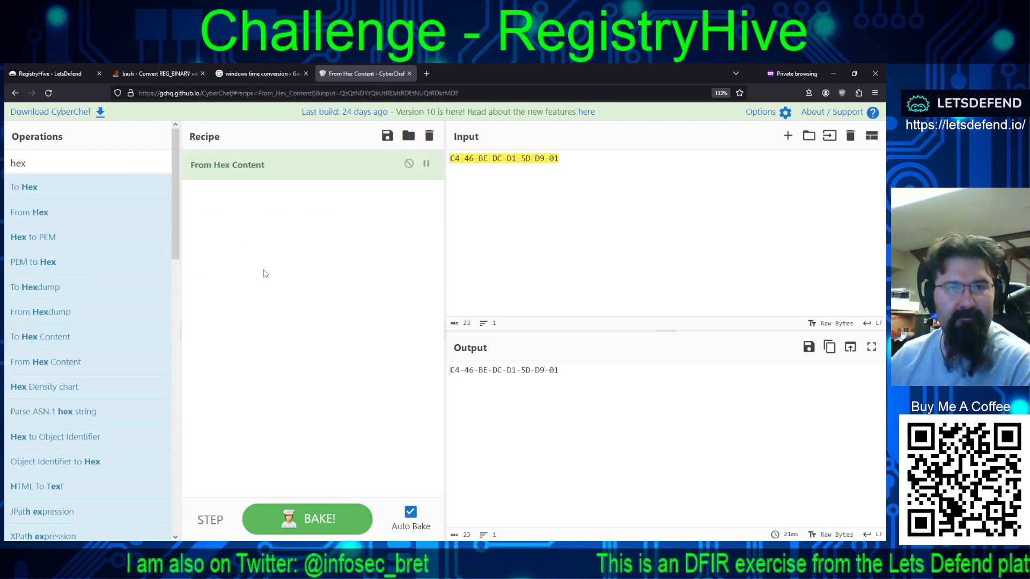
Step: Remove all hyphens from the input value, leaving C446BEDCD15DD901
left_click(465, 159)
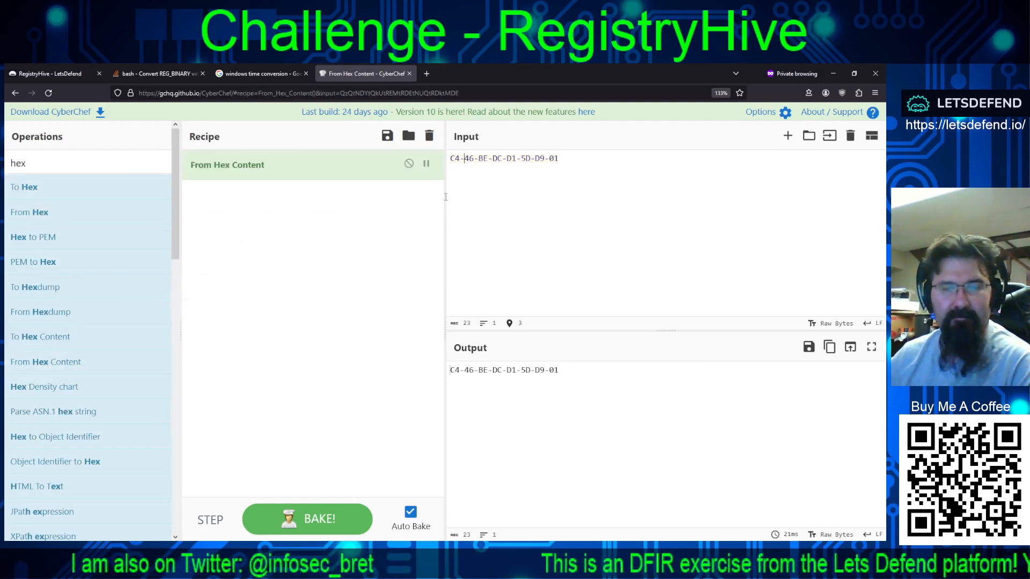
key("BackSpace")
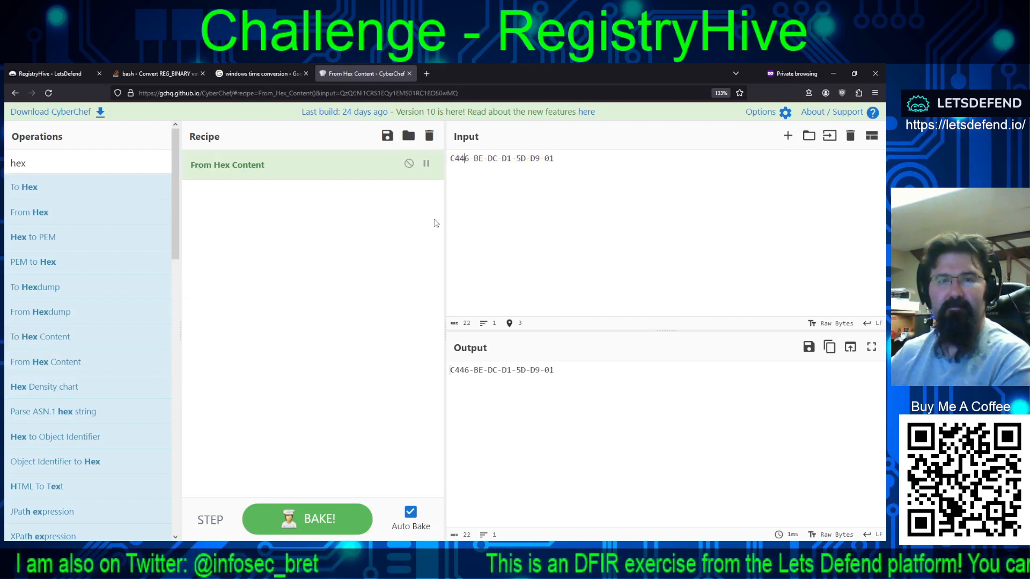
key("BackSpace")
key("Delete")
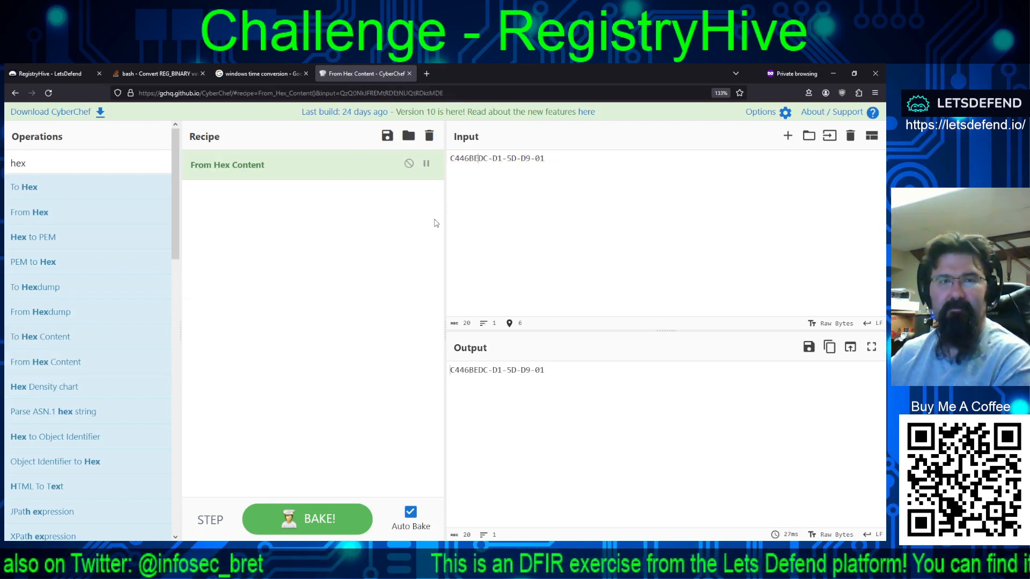
key("Delete")
key("Right")
key("Right")
key("Delete")
key("Right")
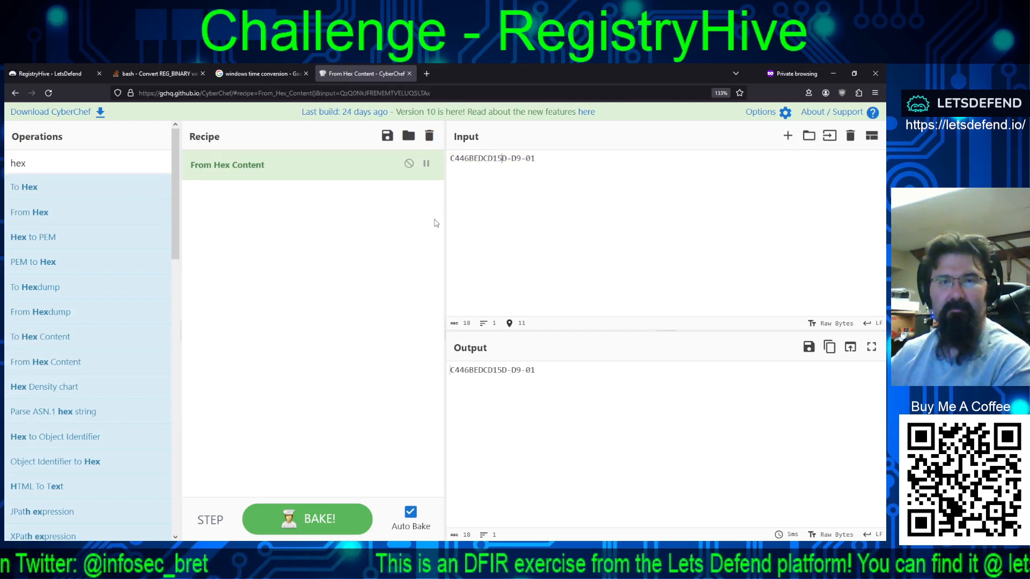
key("BackSpace")
key("Right")
key("Right")
key("BackSpace")
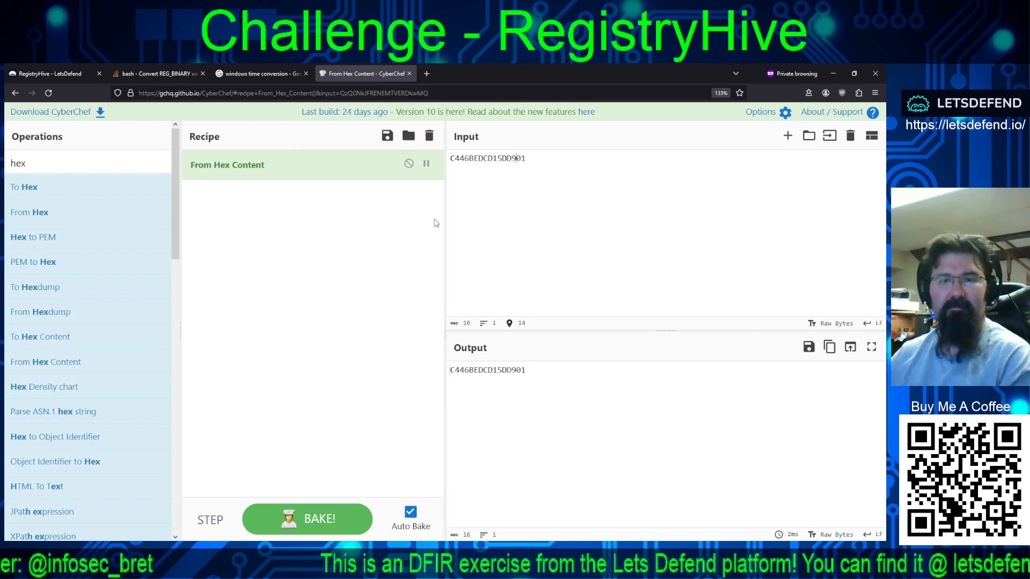
Step: Look through the hex operations, search the operations for "binary", and check the To Binary description
mouse_move(105, 310)
scroll(105, 310, "down", 8)
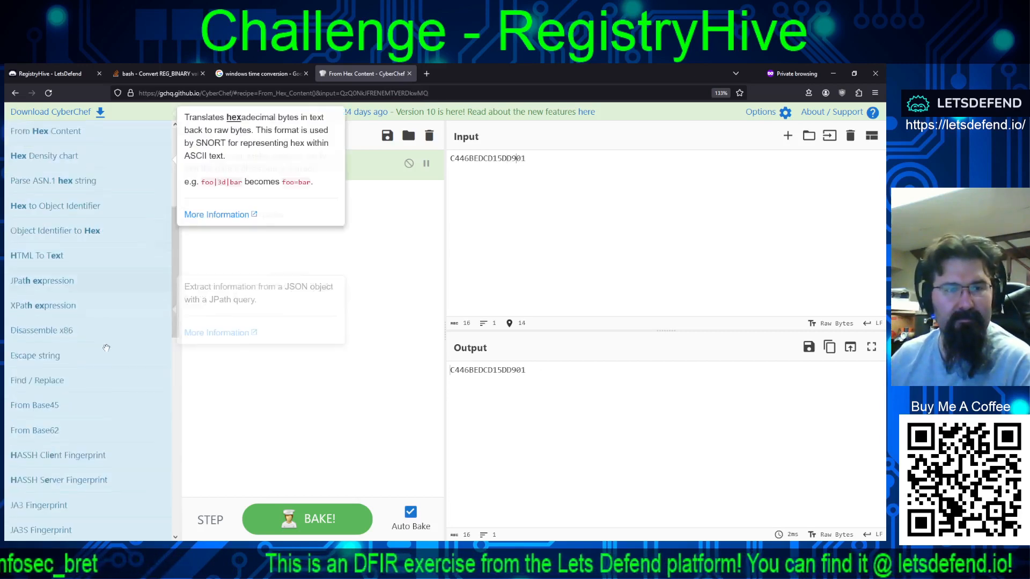
scroll(129, 366, "up", 8)
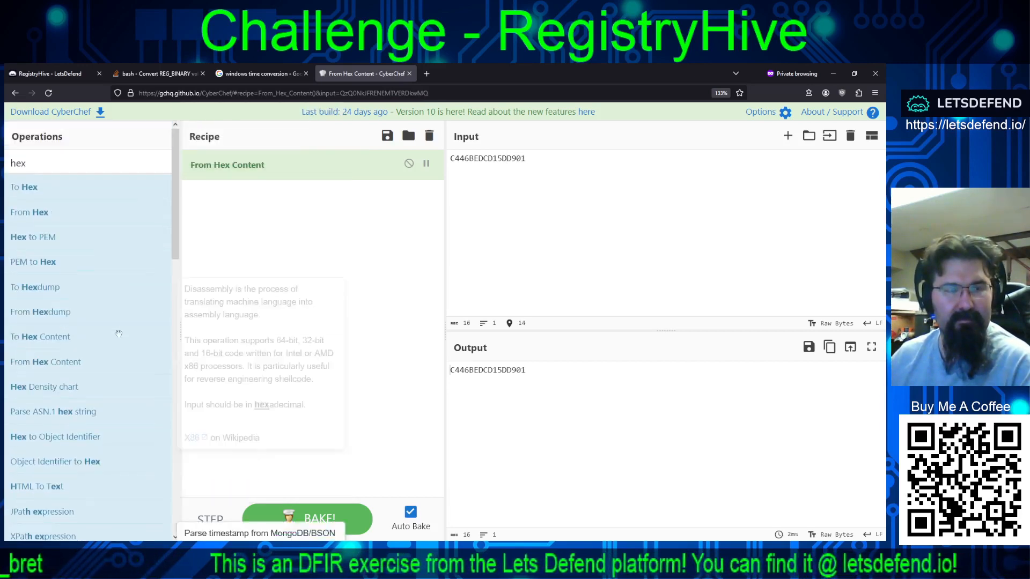
double_click(85, 161)
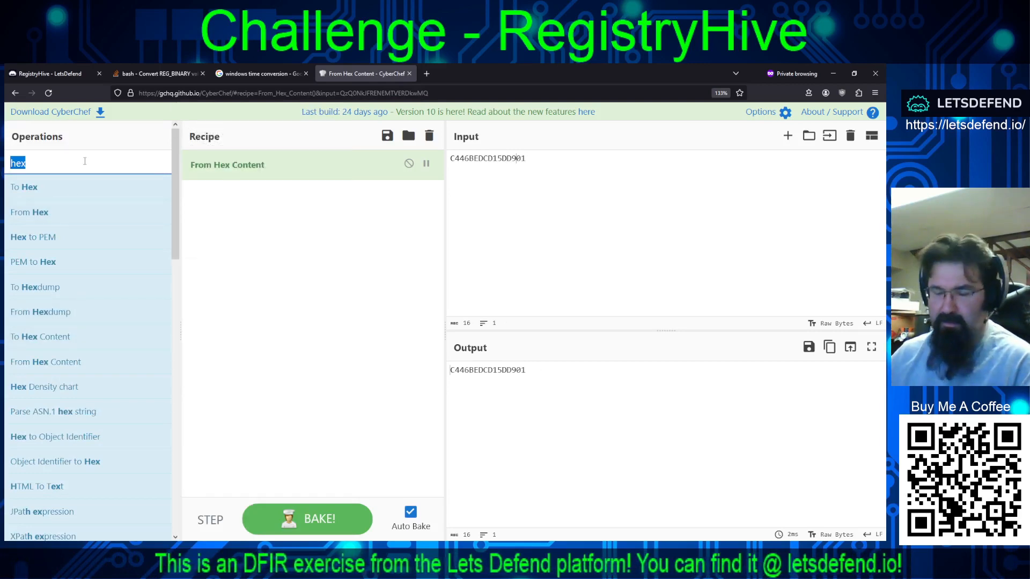
type("binary")
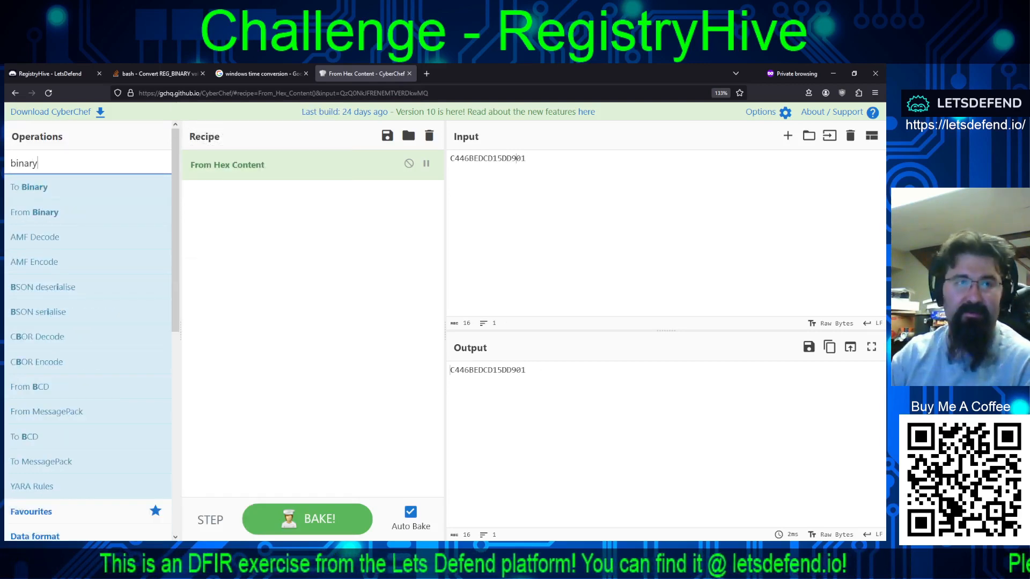
mouse_move(77, 193)
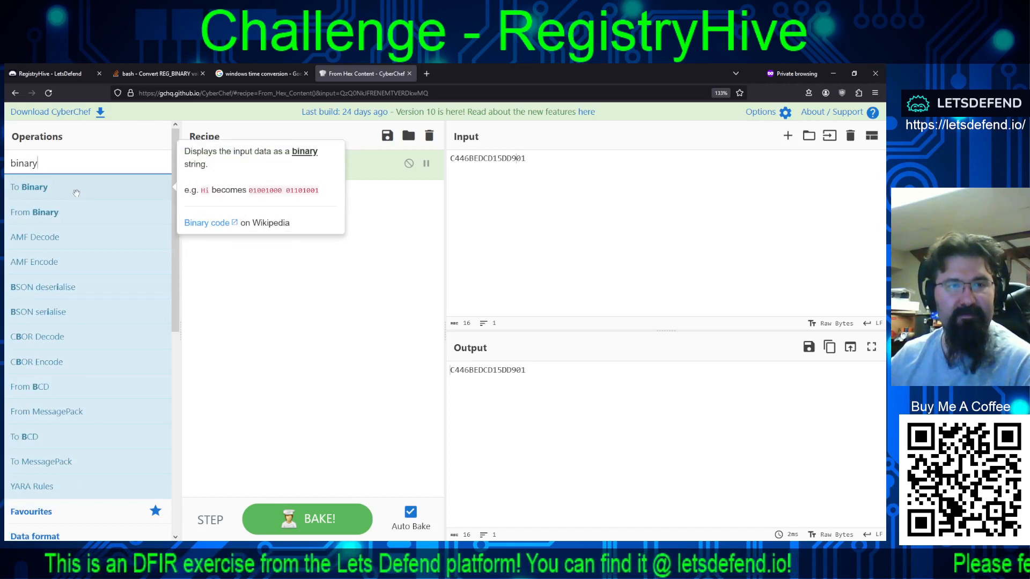
Step: Search the operations for "deci", add To Decimal to the recipe, and remove From Hex Content
double_click(63, 163)
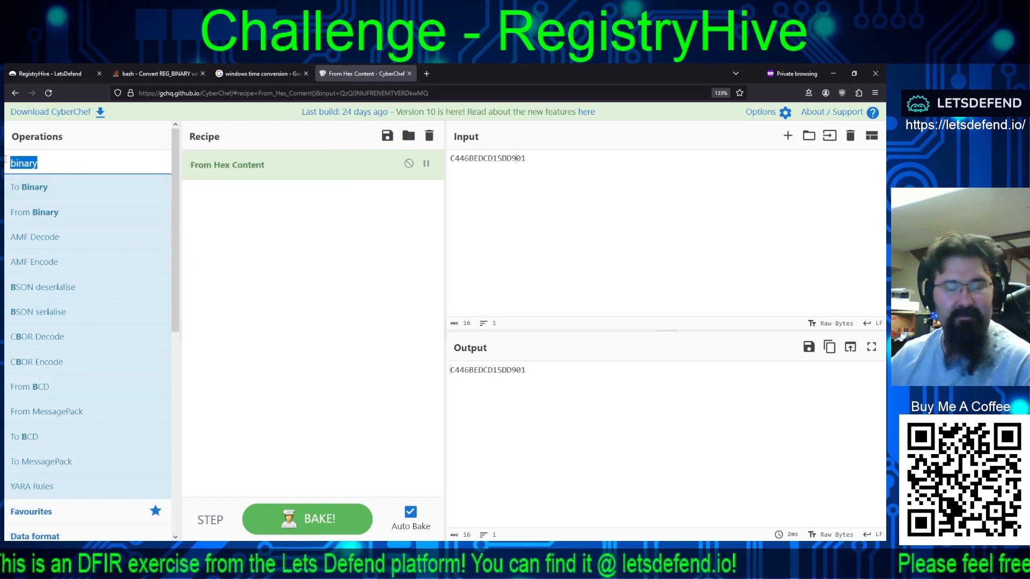
type("dec")
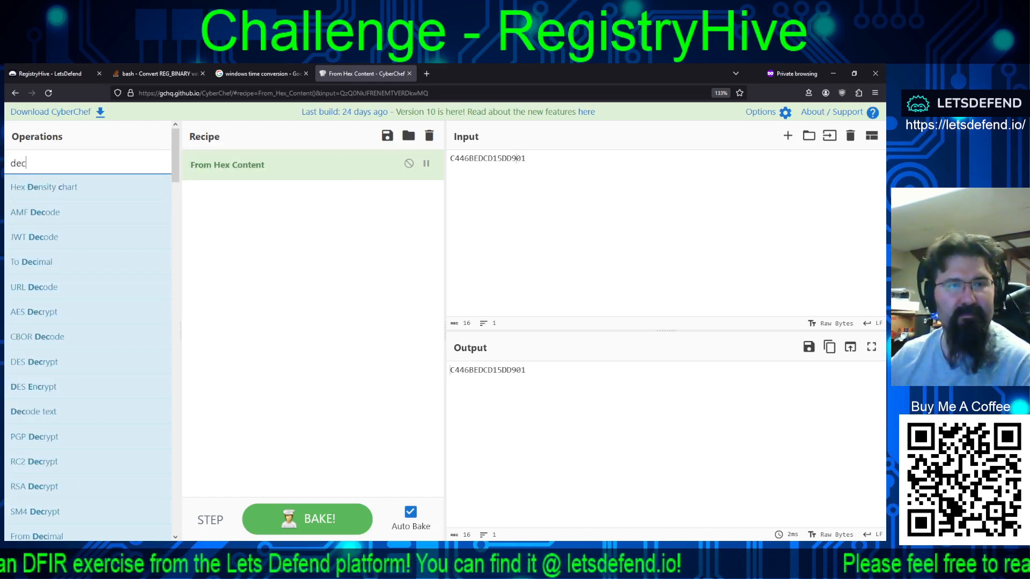
mouse_move(100, 309)
scroll(102, 311, "down", 10)
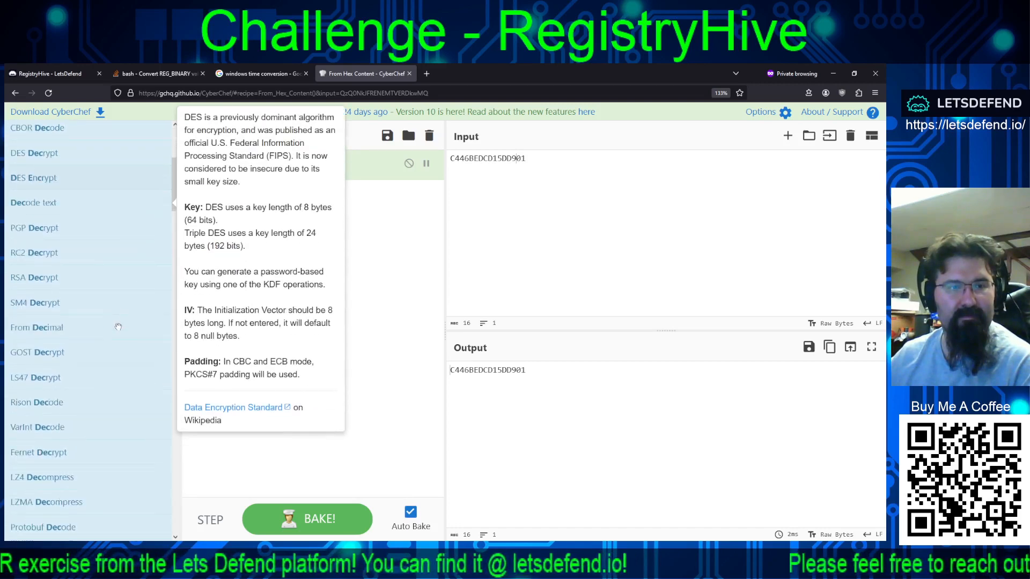
type("i")
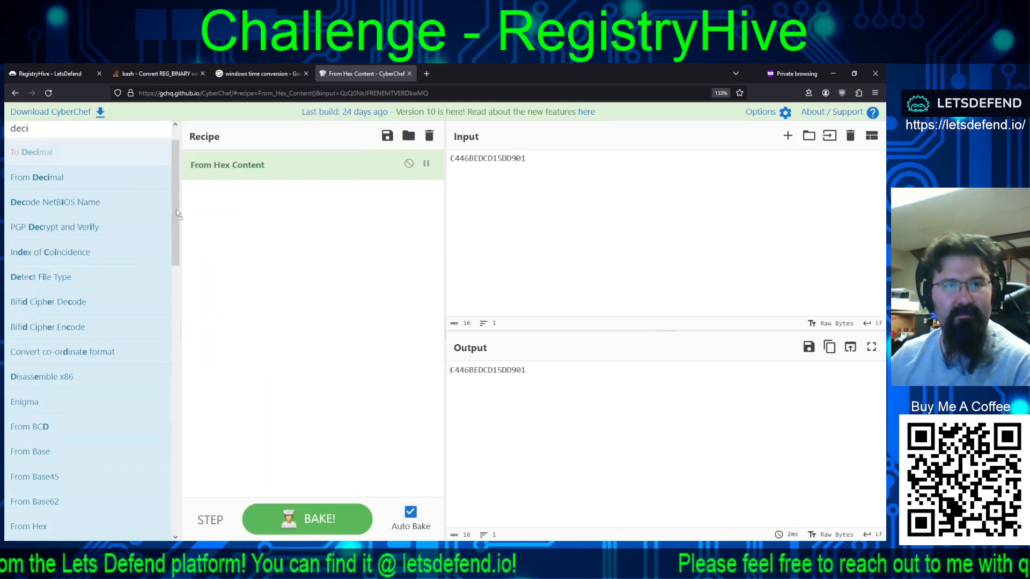
left_click_drag(31, 152, 221, 235)
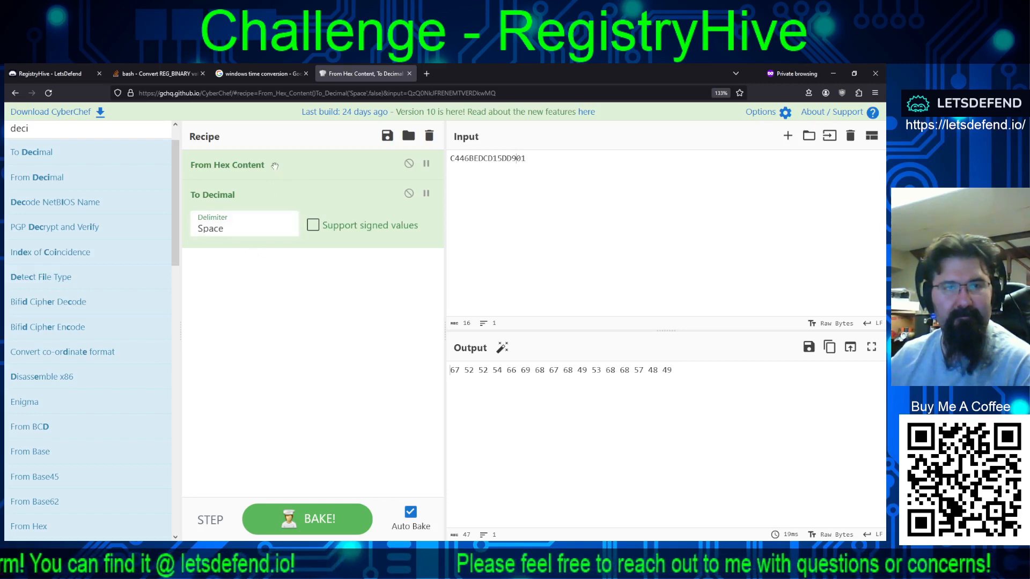
left_click_drag(275, 165, 104, 201)
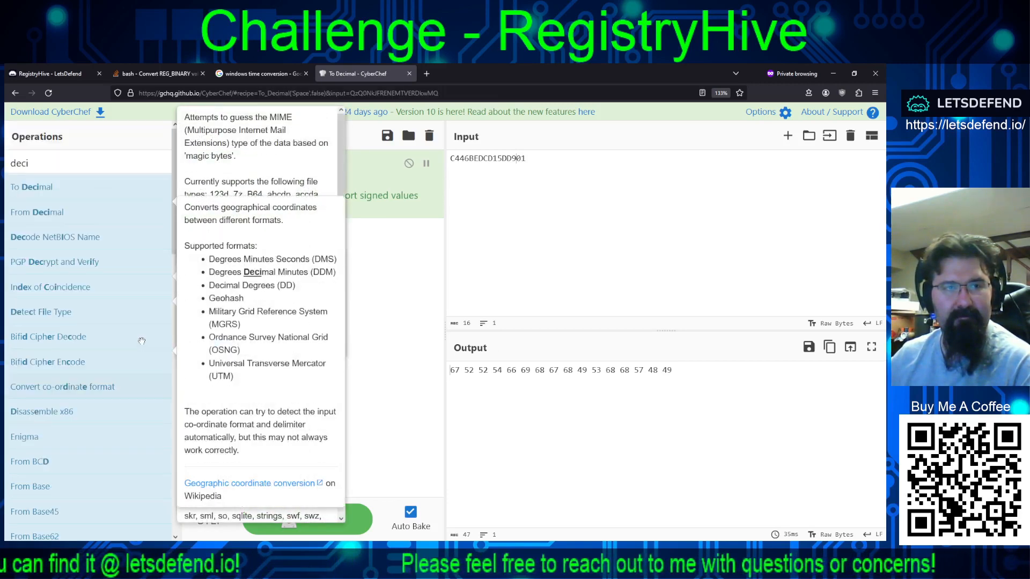
Step: Search the operations for "hex", try From Hex ahead of To Decimal, and remove it from the recipe
double_click(104, 163)
type("hex")
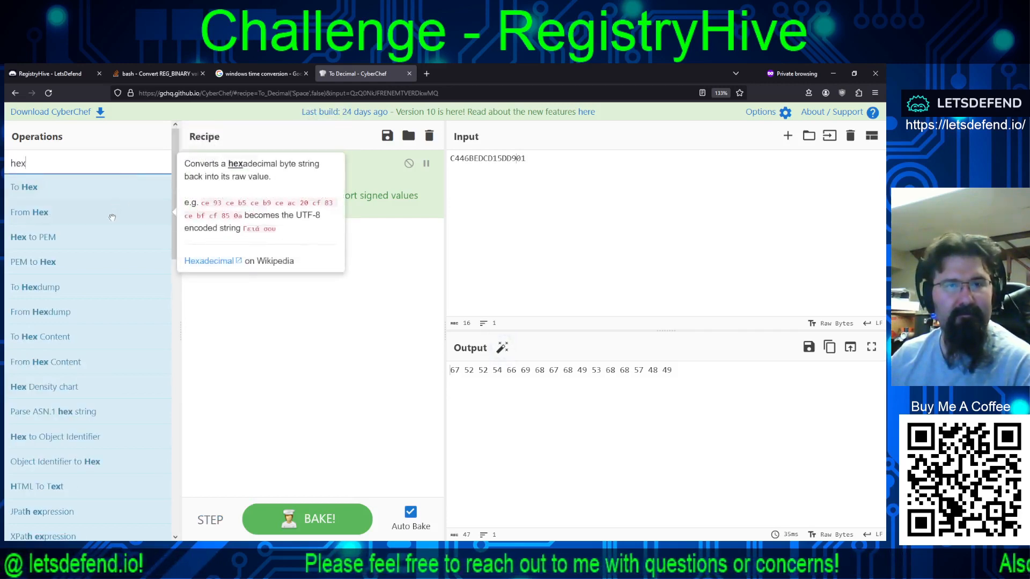
left_click_drag(29, 212, 291, 303)
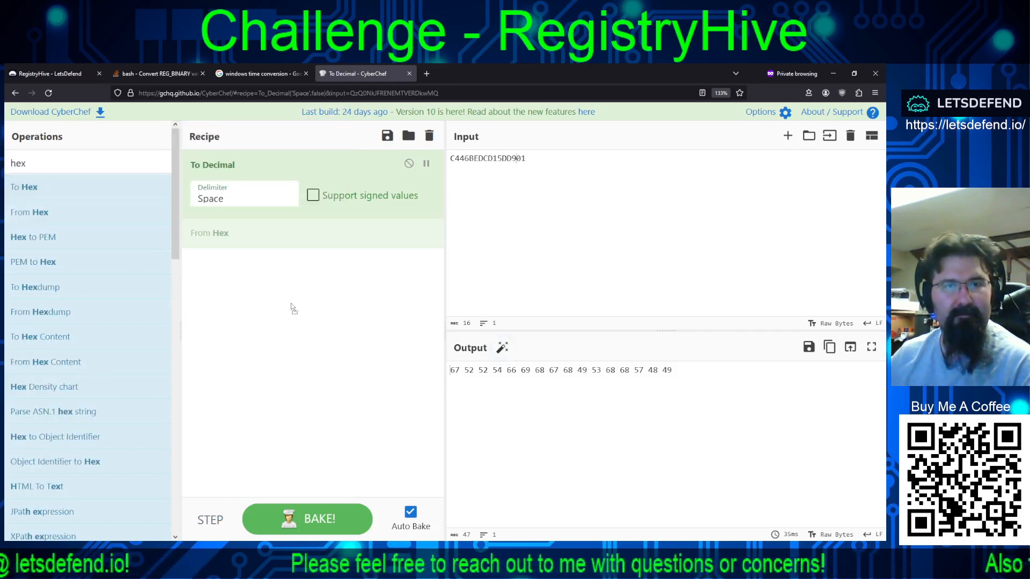
left_click_drag(324, 239, 310, 163)
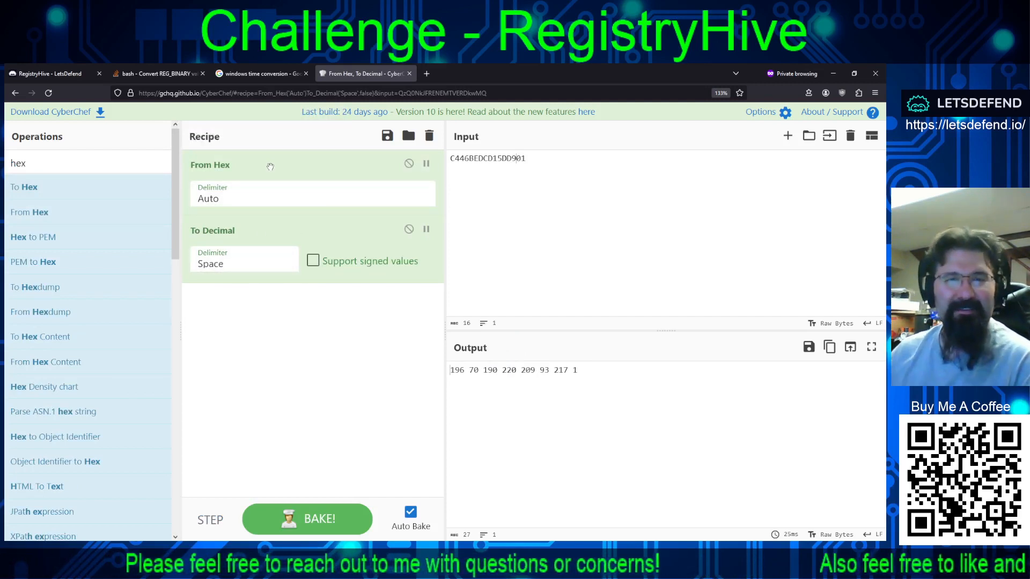
left_click_drag(271, 166, 144, 222)
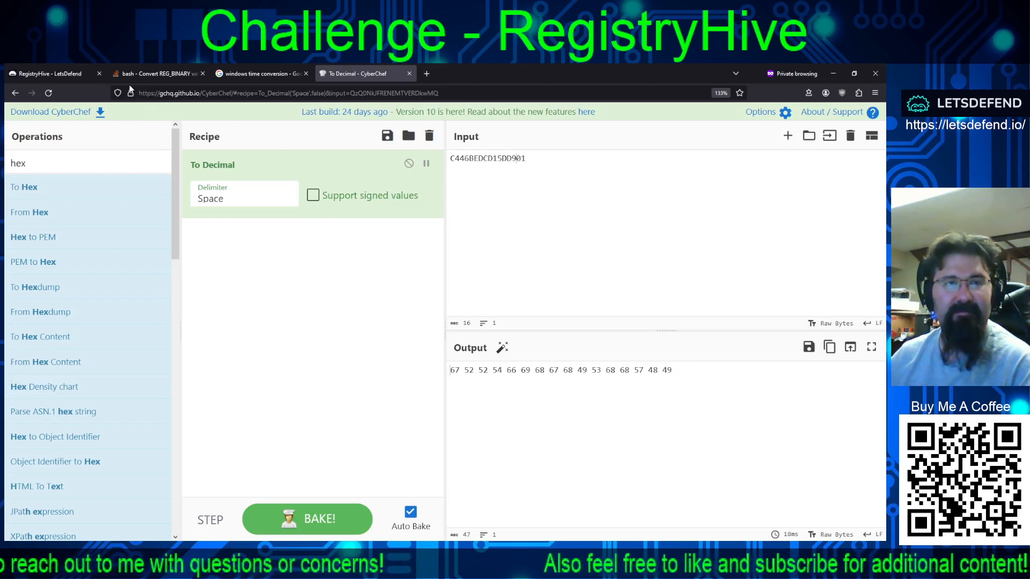
Step: Open the opentechtips Windows Timestamp Converter from the Google results and try to convert the decimal output copied from CyberChef
left_click(249, 72)
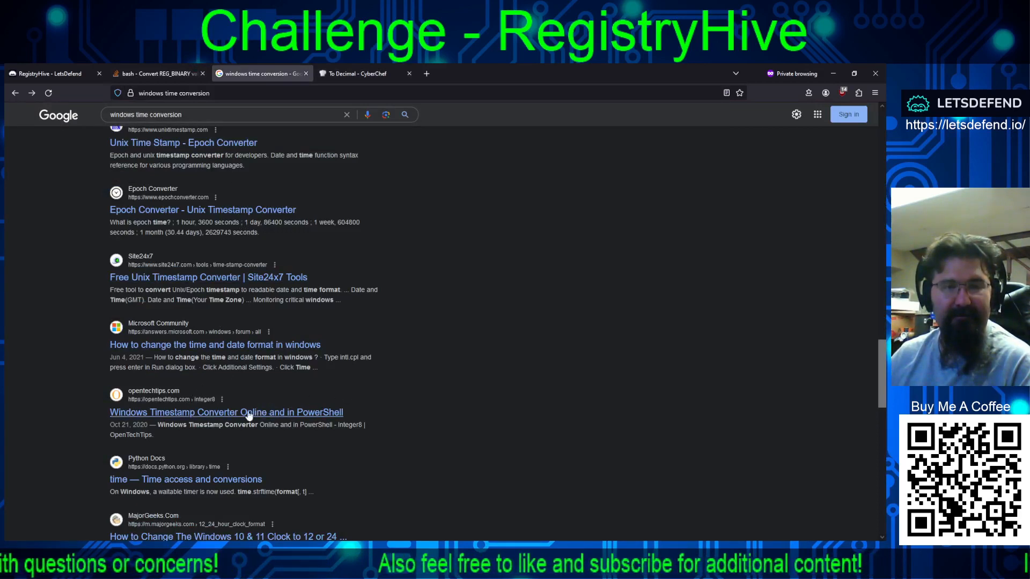
left_click(343, 76)
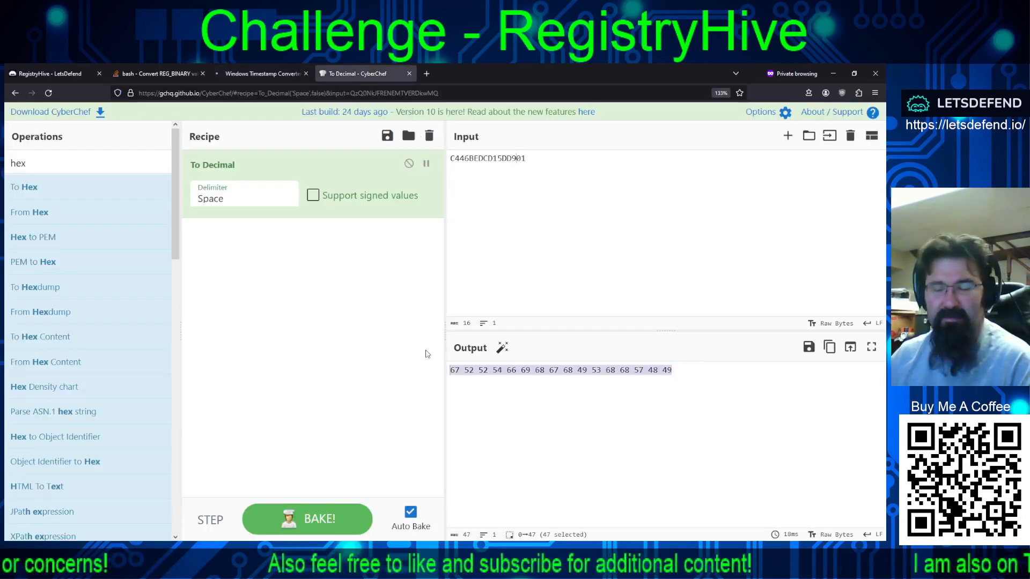
left_click(278, 75)
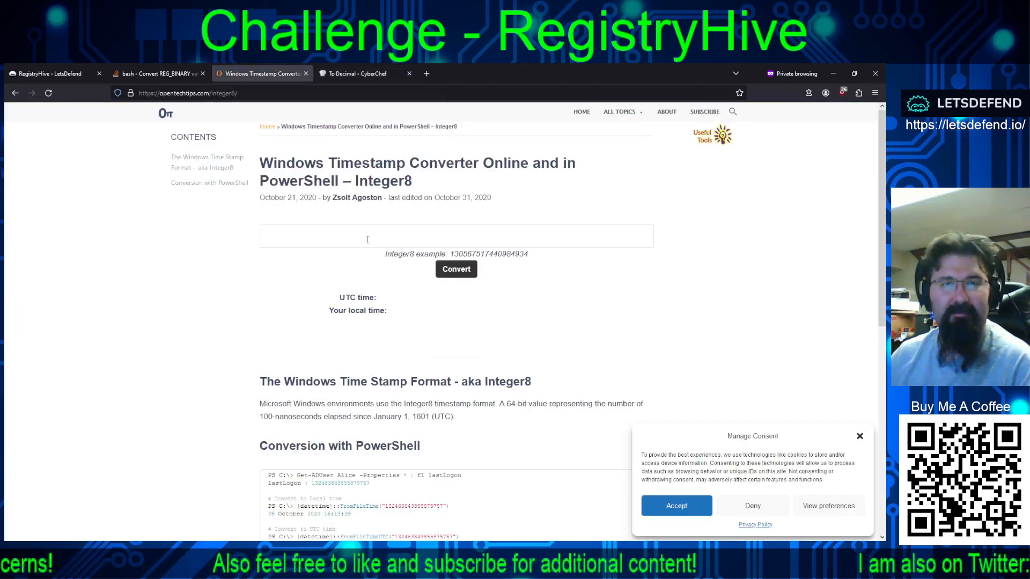
key("ctrl+v")
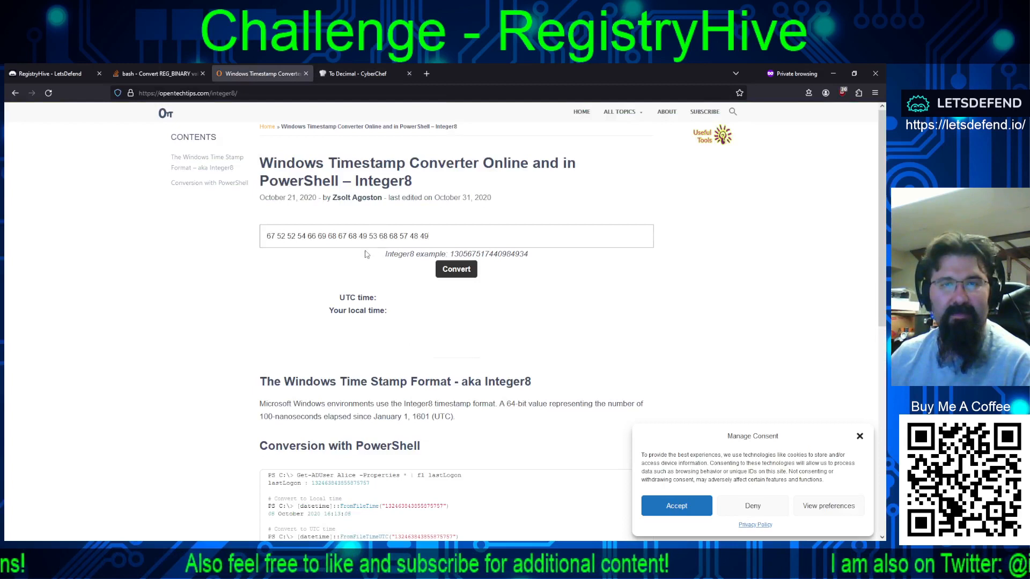
left_click(462, 266)
left_click(311, 246)
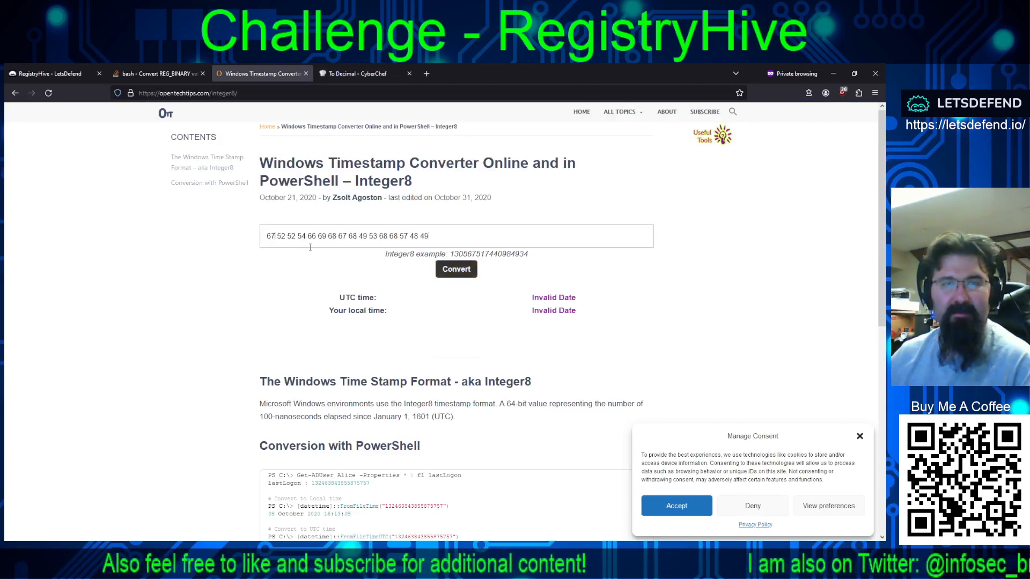
key("Delete")
key("Right")
key("Right")
key("Delete")
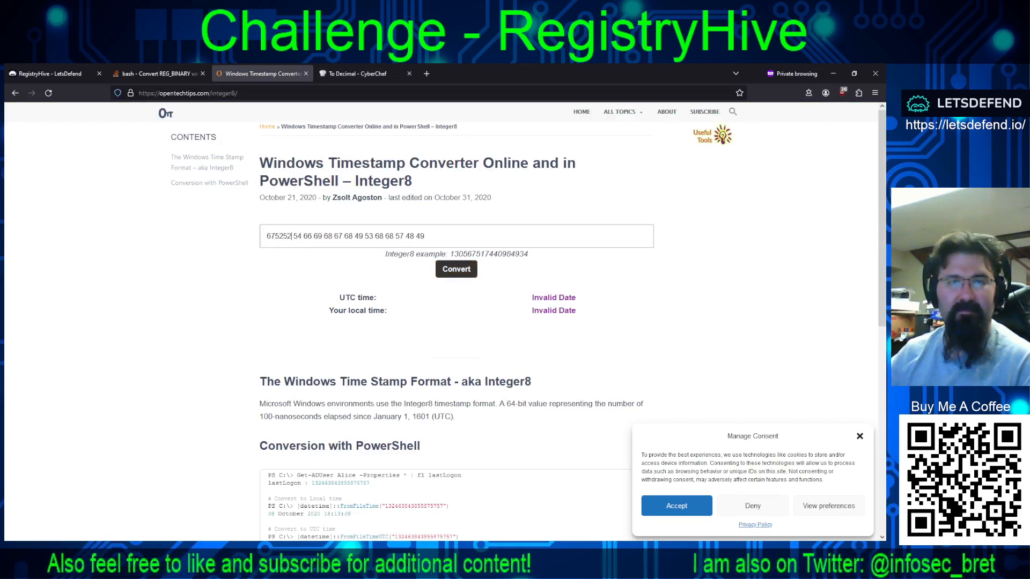
key("Delete")
key("Right")
key("Right")
key("Delete")
key("Right")
key("Right")
key("Delete")
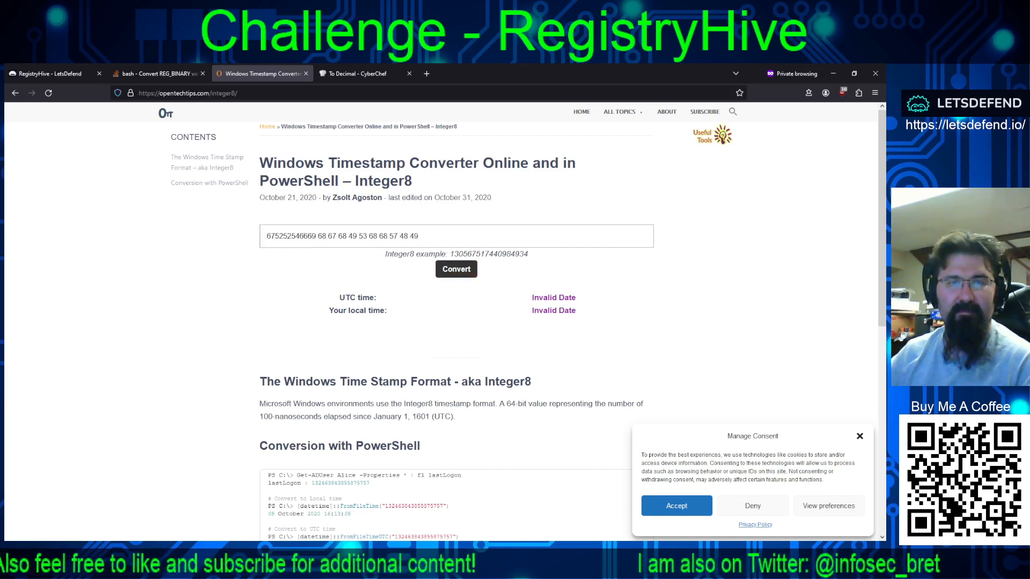
key("Delete")
key("Right")
key("Right")
key("Delete")
key("Right")
key("Right")
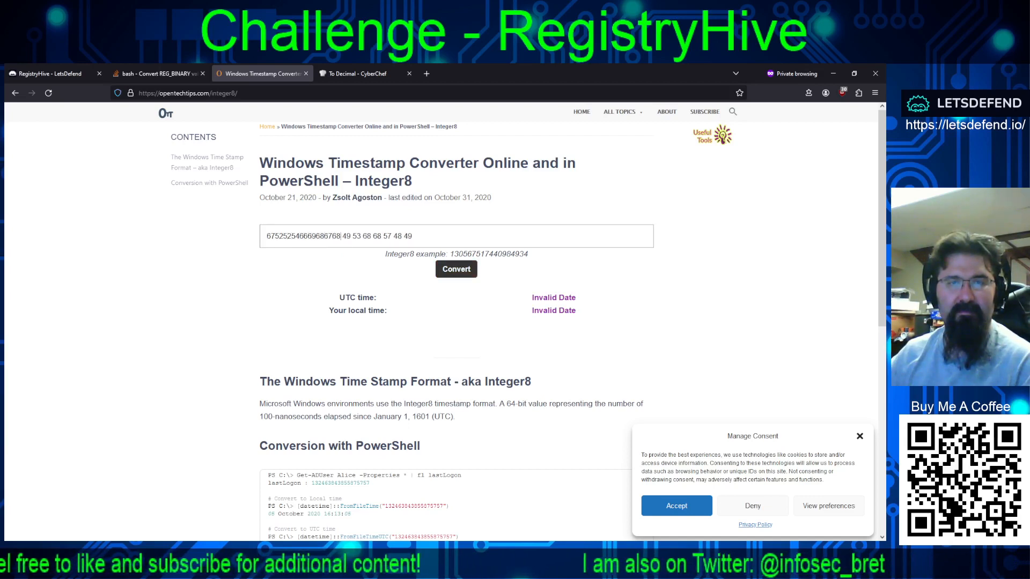
key("Delete")
key("Right")
key("Right")
key("Delete")
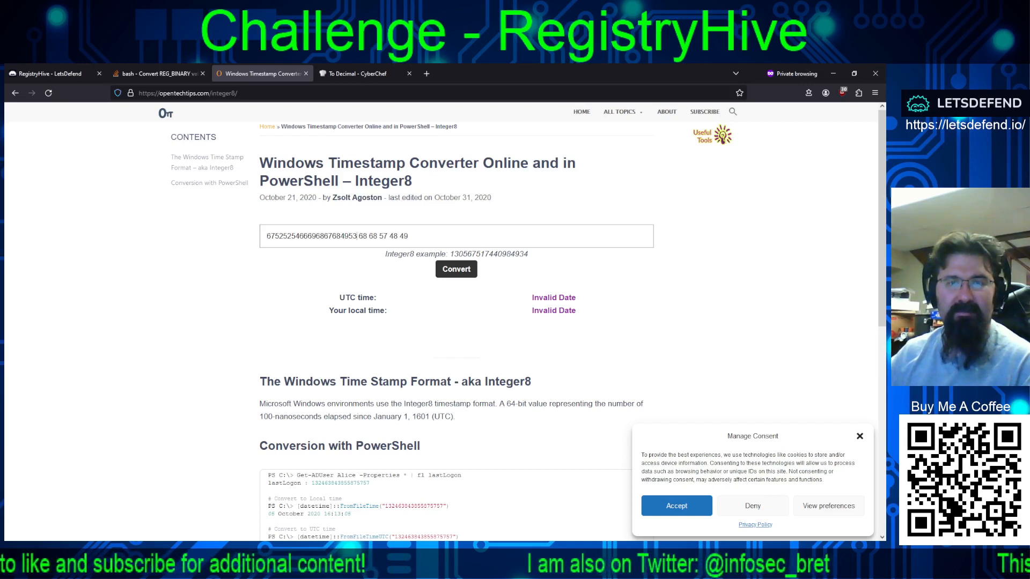
key("Delete")
key("Right")
key("Right")
key("Delete")
key("Delete")
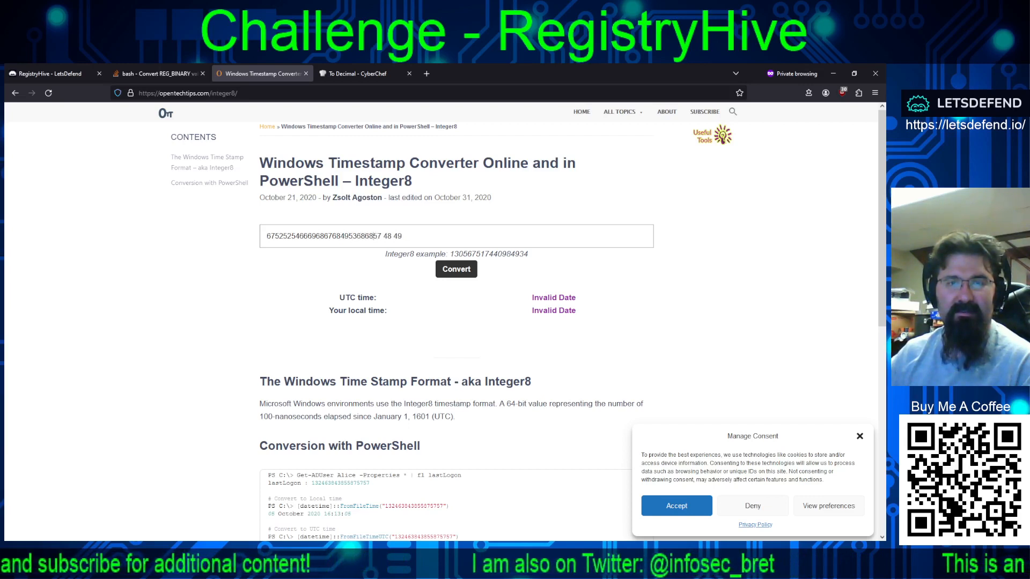
key("Right")
key("Right")
key("Delete")
key("Delete")
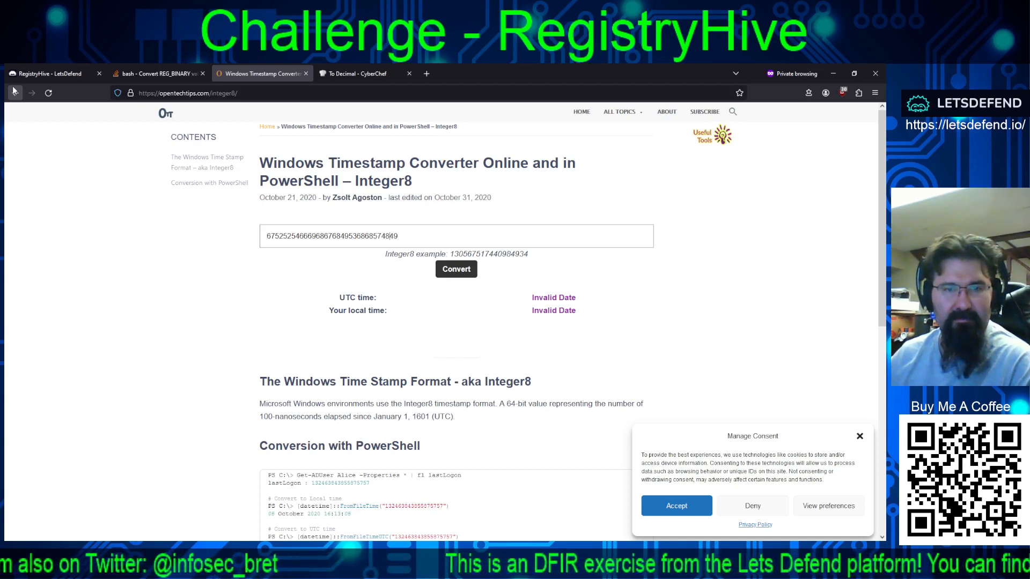
Step: Leave the timestamp converter and review the Python conversion script in the Stack Overflow answer
scroll(138, 333, "down", 1)
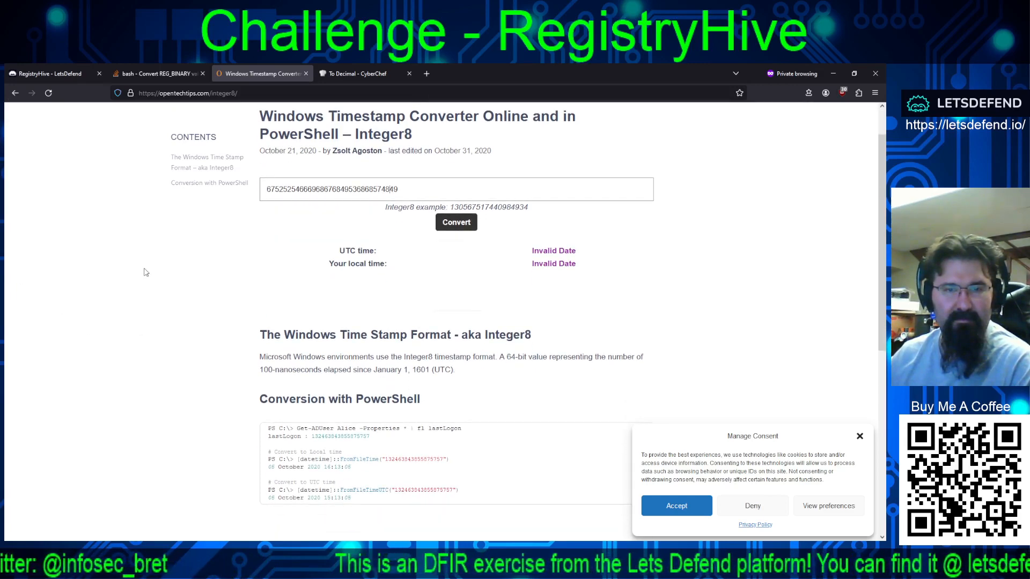
left_click(15, 92)
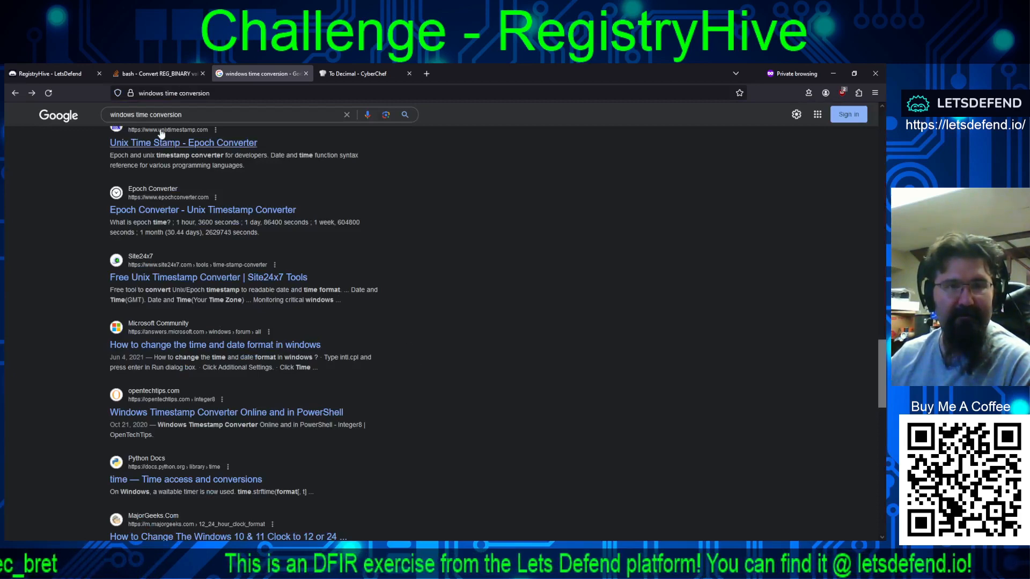
left_click(159, 73)
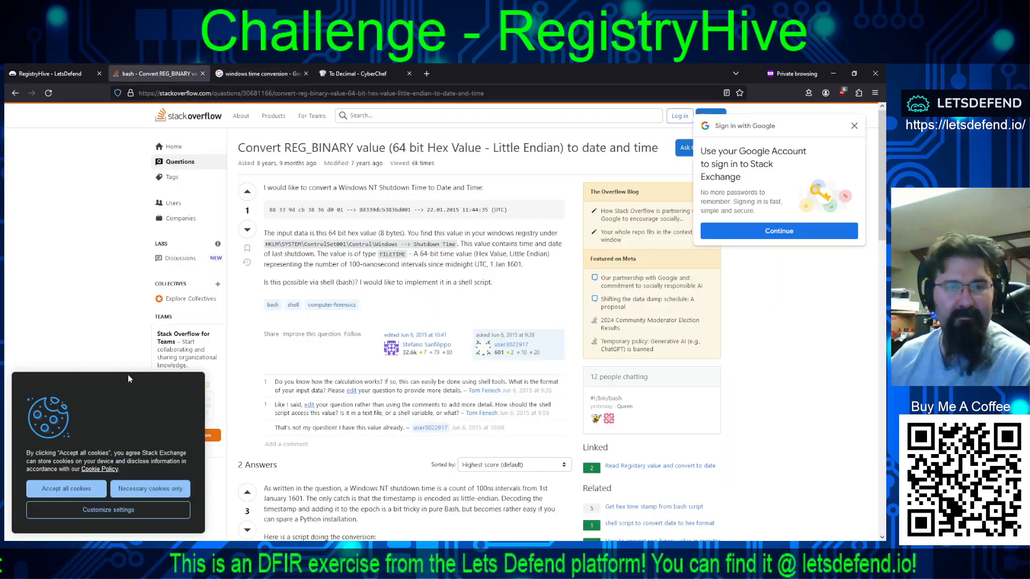
scroll(174, 169, "down", 5)
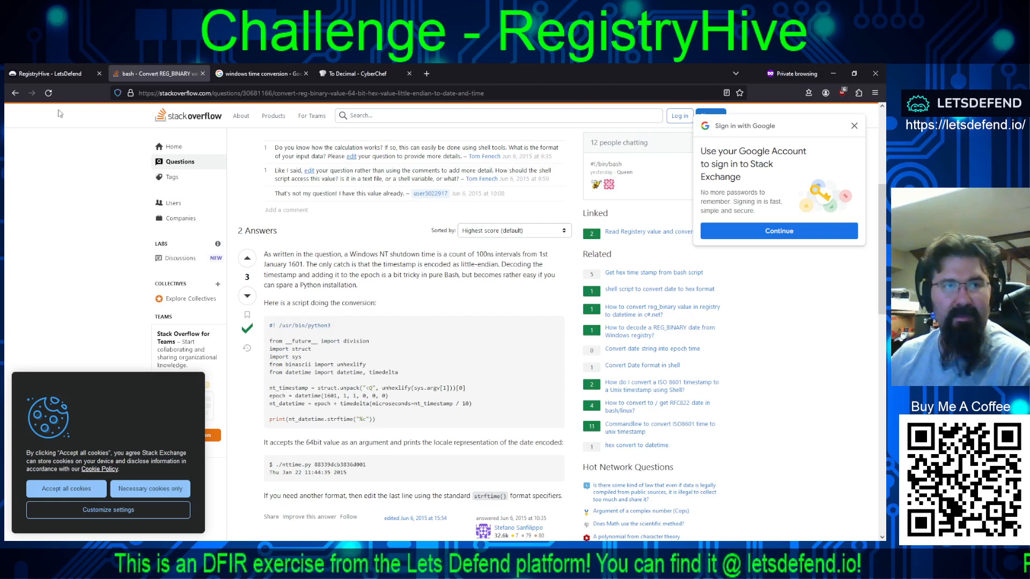
Step: Return to the registry shutdown search results, open the Tek-Tips thread on converting Reg_Binary into Date/Time, and examine its ShutdownTime example
left_click(15, 92)
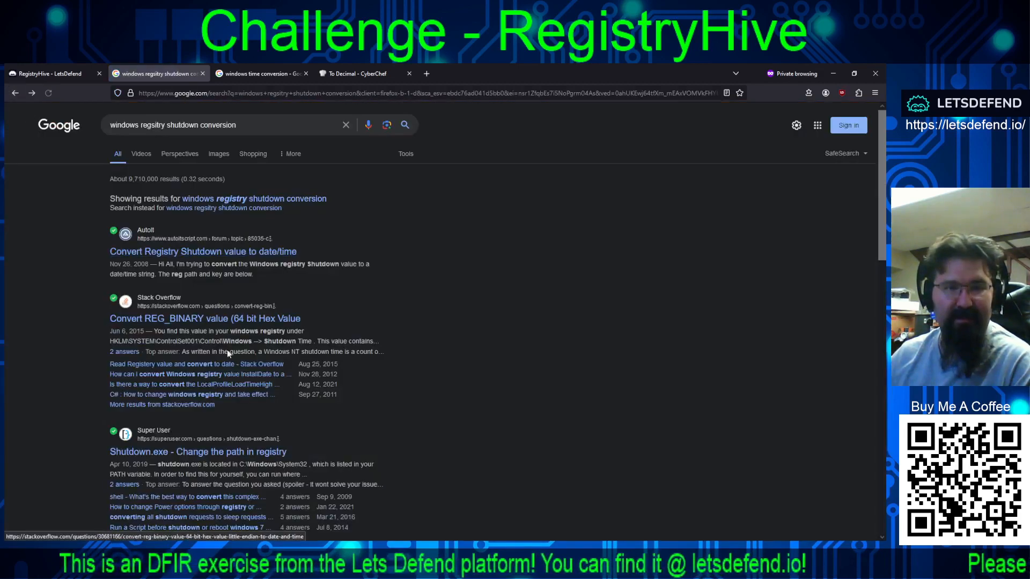
scroll(227, 350, "down", 3)
scroll(318, 351, "down", 3)
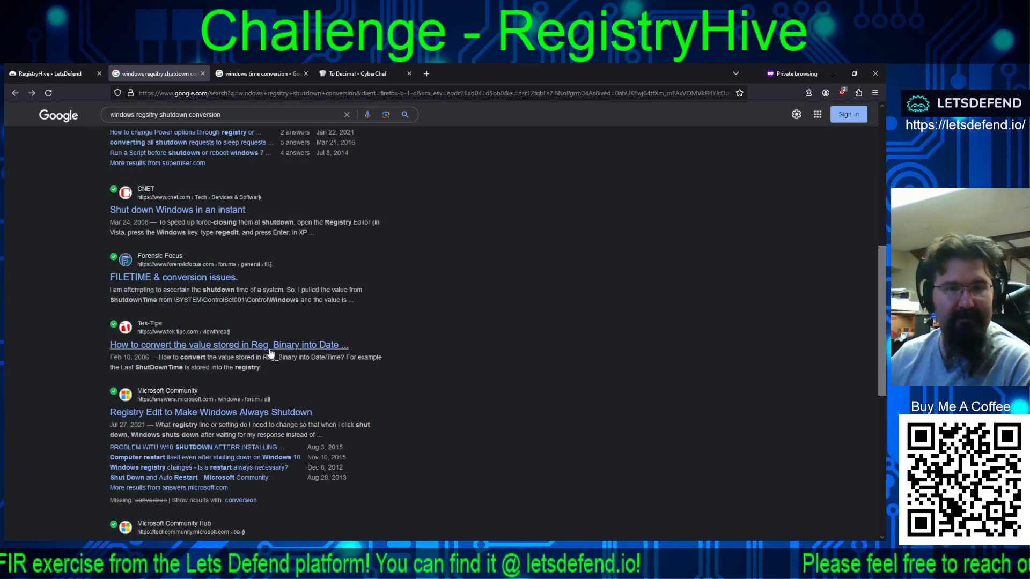
left_click(316, 346)
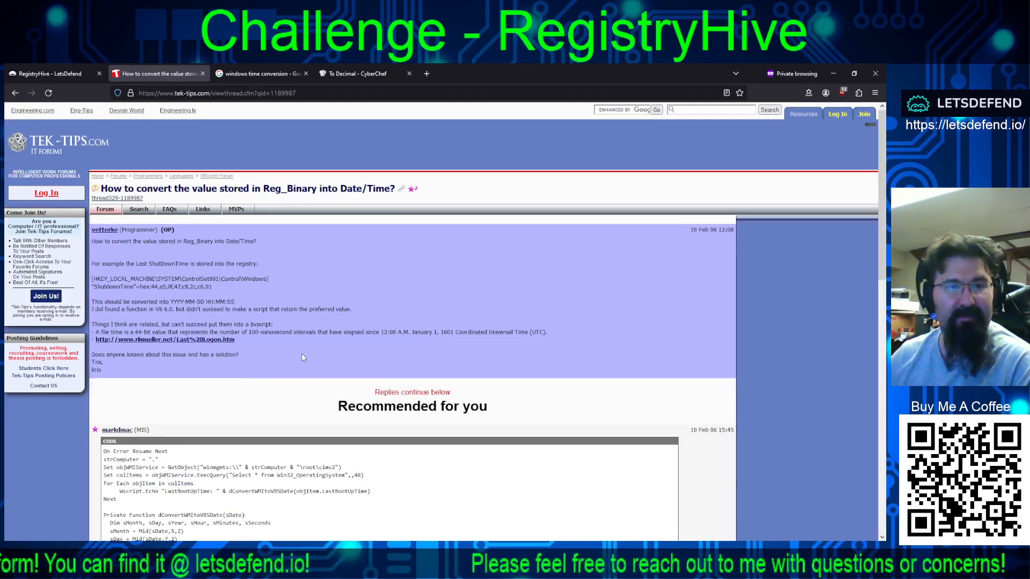
left_click_drag(136, 280, 276, 284)
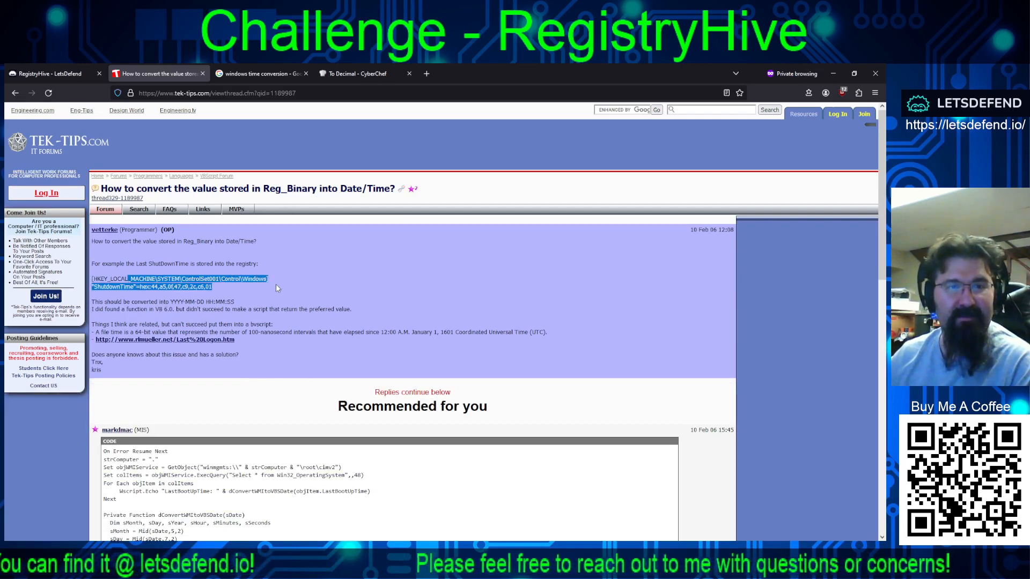
left_click(276, 284)
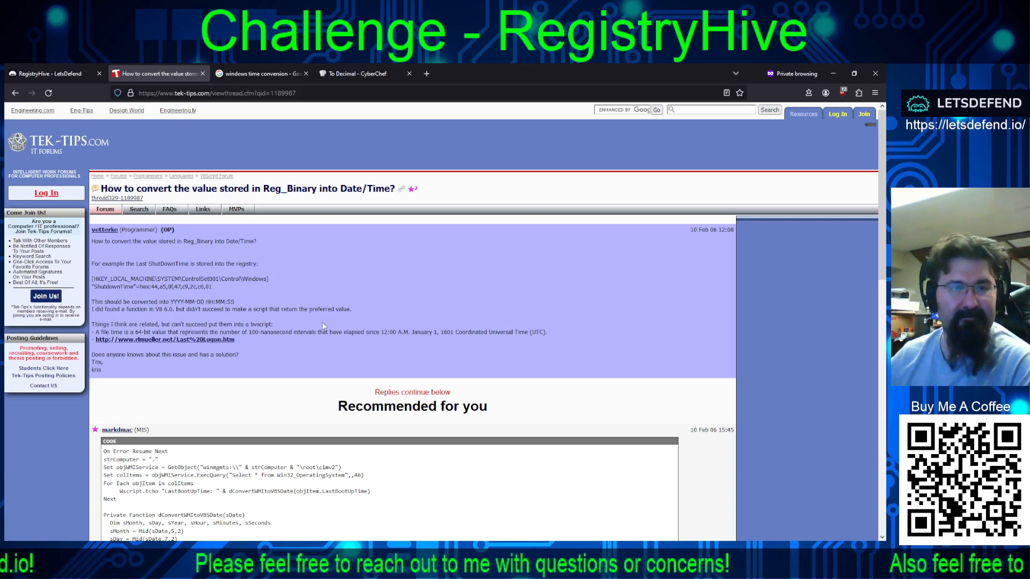
Step: Open the Last Logon page linked in the Tek-Tips post in a separate tab and read through its script descriptions
middle_click(176, 340)
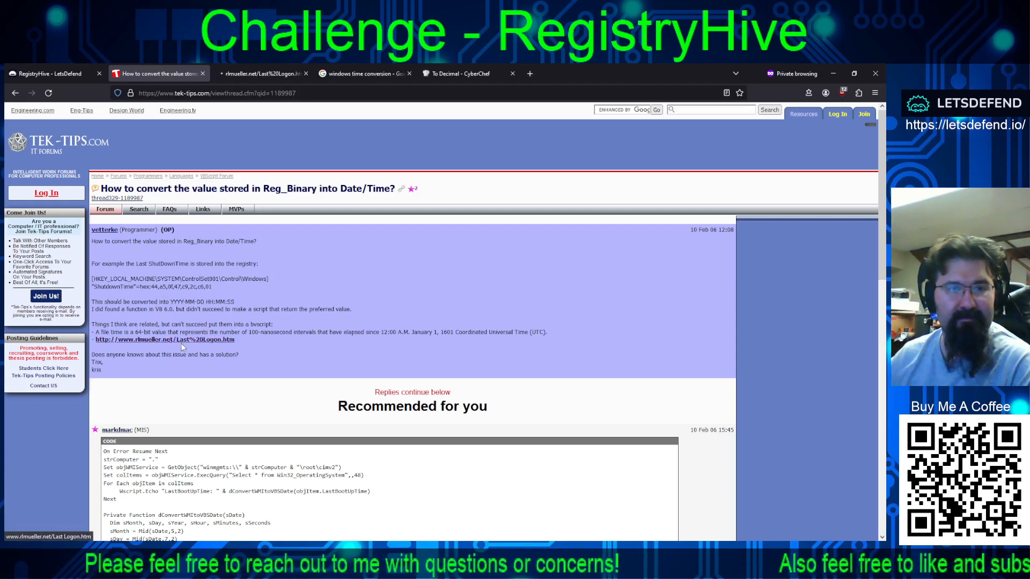
left_click(242, 70)
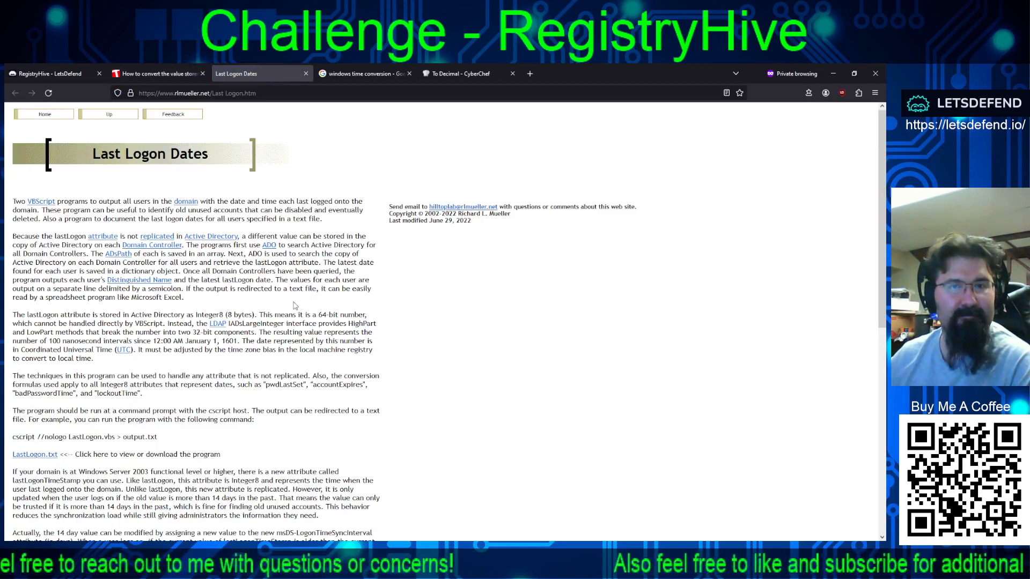
scroll(294, 305, "down", 4)
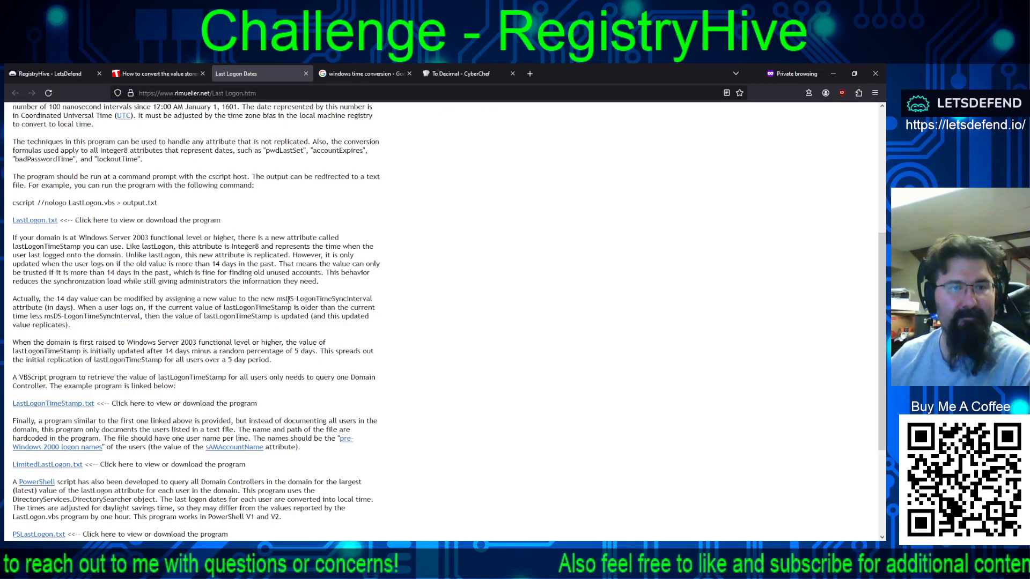
scroll(287, 299, "down", 3)
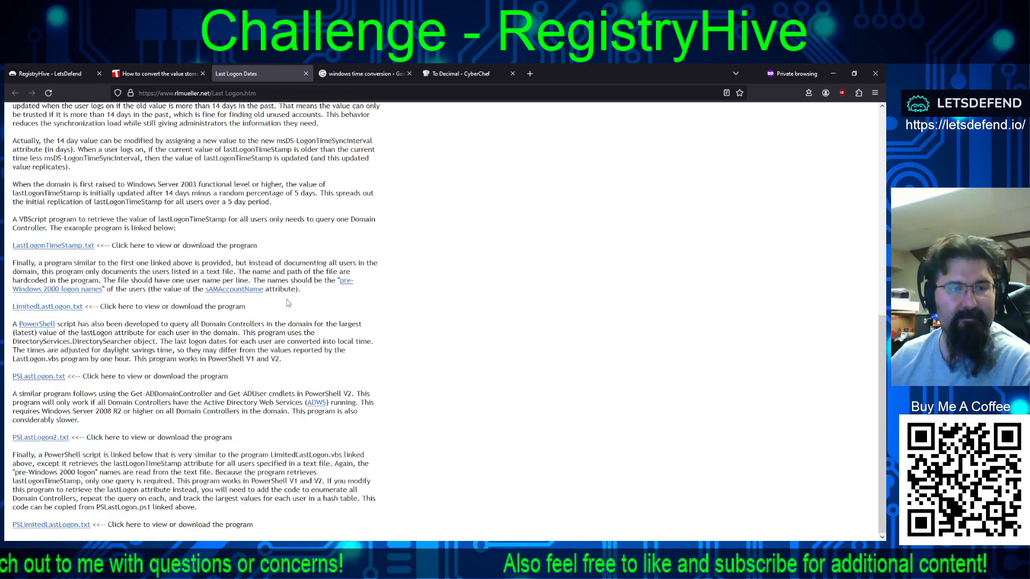
Step: Return to the Tek-Tips thread and review the VBScript conversion code in its replies
left_click(130, 74)
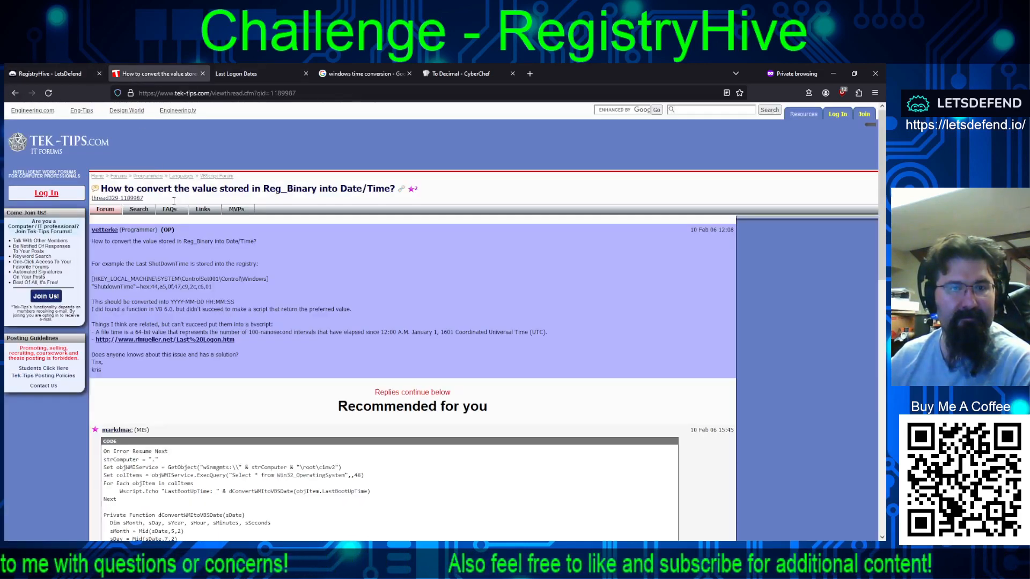
scroll(215, 231, "down", 6)
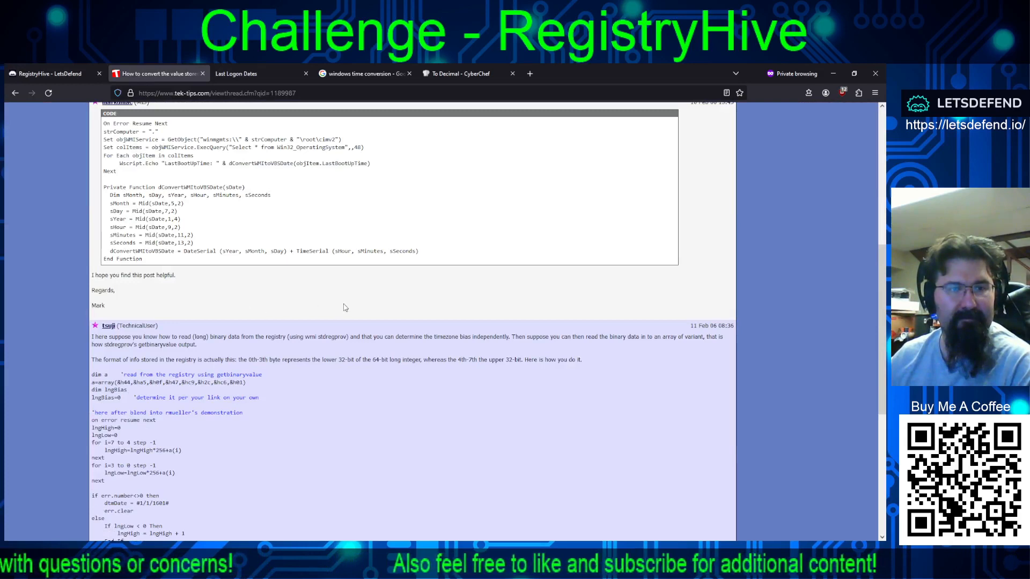
scroll(350, 329, "down", 4)
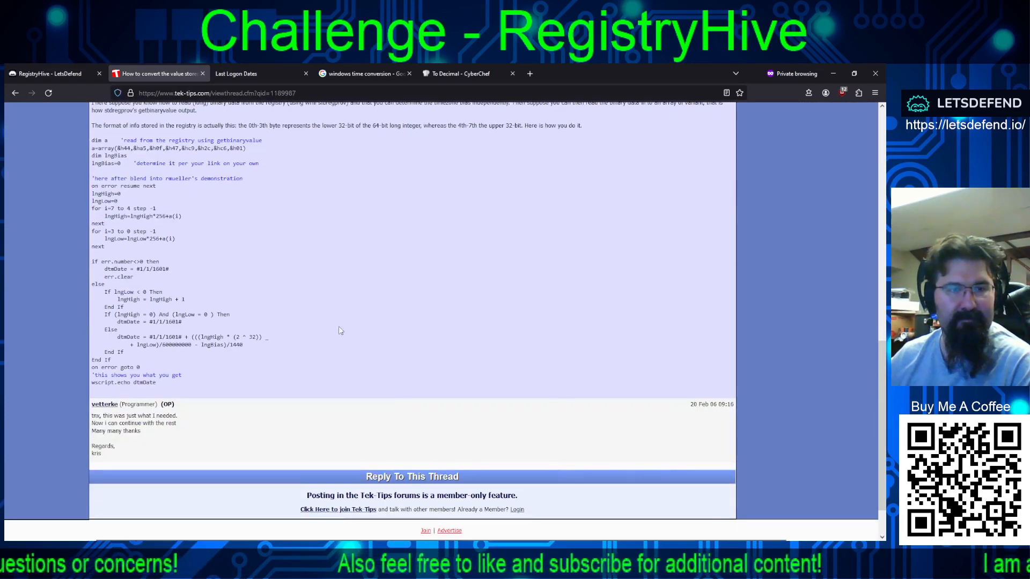
Step: Go back to the registry shutdown search results, browse them, and switch to the corrected query "windows registry shutdown conversion"
left_click(10, 94)
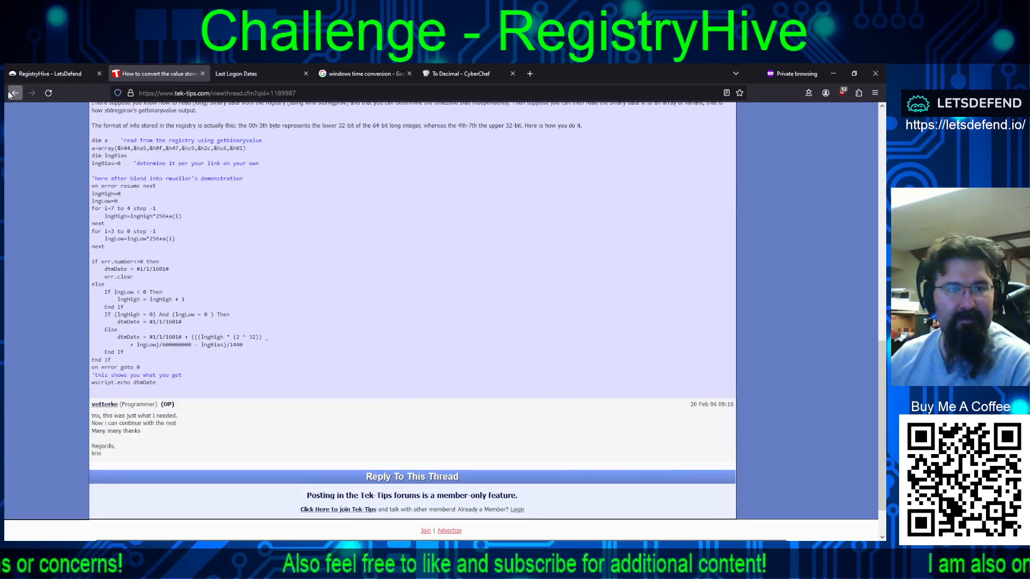
scroll(236, 295, "down", 4)
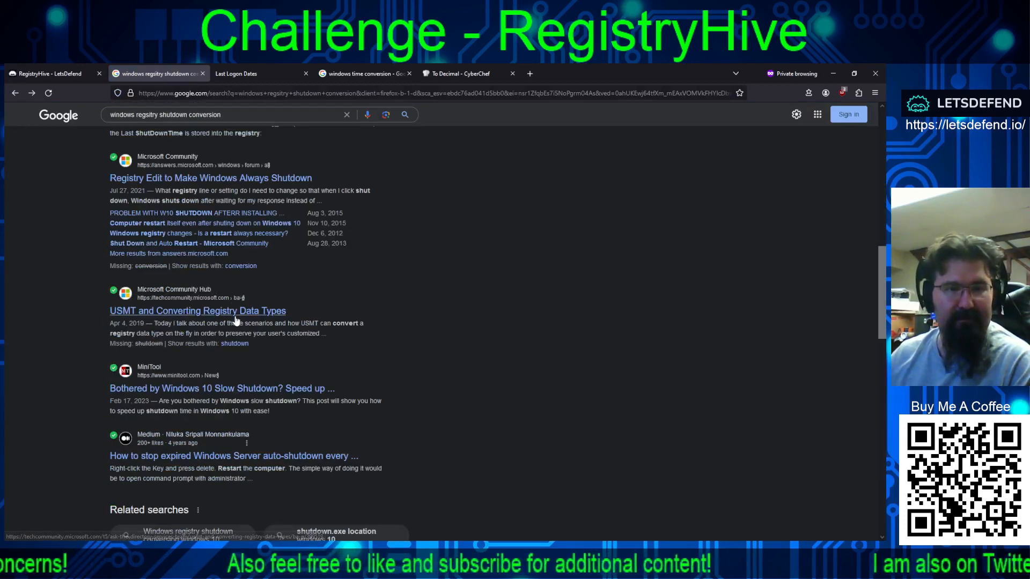
scroll(397, 380, "down", 7)
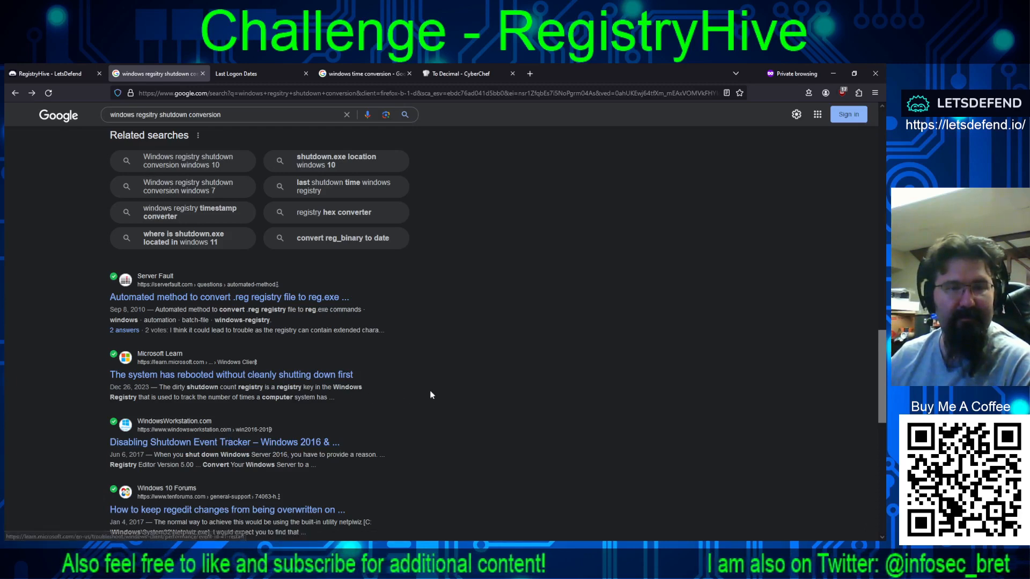
scroll(445, 378, "up", 15)
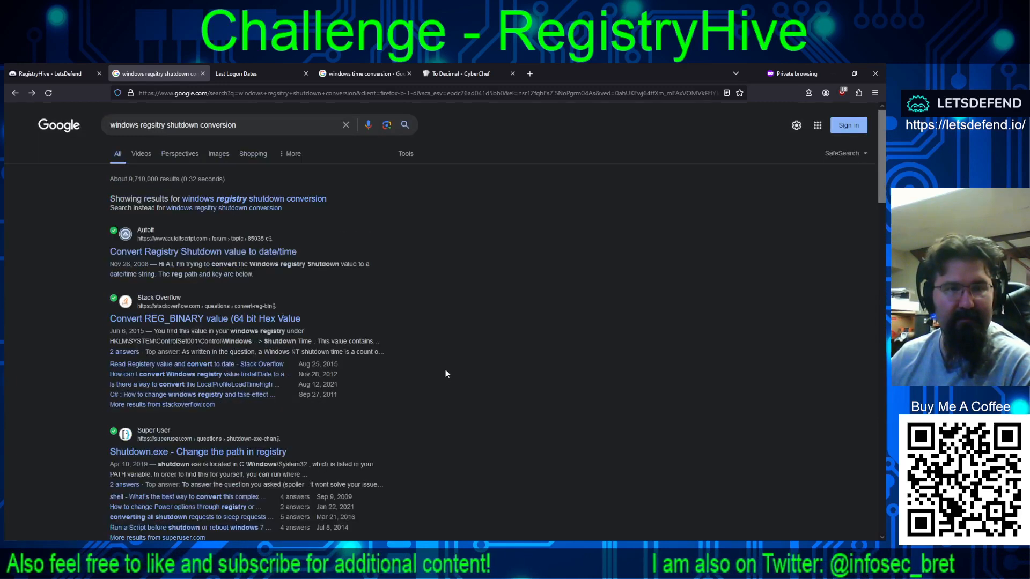
left_click(258, 200)
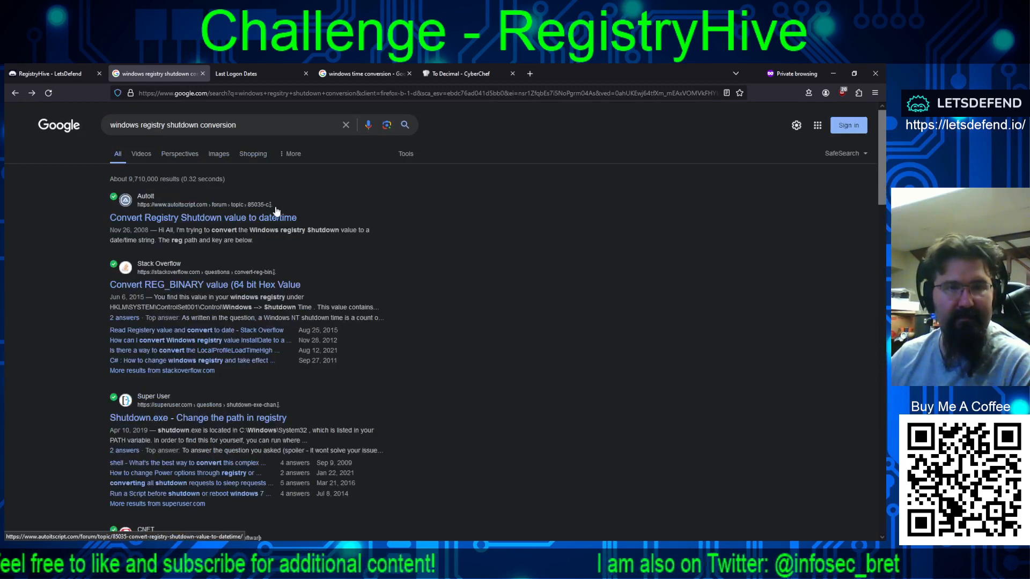
Step: Add "hex" to the search query and run the suggested search "windows registry hex to text online"
left_click(201, 126)
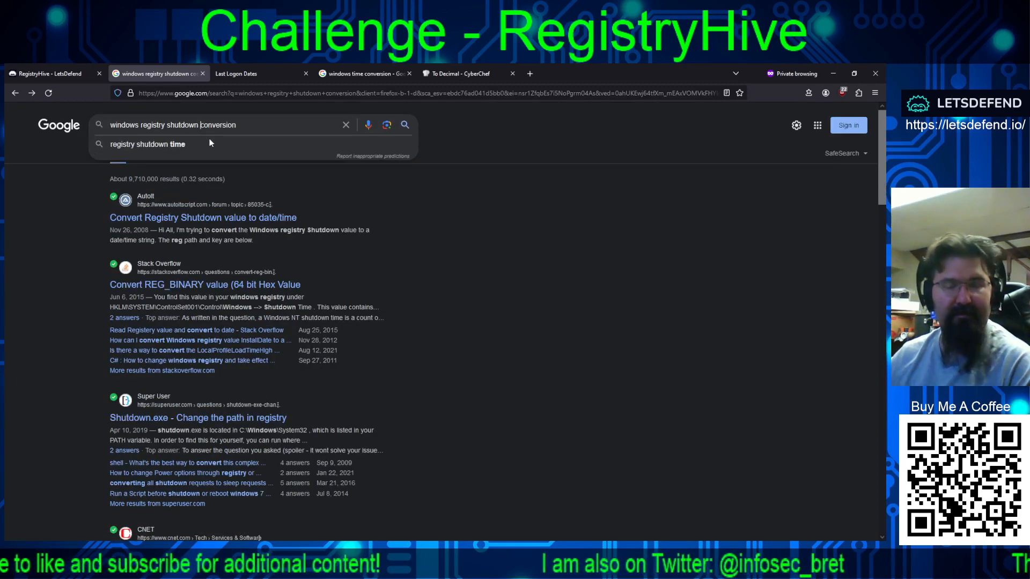
type("hex")
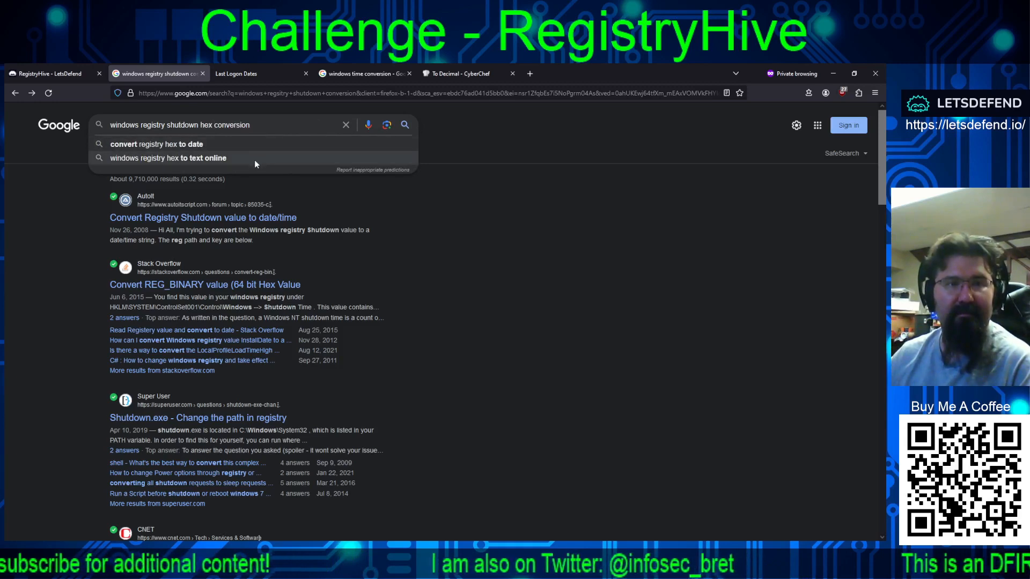
left_click(214, 160)
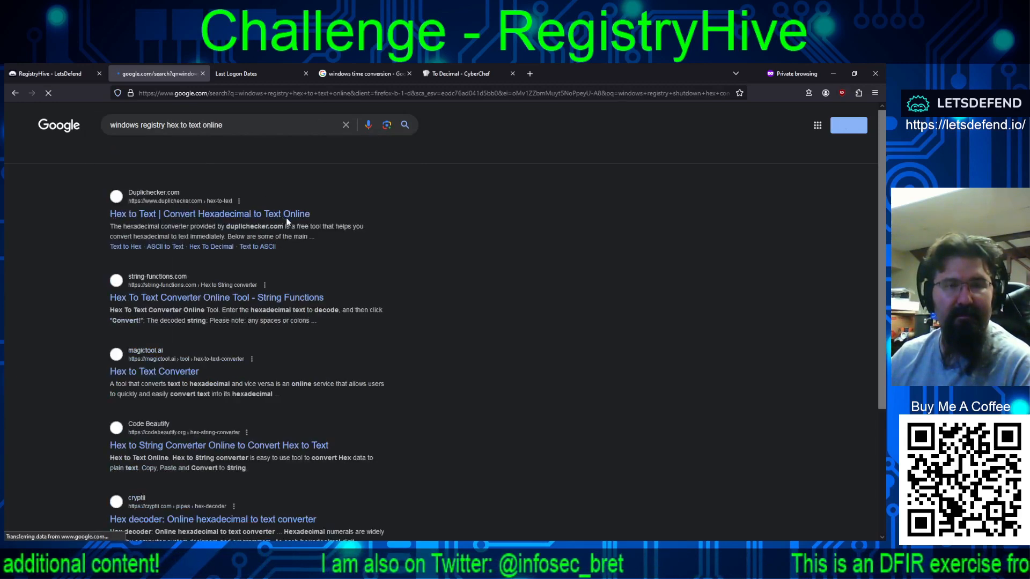
Step: Open Dupli Checker's Hex to Text converter from the results and paste the copied decimal values as its input
left_click(197, 216)
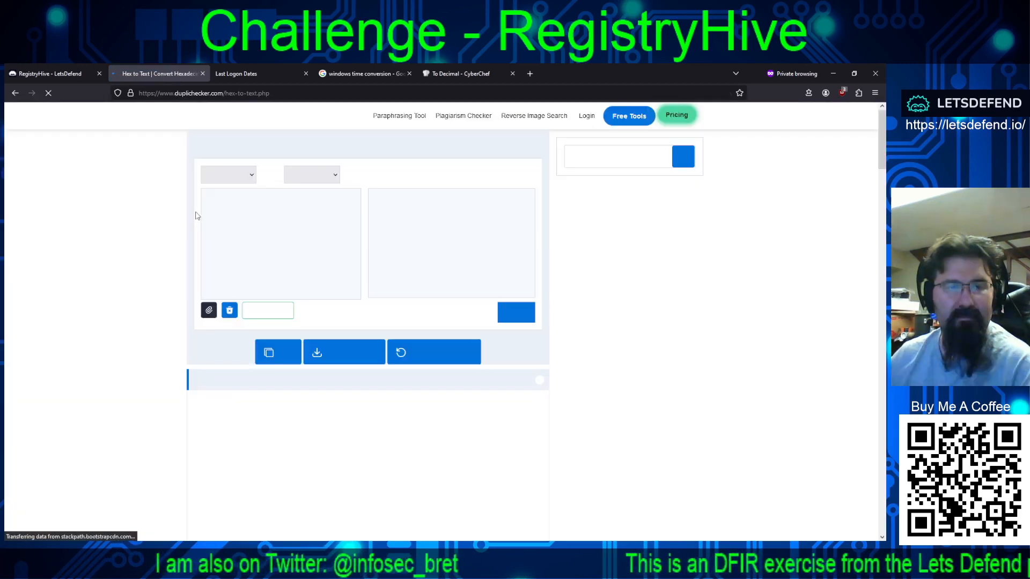
left_click(204, 210)
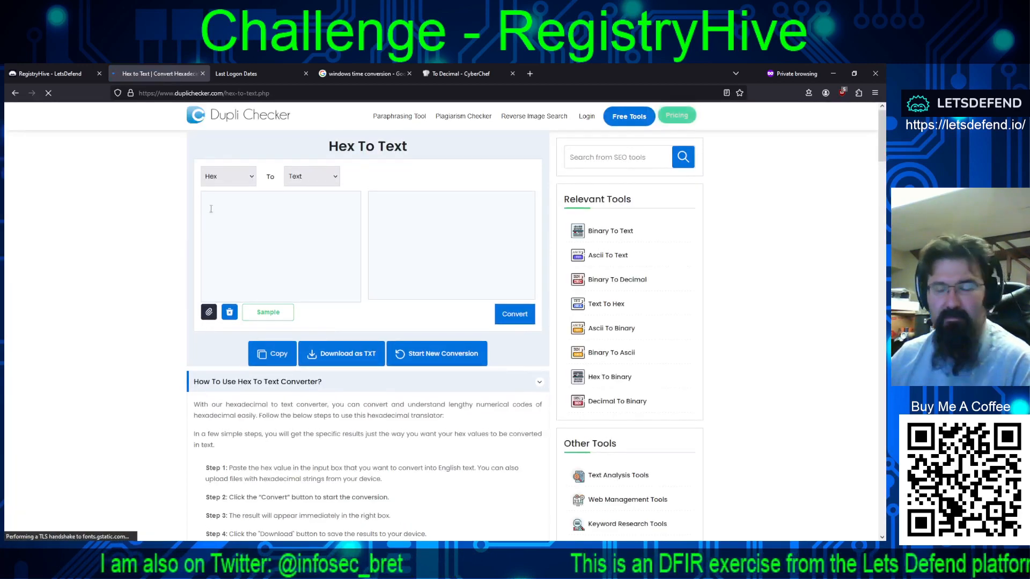
key("ctrl+v")
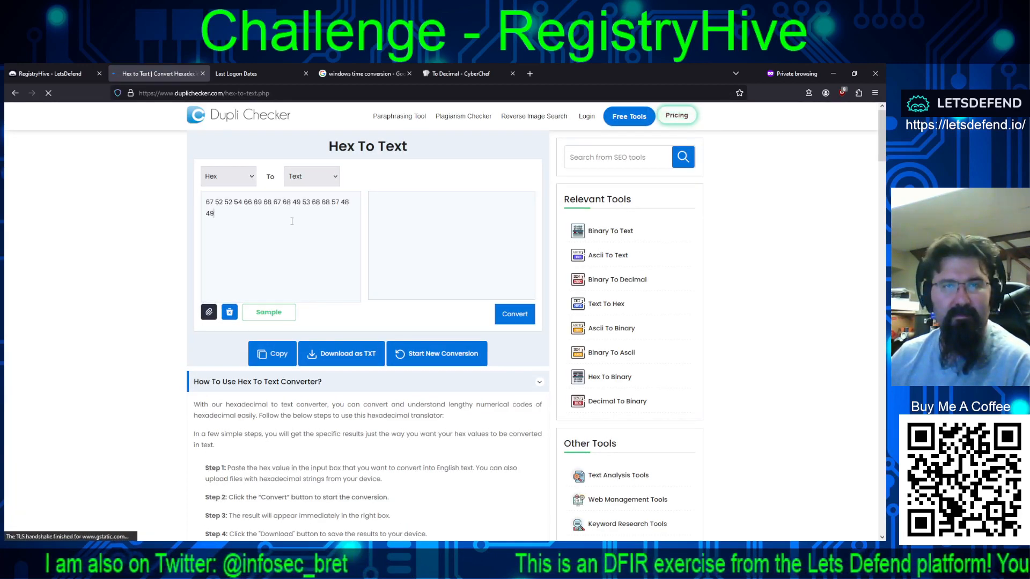
Step: Replace the converter's input with the hex value C446BEDCD15DD901 from CyberChef and convert it to text
left_click(456, 73)
left_click_drag(539, 156, 449, 158)
key("ctrl+c")
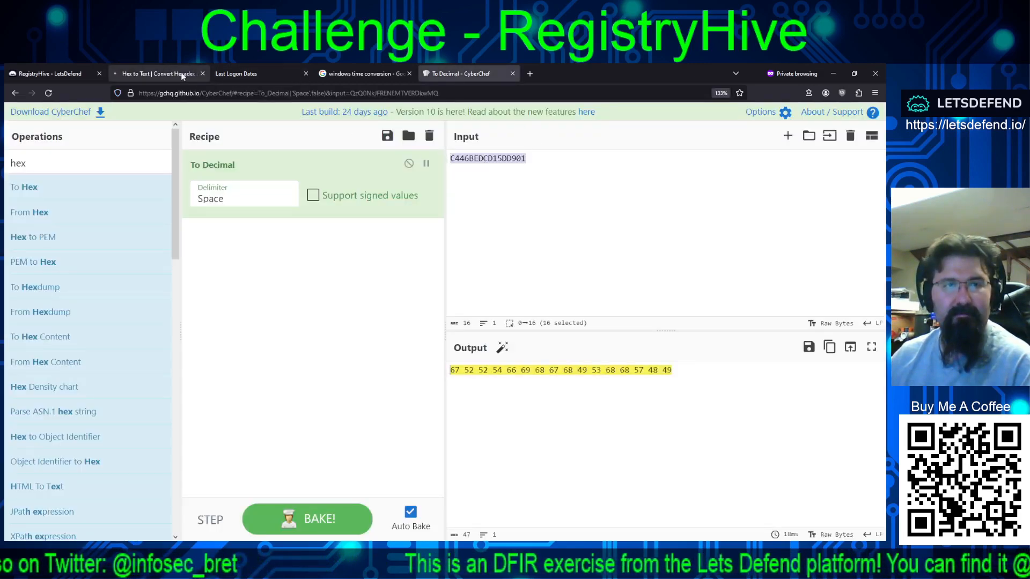
left_click(156, 74)
key("ctrl+a")
key("ctrl+v")
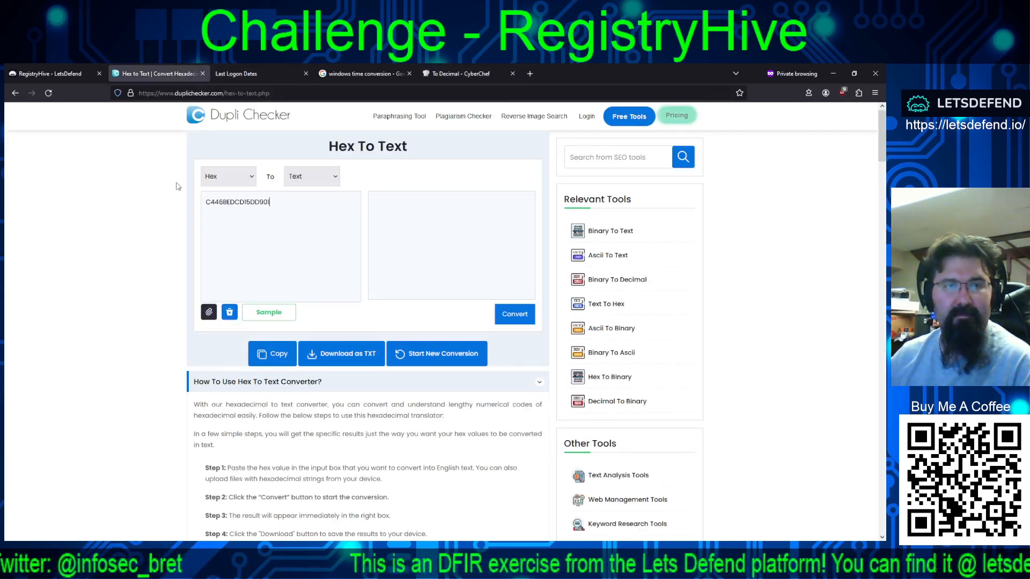
left_click(514, 314)
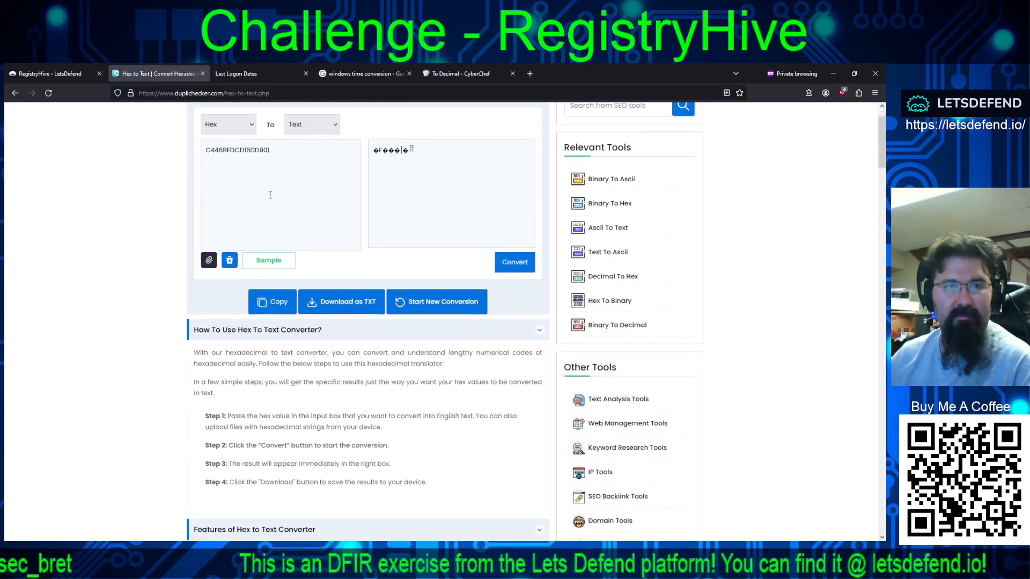
Step: Separate the hex bytes with hyphens as C4-46-BE-DC-D1-5D-D9-01 and try converting the value again
left_click(214, 149)
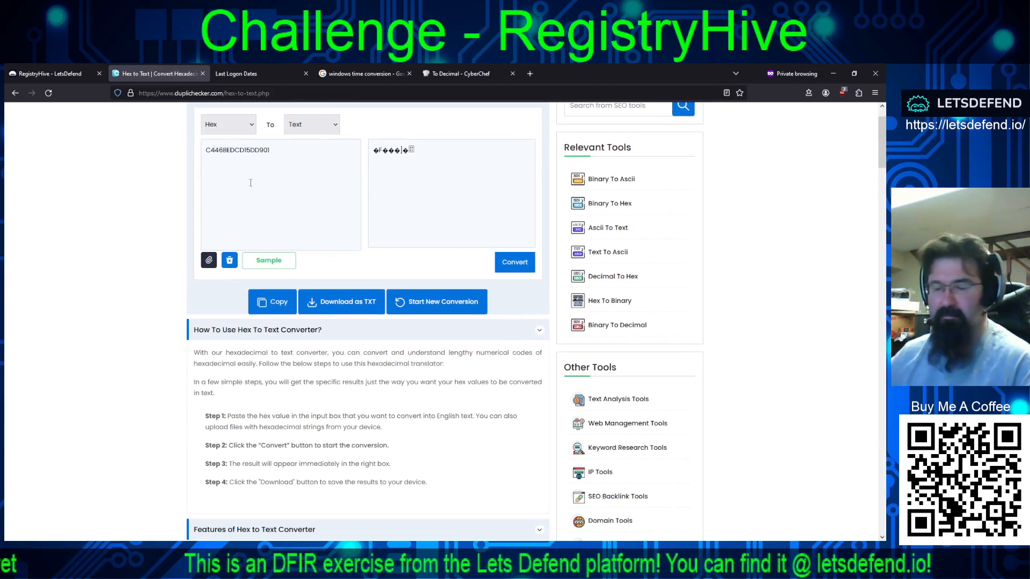
type("-")
left_click(226, 150)
type("-")
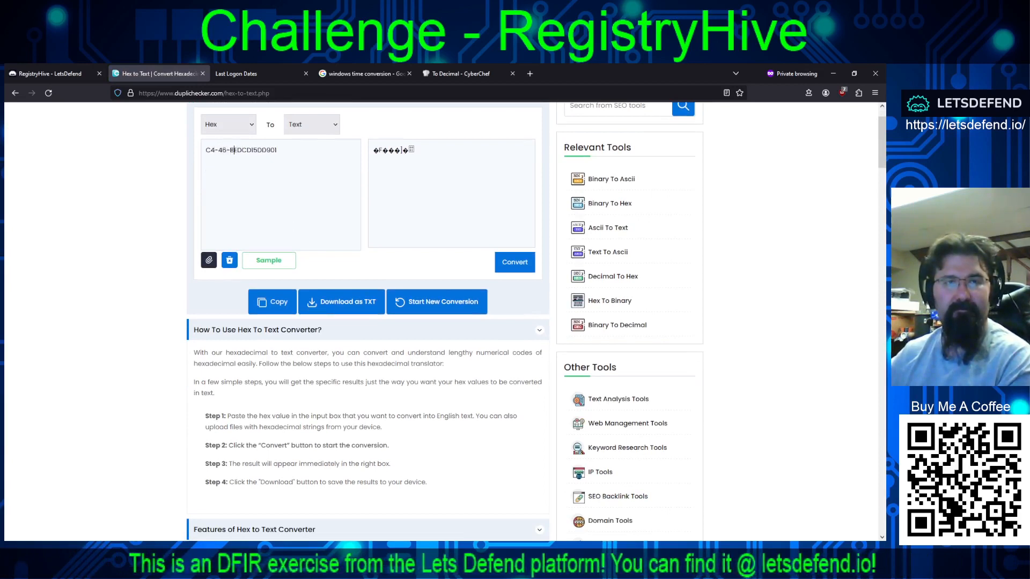
left_click(238, 150)
type("-")
left_click(251, 150)
type("-DC-")
left_click(262, 150)
type("-DC-D1-")
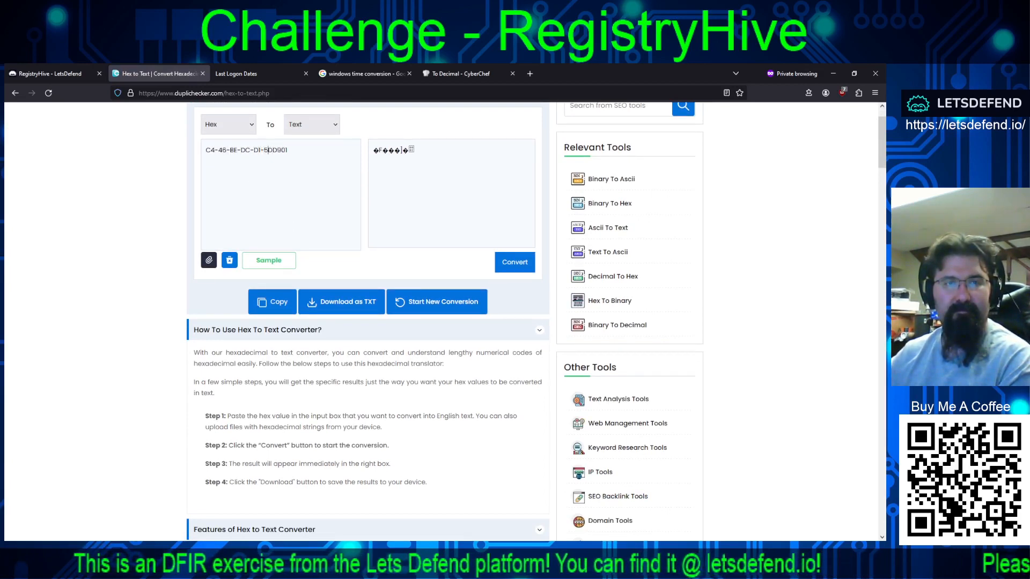
left_click(275, 150)
type("-")
left_click(288, 150)
type("-D9-")
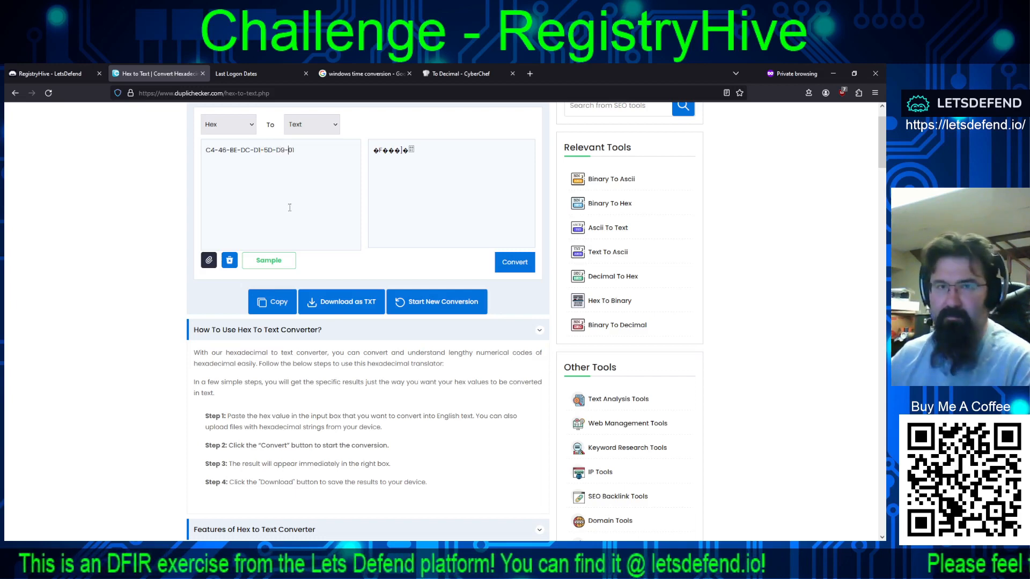
left_click(515, 262)
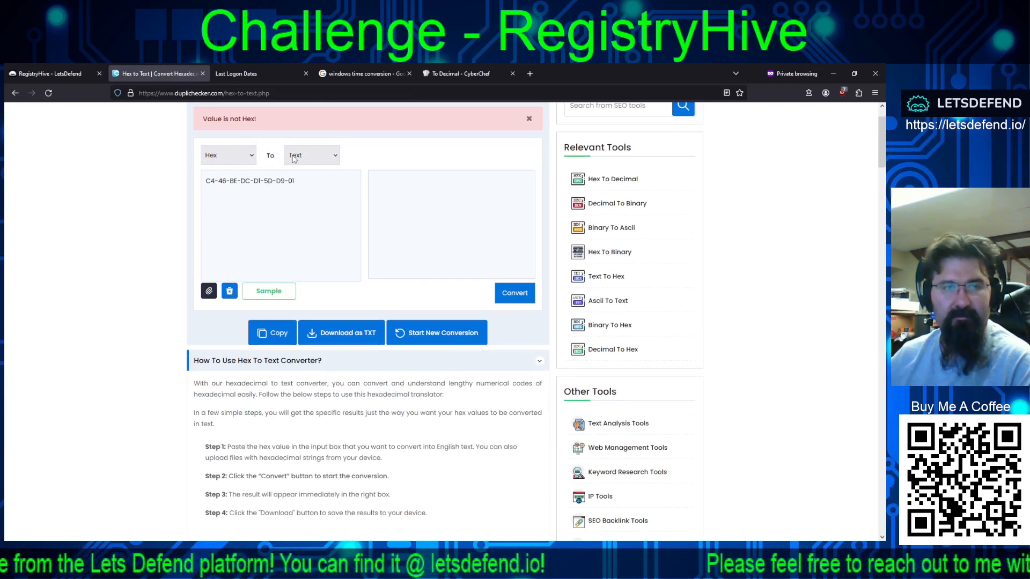
Step: Back out of the hyphenated conversion and check the required answer format of LetsDefend's last shutdown time question
left_click(15, 92)
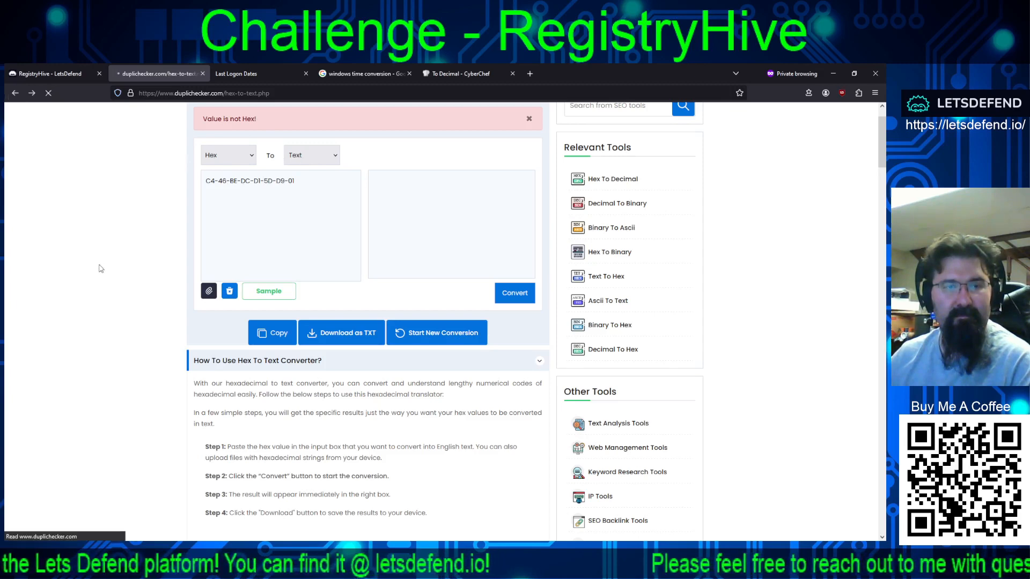
left_click(51, 73)
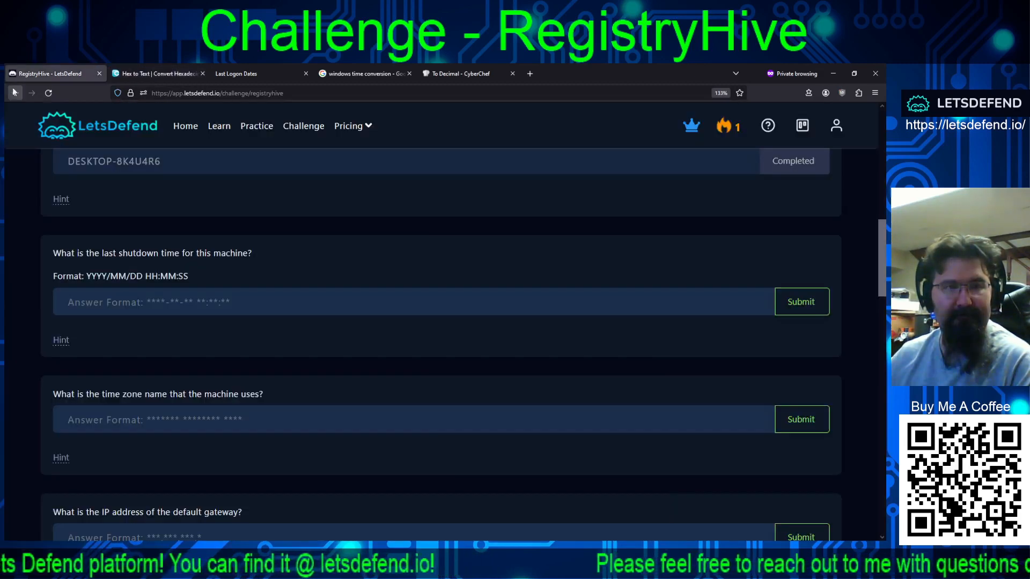
left_click(141, 73)
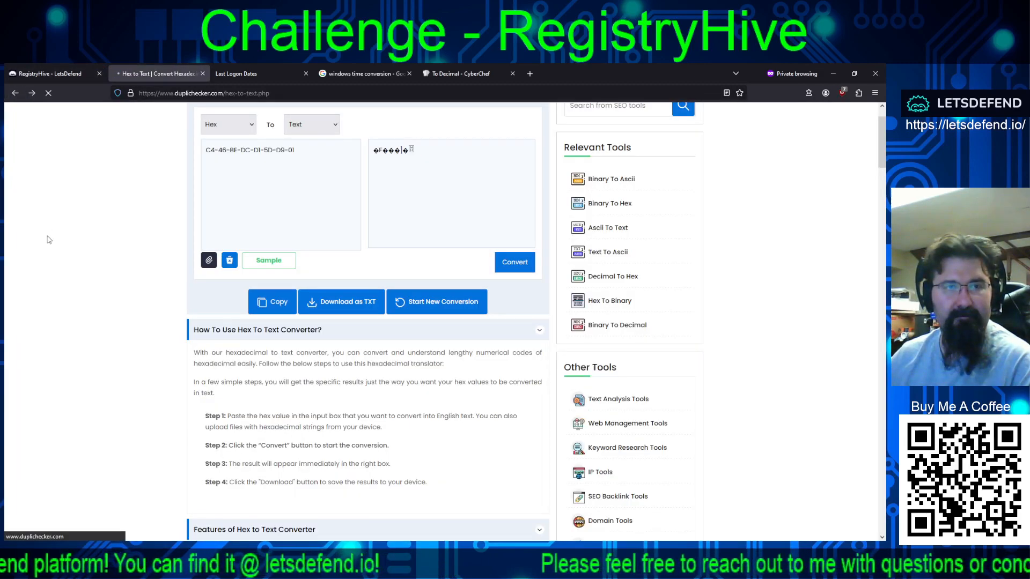
left_click(53, 75)
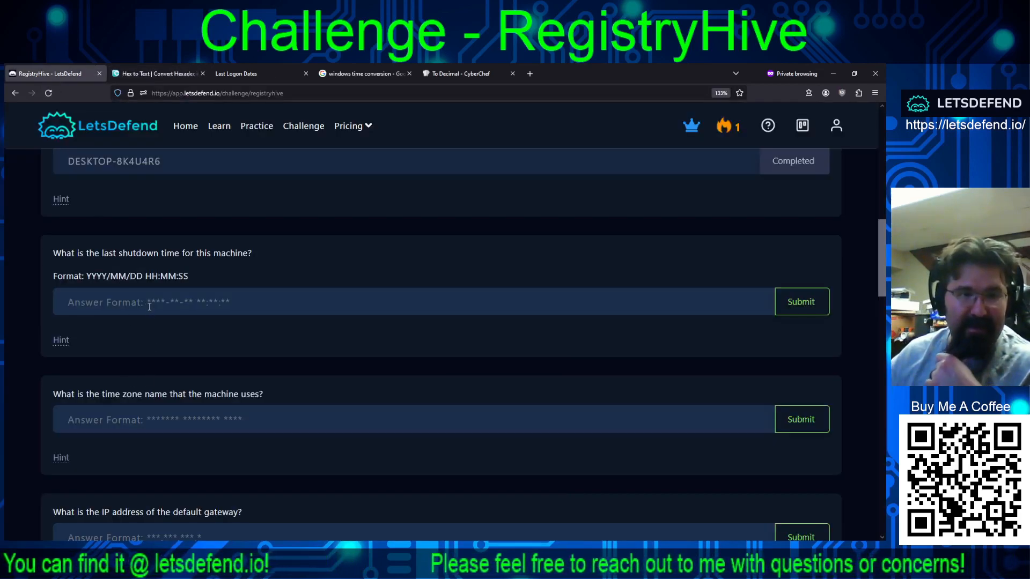
left_click(155, 72)
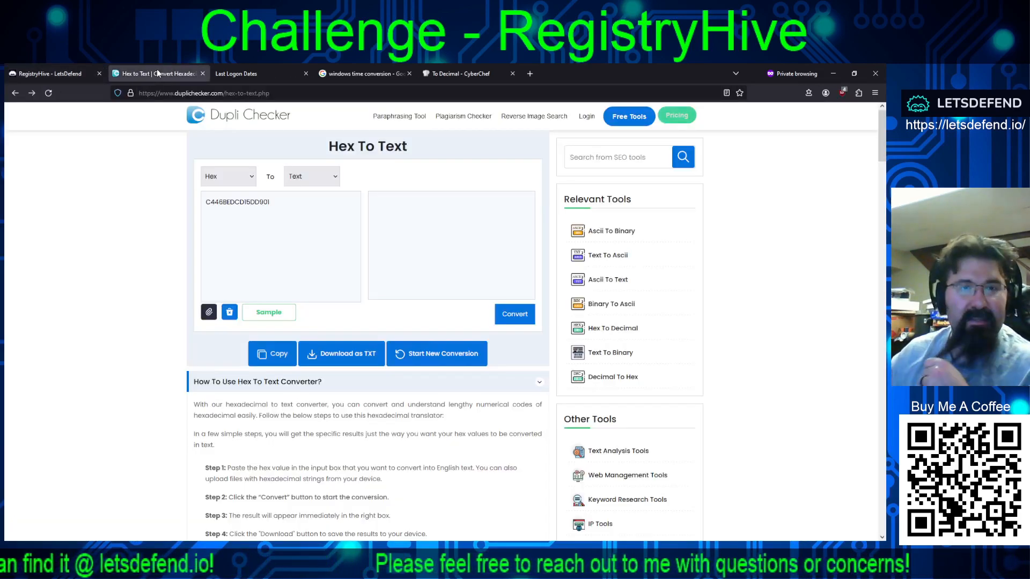
Step: Return to the hex-to-text search results and look through them for a registry hex-to-date conversion
left_click(15, 93)
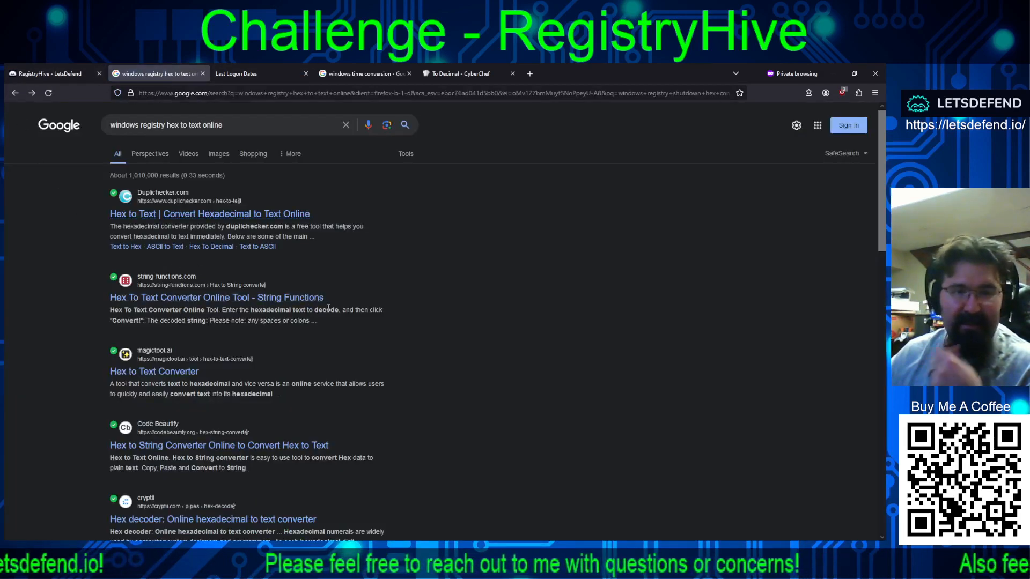
scroll(328, 307, "down", 3)
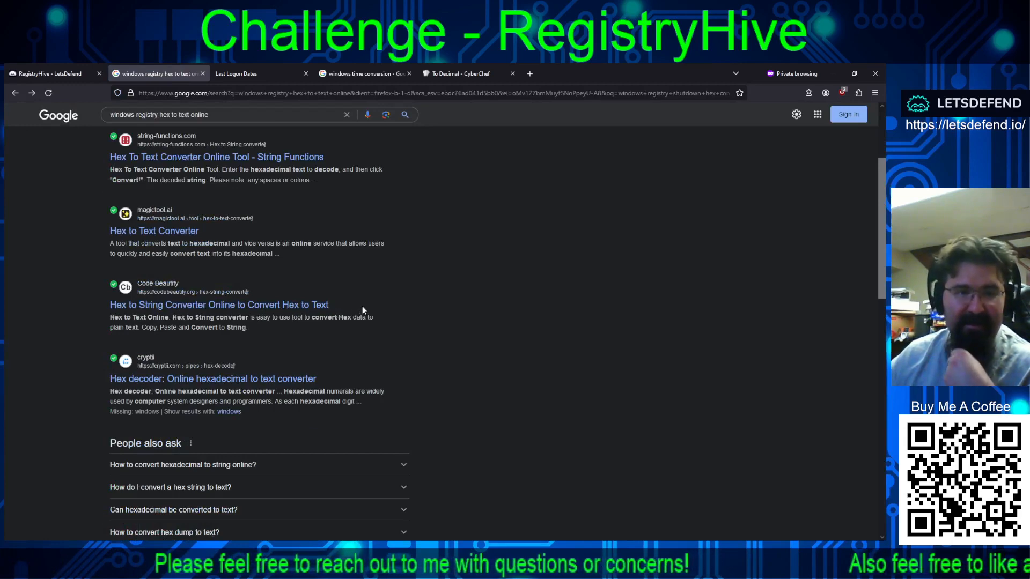
scroll(363, 311, "down", 4)
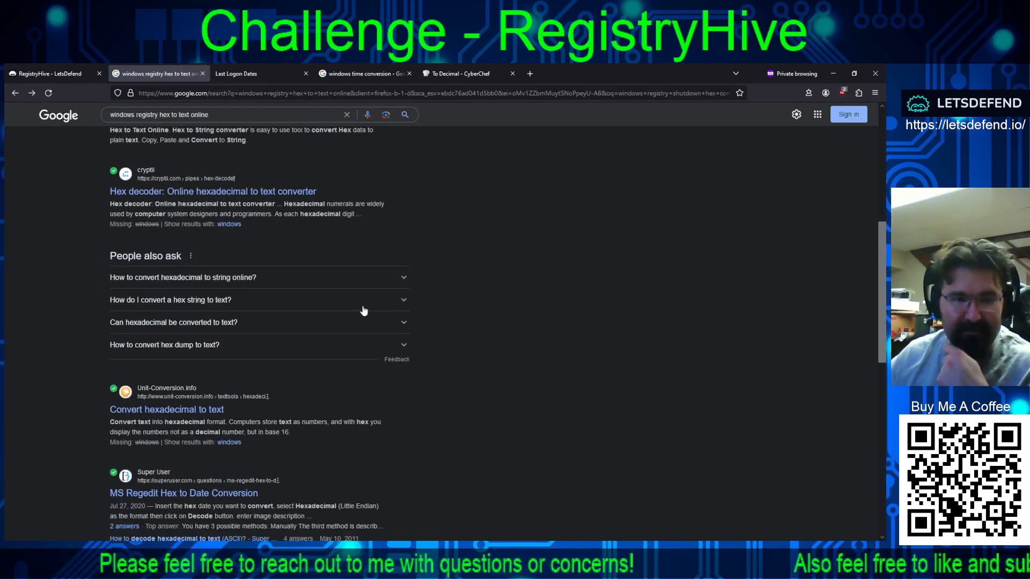
scroll(363, 310, "down", 4)
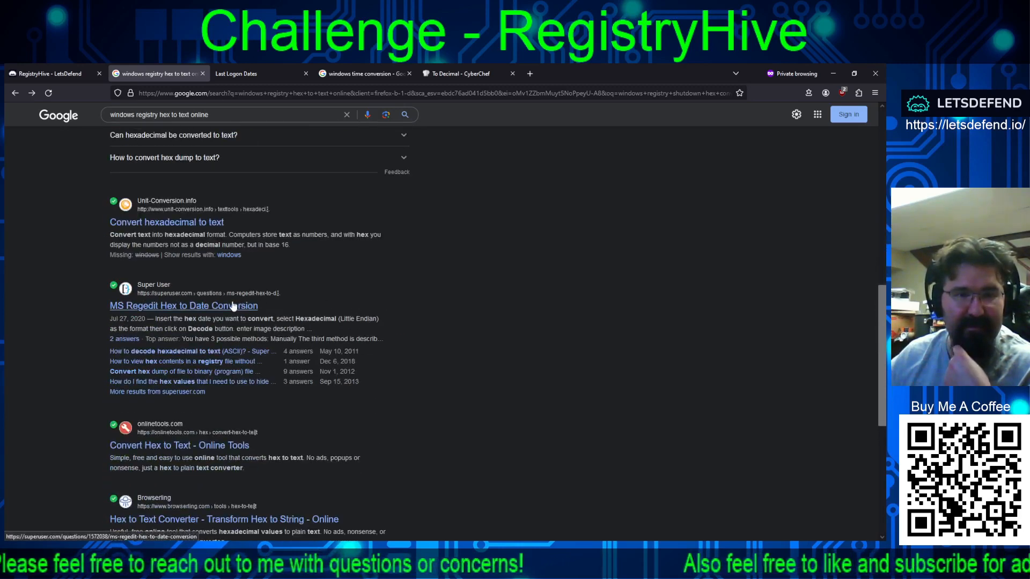
Step: Open the Super User answer on MS Regedit hex to date conversion, read its methods, and open the DCode page it links
left_click(234, 306)
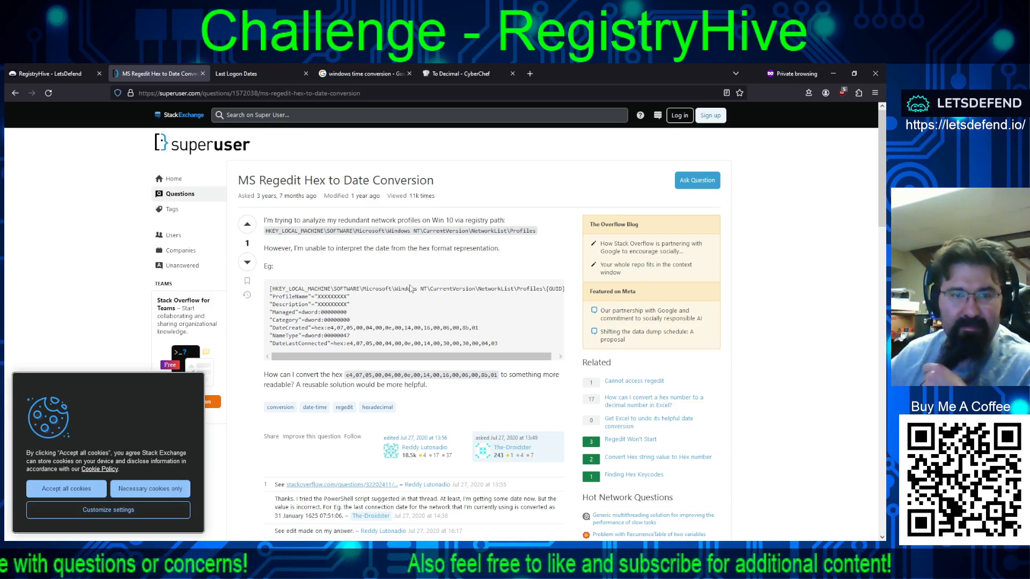
scroll(411, 289, "down", 3)
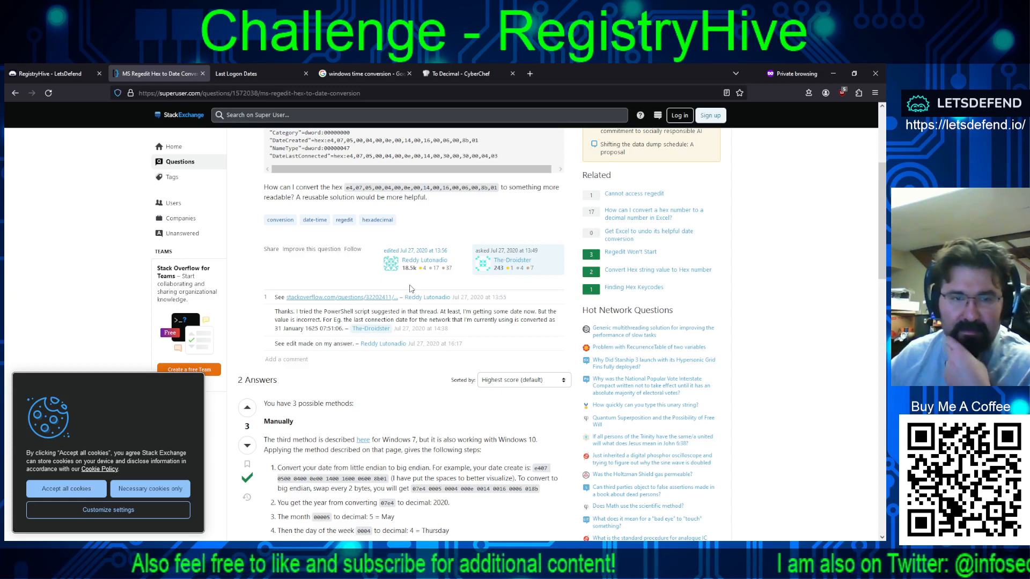
scroll(411, 289, "down", 3)
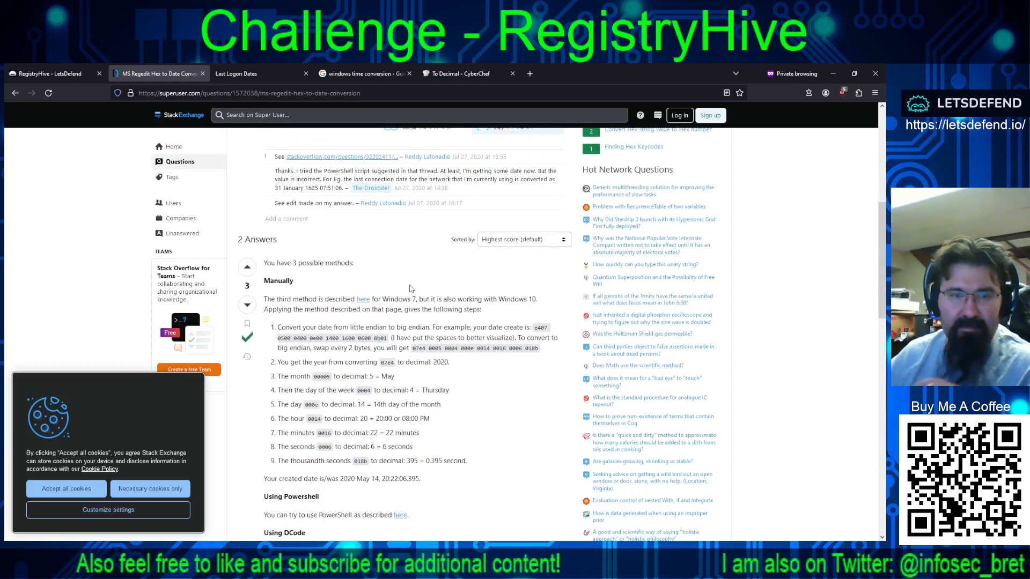
scroll(410, 288, "down", 4)
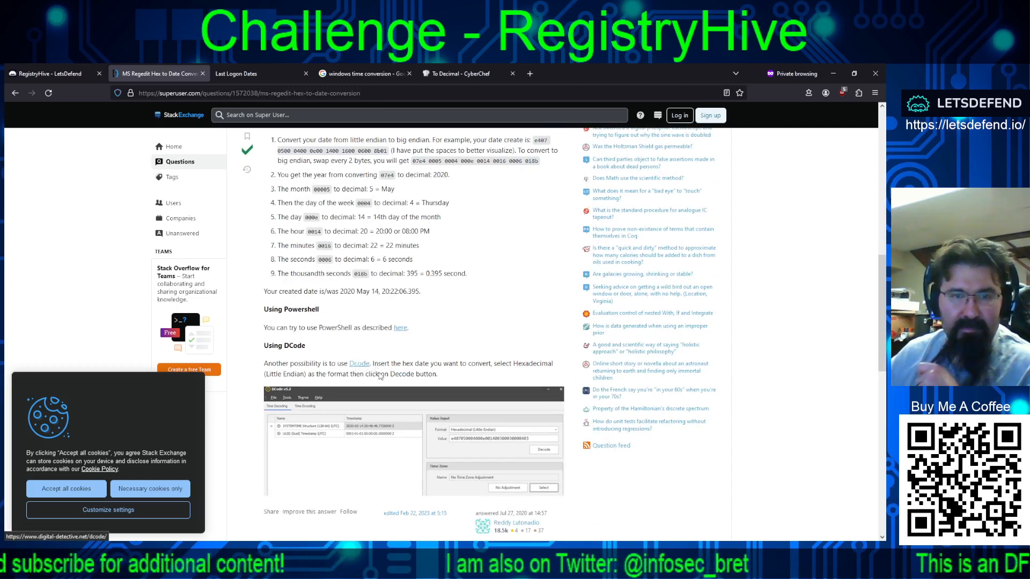
middle_click(358, 364)
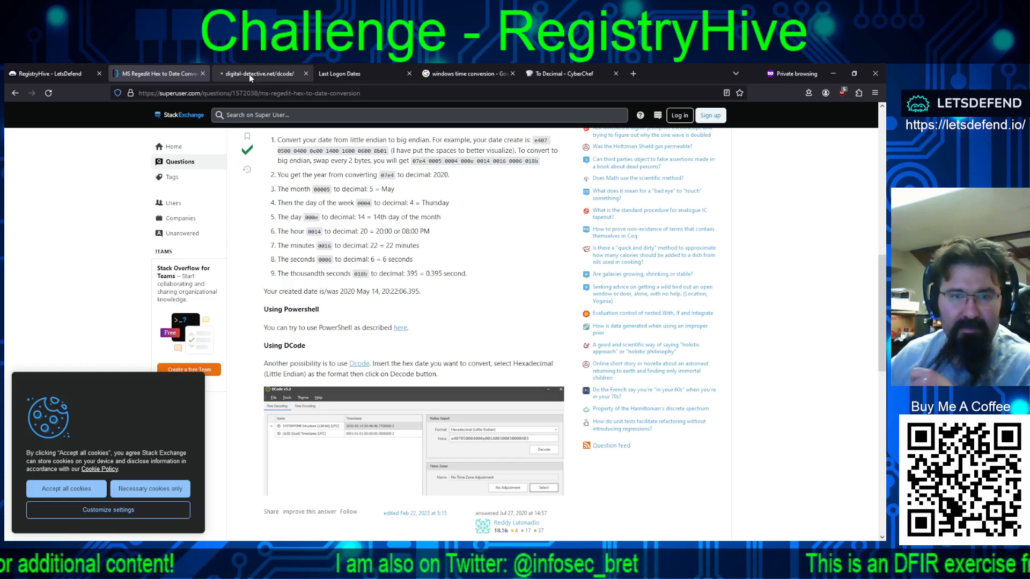
left_click(249, 74)
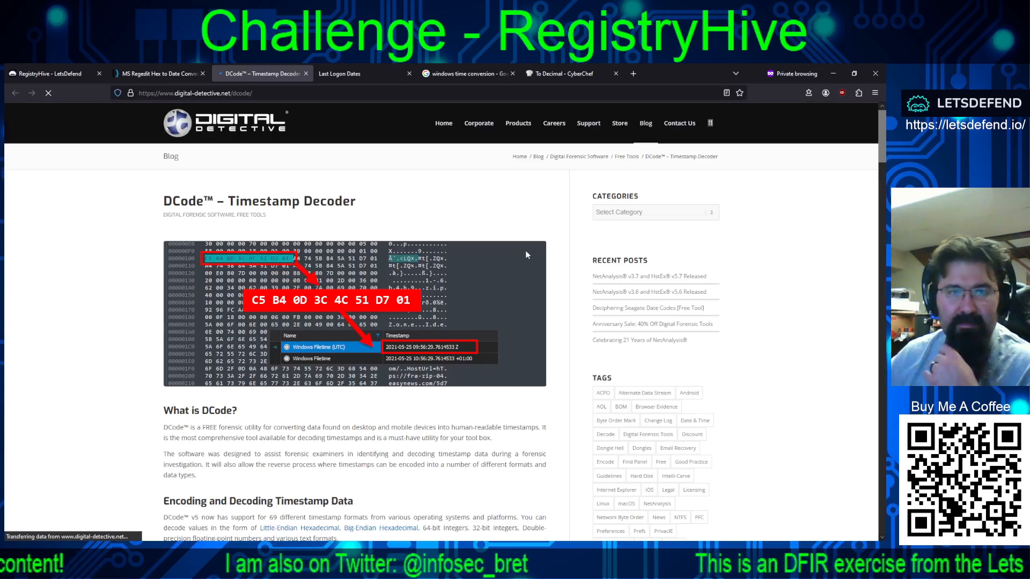
Step: Look through the DCode page for its supported timestamp formats and download the DCode tool
scroll(355, 256, "down", 4)
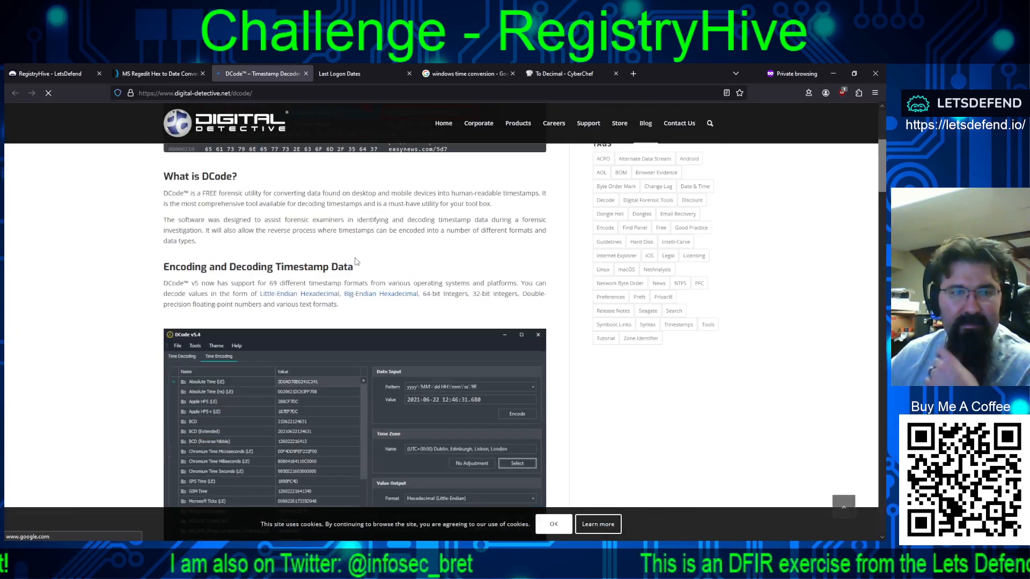
scroll(399, 263, "down", 10)
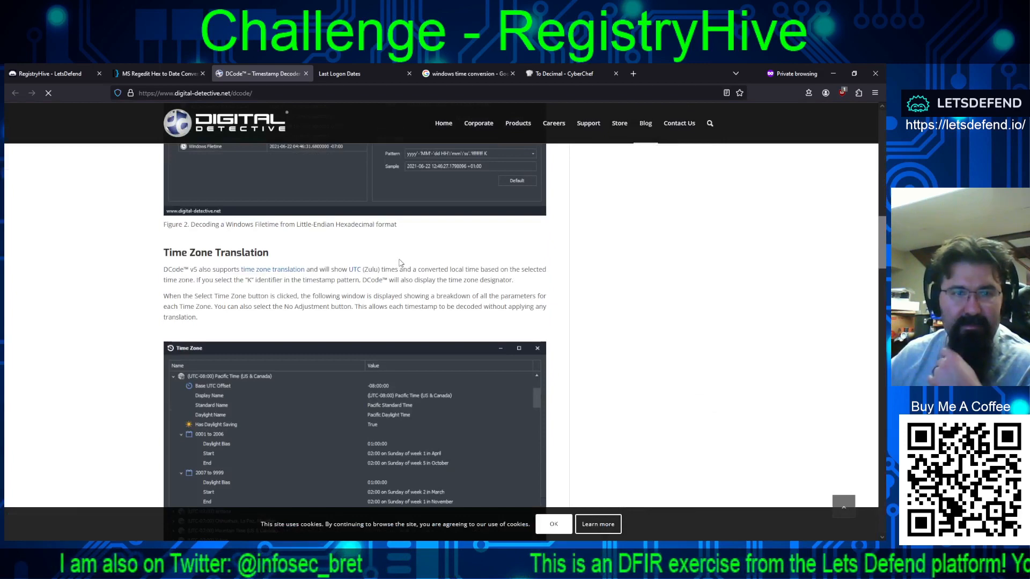
scroll(399, 263, "down", 10)
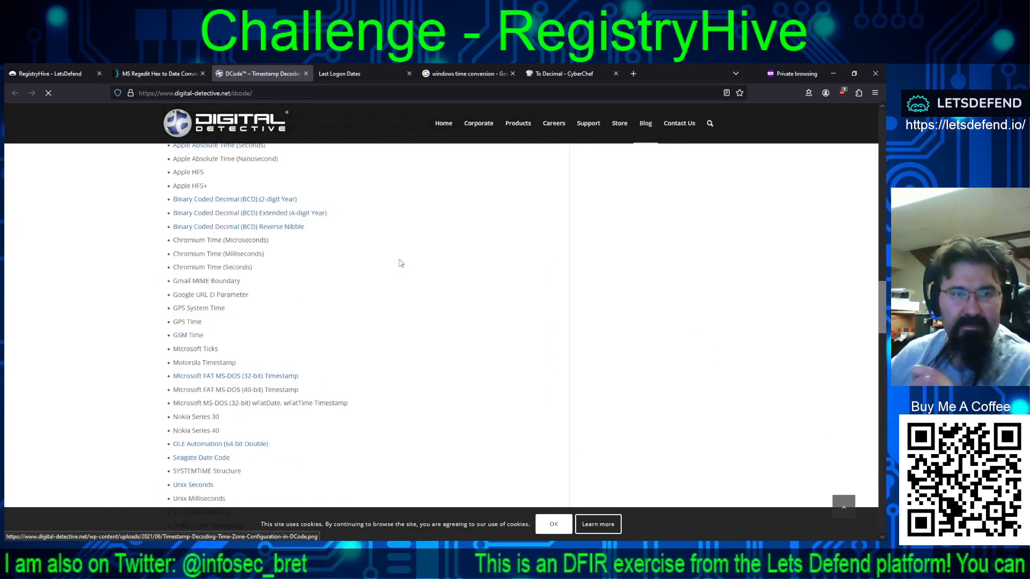
scroll(399, 262, "down", 12)
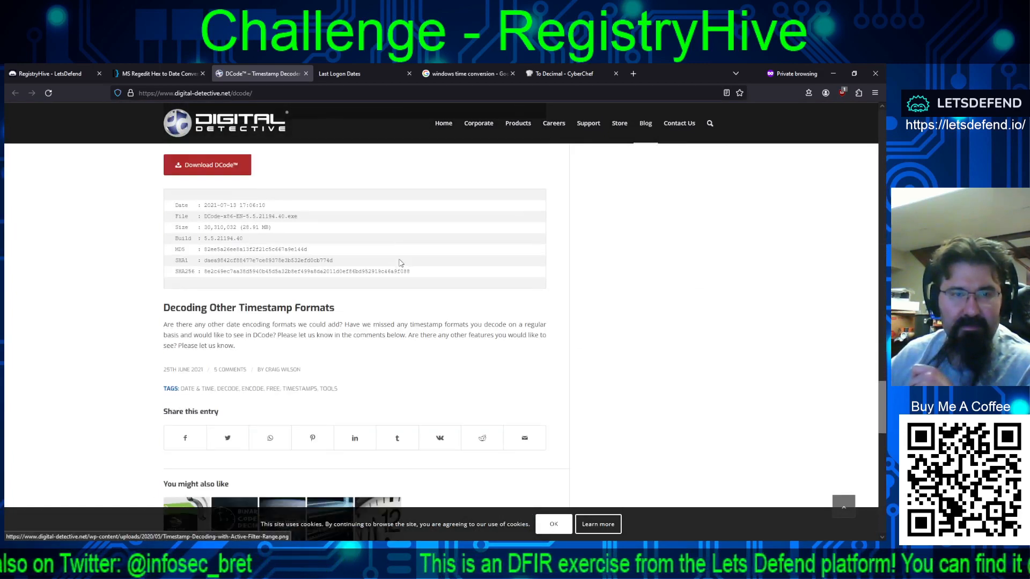
scroll(399, 263, "down", 5)
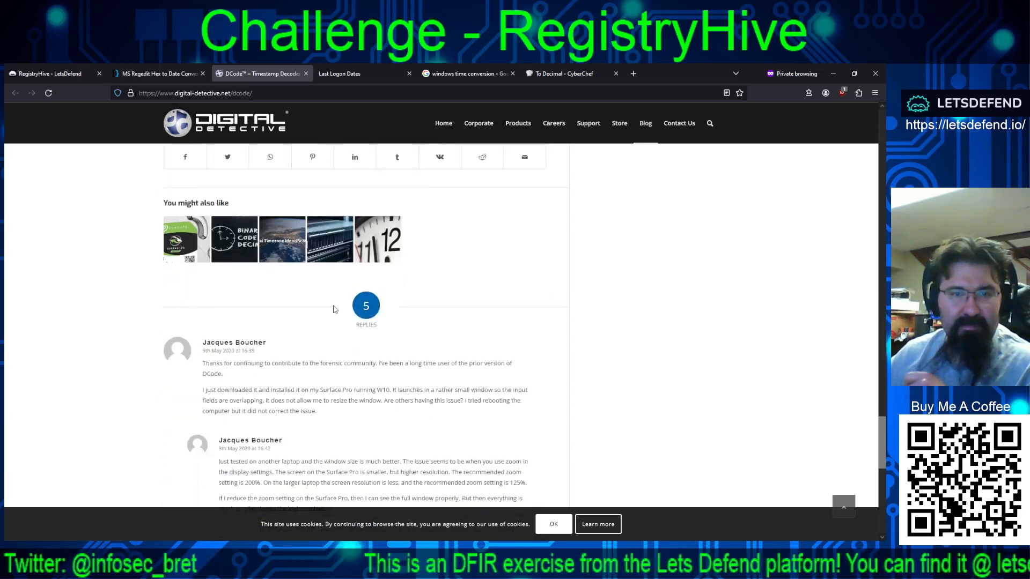
scroll(337, 308, "down", 6)
scroll(337, 308, "down", 4)
scroll(382, 322, "up", 12)
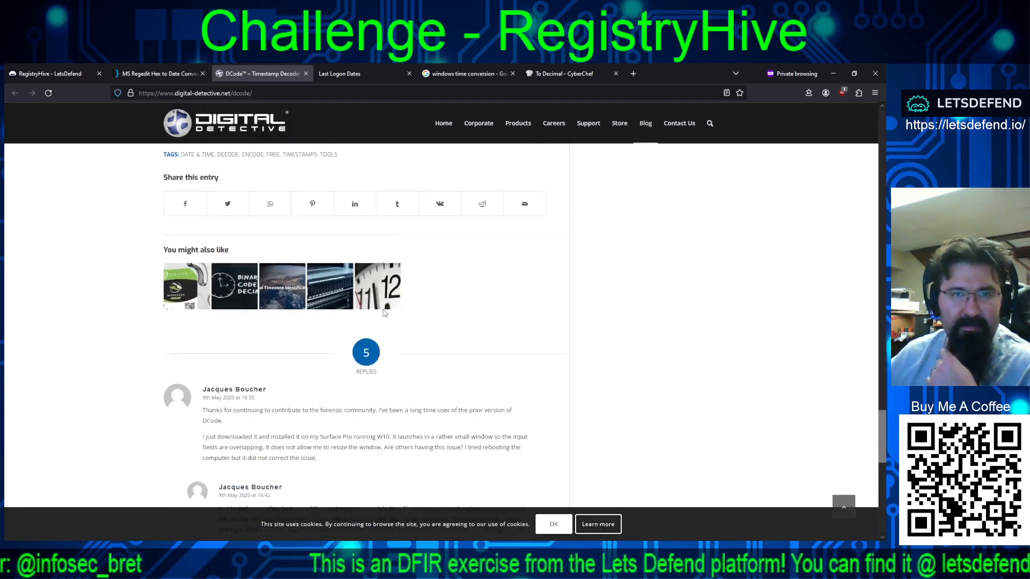
scroll(384, 314, "up", 5)
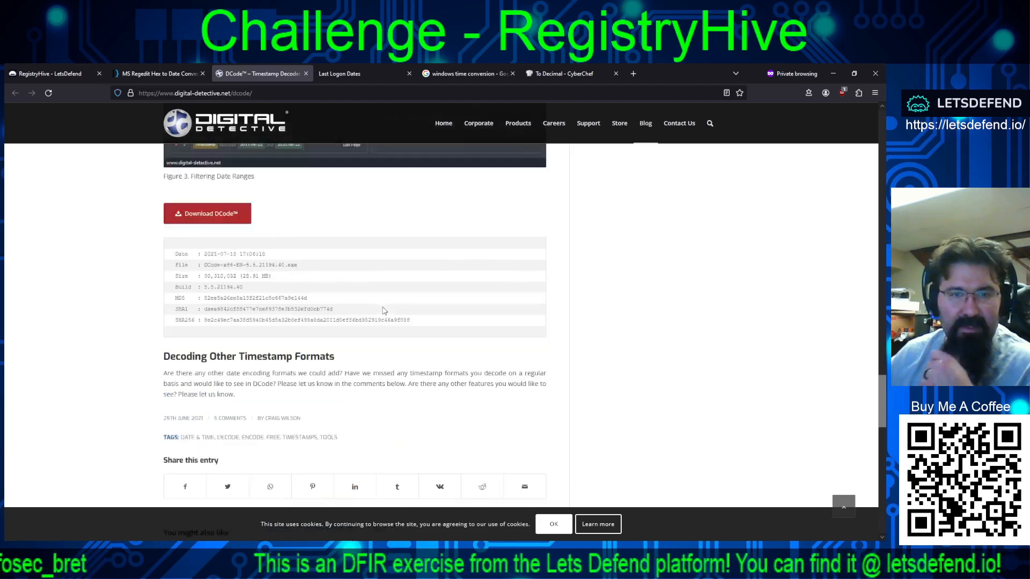
scroll(589, 276, "up", 5)
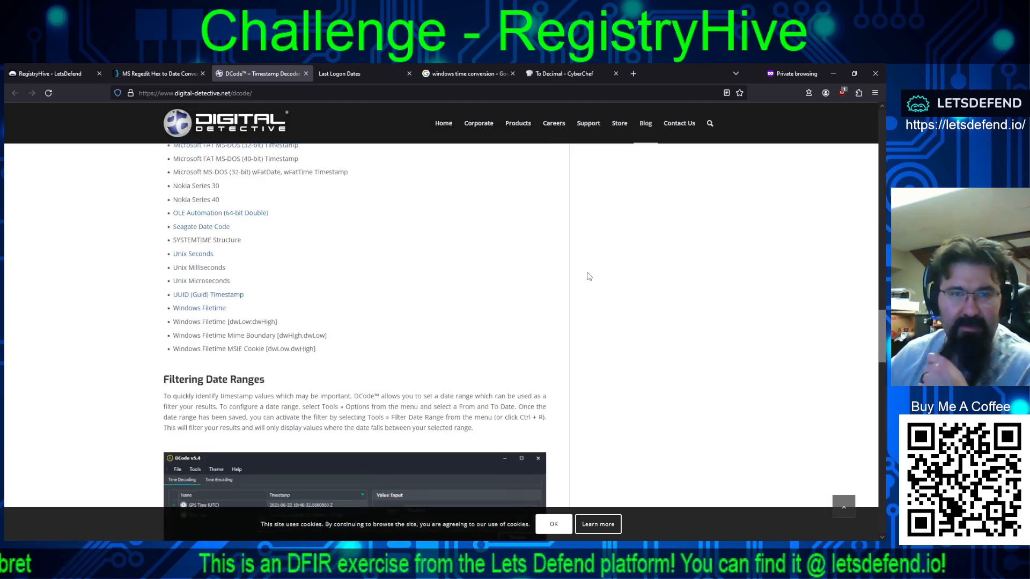
scroll(589, 276, "down", 5)
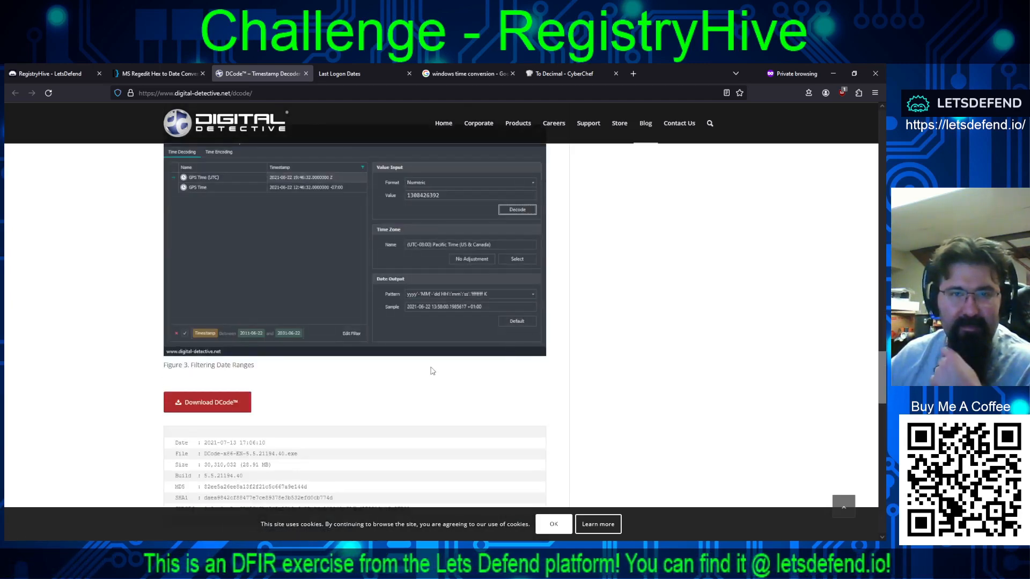
left_click(204, 407)
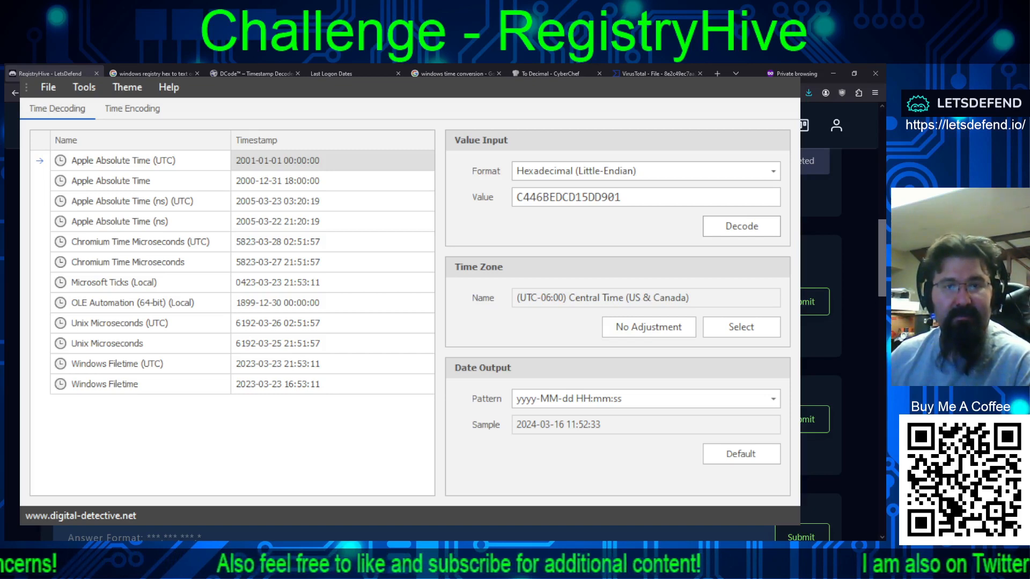
key("alt+Tab")
key("alt+Tab")
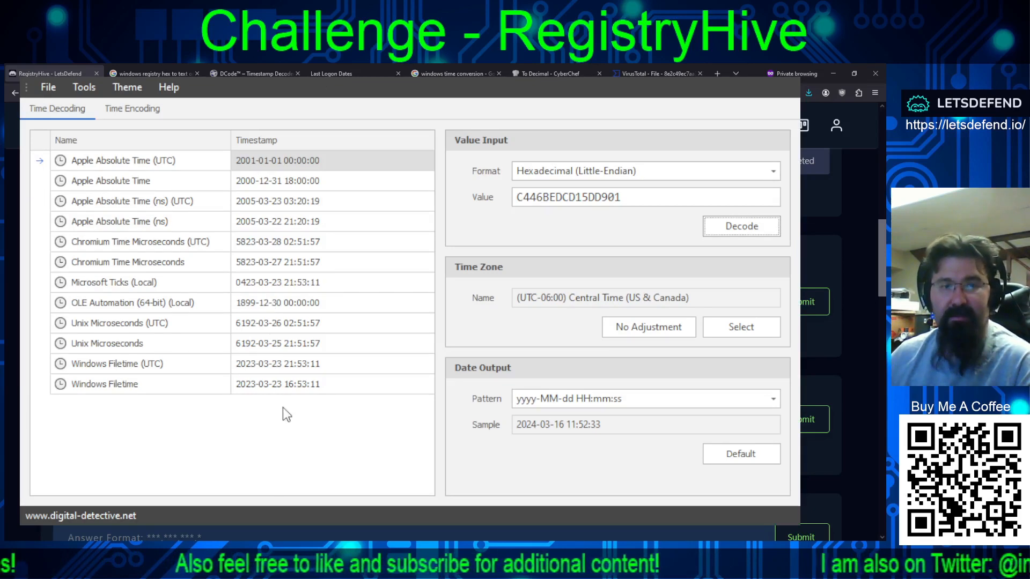
left_click(134, 387)
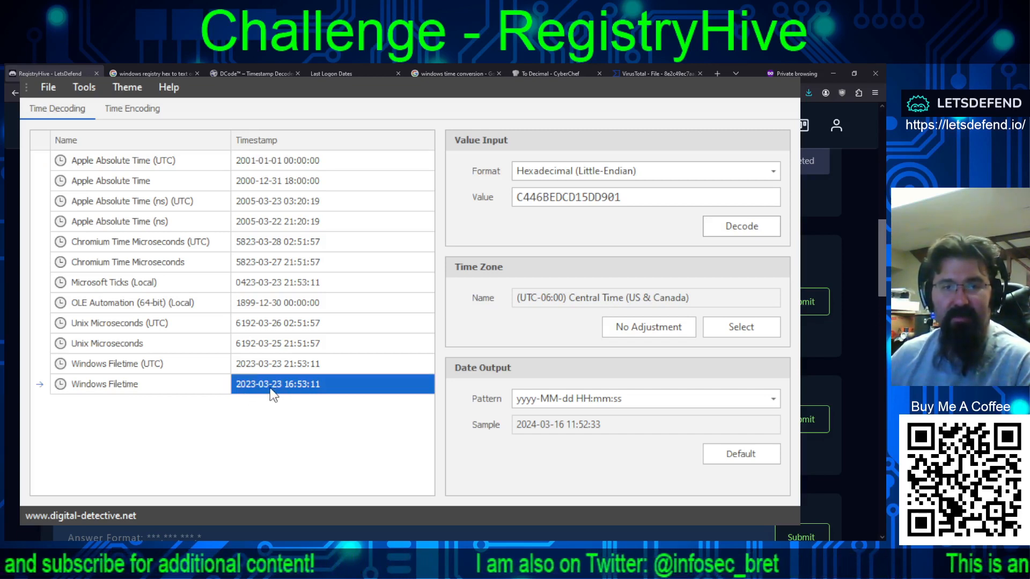
left_click(304, 391)
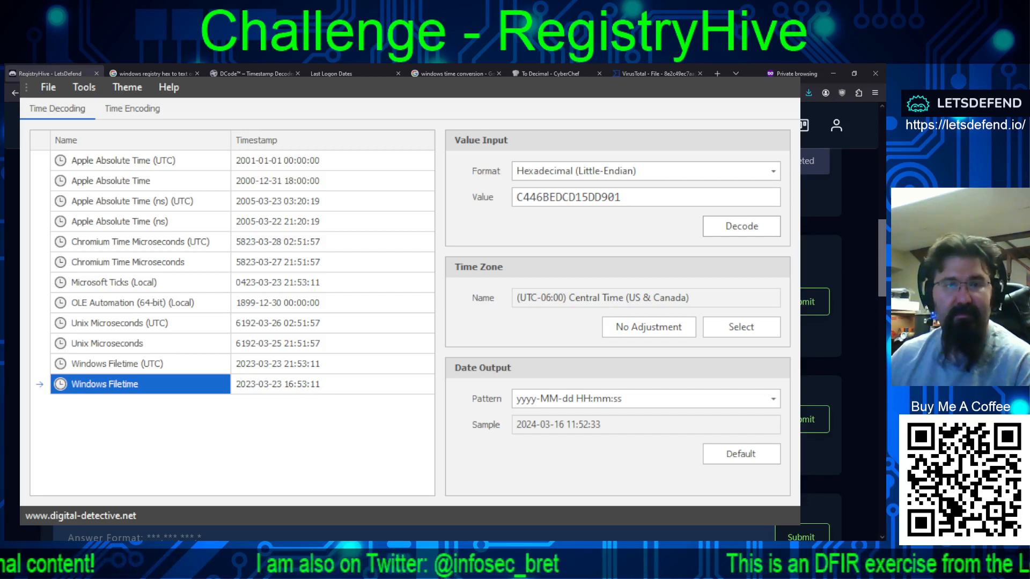
key("alt+Tab")
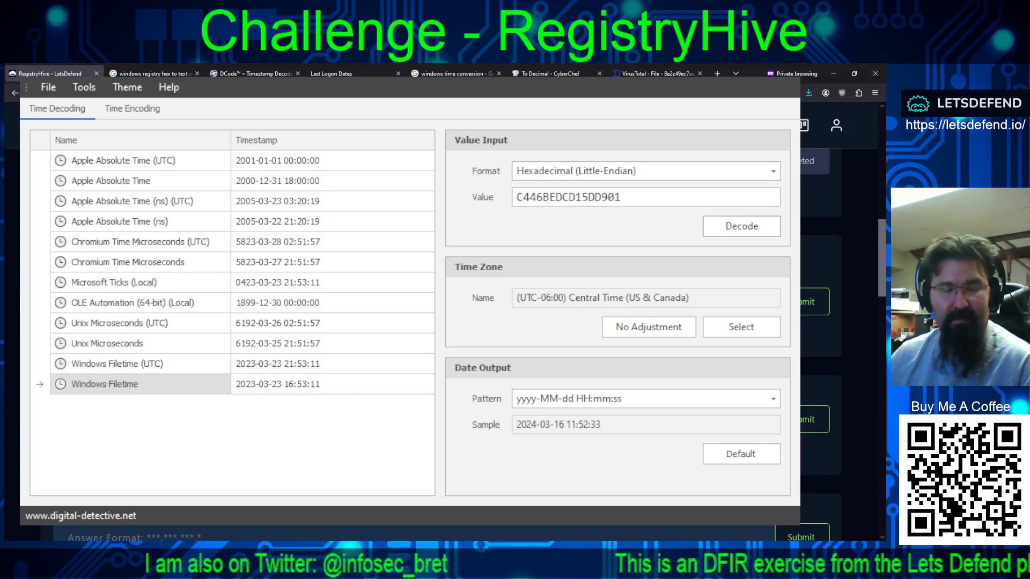
left_click(806, 304)
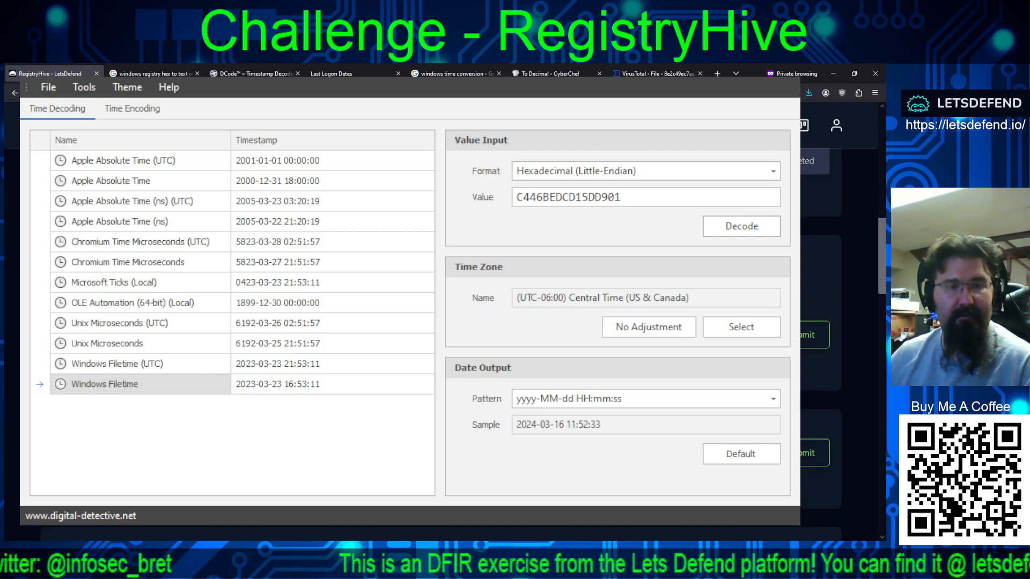
key("alt+Tab")
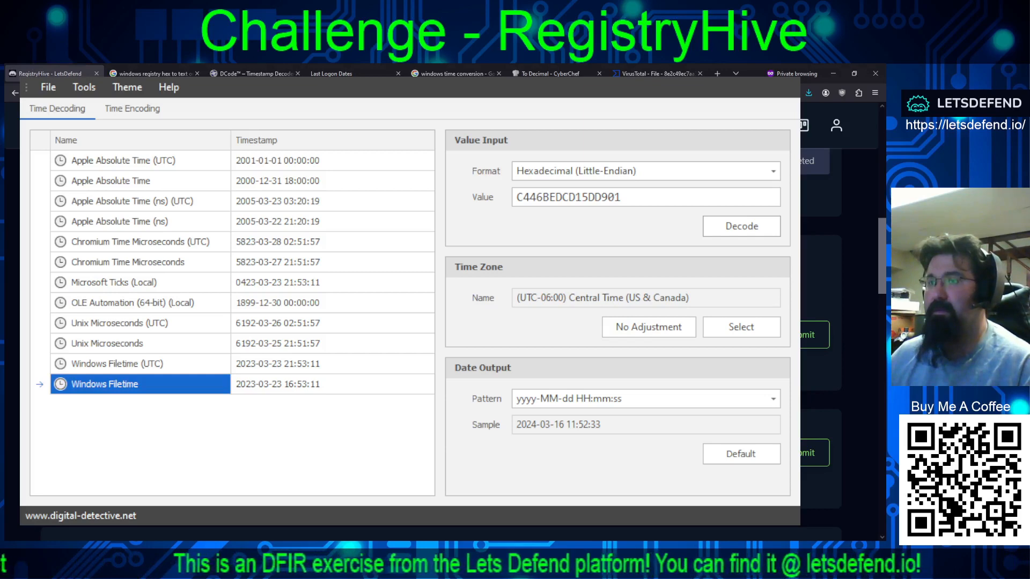
key("alt+Tab")
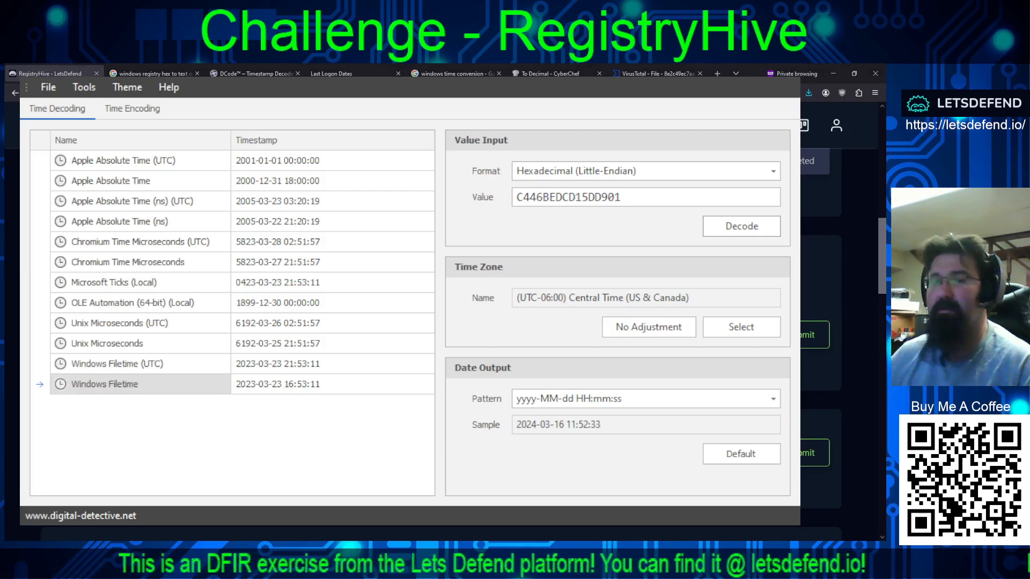
key("alt+Tab")
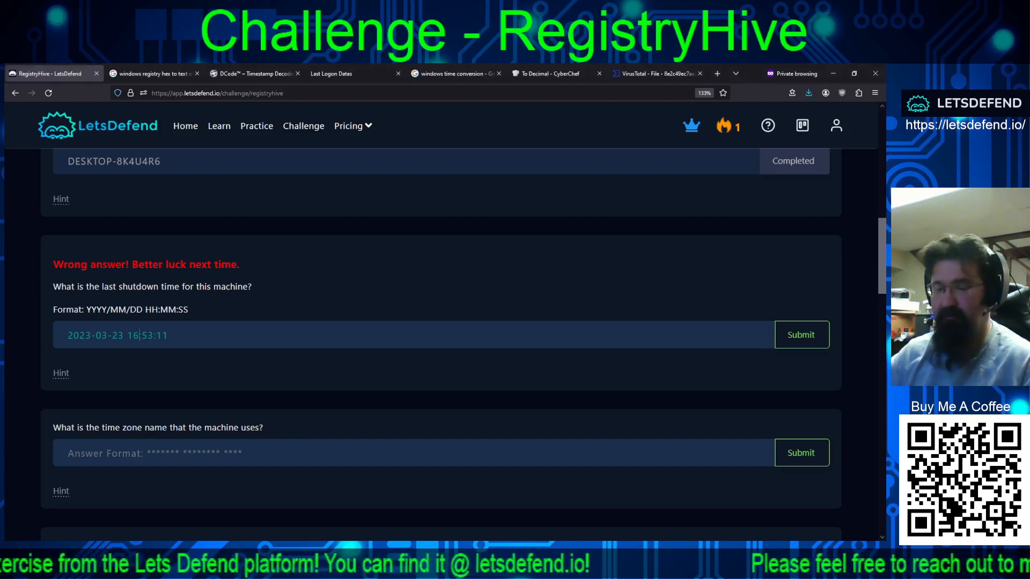
key("BackSpace")
key("BackSpace")
type("21")
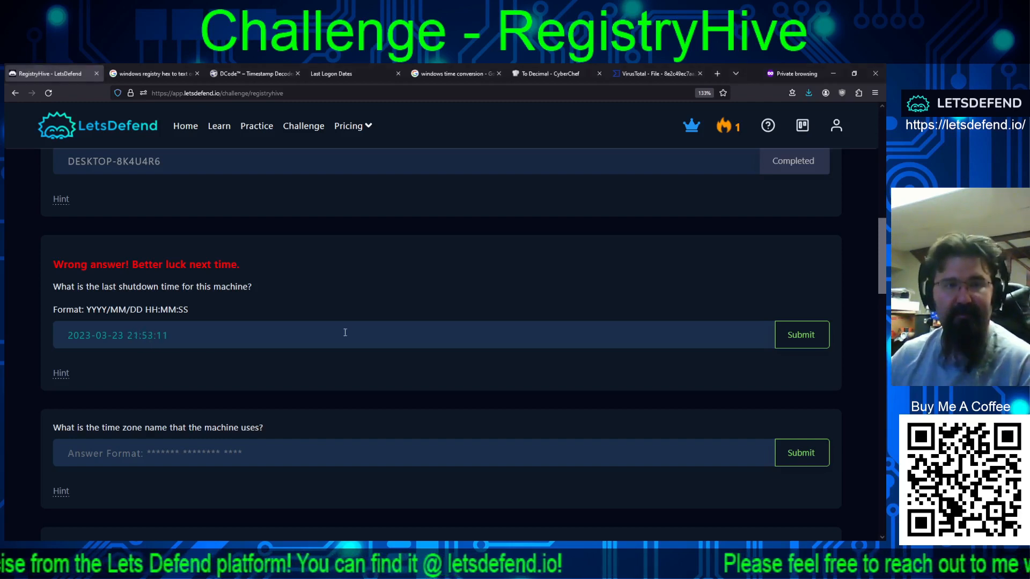
left_click(801, 335)
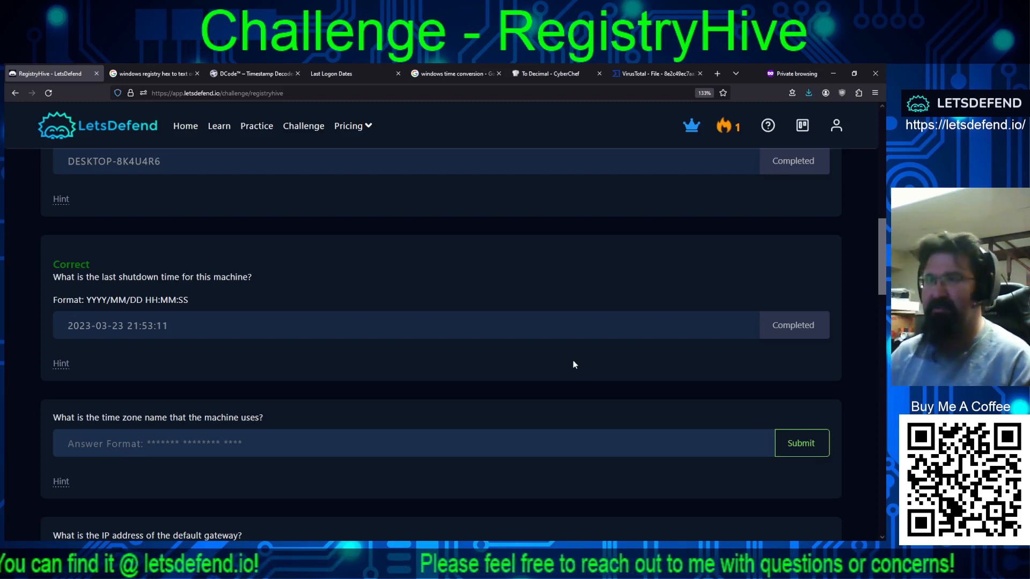
Step: Reveal the hint for the time zone name question and copy the key name TimeZoneInformation from it
scroll(399, 343, "down", 5)
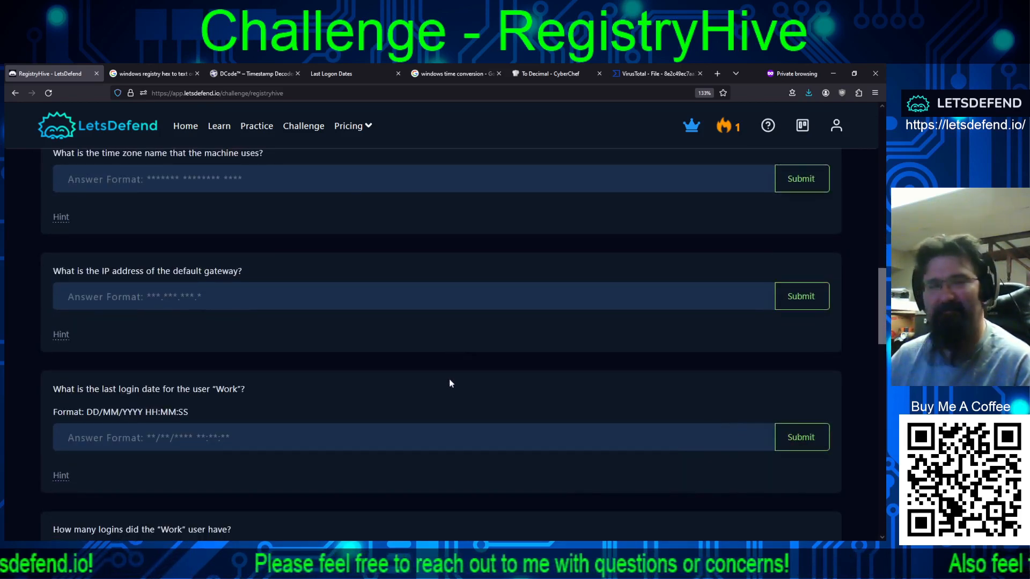
scroll(376, 354, "up", 1)
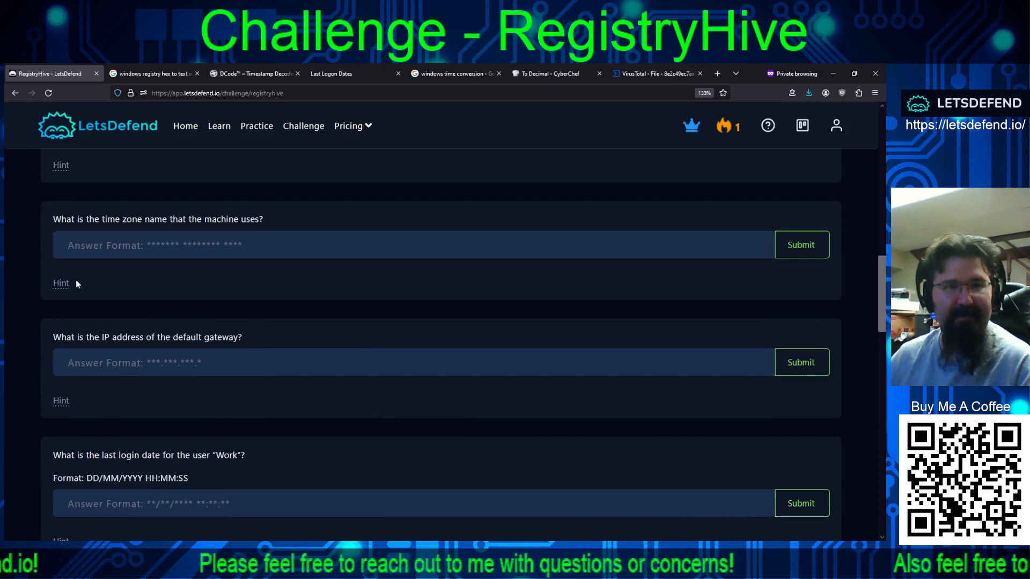
left_click(60, 283)
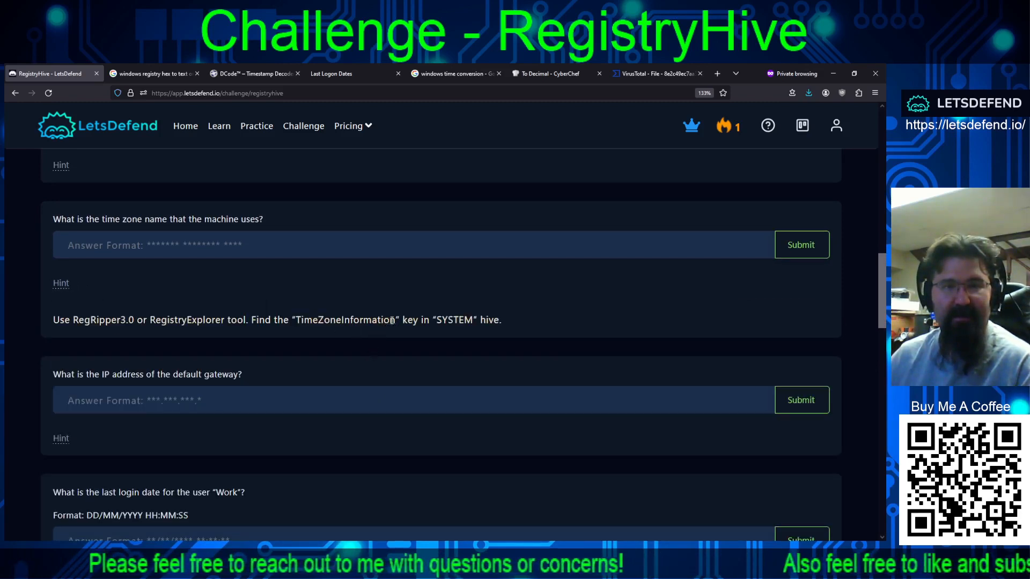
left_click_drag(396, 320, 297, 319)
key("ctrl+c")
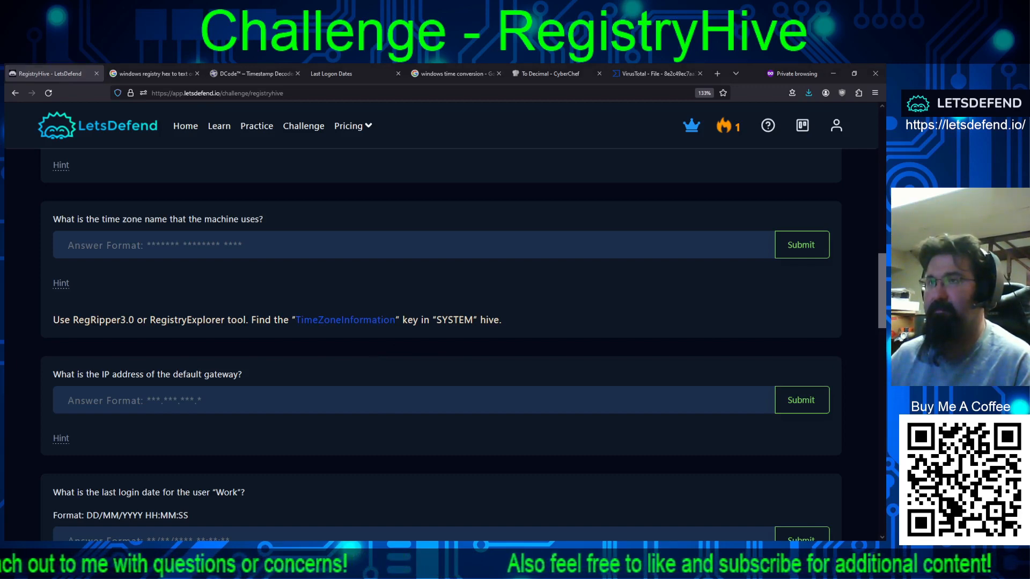
Step: Switch to Registry Explorer, search the loaded hives for TimeZoneInformation with the current search options, and close the search window
key("alt+Tab")
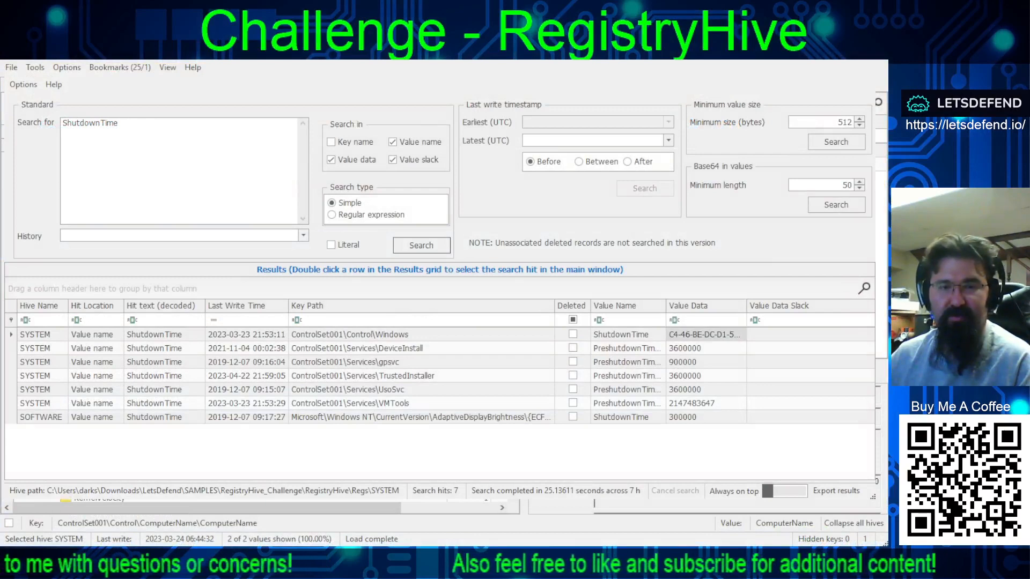
double_click(136, 125)
key("ctrl+v")
left_click(421, 245)
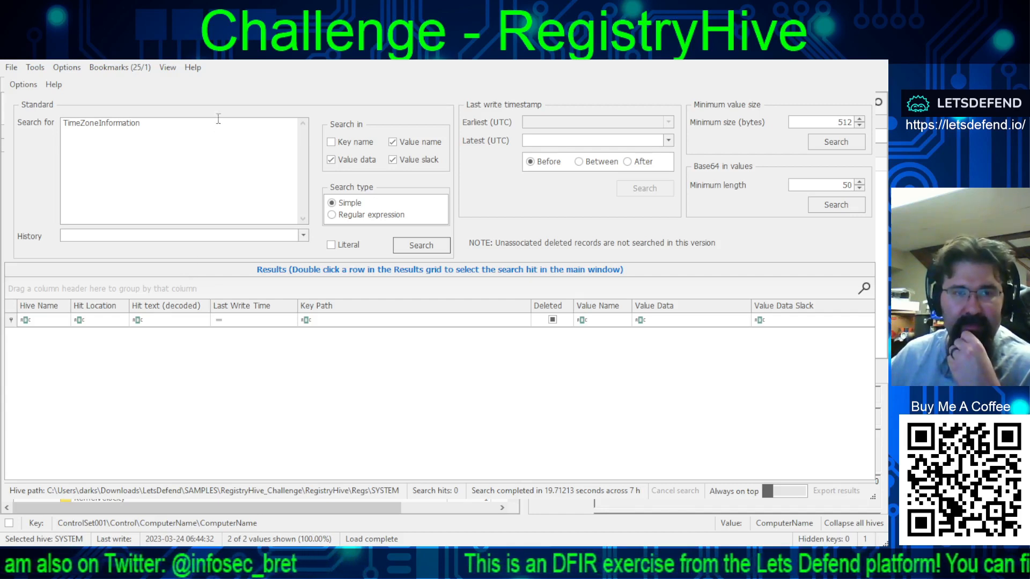
left_click(862, 67)
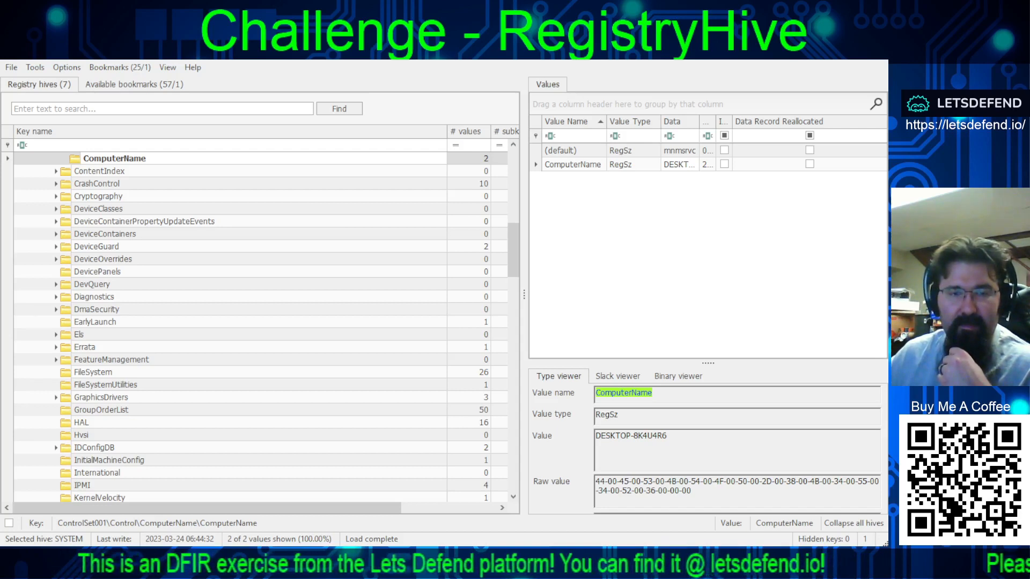
key("alt+Tab")
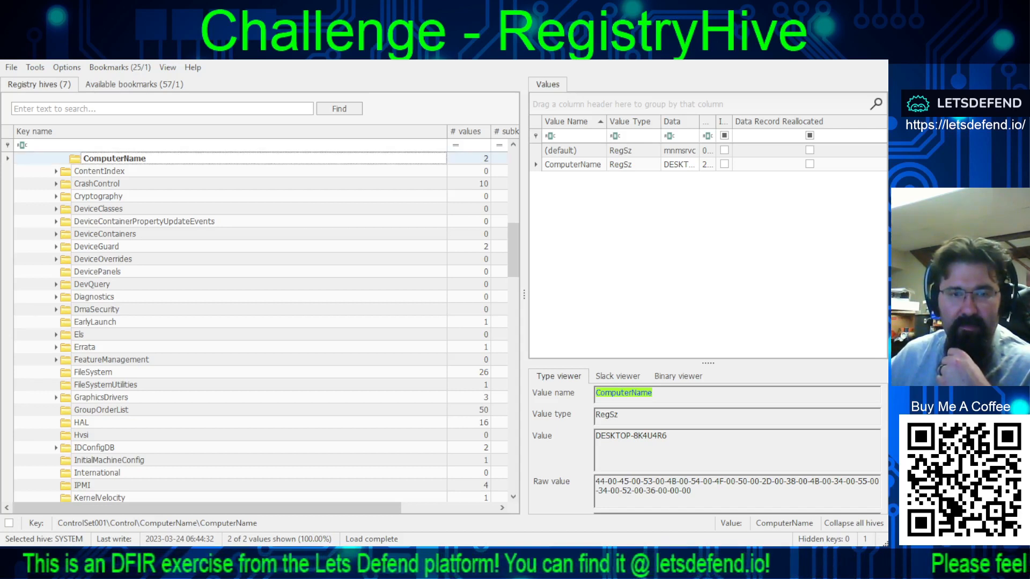
key("alt+Tab")
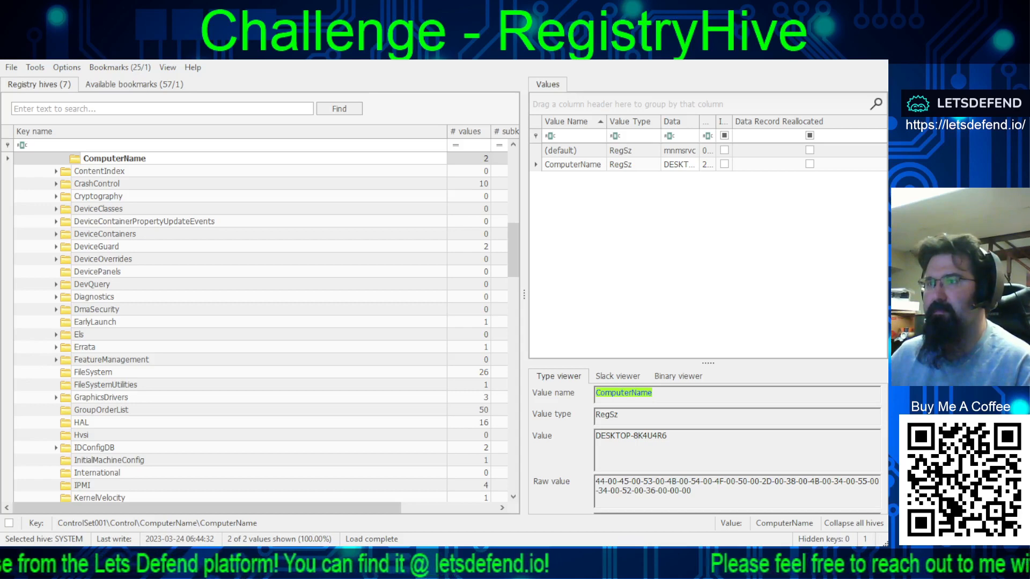
Step: Repeat the TimeZoneInformation search with key names included and open the SYSTEM hive's ControlSet001\Control\TimeZoneInformation hit in the main window
key("alt+Tab")
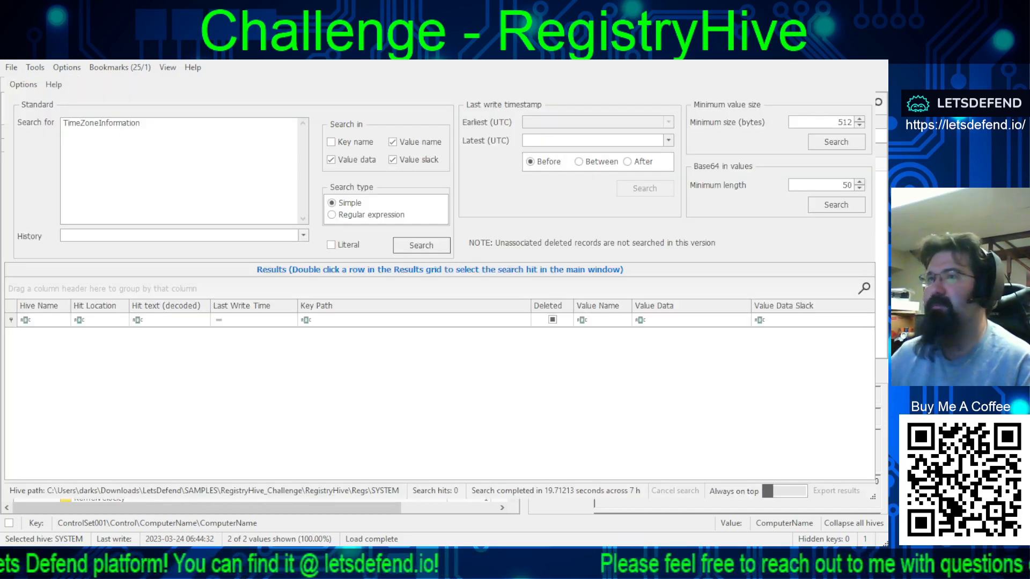
left_click(349, 144)
left_click(417, 241)
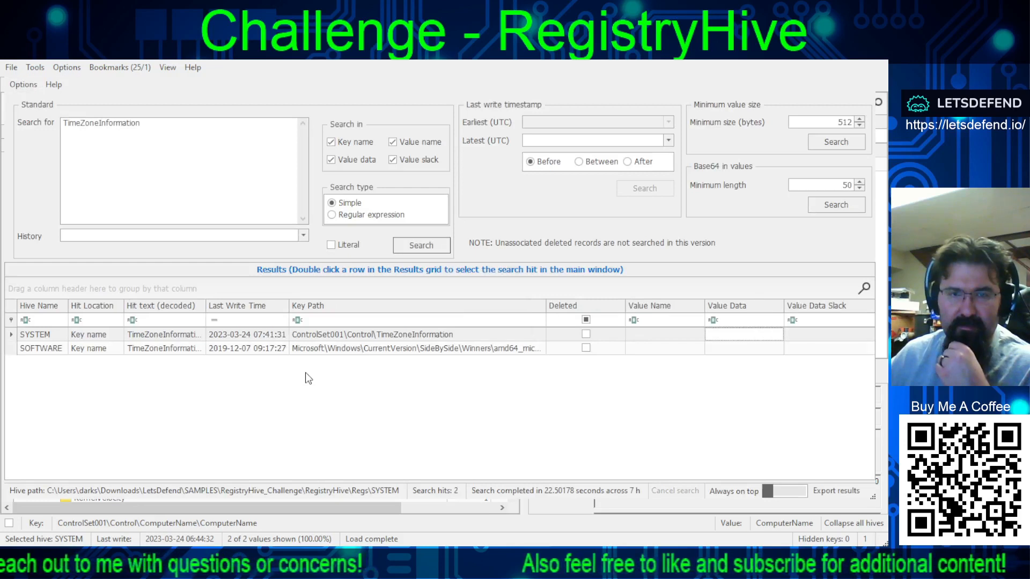
double_click(15, 335)
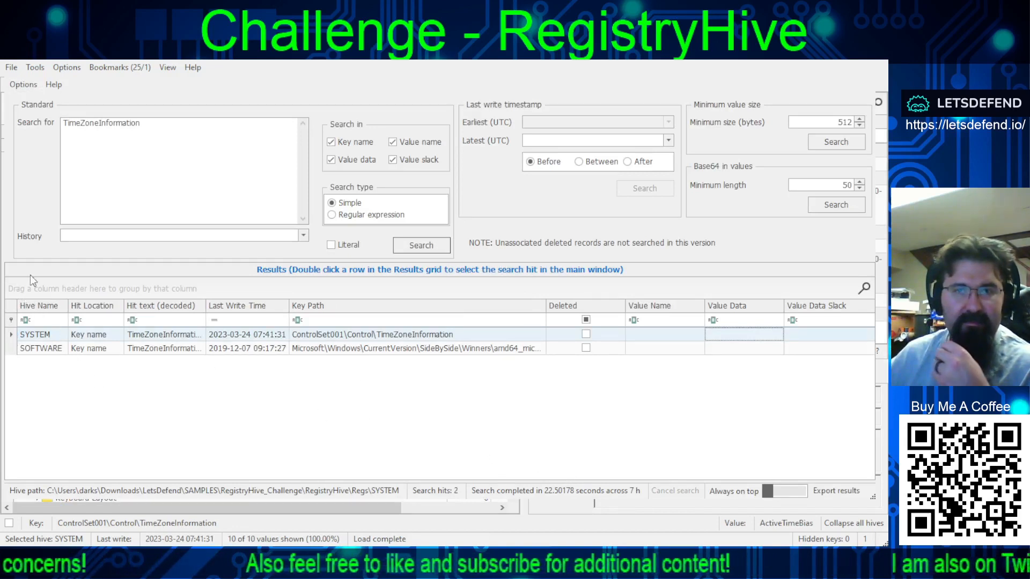
key("alt+Tab")
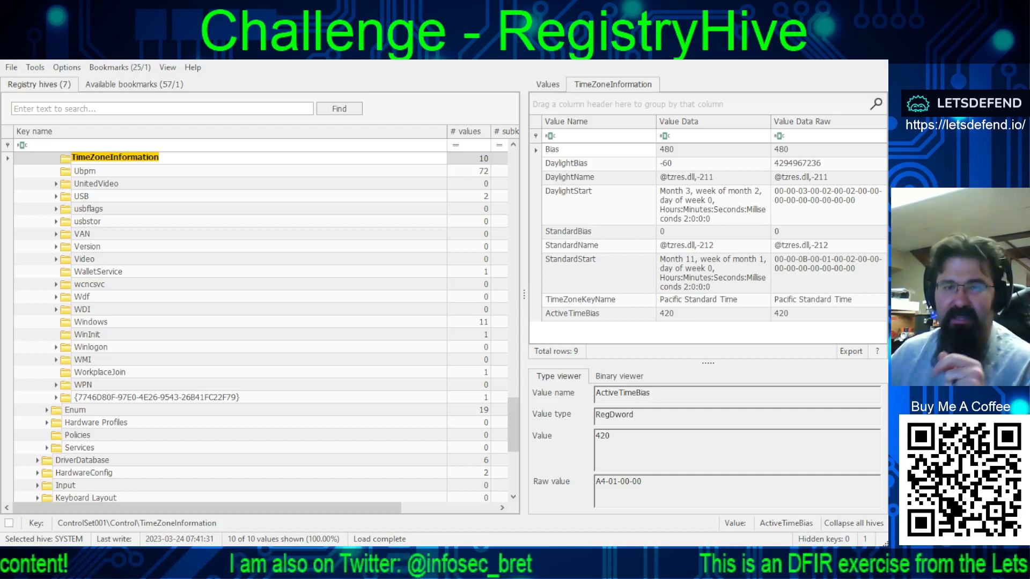
Step: Copy the TimeZoneKeyName value data, switch to LetsDefend, and submit only Pacific Standard Time as the machine's time zone name answer
left_click(581, 300)
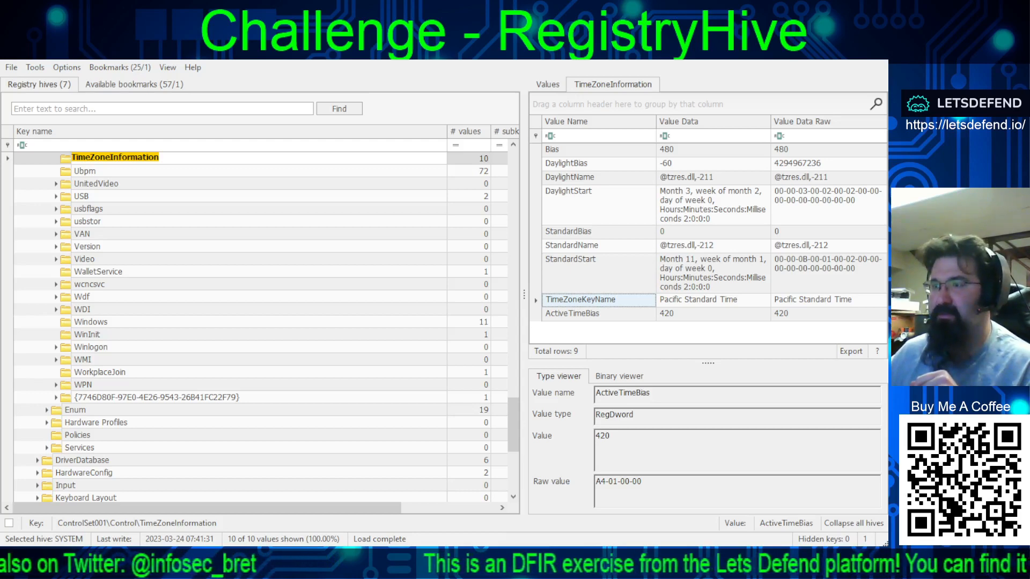
key("alt+Tab")
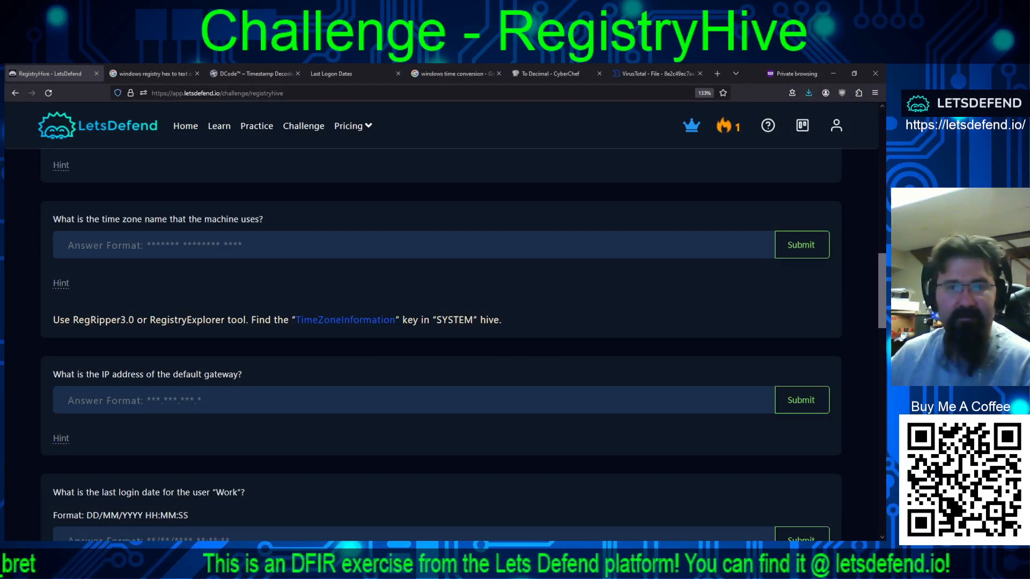
type("Value Data Pacific Standard Time")
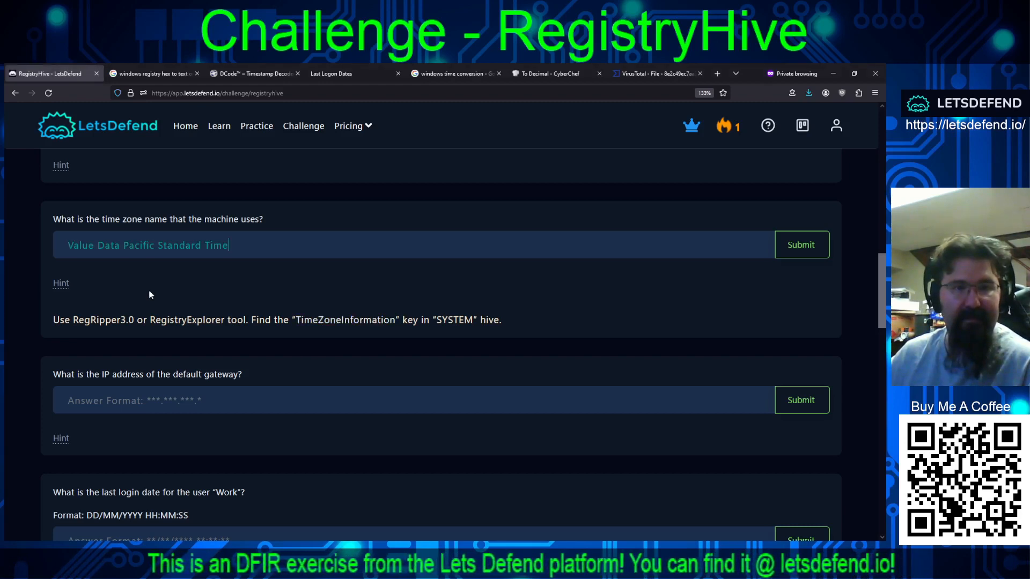
left_click_drag(123, 245, 29, 237)
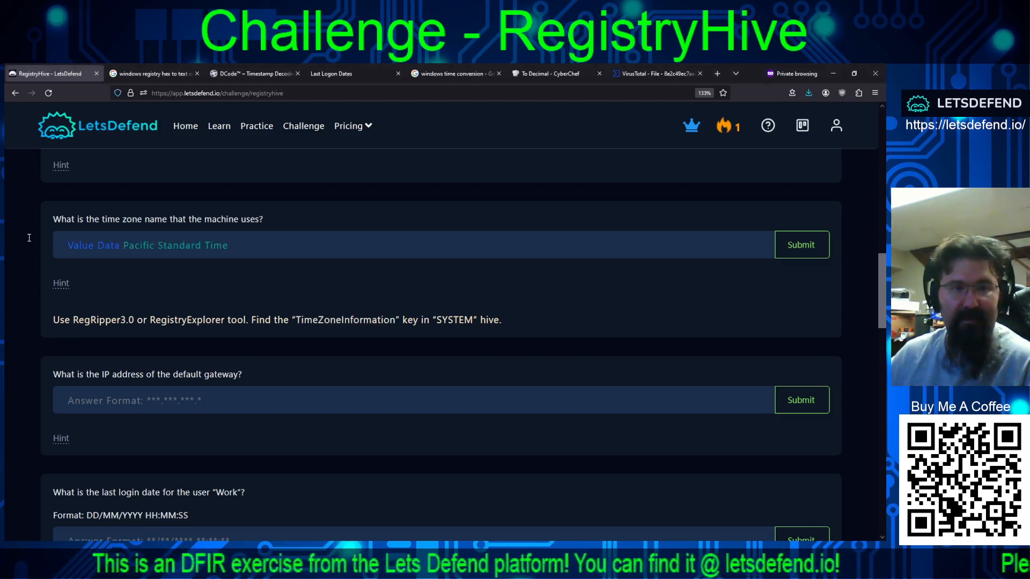
key("BackSpace")
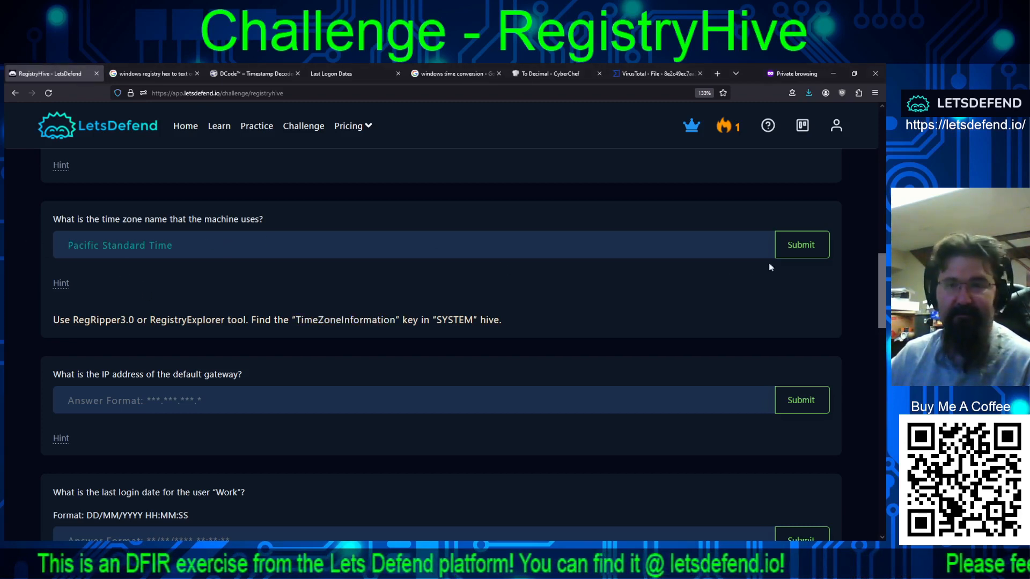
left_click(804, 251)
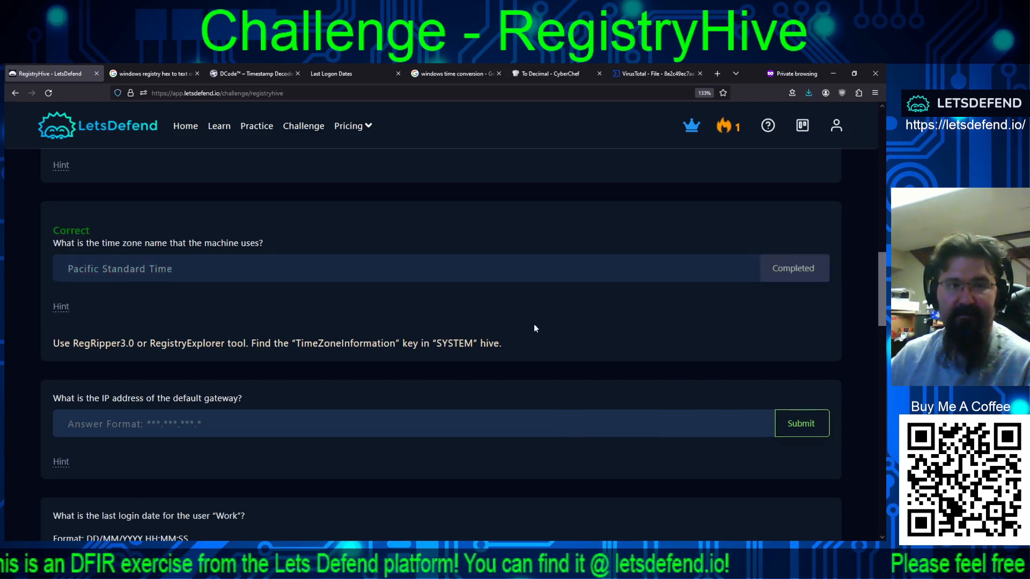
Step: Hide the time zone question's hint and reveal the hint for the default gateway question
scroll(463, 332, "down", 3)
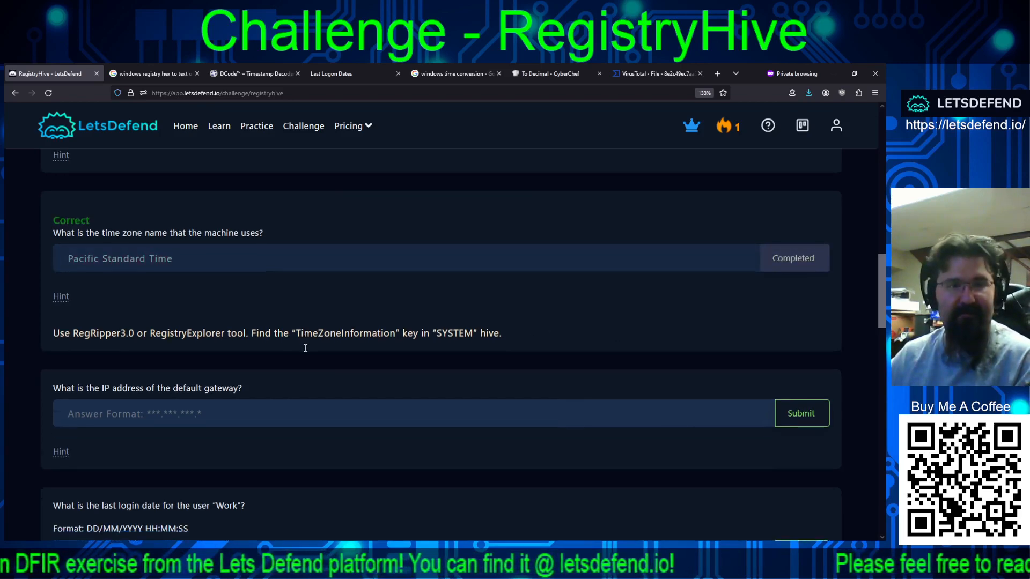
scroll(226, 336, "up", 2)
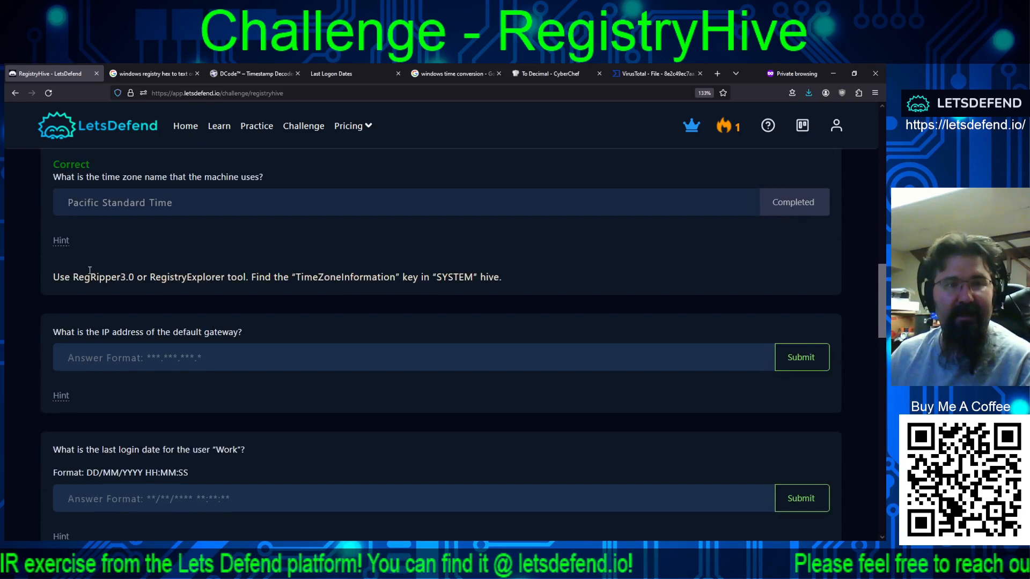
left_click(62, 244)
scroll(242, 269, "down", 3)
scroll(214, 279, "up", 2)
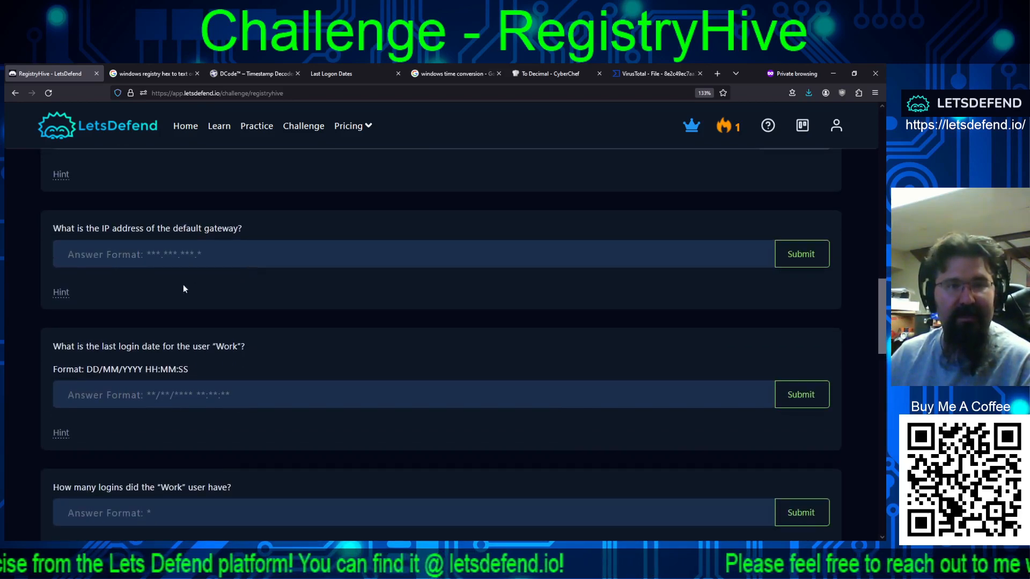
left_click(62, 293)
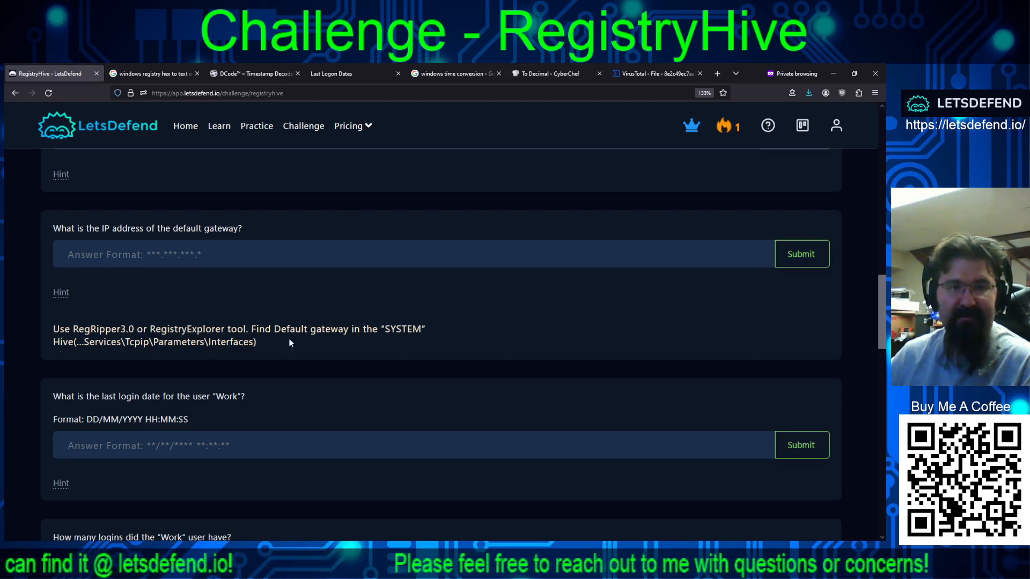
Step: Search the loaded registry hives for "Interfaces", the key named in the gateway hint, using Registry Explorer's Find window
double_click(229, 342)
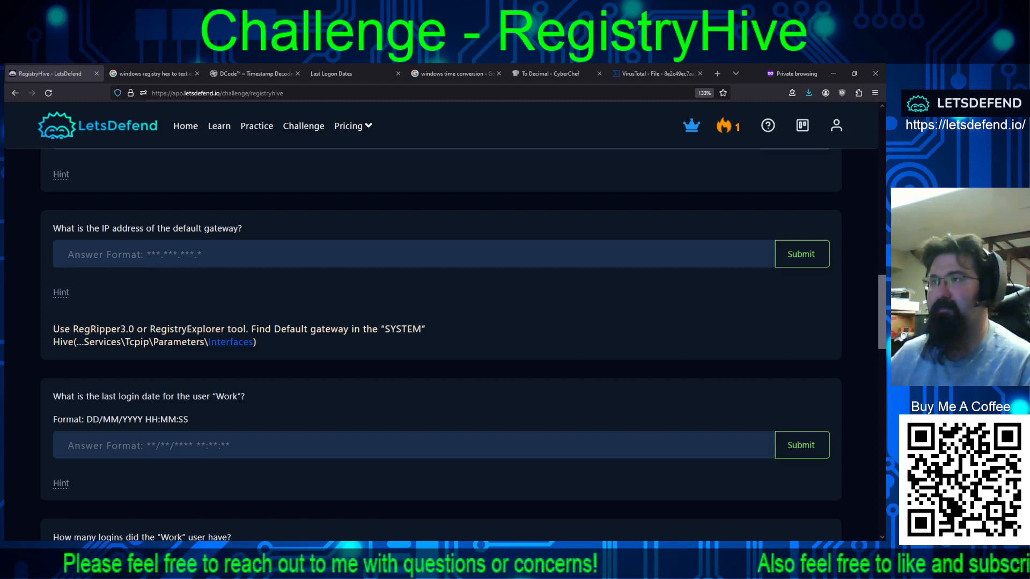
key("alt+Tab")
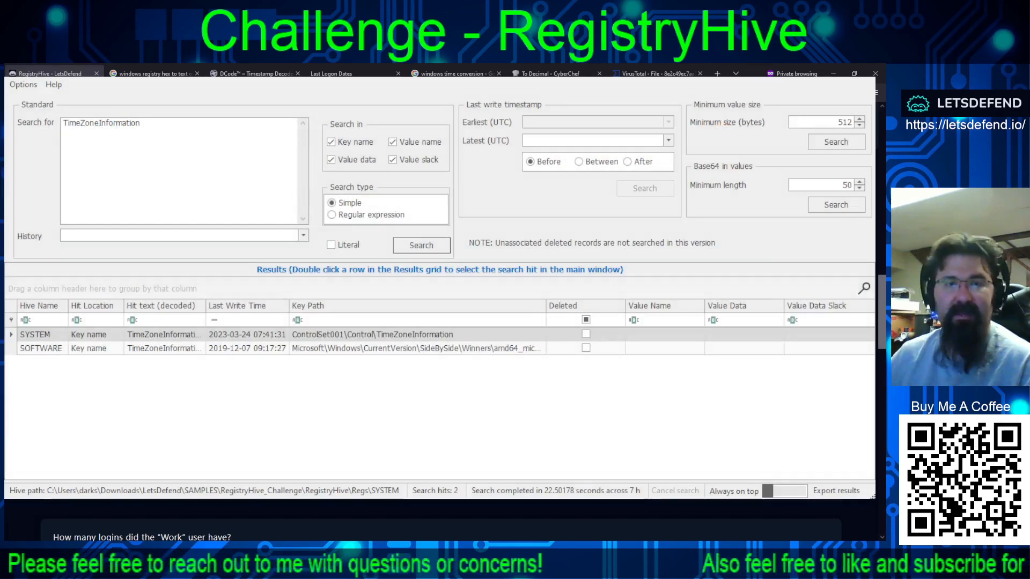
left_click(277, 123)
key("ctrl+a")
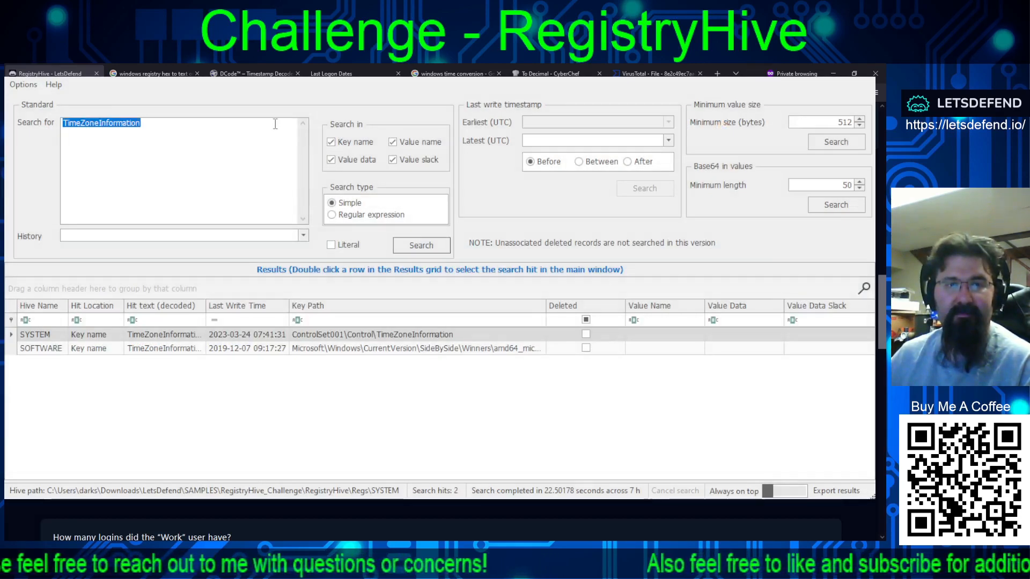
type("Interfaces")
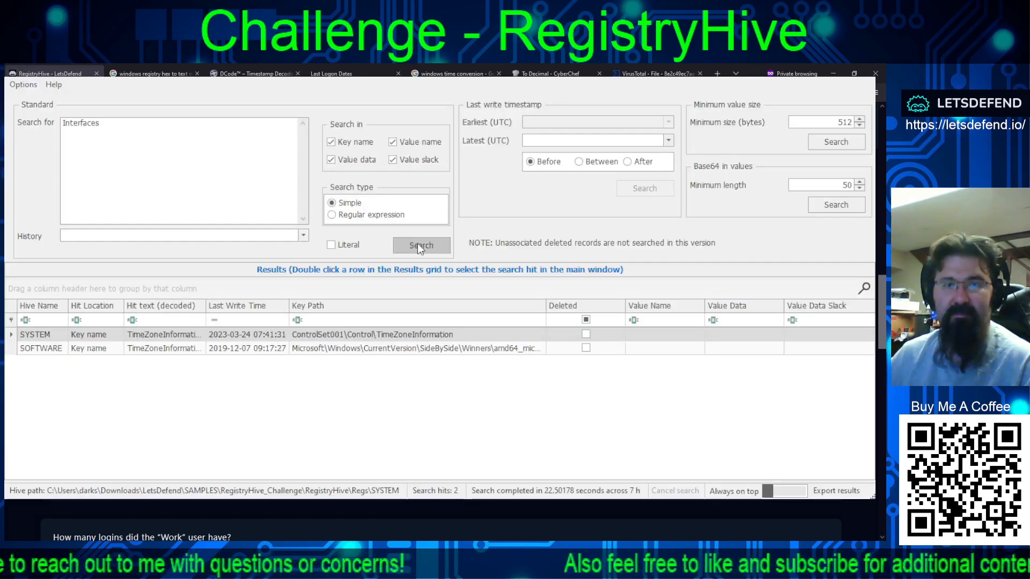
left_click(418, 243)
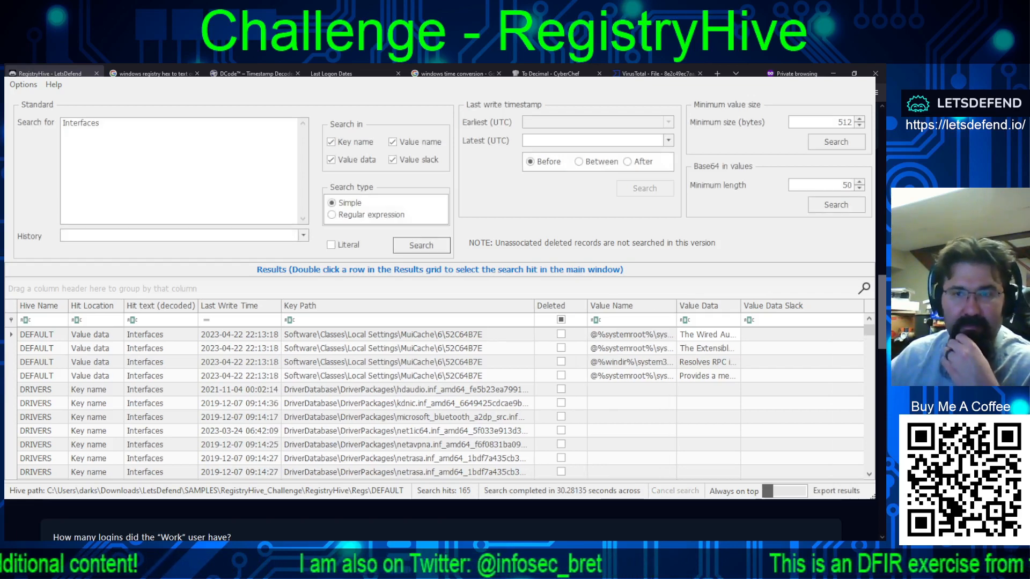
Step: Locate and select the SYSTEM hive hit ControlSet001\Services\Tcpip\Parameters\Interfaces in the search results
scroll(438, 403, "down", 10)
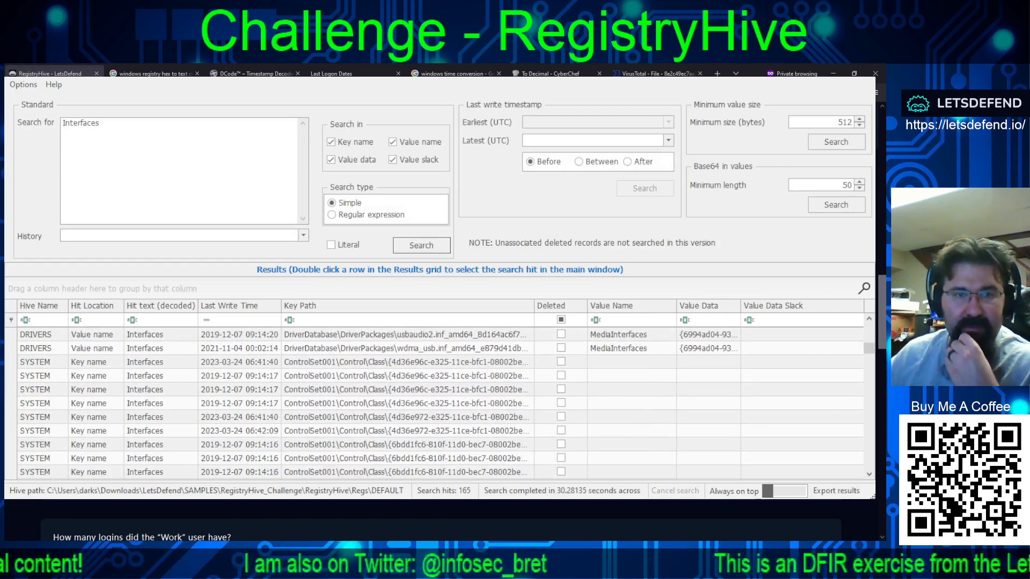
scroll(440, 403, "down", 6)
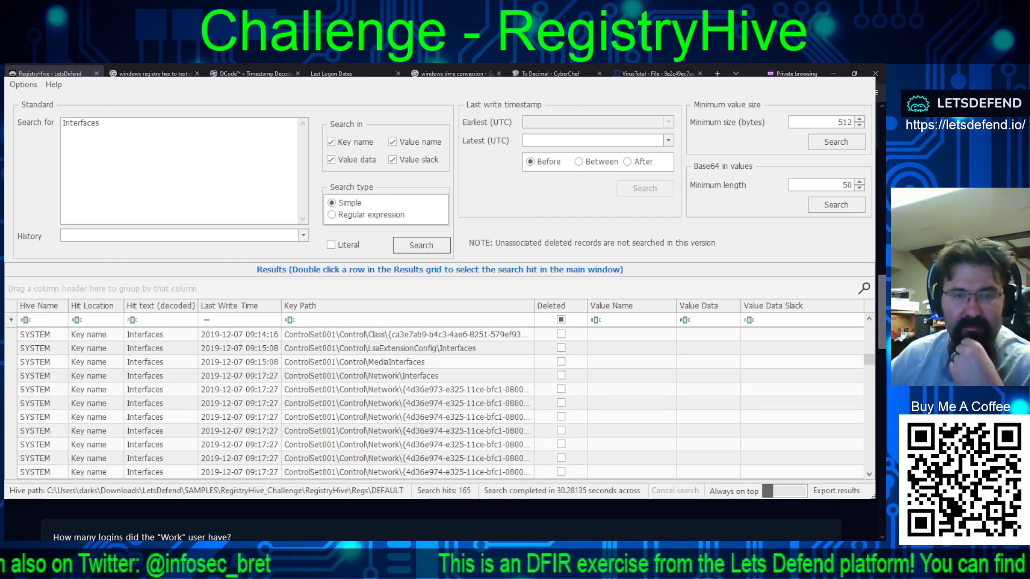
scroll(440, 402, "down", 5)
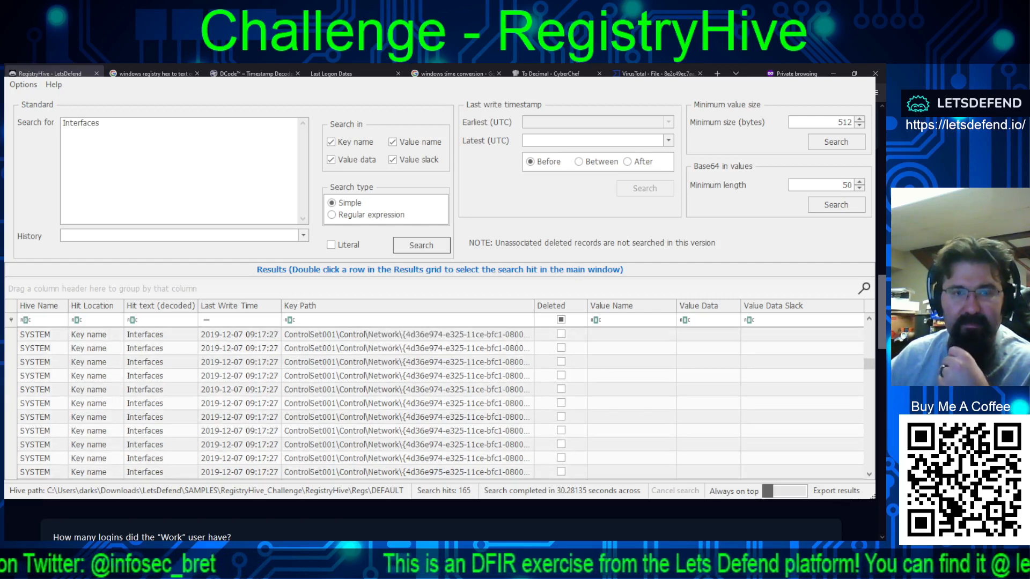
scroll(440, 402, "down", 5)
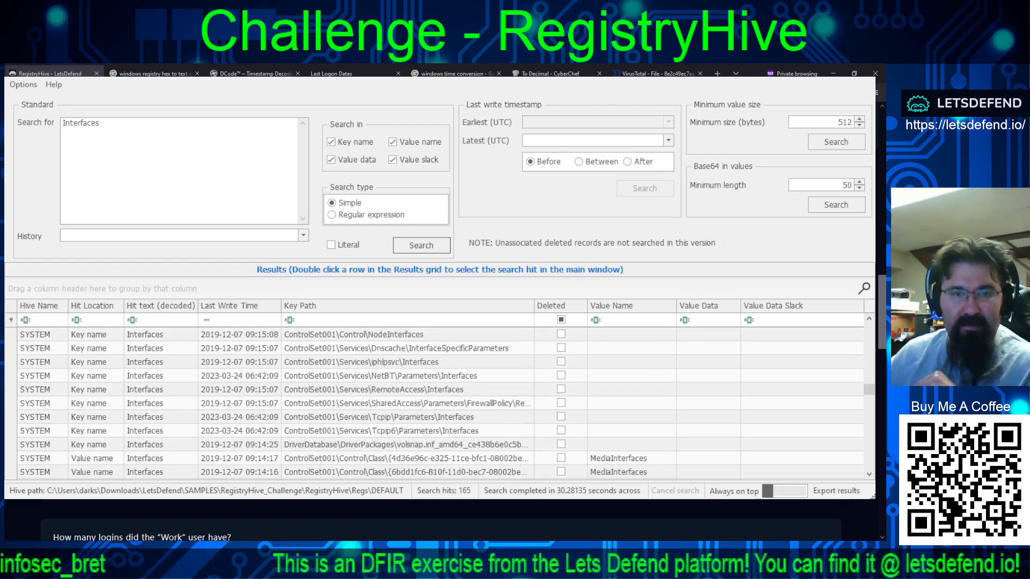
left_click(182, 417)
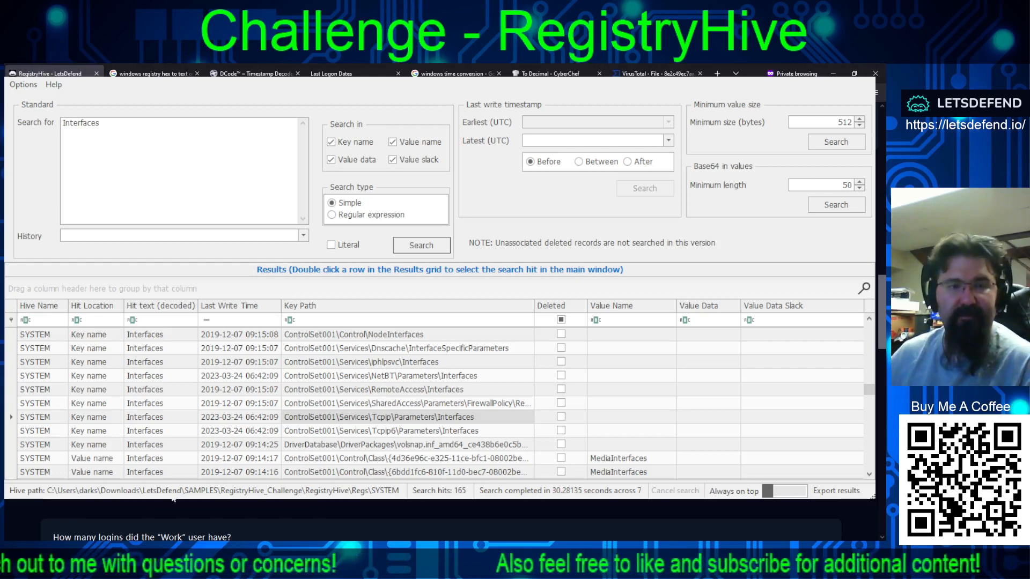
Step: Check the DhcpDefaultGateway value in Registry Explorer and submit 192.168.235.2 as the default gateway answer on LetsDefend
left_click(391, 550)
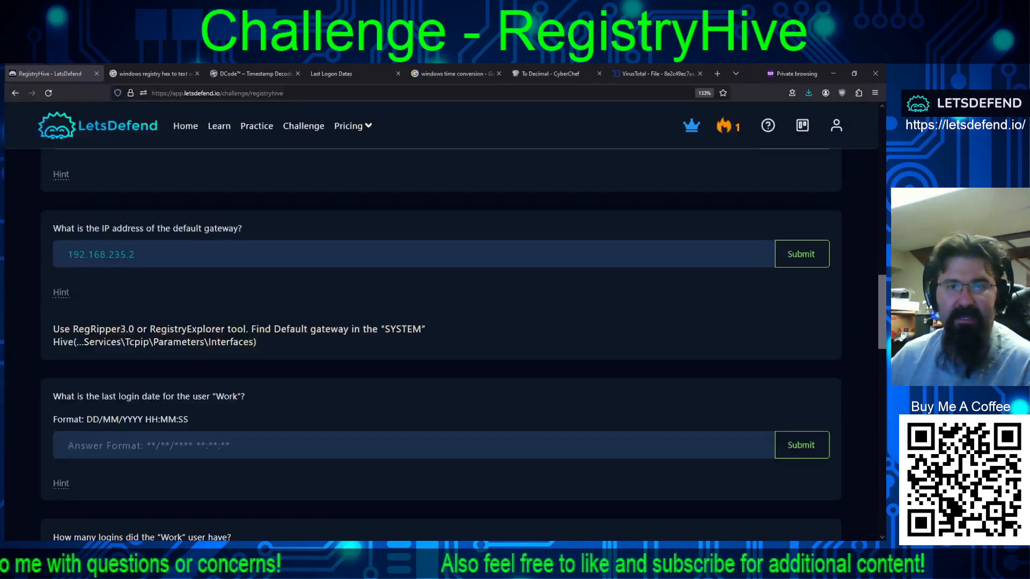
left_click(390, 550)
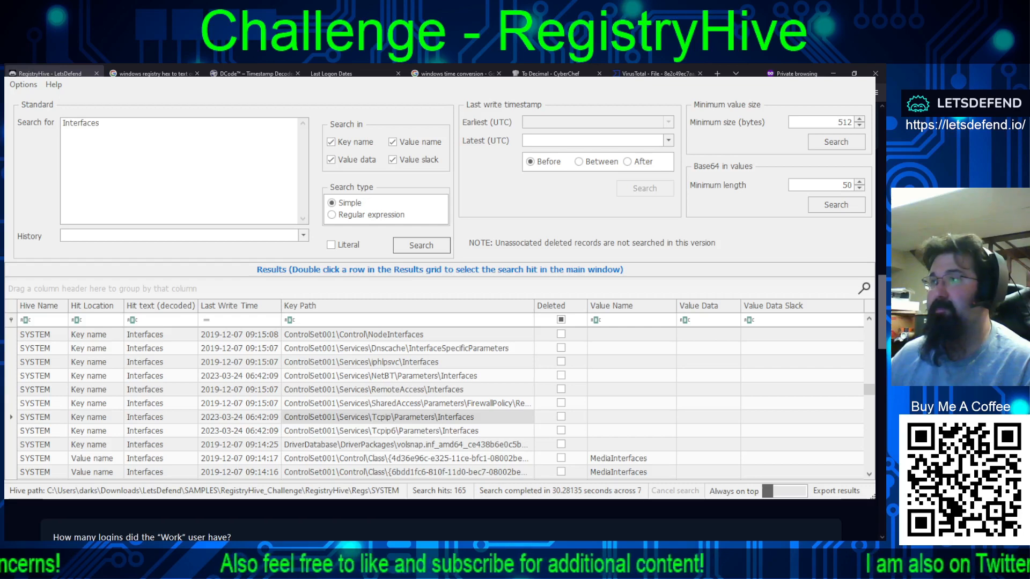
key("alt+Tab")
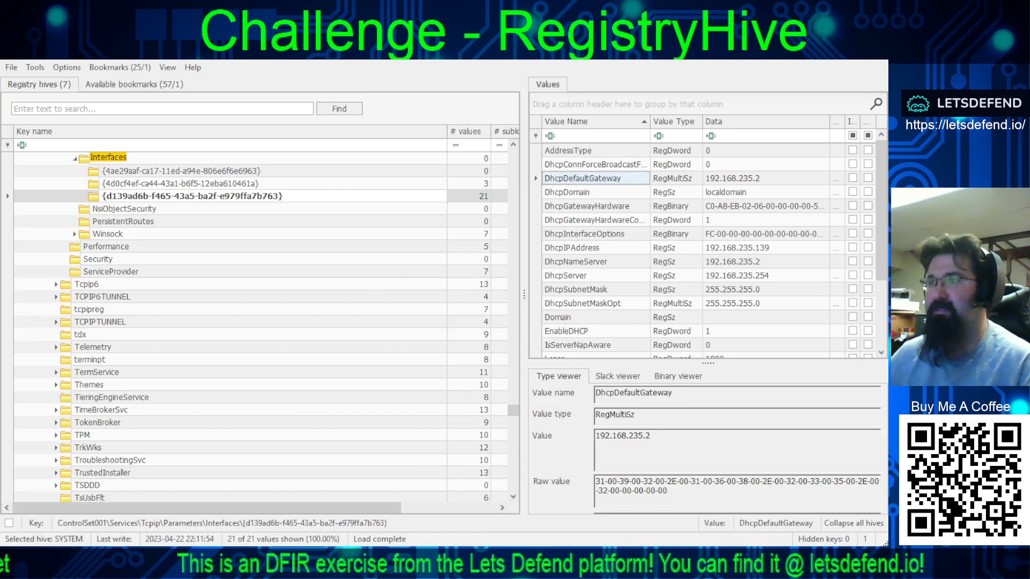
key("alt+Tab")
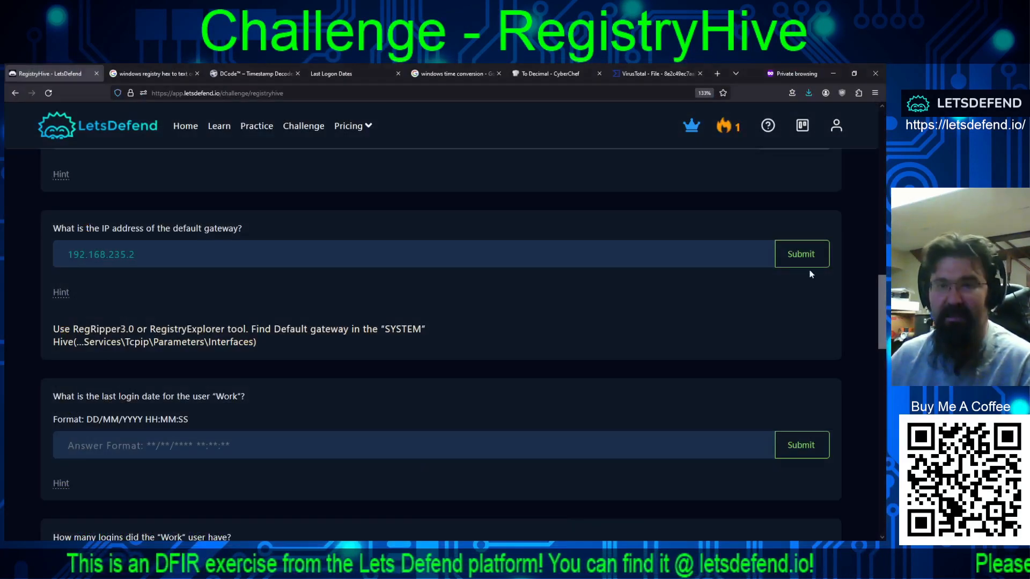
left_click(801, 254)
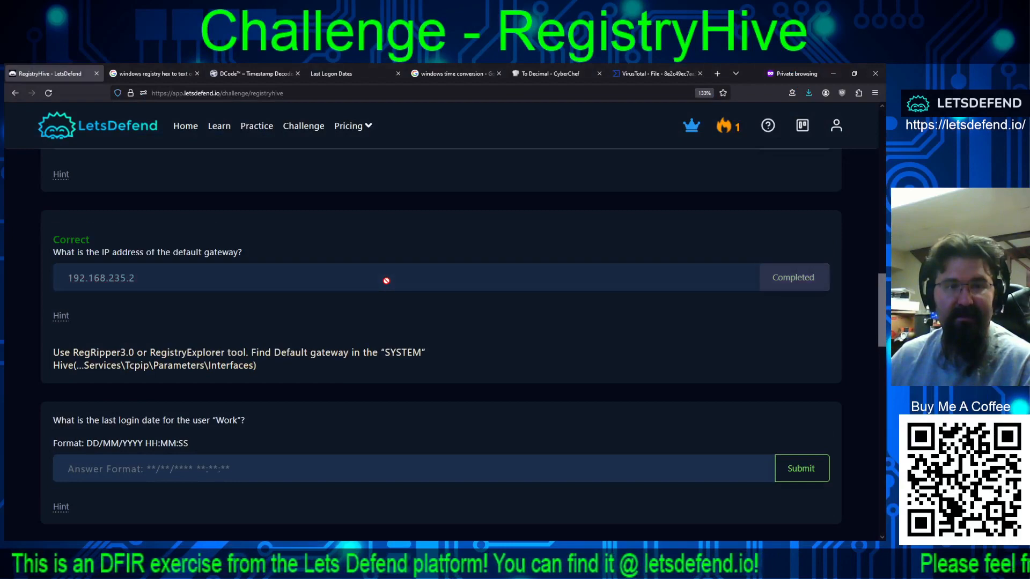
Step: Hide the default gateway hint and reveal the hint for the Work user's last login date
scroll(387, 280, "down", 3)
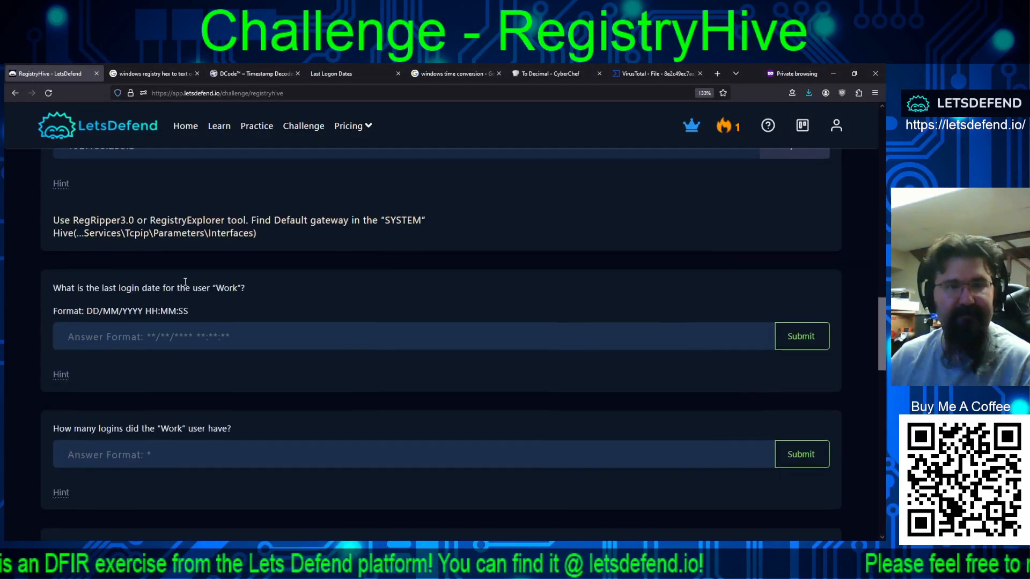
left_click(61, 184)
scroll(295, 237, "up", 2)
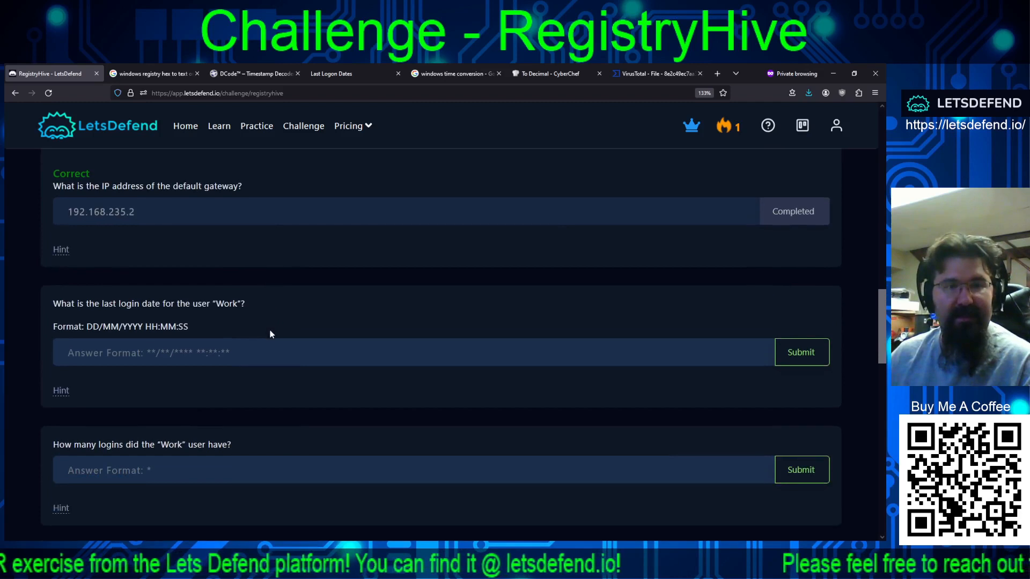
left_click(59, 392)
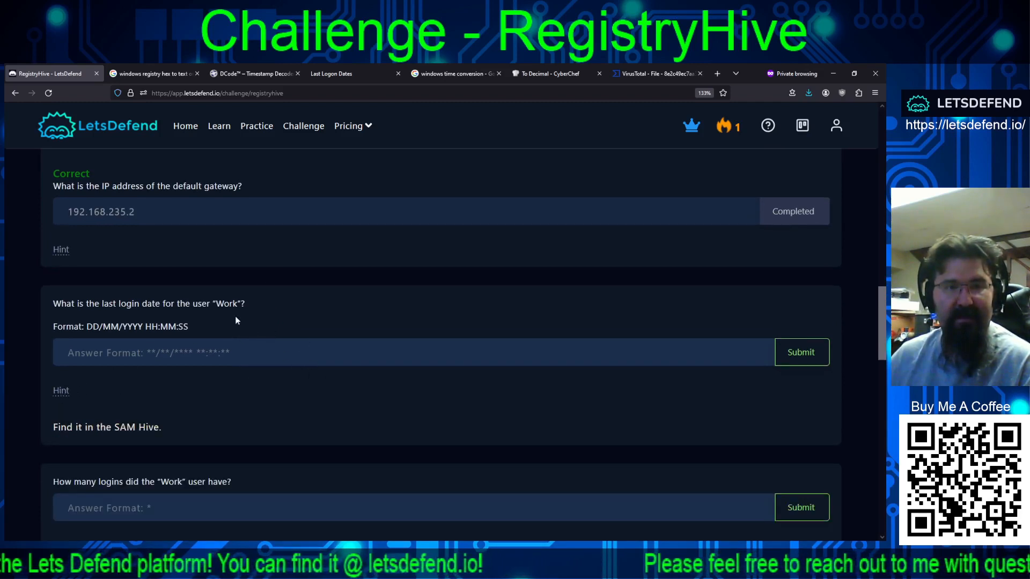
Step: Search the hives for "Work" in Registry Explorer and jump to the SAM hit SAM\Domains\Account\Users\Names\Work
double_click(225, 302)
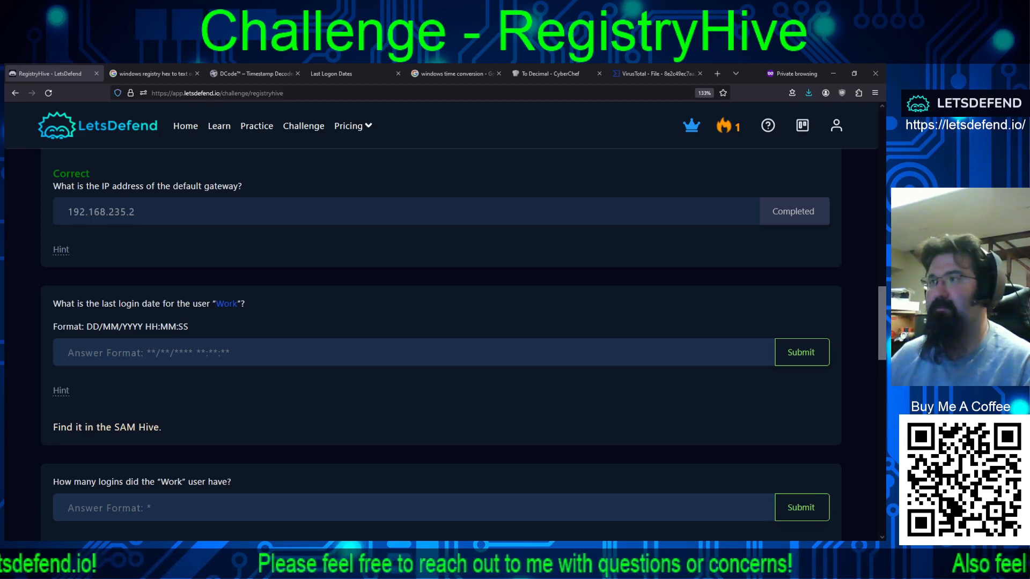
key("alt+Tab")
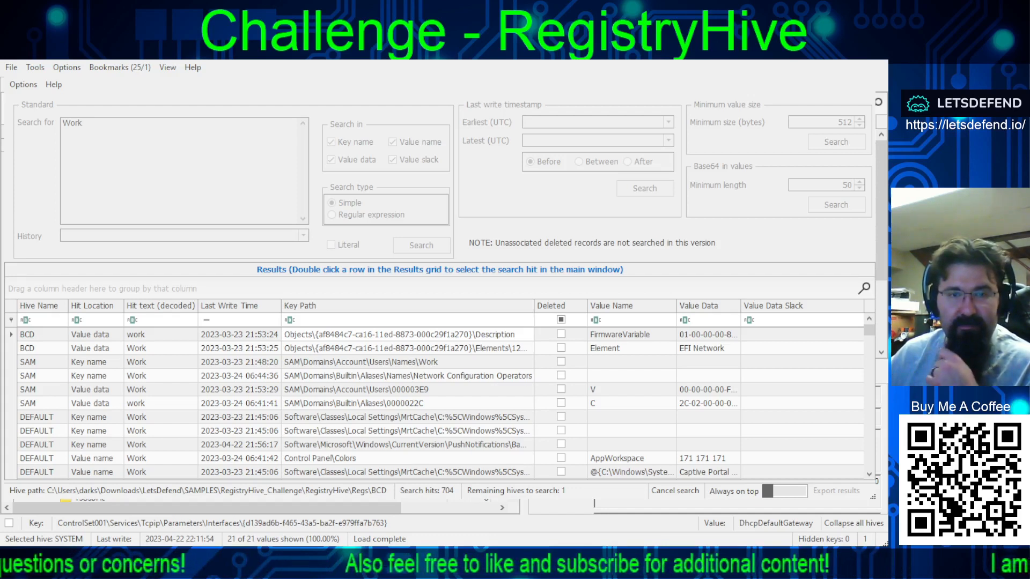
double_click(378, 362)
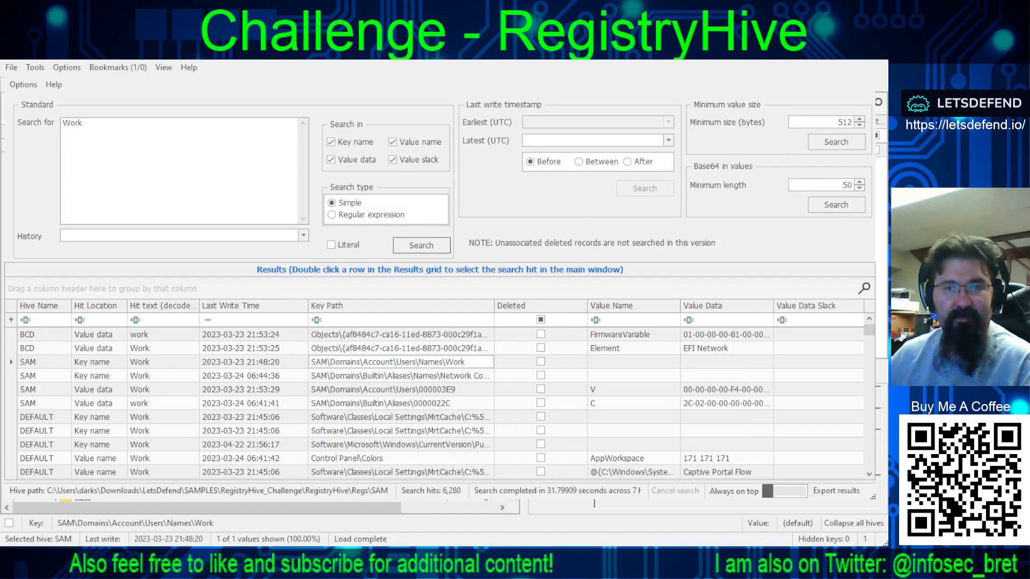
scroll(646, 422, "down", 1)
scroll(646, 421, "down", 10)
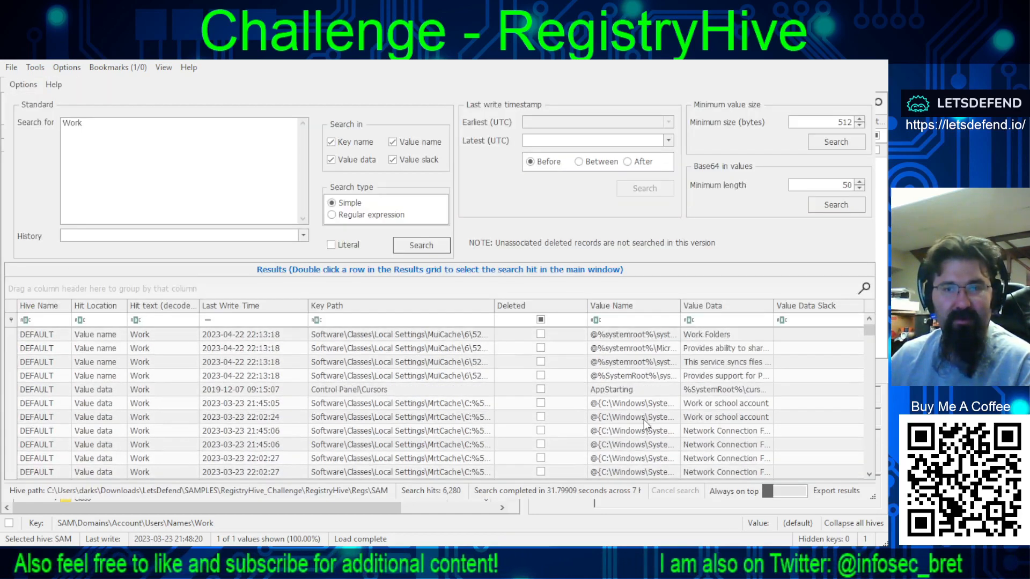
left_click_drag(865, 335, 833, 300)
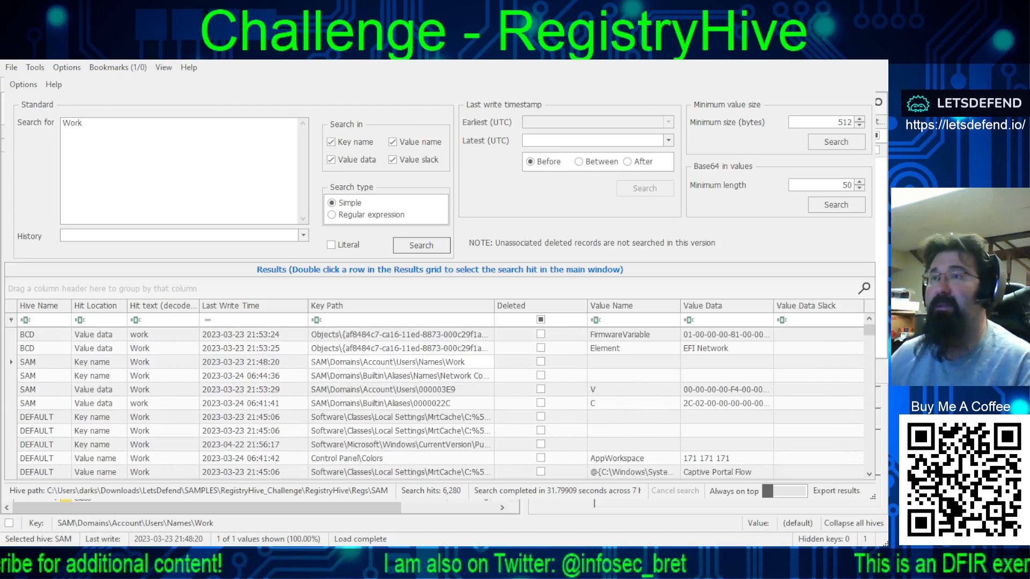
Step: Close the search window and return to the Work user's last login question on LetsDefend
key("Escape")
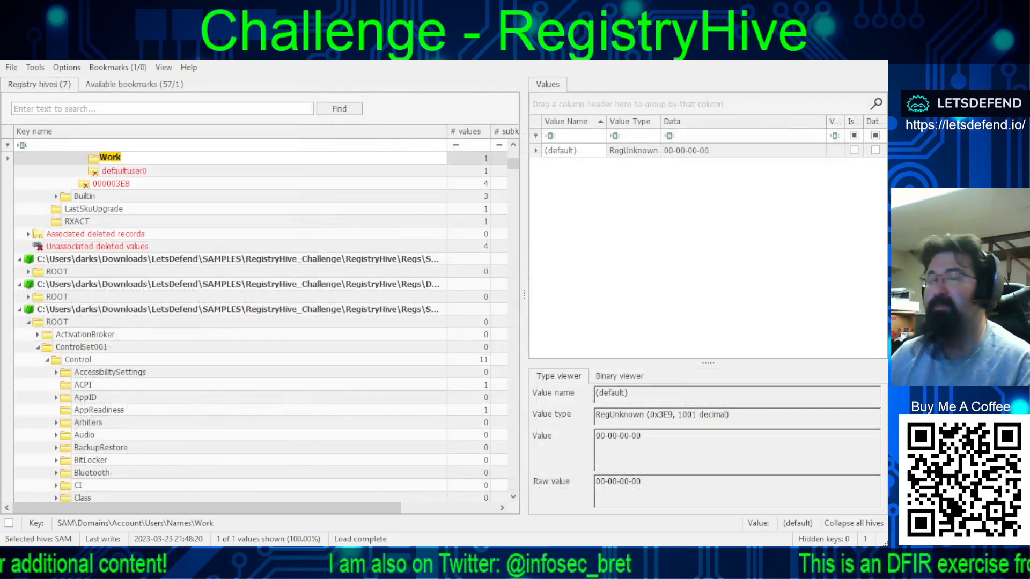
left_click(41, 400)
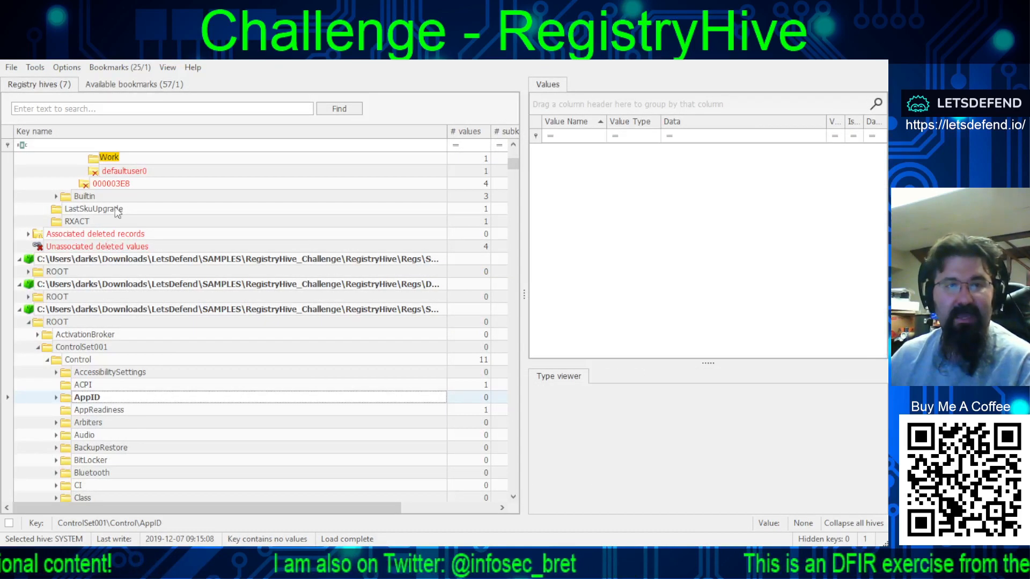
key("alt+Tab")
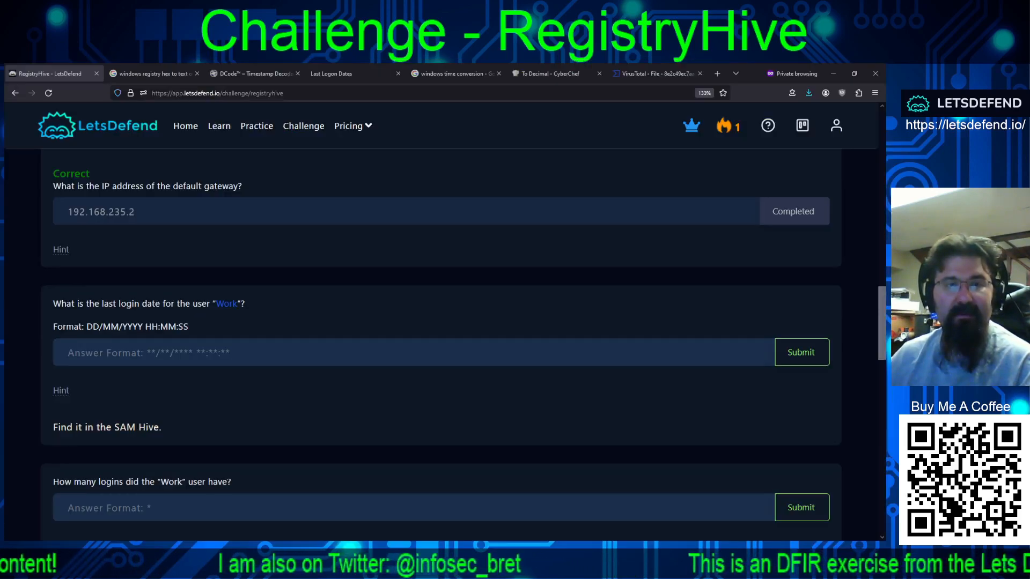
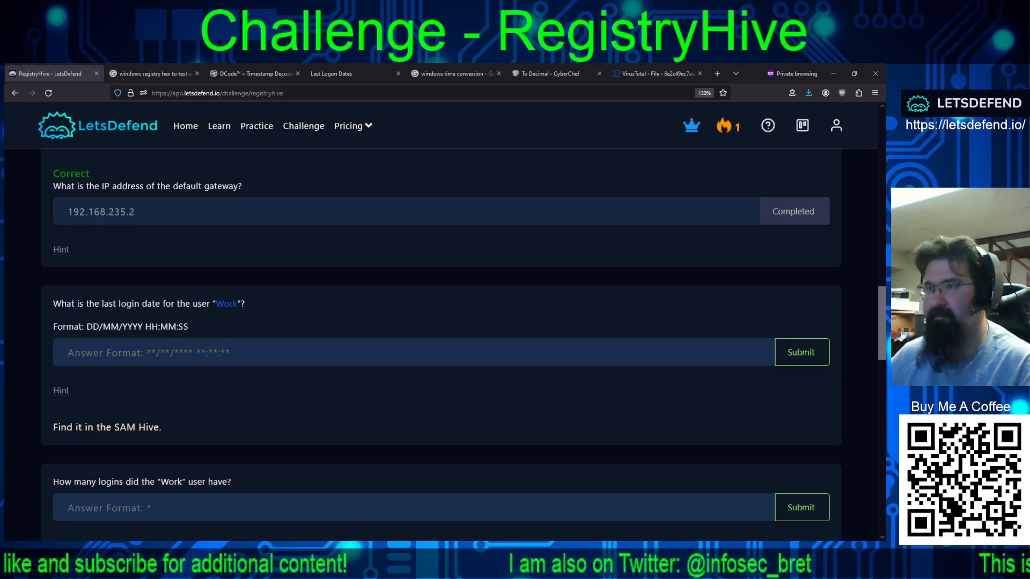
Step: Inspect the Work key and the user accounts table of the SAM hive's Users key in Registry Explorer, widening the key tree
key("alt+Tab")
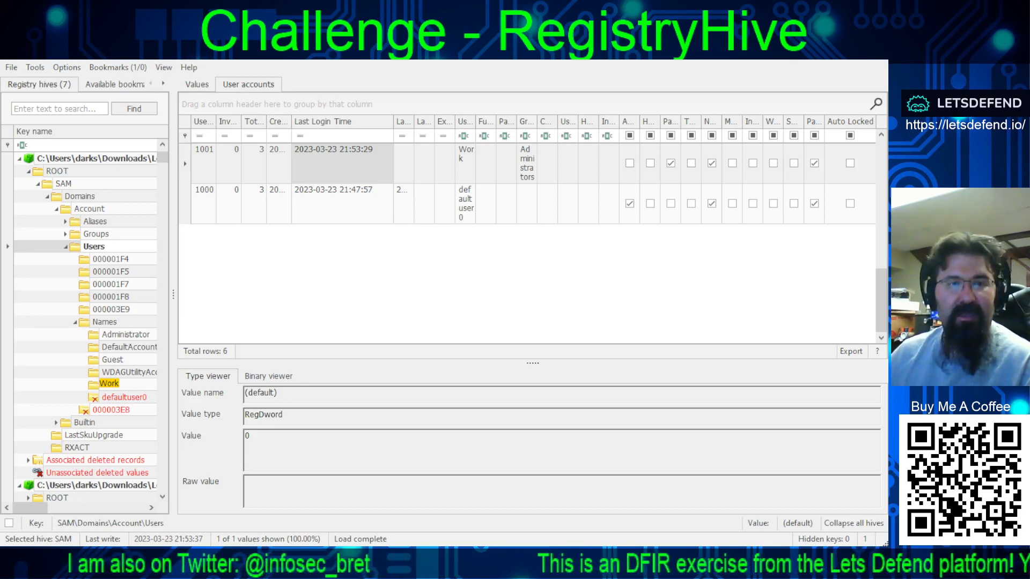
left_click(111, 383)
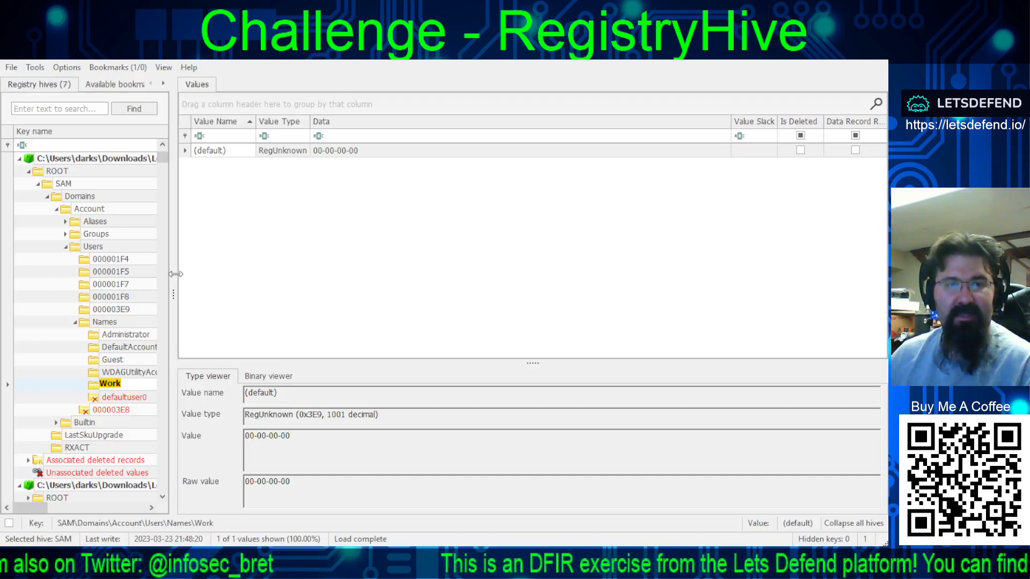
left_click_drag(176, 274, 346, 294)
left_click(113, 320)
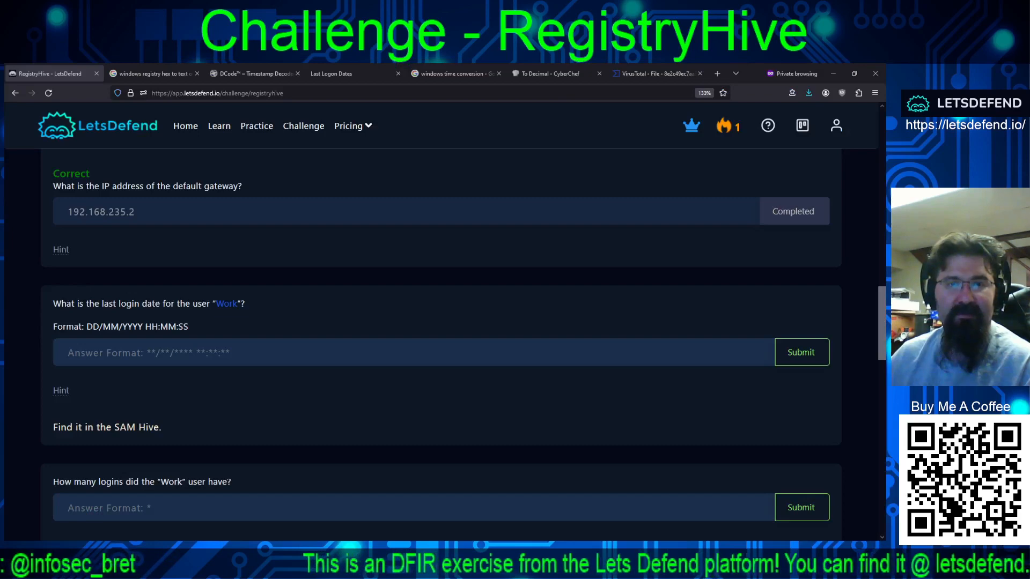
left_click(95, 247)
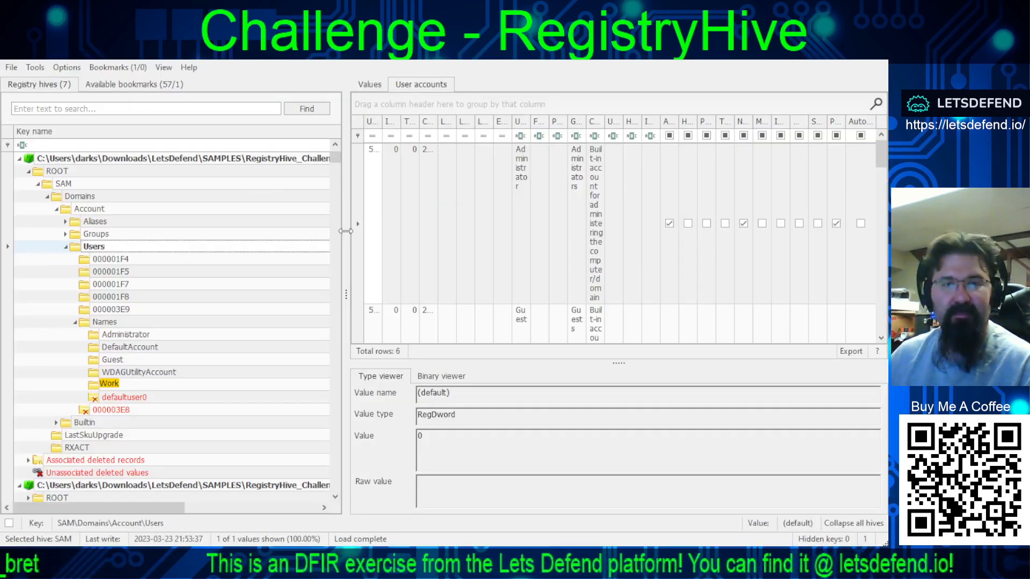
Step: Widen the user accounts table and its Last Login Time column, and take the Work user's last login time over to LetsDefend
left_click_drag(346, 230, 94, 234)
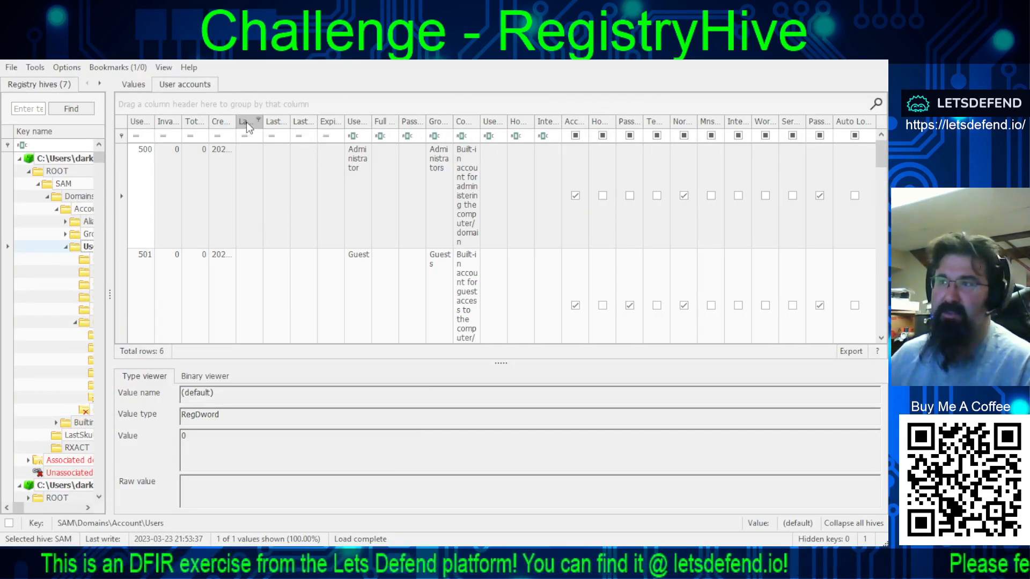
scroll(246, 121, "down", 1)
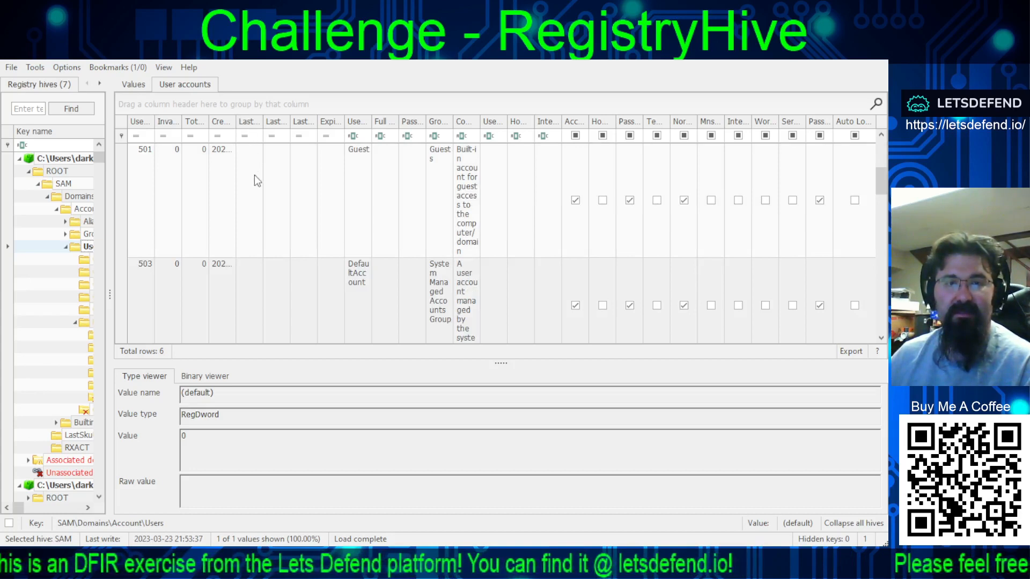
scroll(247, 254, "down", 1)
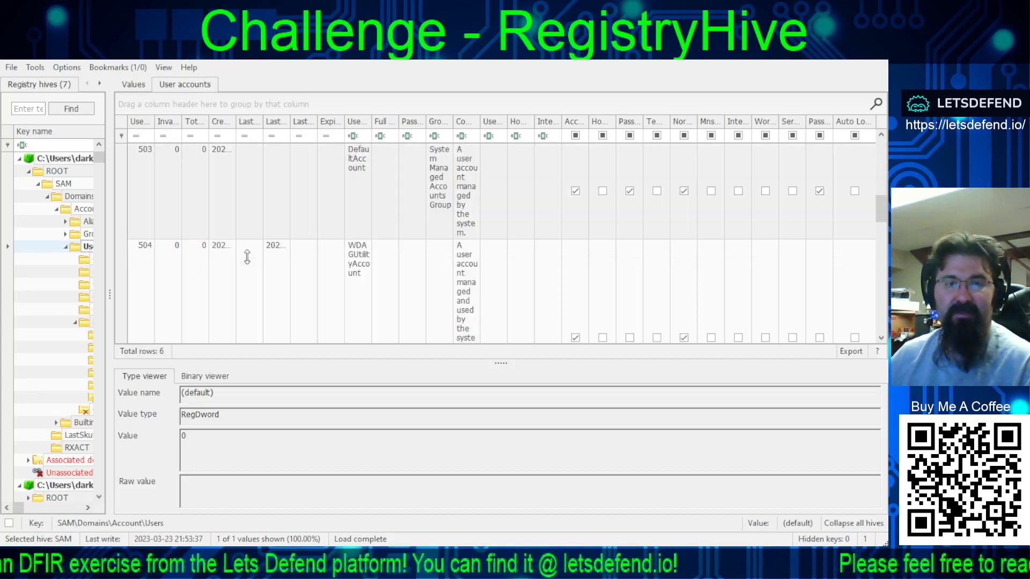
scroll(247, 257, "down", 3)
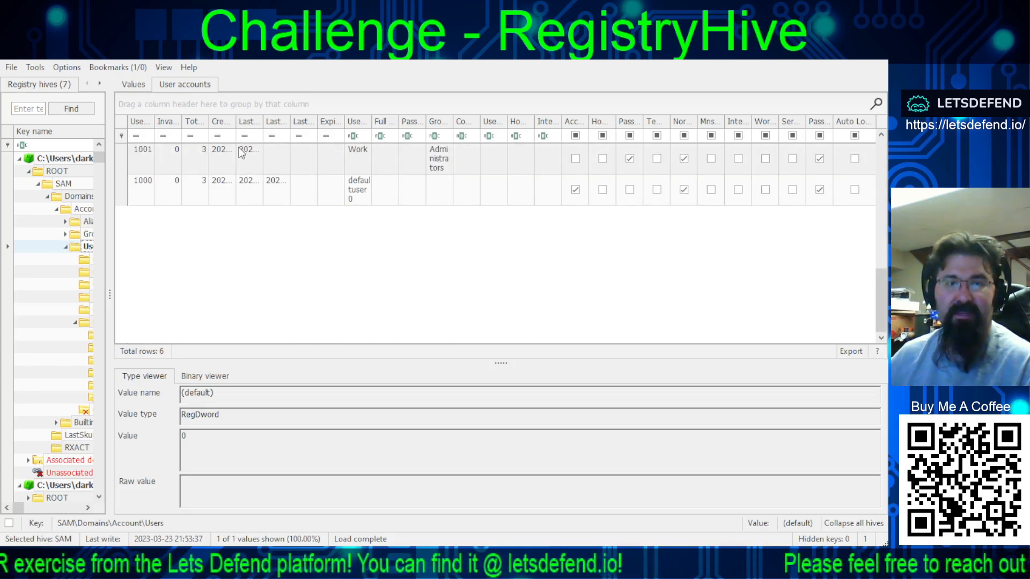
left_click(246, 152)
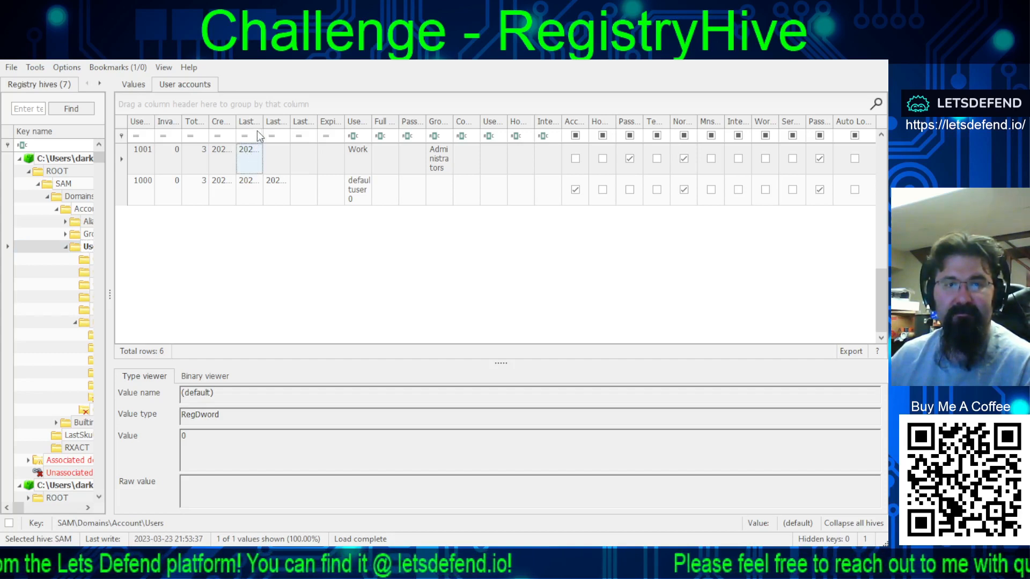
left_click_drag(263, 119, 384, 121)
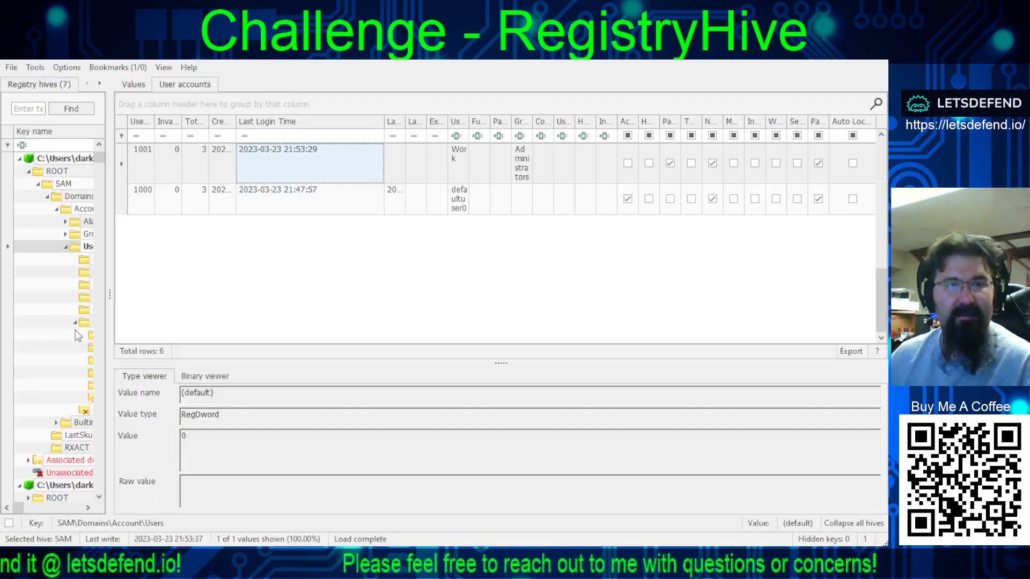
key("alt+Tab")
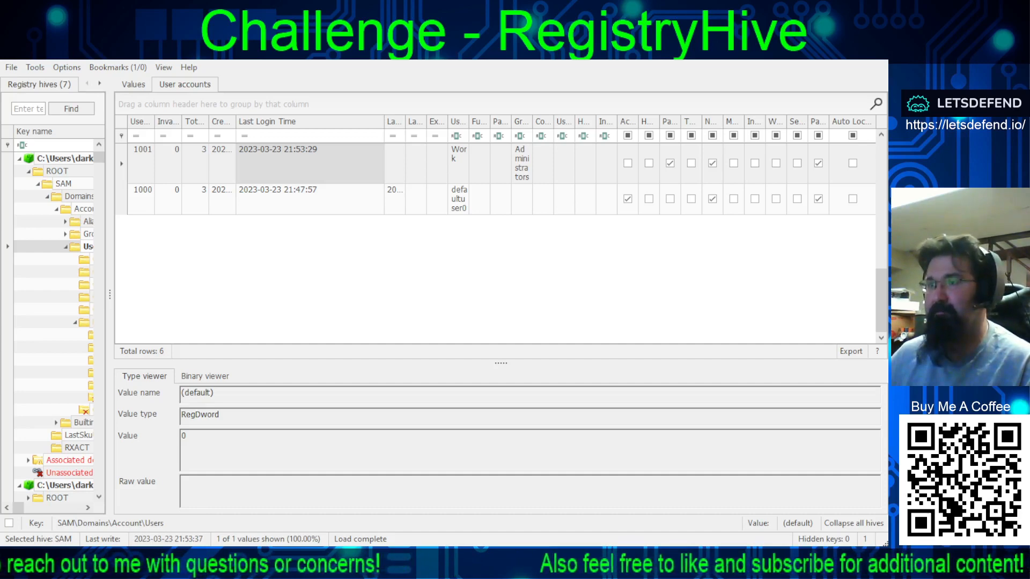
key("alt+Tab")
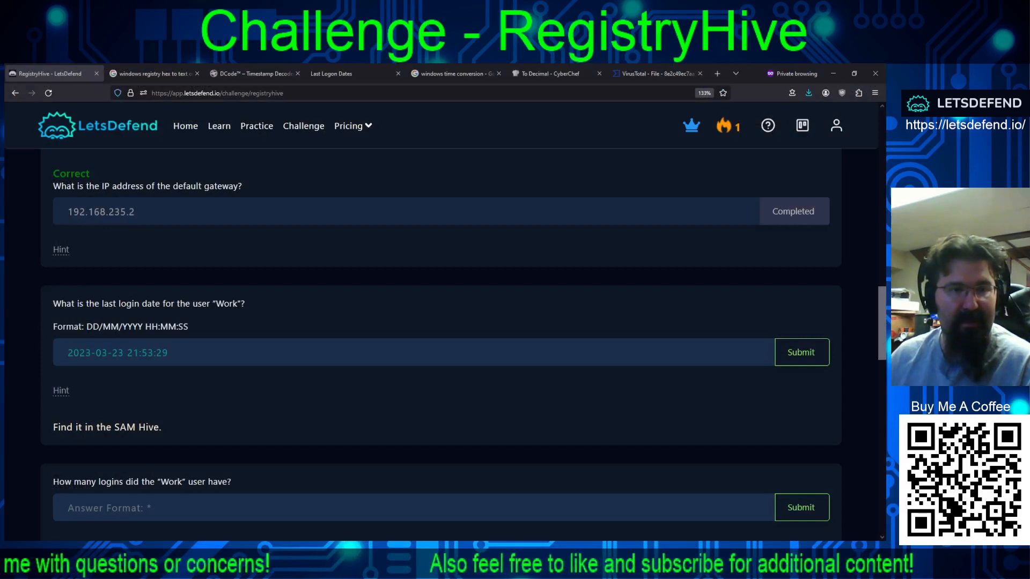
Step: Try submitting the Work user's last login date as 2023/03/23 21:53:29, with slashes instead of dashes
key("BackSpace")
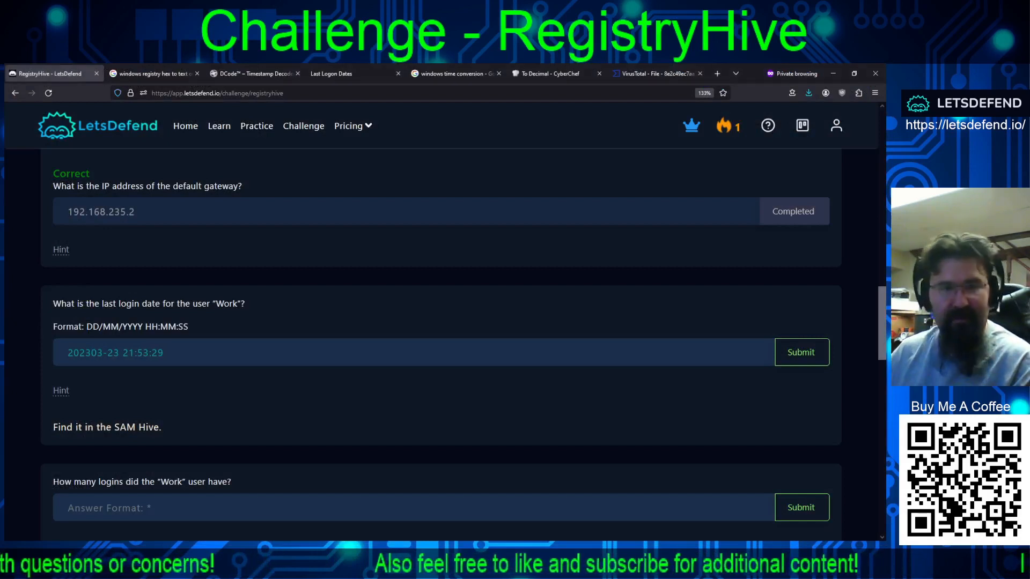
type("/")
key("Right")
key("Right")
key("Delete")
type("/")
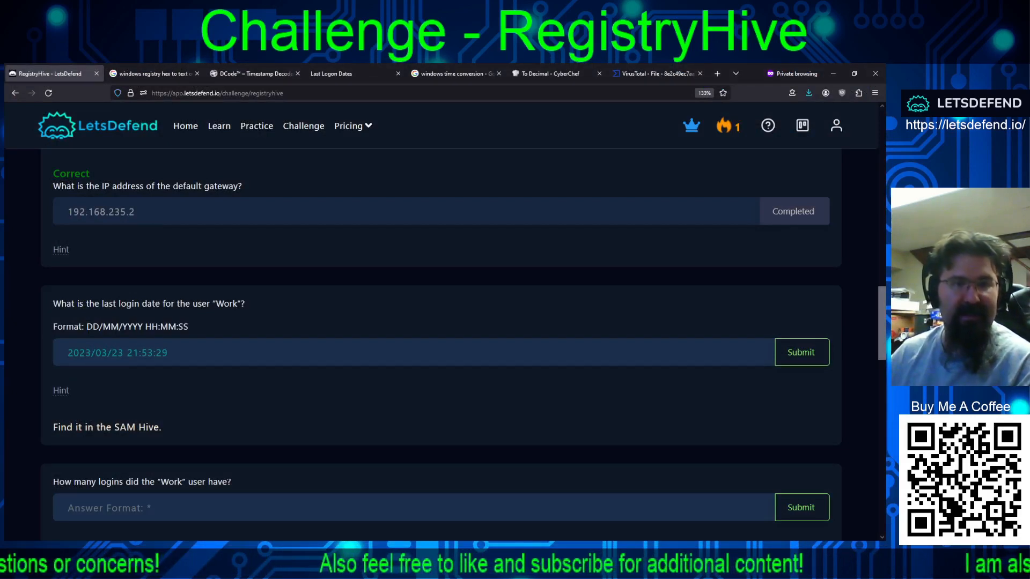
left_click(813, 361)
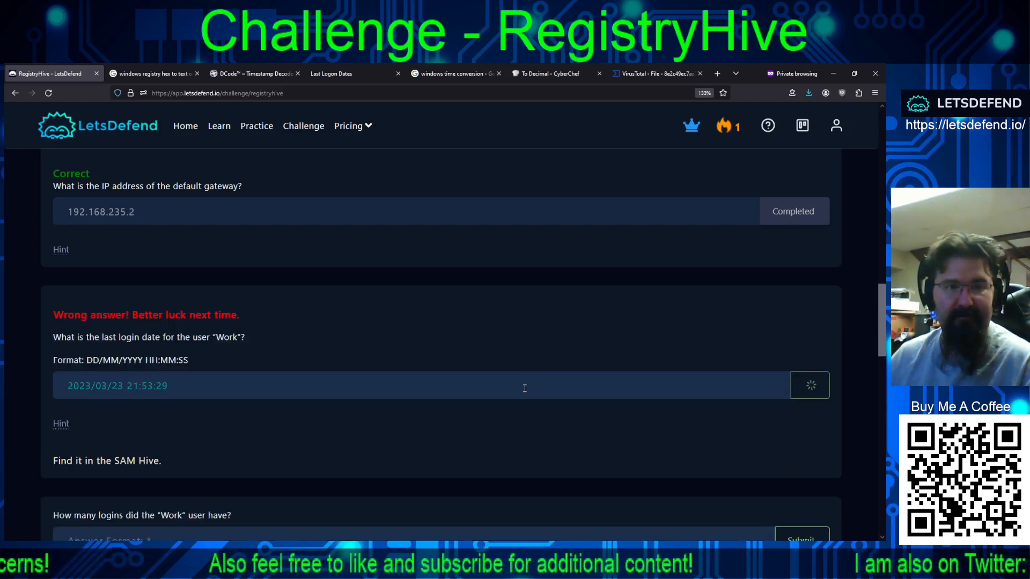
Step: Replace the last login answer with the copied login time and remove the leading "Last Login Time" text
left_click_drag(200, 391, 5, 389)
key("ctrl+v")
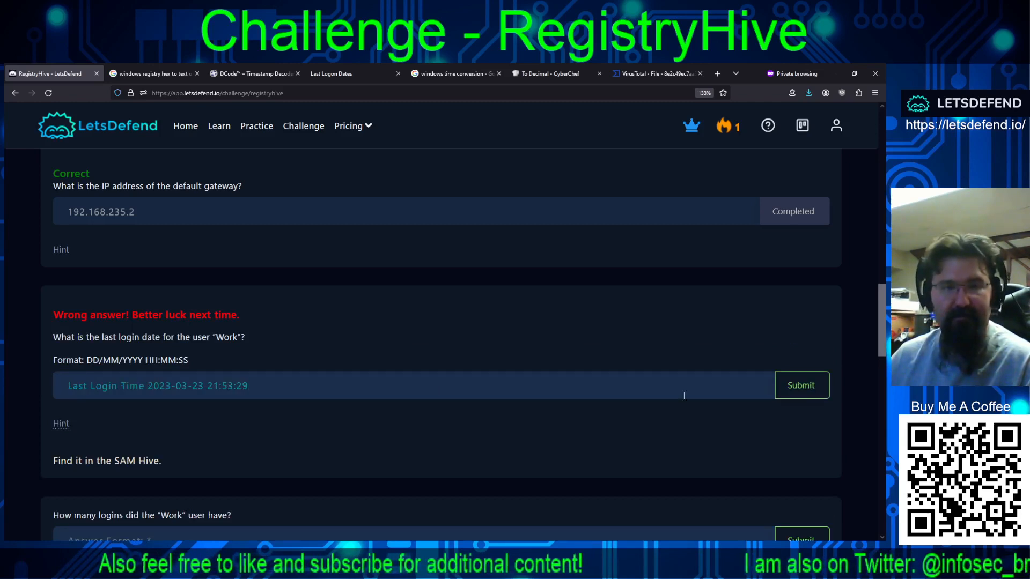
left_click_drag(147, 387, 5, 372)
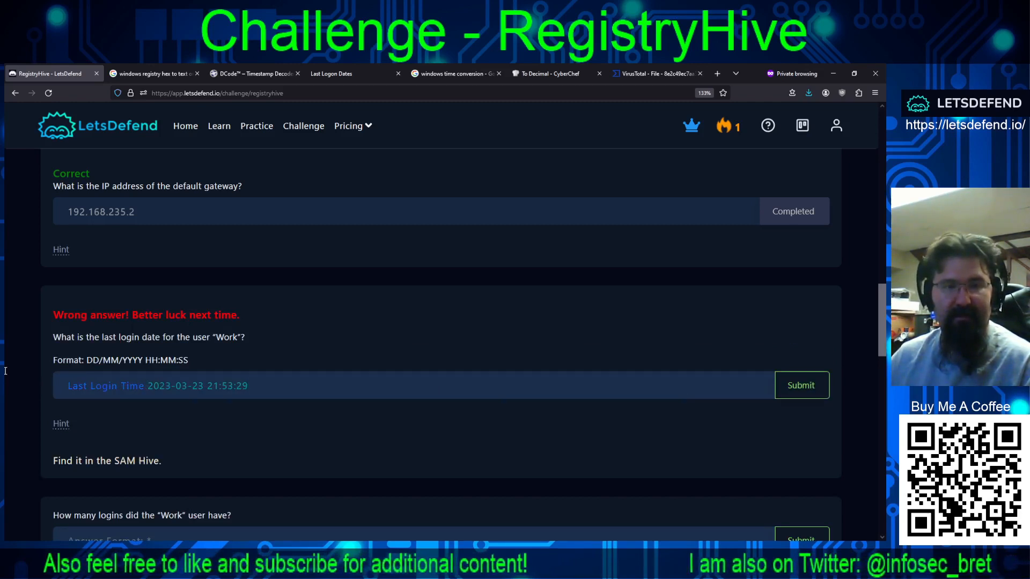
key("BackSpace")
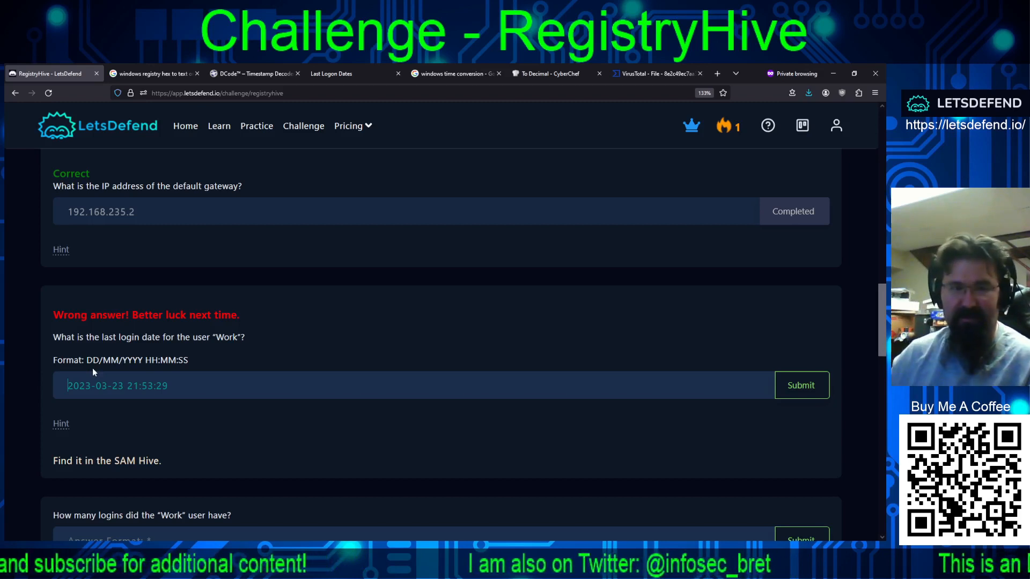
Step: Rearrange the last login date to DD/MM/YYYY order as 23/03/2023 21:53:29 and submit the answer
type("23/")
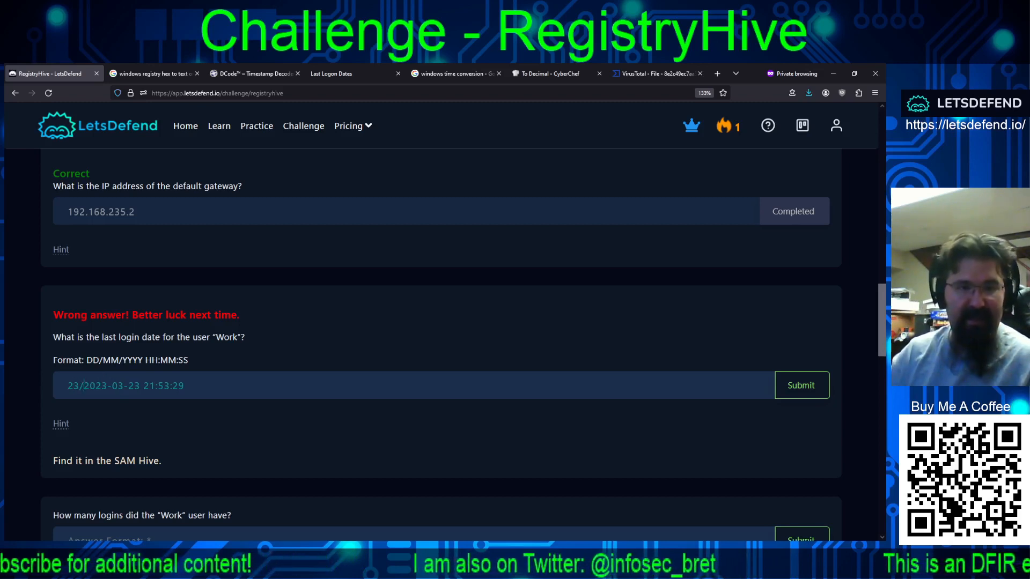
type("03")
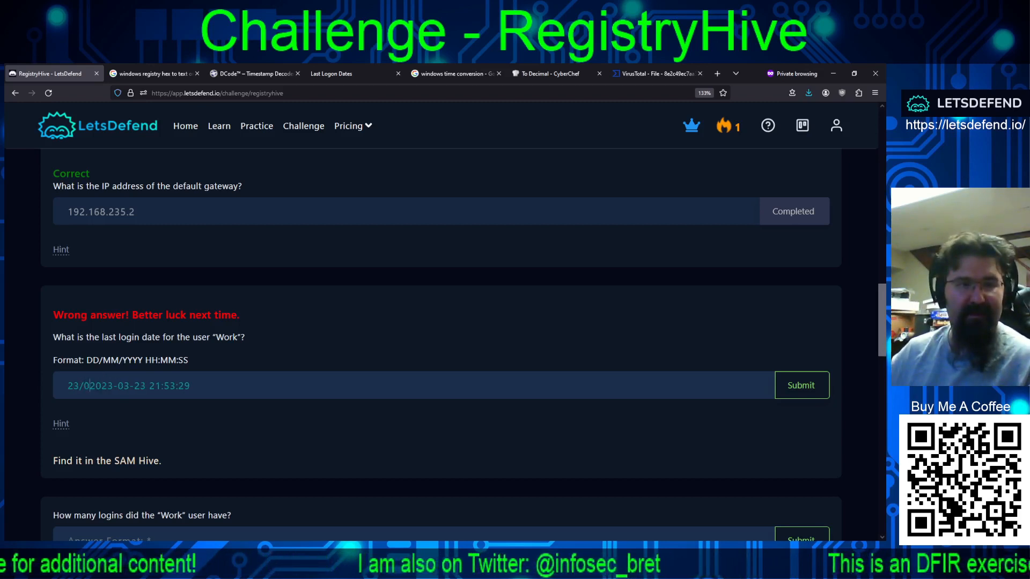
type("/")
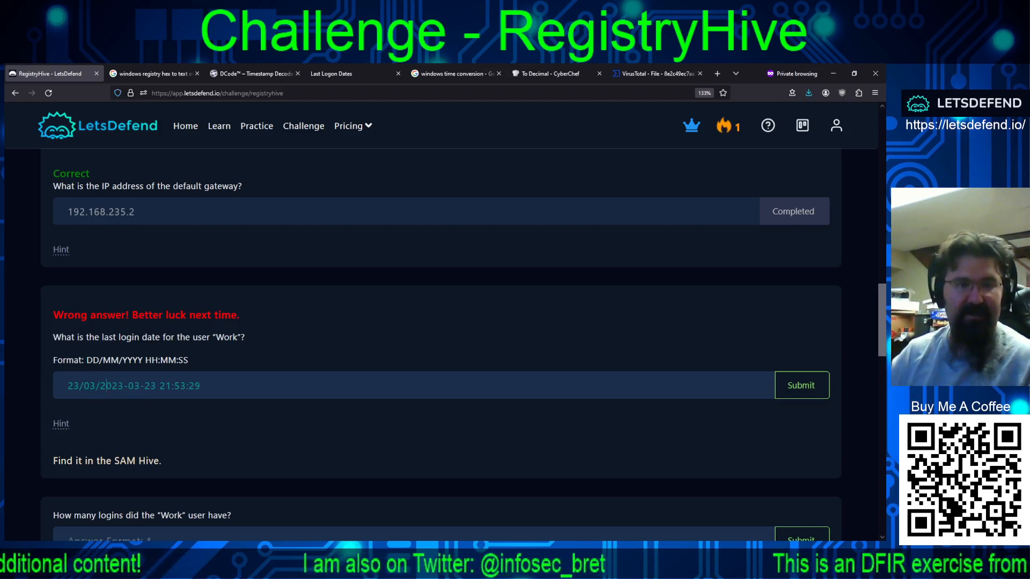
key("Right")
key("Right")
key("Right")
key("Delete")
key("Delete")
key("Delete")
key("Delete")
key("Delete")
key("Delete")
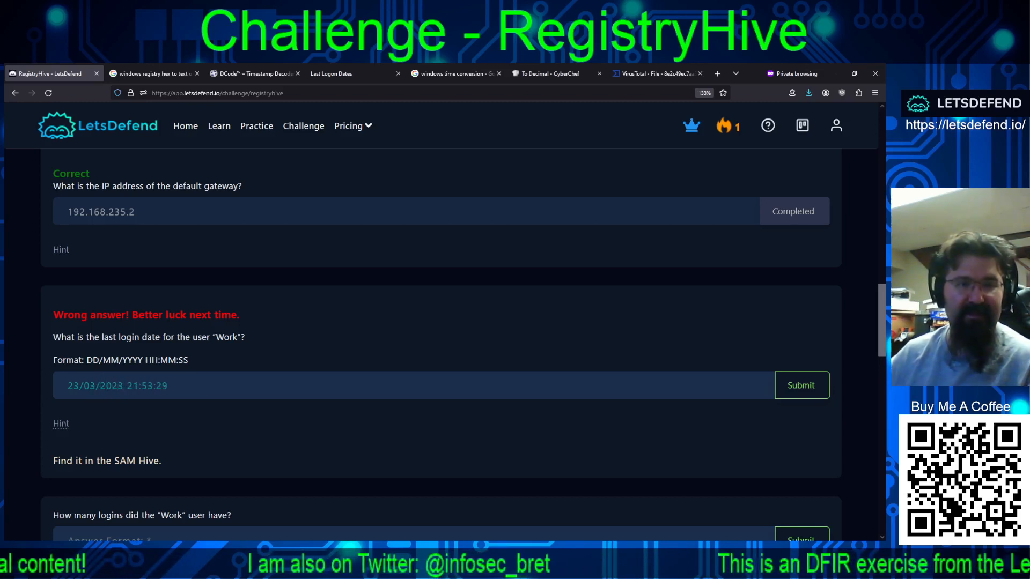
key("ctrl+a")
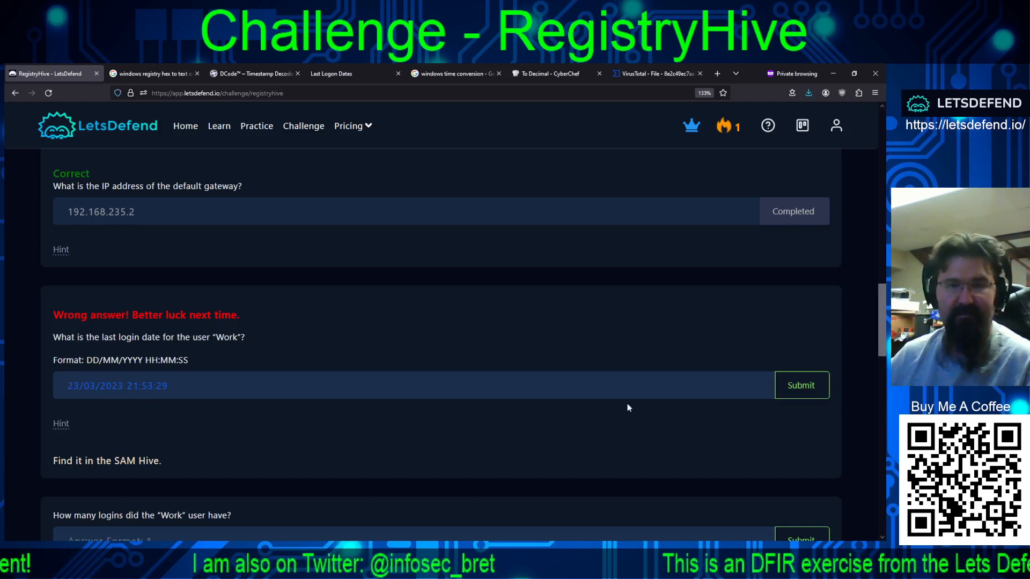
left_click(778, 385)
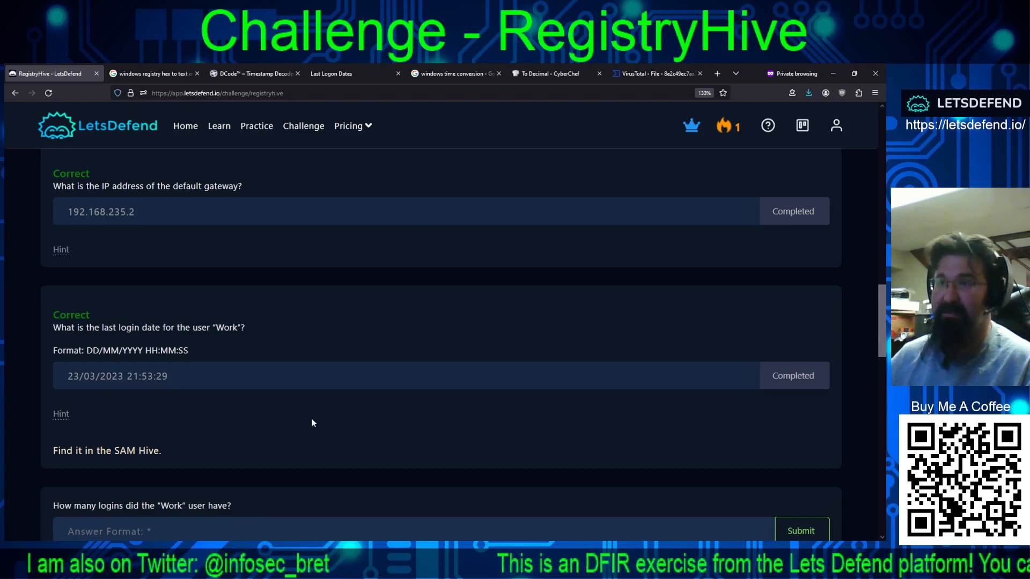
Step: Review the expected date formats of the answered questions and check the hint for the Work user's login count, hiding it again
scroll(309, 419, "up", 2)
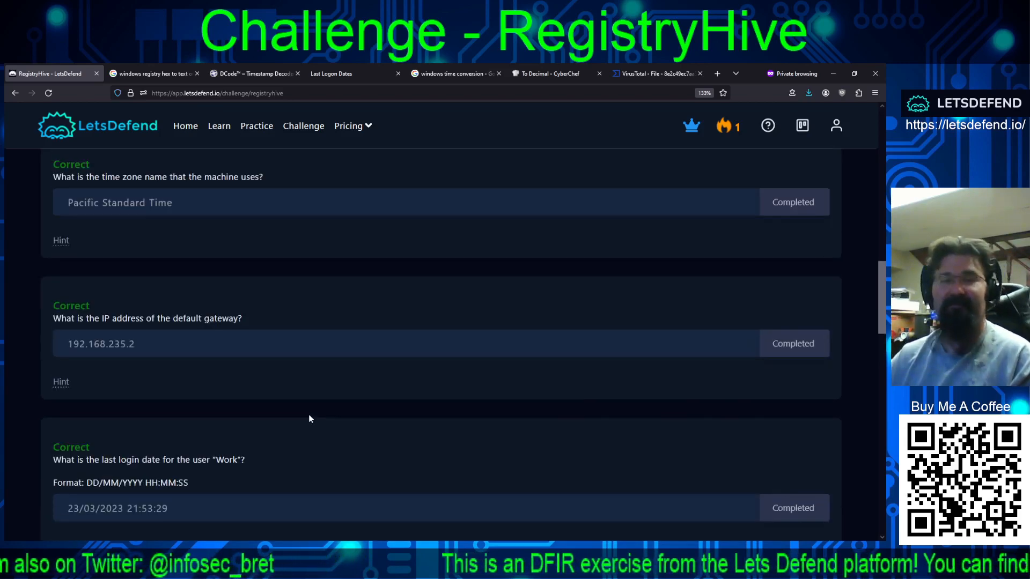
scroll(330, 416, "up", 3)
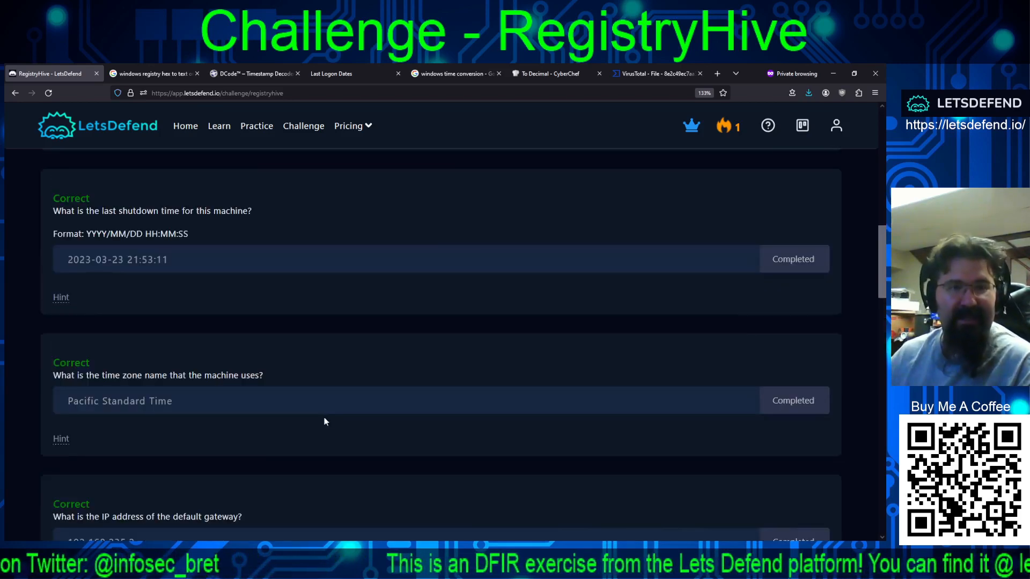
scroll(321, 412, "down", 3)
scroll(321, 416, "down", 3)
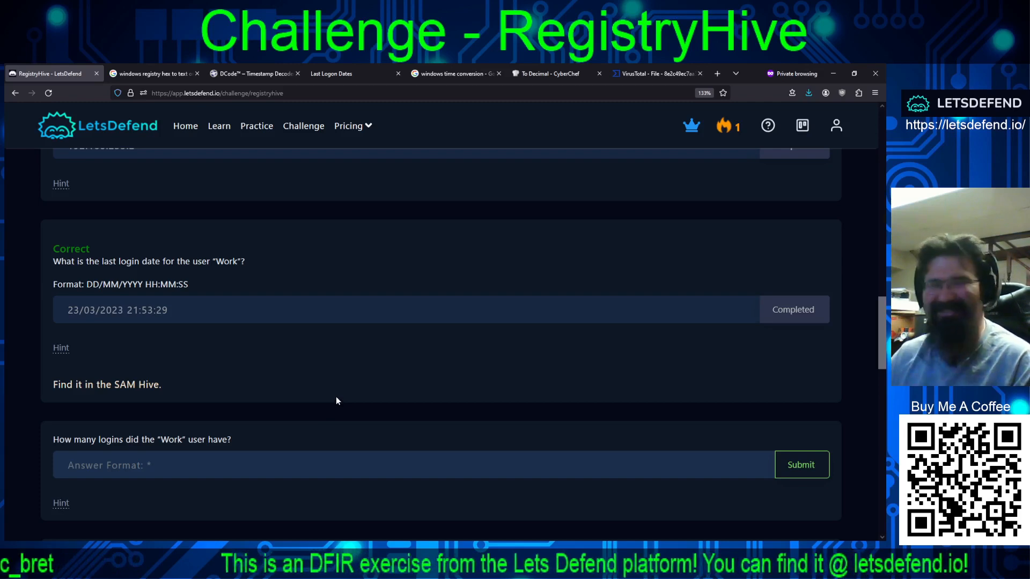
scroll(336, 395, "down", 2)
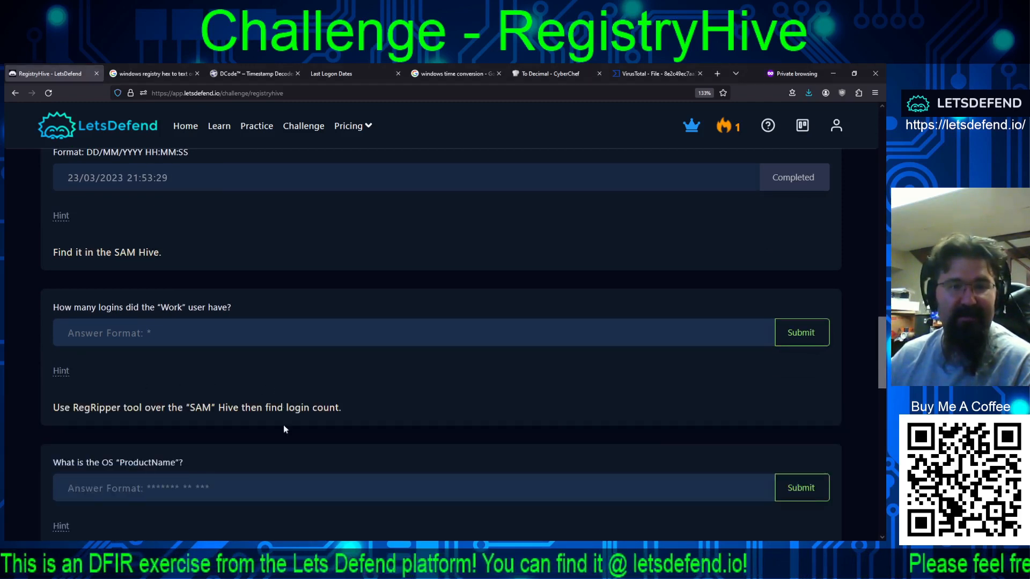
left_click(61, 371)
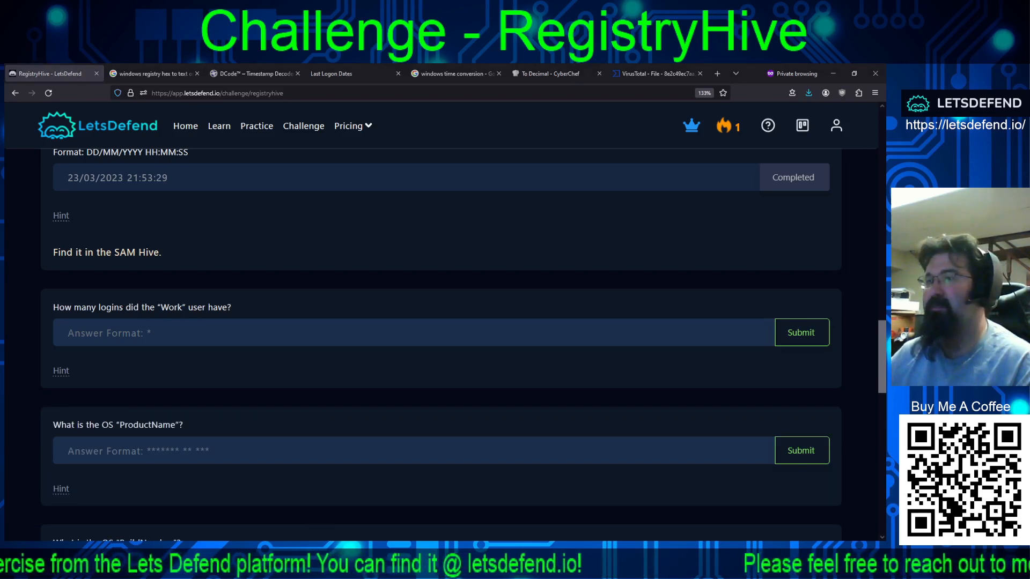
Step: Switch to Registry Explorer, widen the Total Login Count column and check the Work user's value
key("alt+Tab")
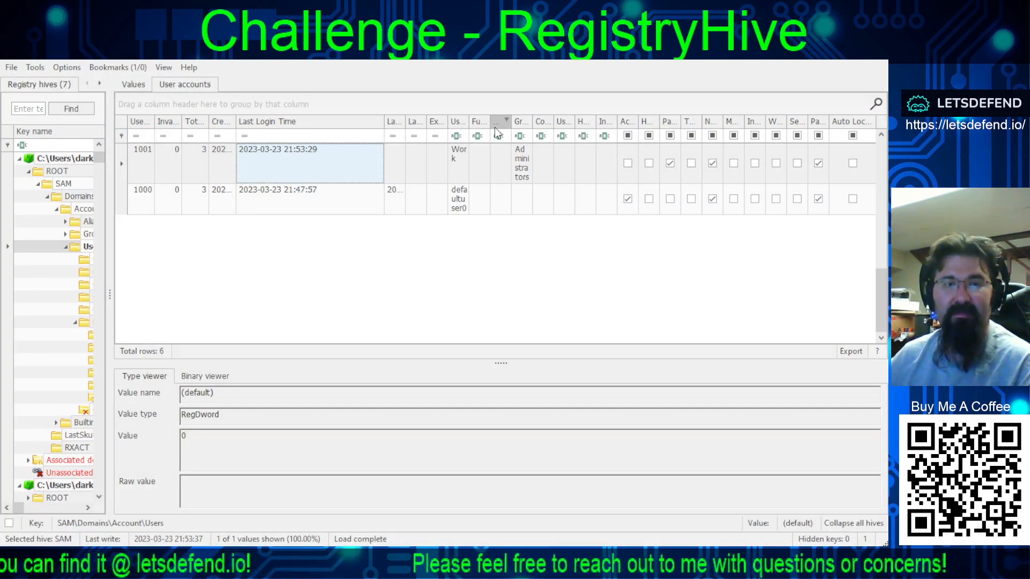
left_click_drag(210, 122, 309, 124)
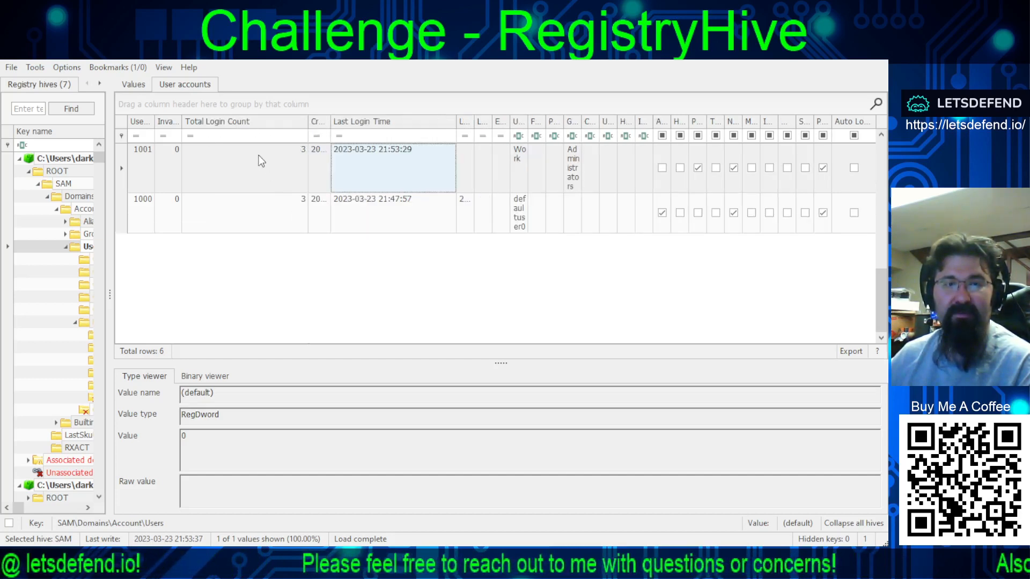
left_click(210, 155)
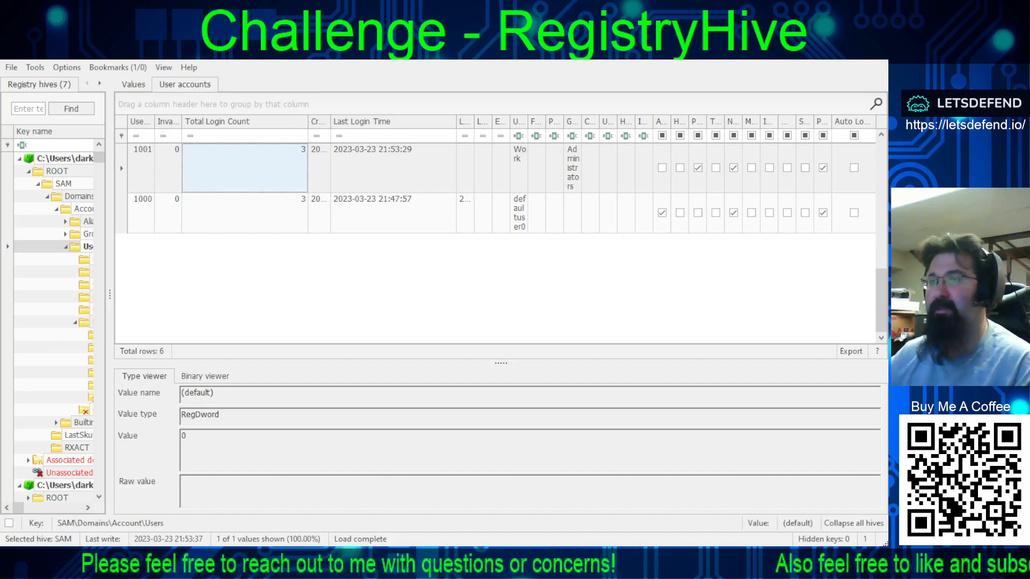
Step: Return to LetsDefend and submit 3 as the number of logins for the Work user
key("alt+Tab")
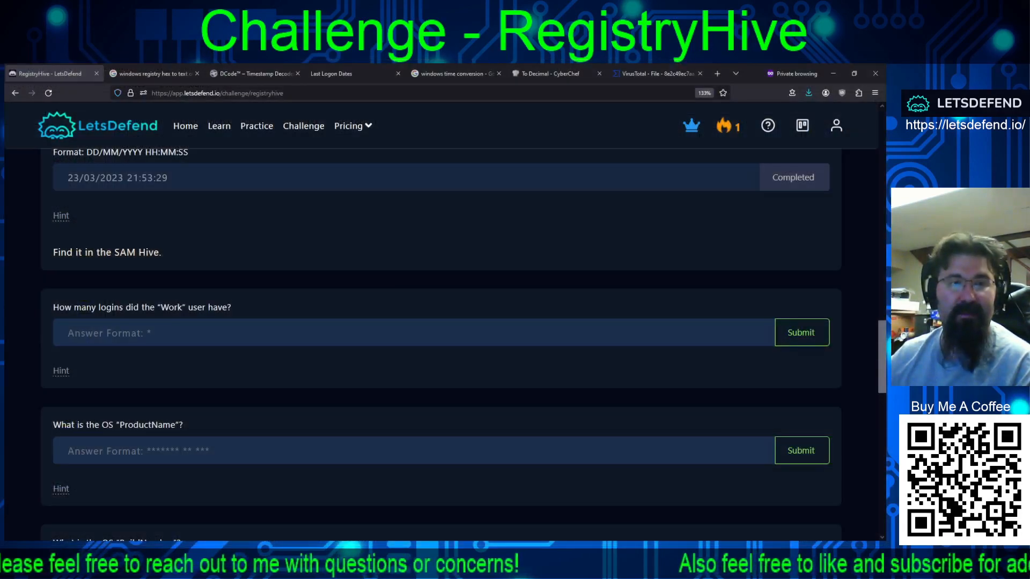
left_click(99, 334)
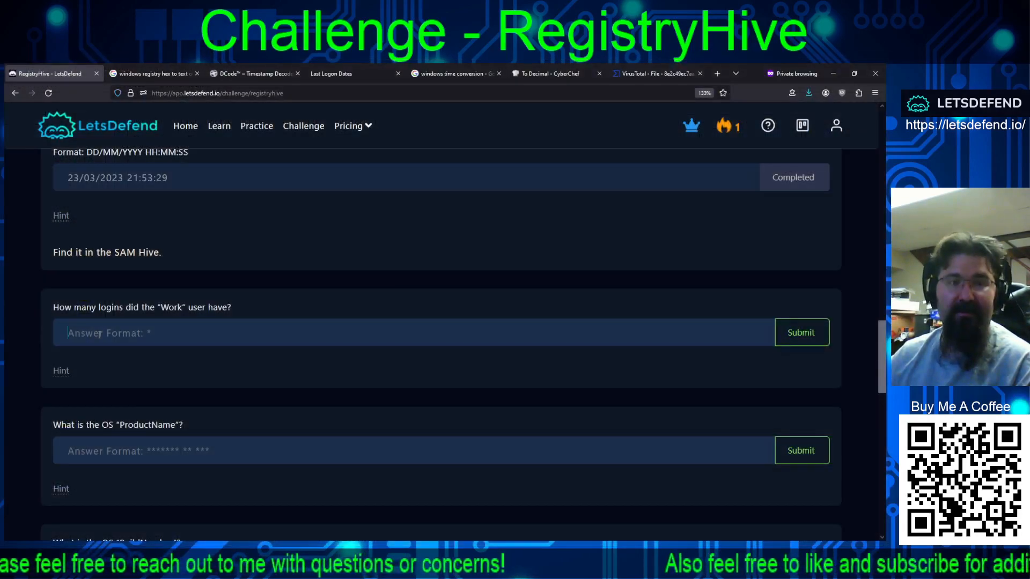
type("3")
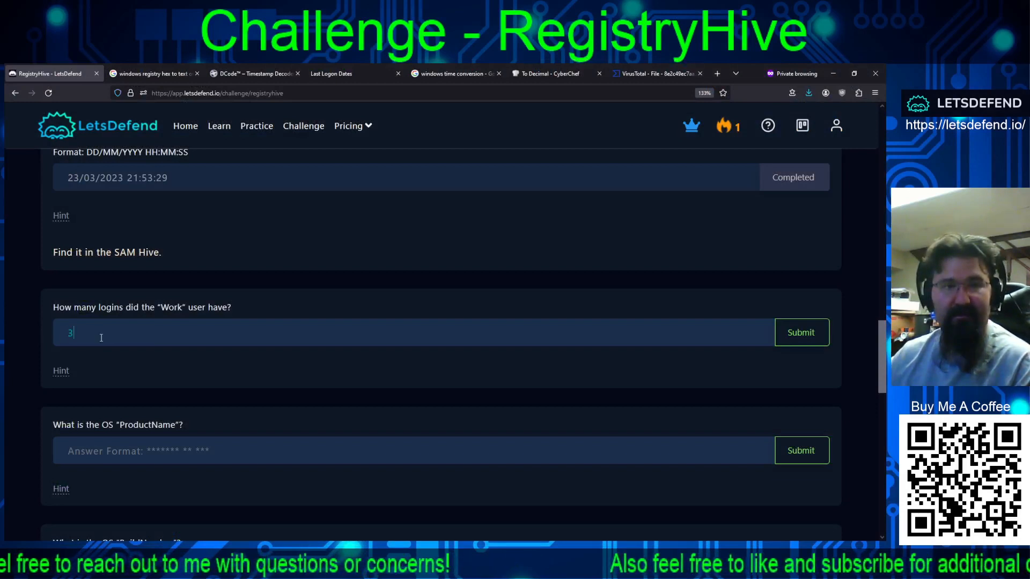
left_click(787, 344)
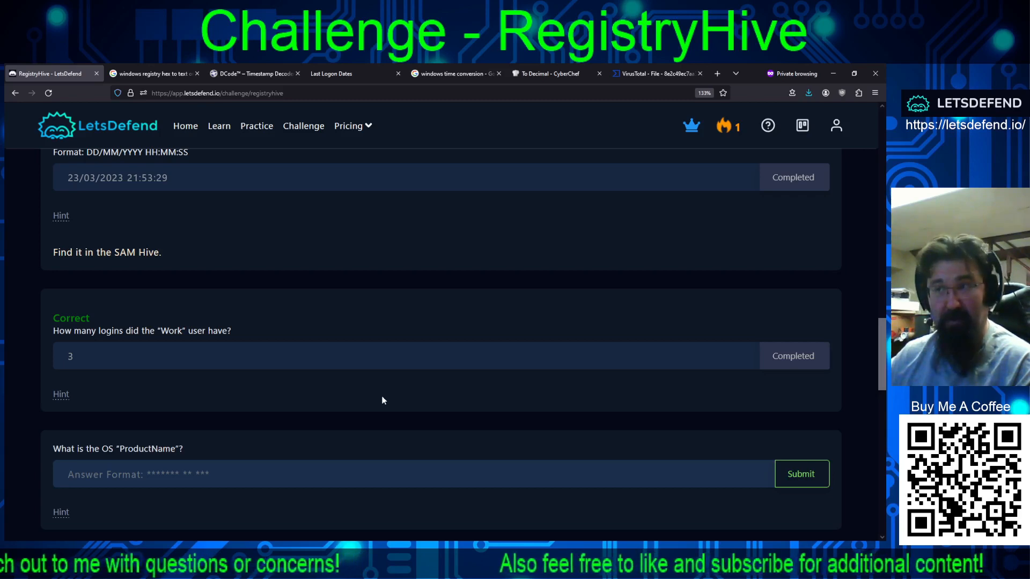
Step: Reveal the hint for the OS ProductName question and select the term "ProductName" in the question text
scroll(334, 349, "down", 3)
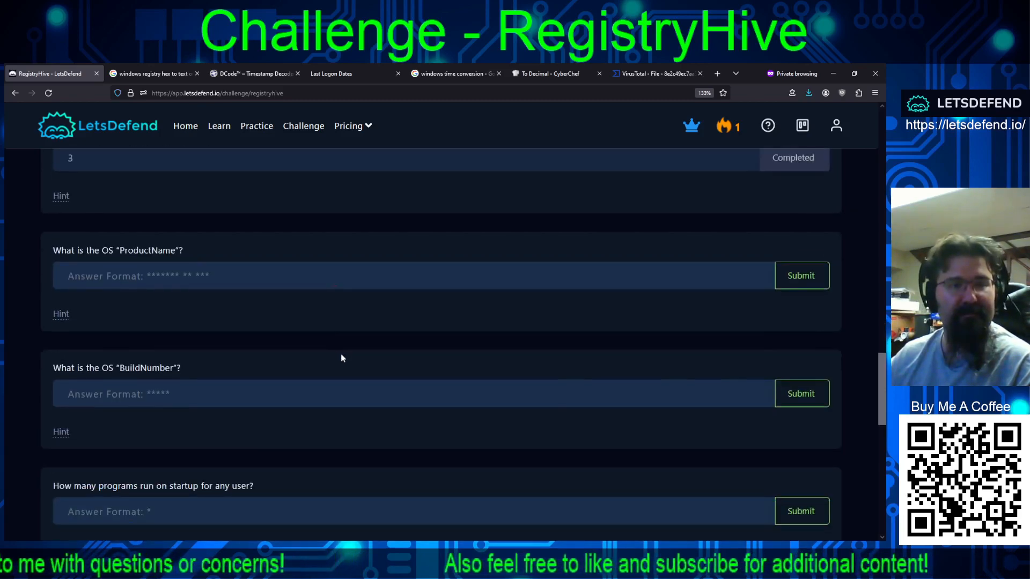
left_click(63, 315)
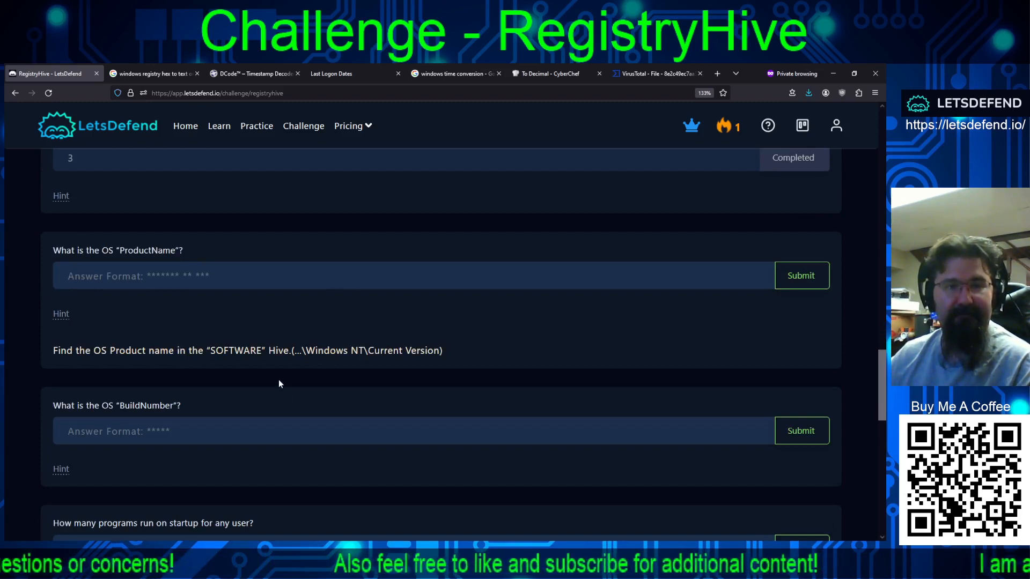
left_click_drag(180, 250, 121, 246)
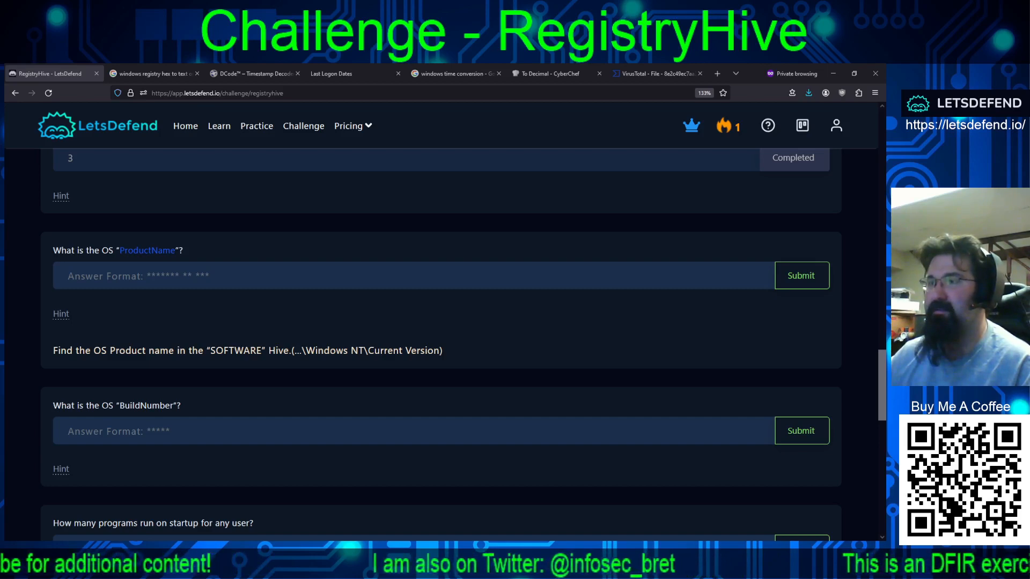
Step: Switch to Registry Explorer and search all loaded hives for "ProductName", replacing the previous search term
key("alt+Tab")
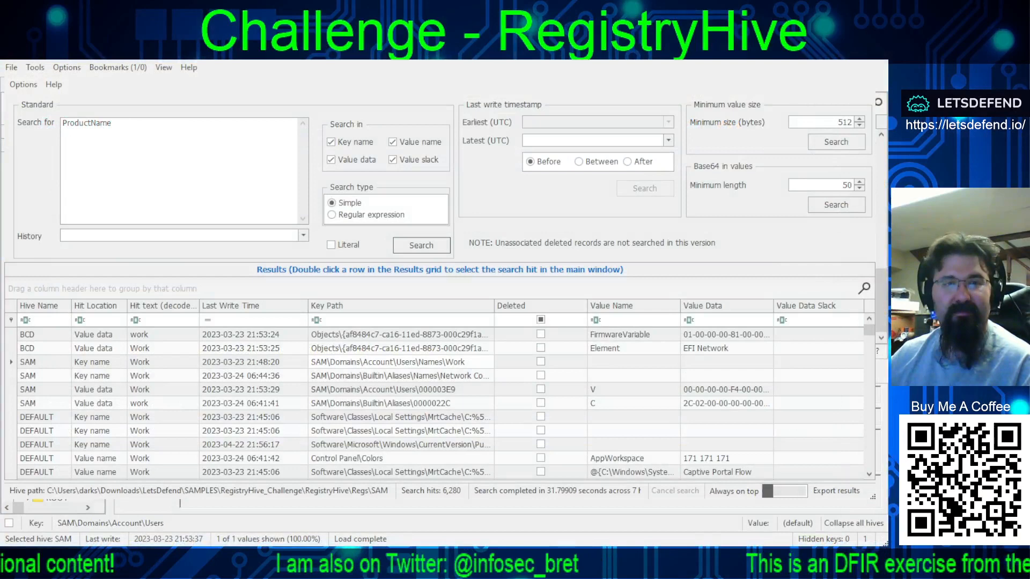
key("ctrl+a")
type("ProductName")
key("ctrl+a")
left_click(184, 153)
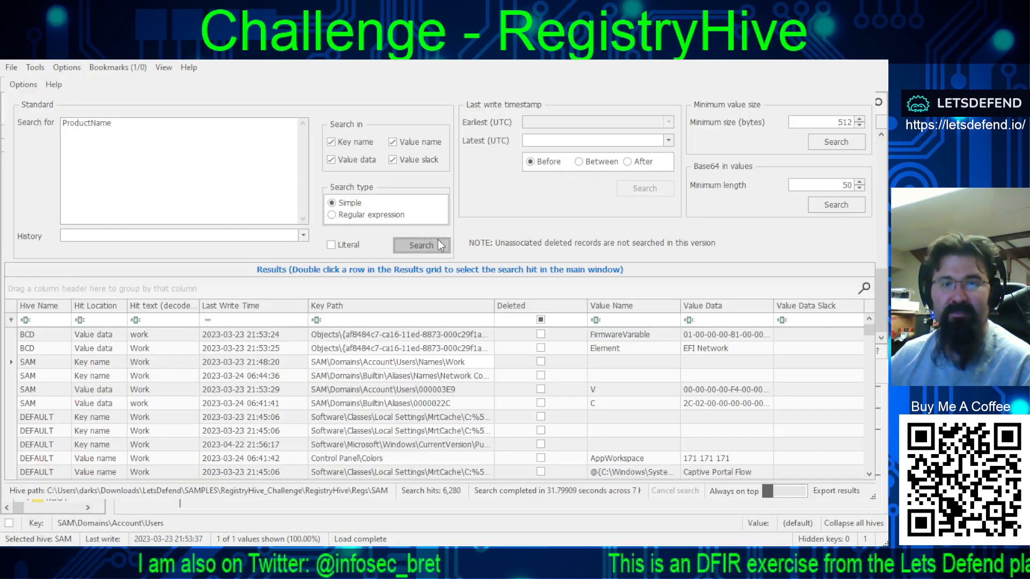
left_click(400, 243)
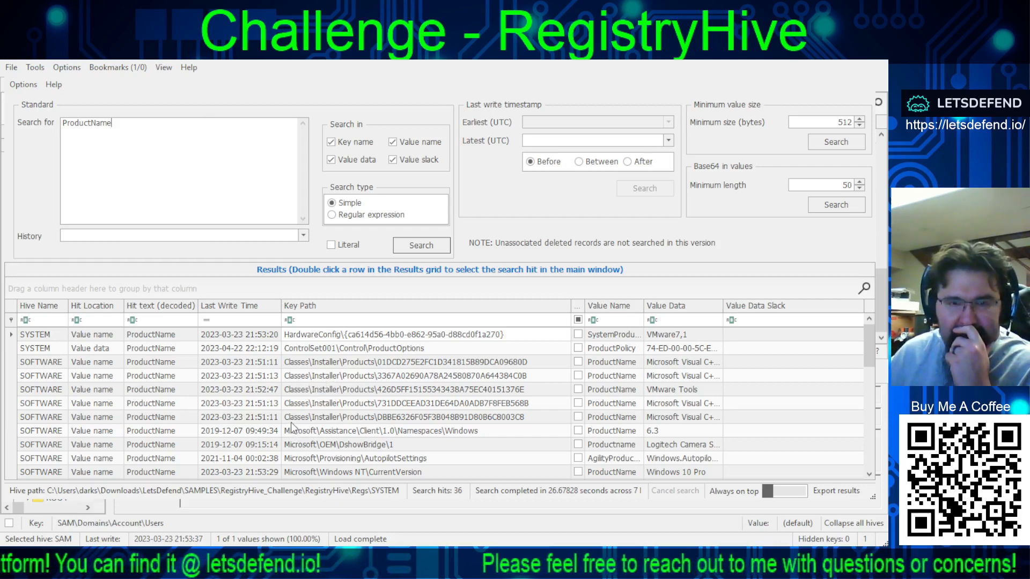
Step: Find the SOFTWARE hive hit under Microsoft\Windows NT\CurrentVersion and check its ProductName value data
scroll(352, 432, "down", 1)
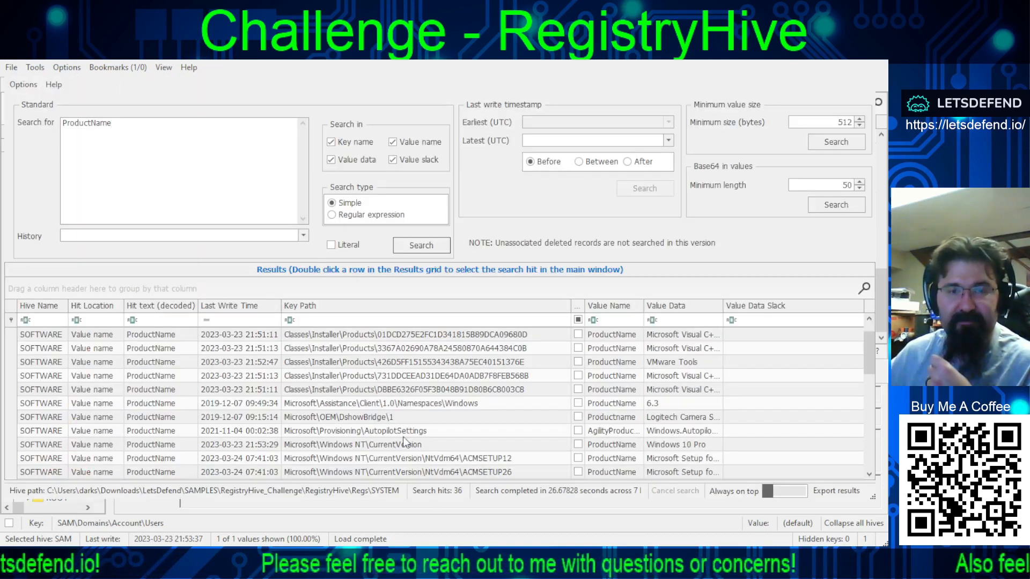
left_click(356, 443)
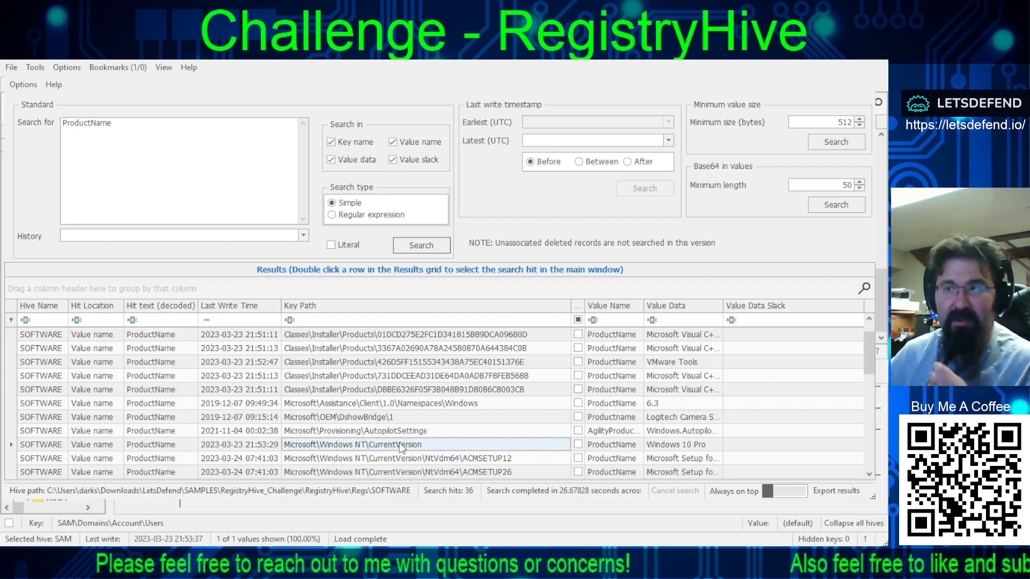
double_click(671, 445)
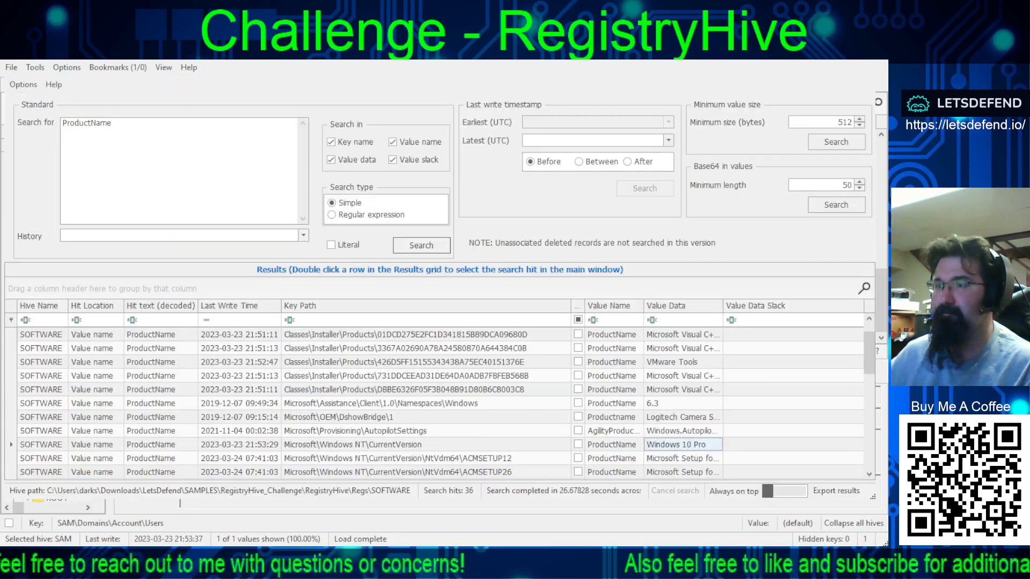
Step: Return to LetsDefend and submit "Windows 10 Pro" as the OS ProductName
key("alt+Tab")
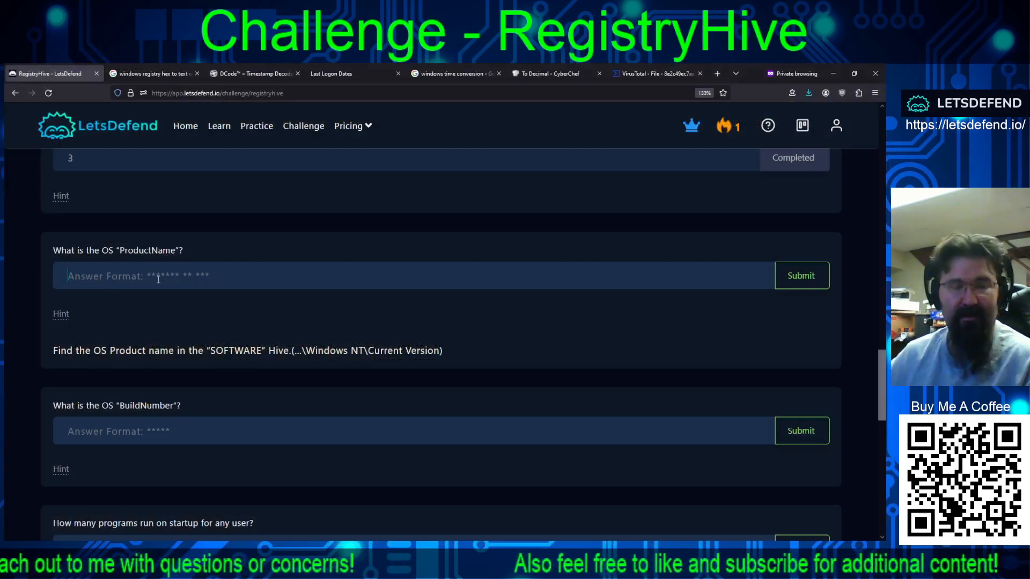
type("Windows 10 Pro")
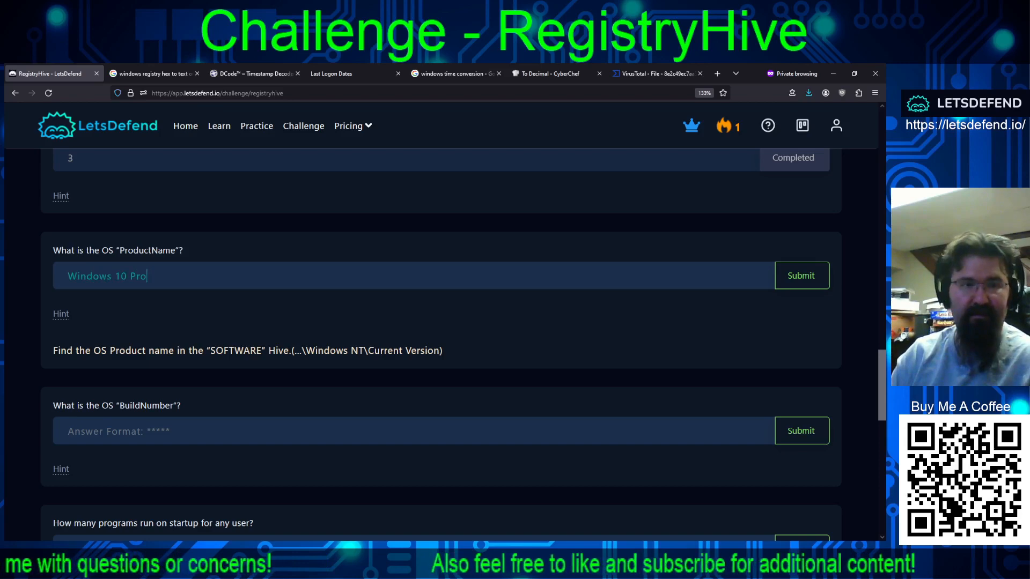
key("Return")
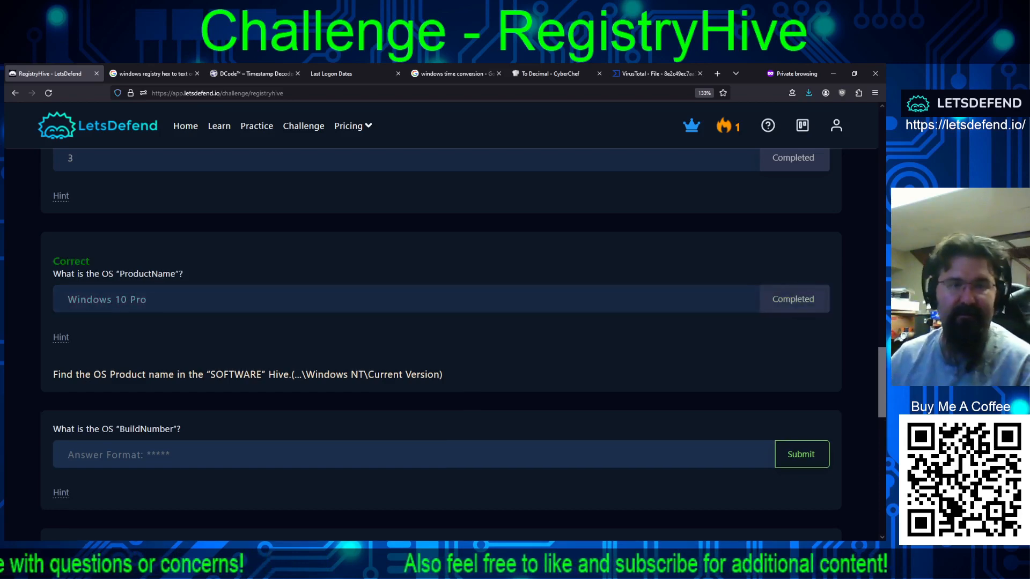
Step: Take the term "BuildNumber" from the next LetsDefend question and search the hives for it in Registry Explorer
scroll(202, 292, "down", 10)
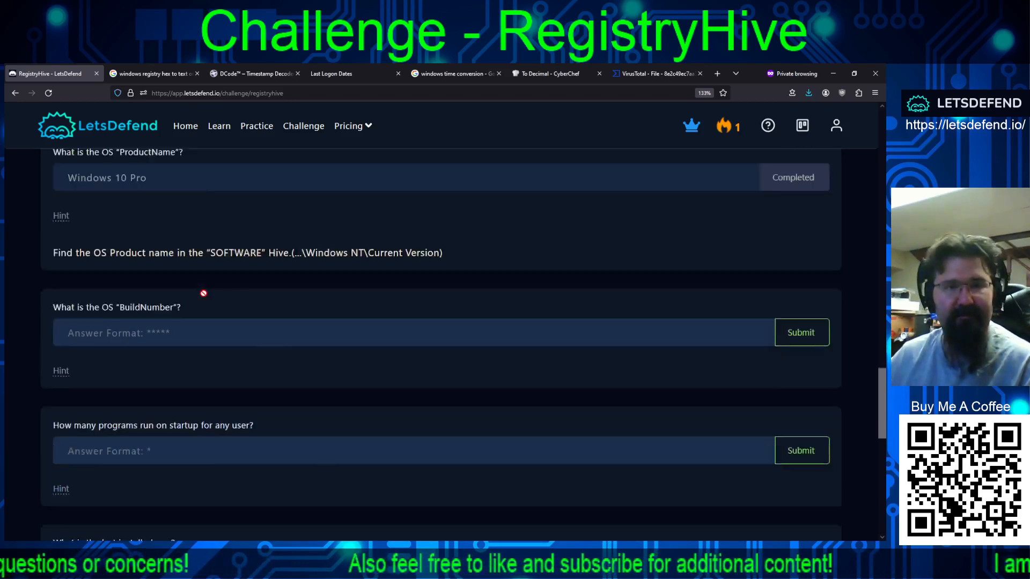
scroll(248, 342, "up", 10)
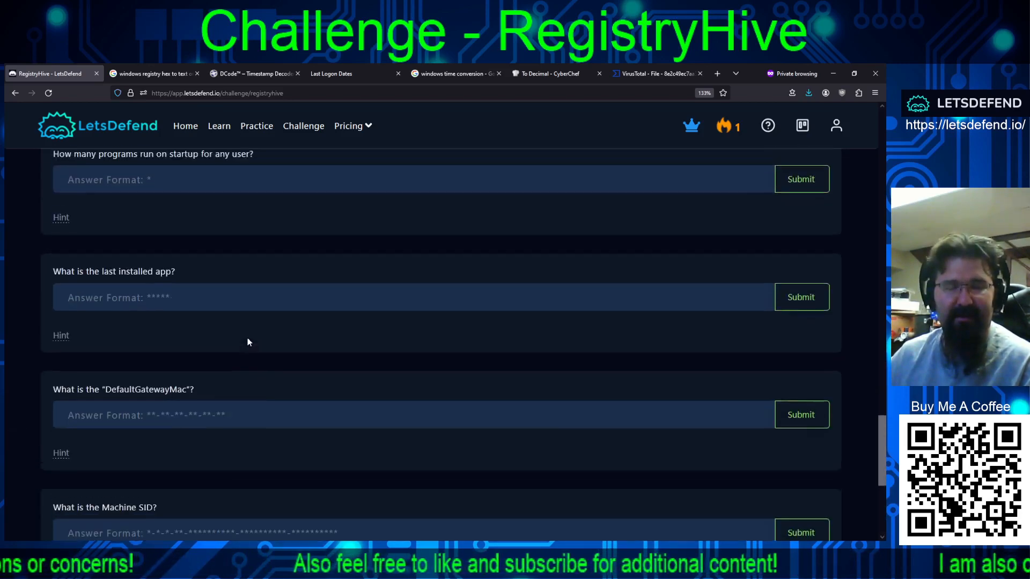
scroll(248, 341, "down", 3)
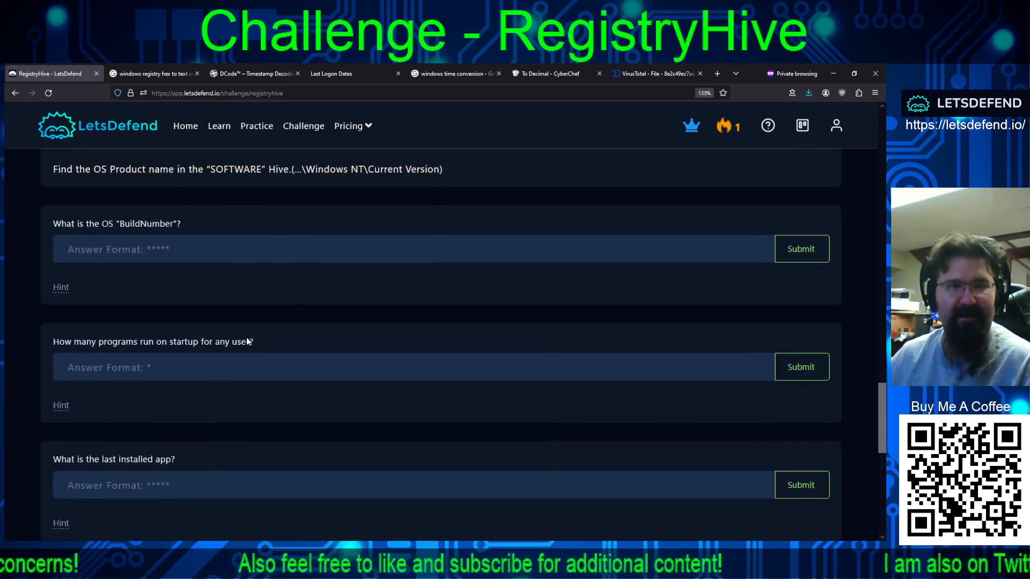
left_click_drag(122, 224, 173, 224)
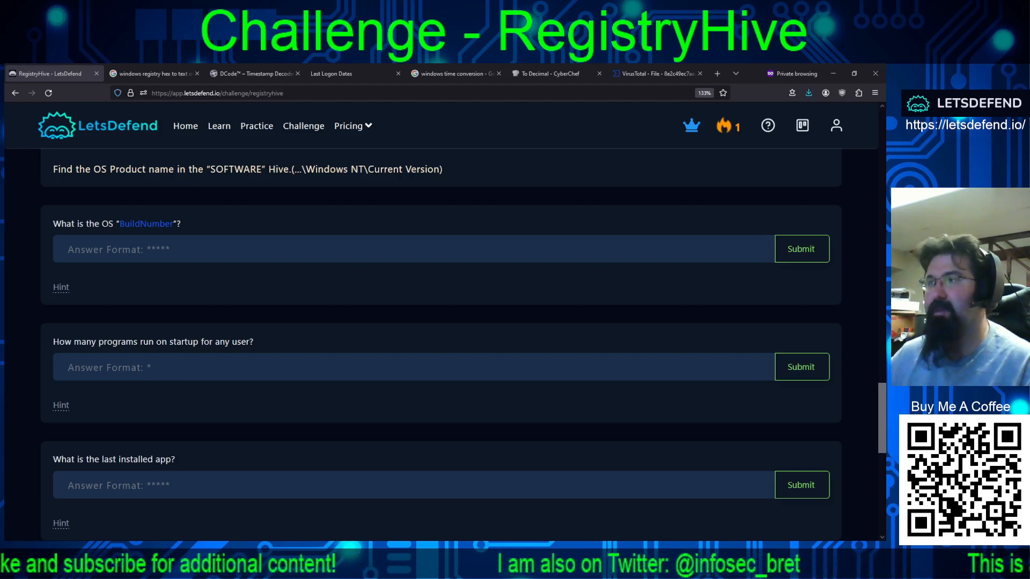
key("alt+Tab")
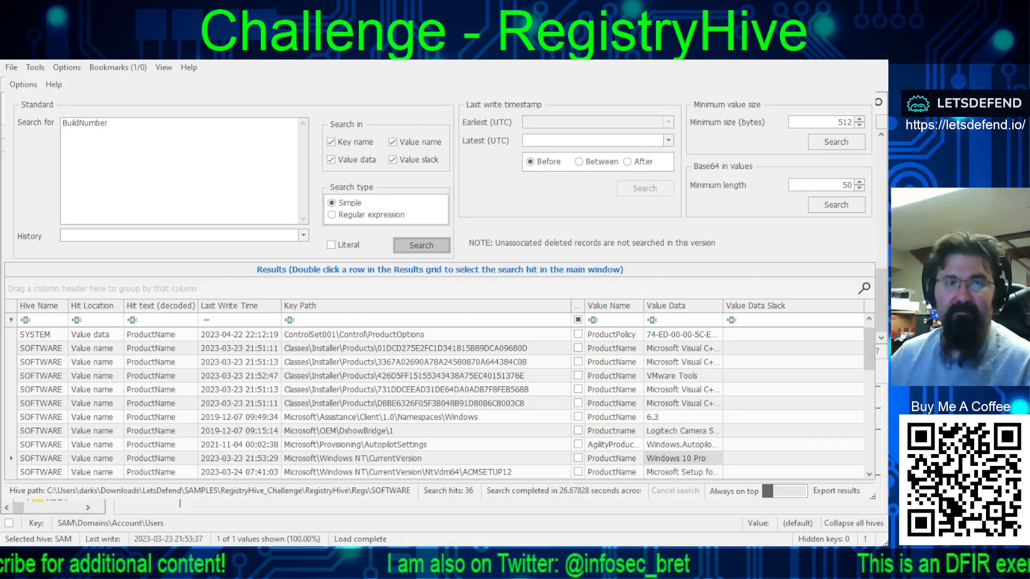
left_click(406, 250)
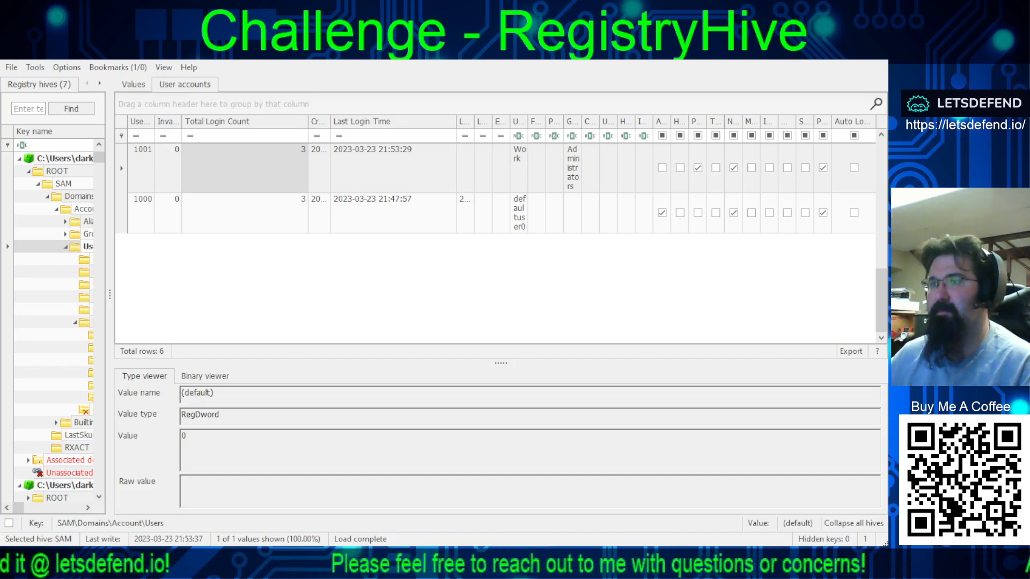
Step: Bring the search results back up and check CurrentBuildNumber in the SOFTWARE hive's Microsoft\Windows NT\CurrentVersion key
key("ctrl+f")
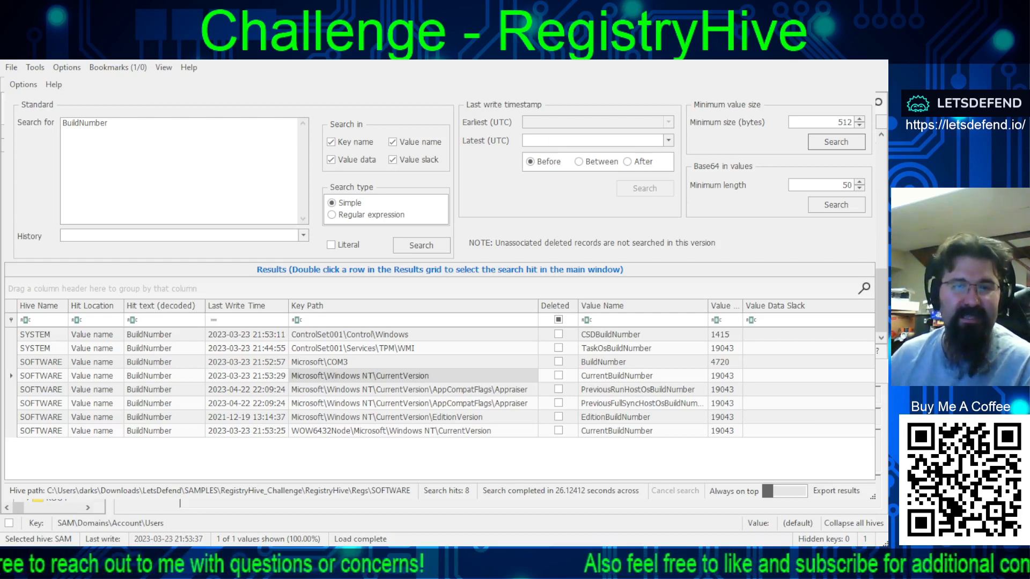
left_click(33, 376)
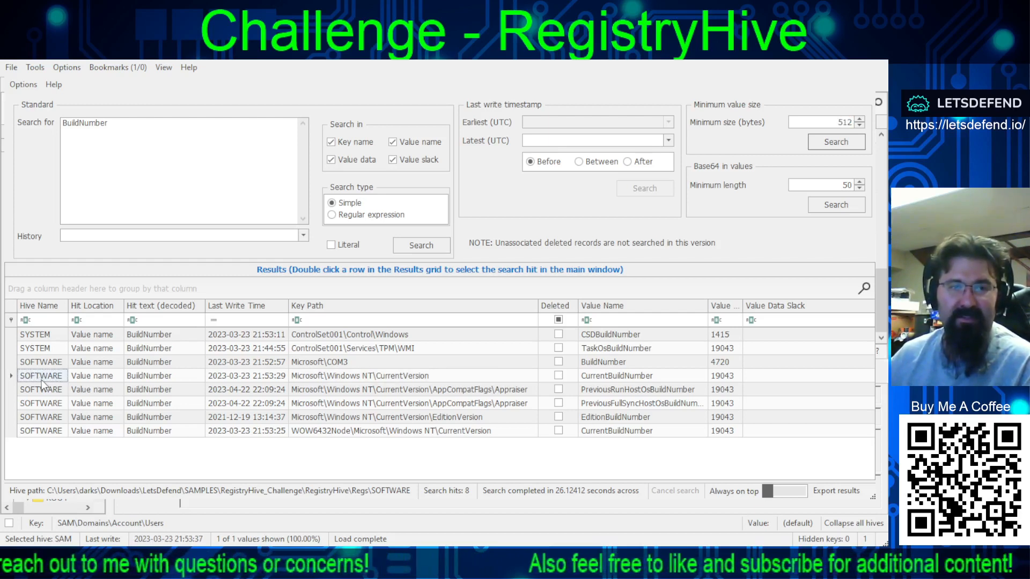
left_click(310, 380)
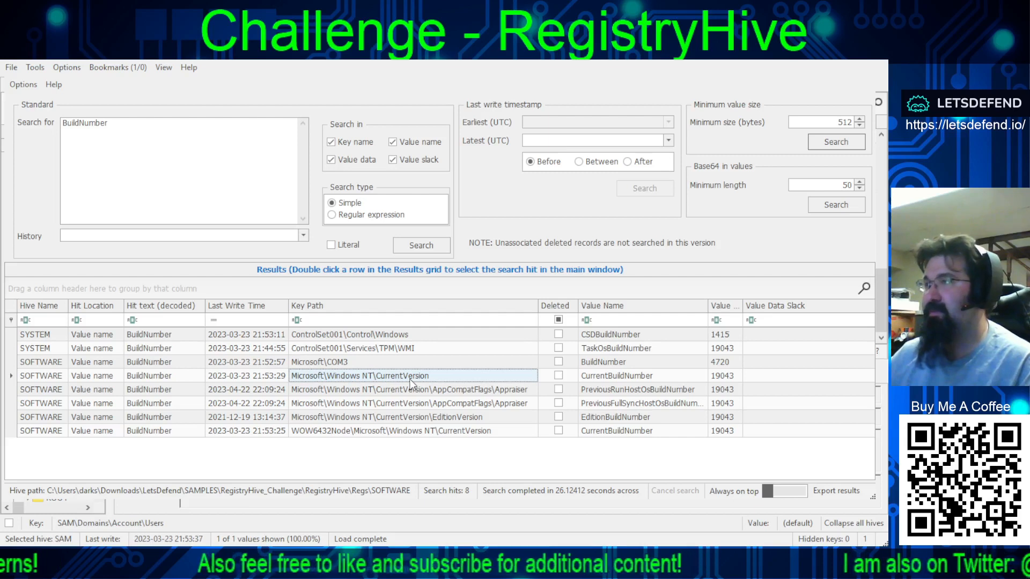
left_click(635, 378)
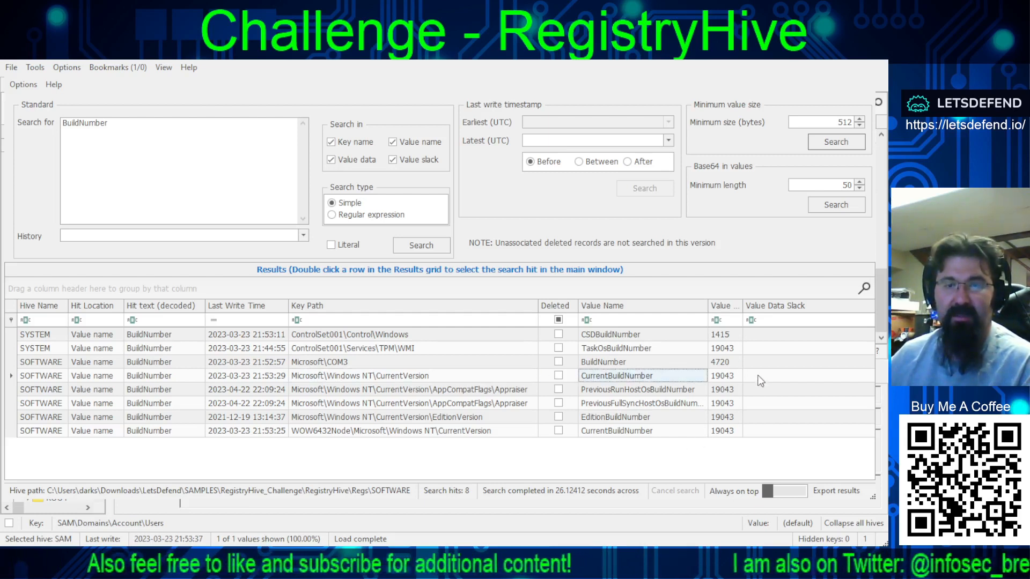
left_click(722, 378)
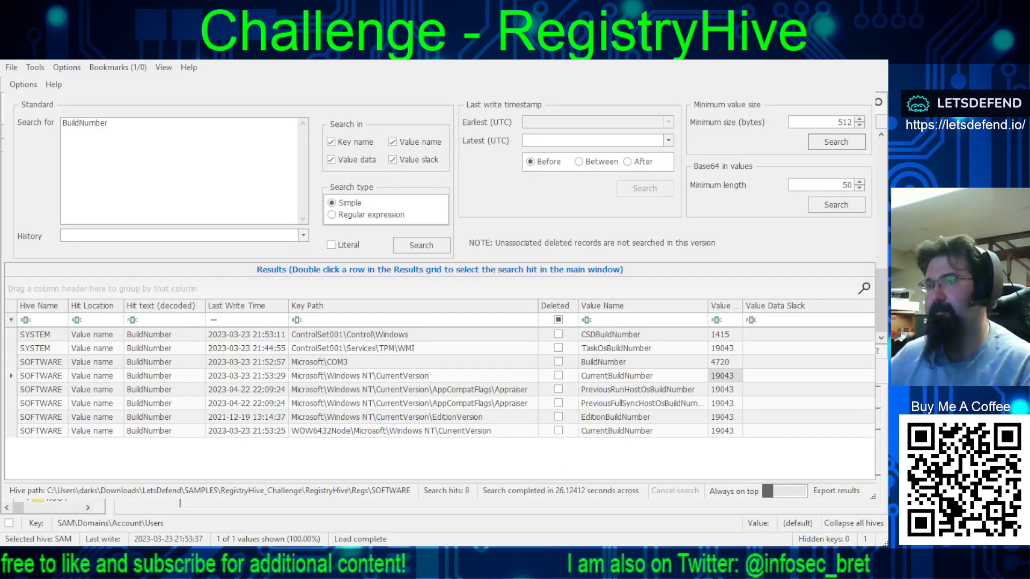
Step: Return to LetsDefend and submit 19043 as the OS BuildNumber
left_click(110, 247)
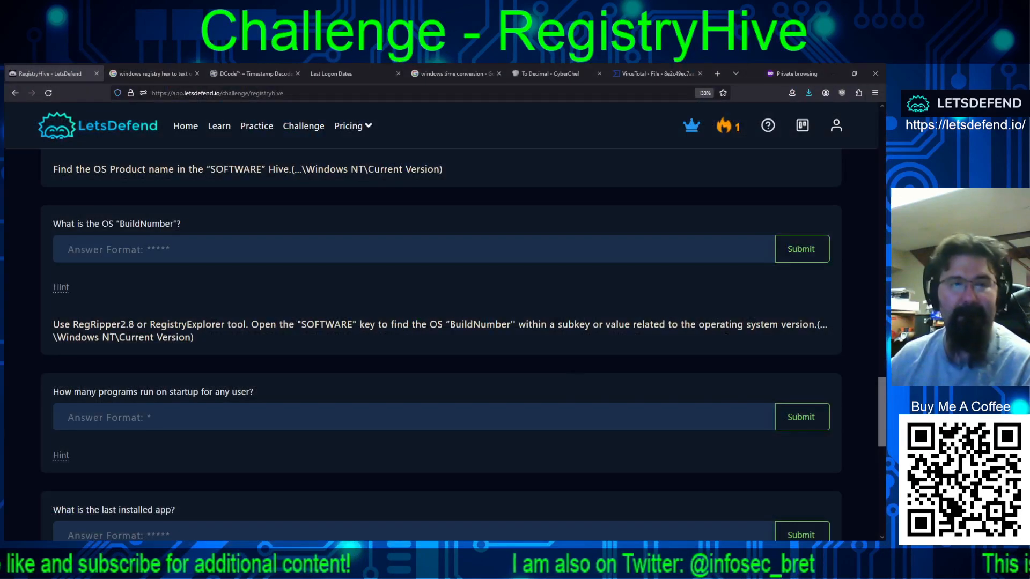
type("1")
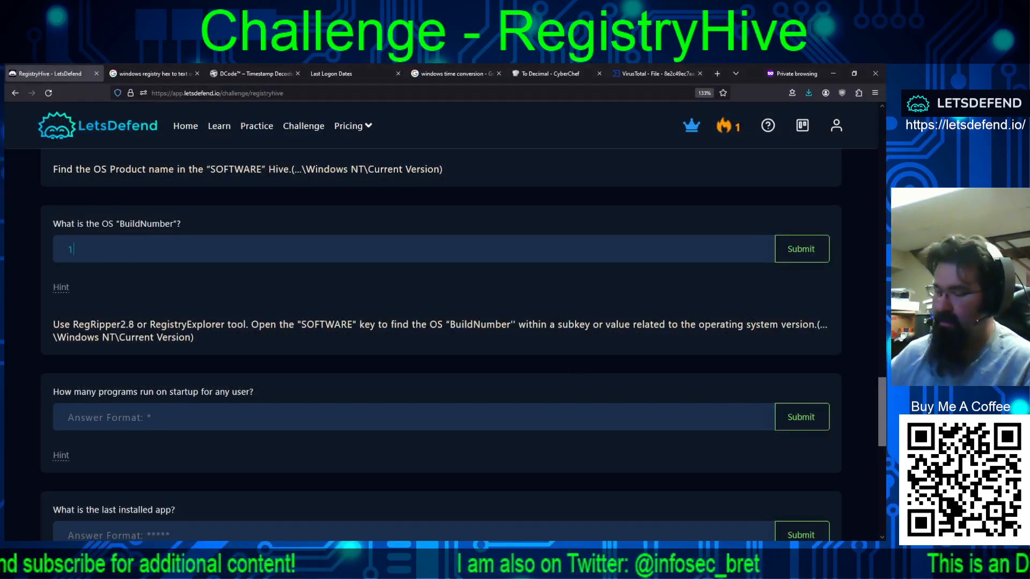
type("9043")
key("Return")
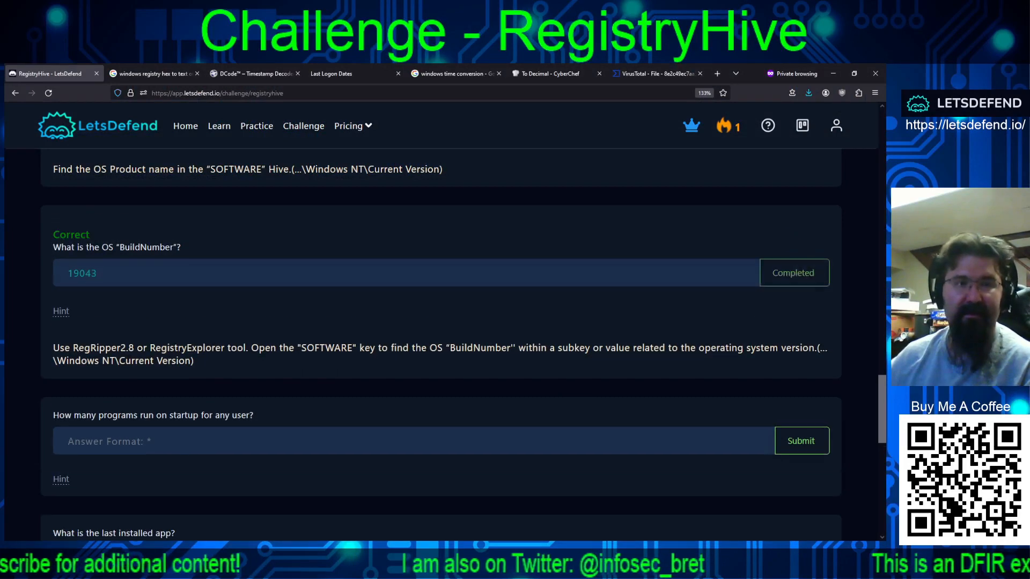
Step: Reveal the hint for the question about programs run on startup and select the key name "Run" in it
scroll(150, 306, "down", 4)
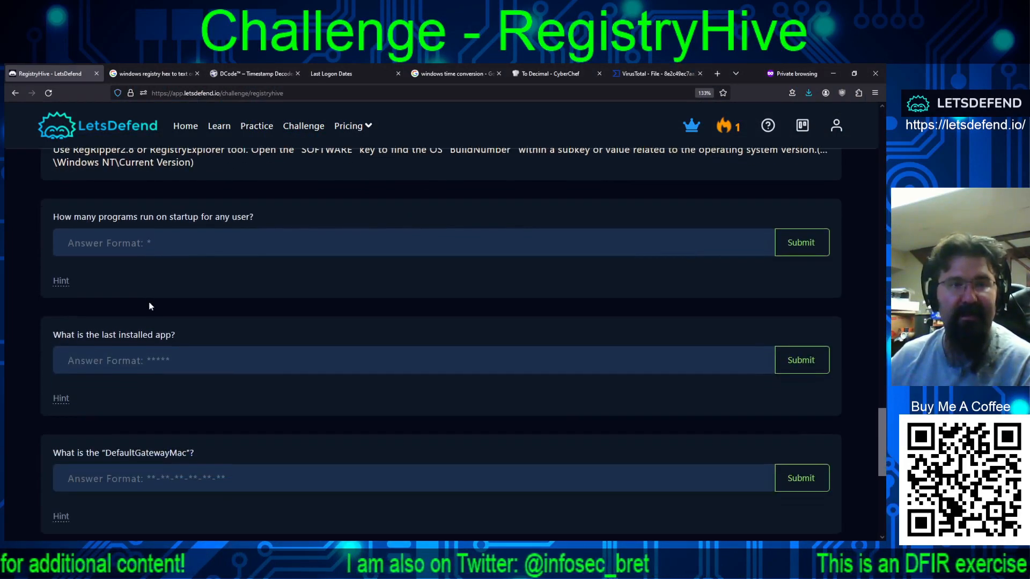
left_click(61, 283)
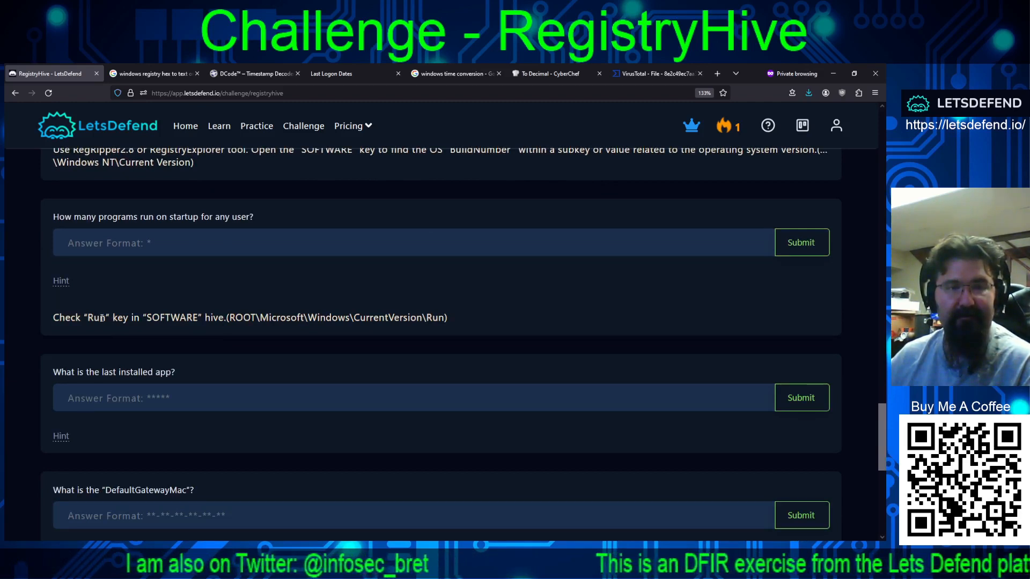
double_click(94, 318)
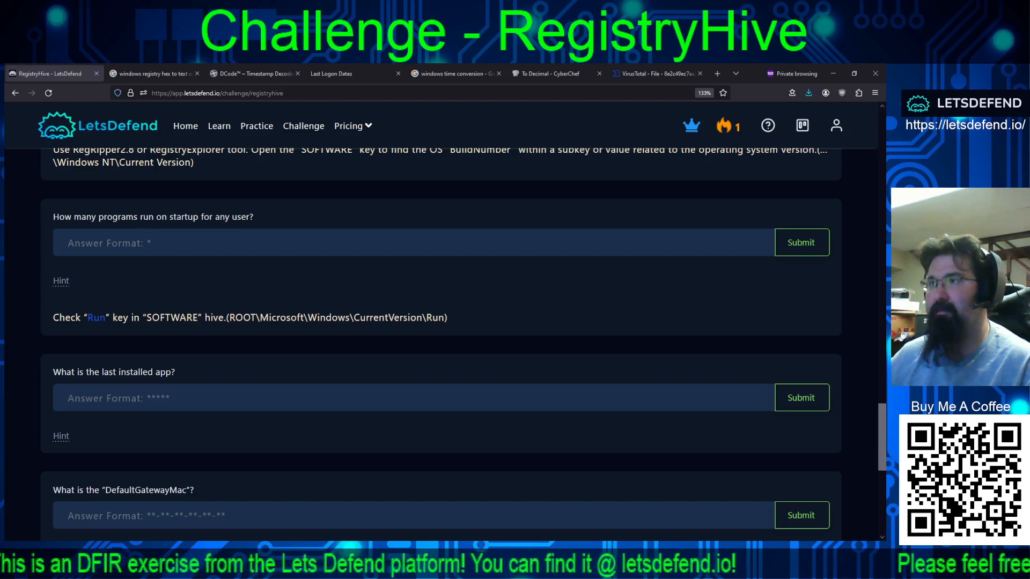
Step: Switch to Registry Explorer, search all loaded hives for "Run" and look through the first DEFAULT and SYSTEM hive hits
key("alt+Tab")
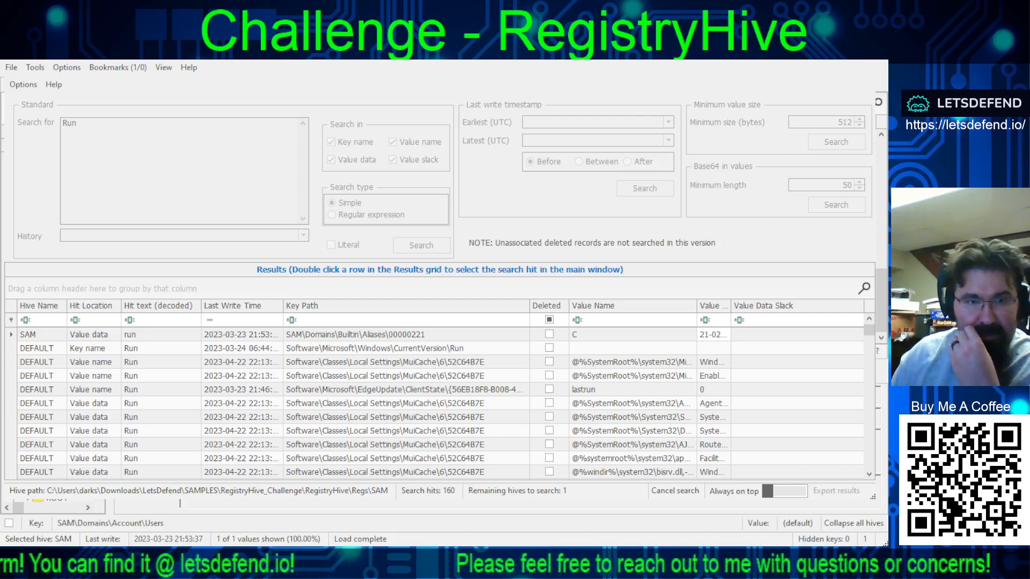
scroll(440, 402, "down", 2)
scroll(440, 403, "down", 8)
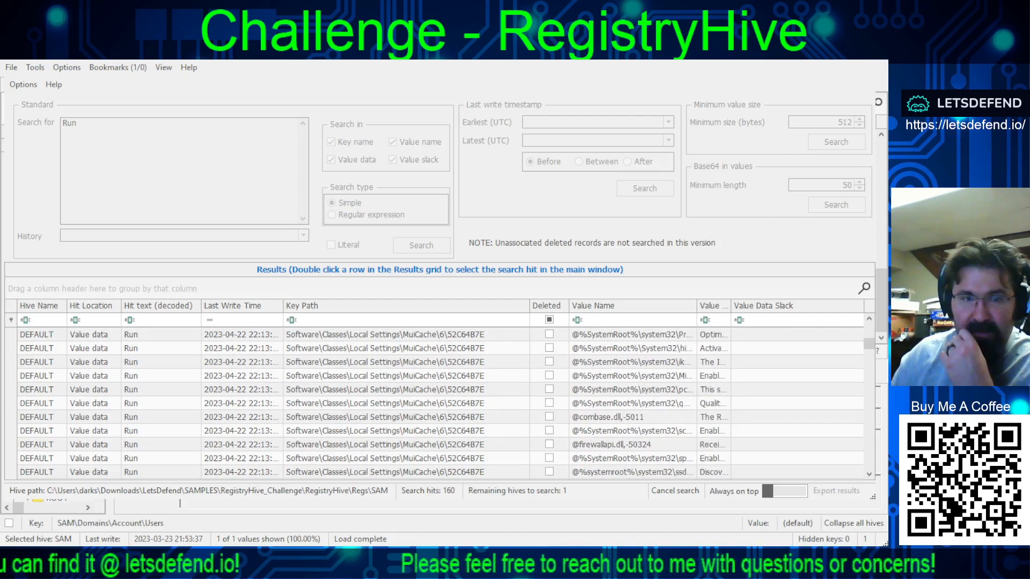
scroll(440, 403, "down", 5)
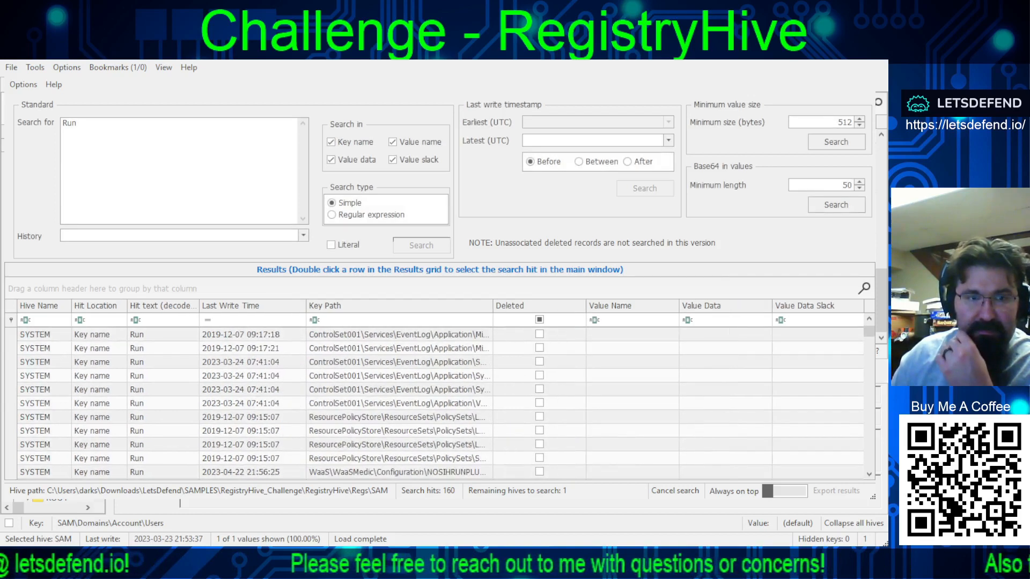
scroll(440, 402, "down", 10)
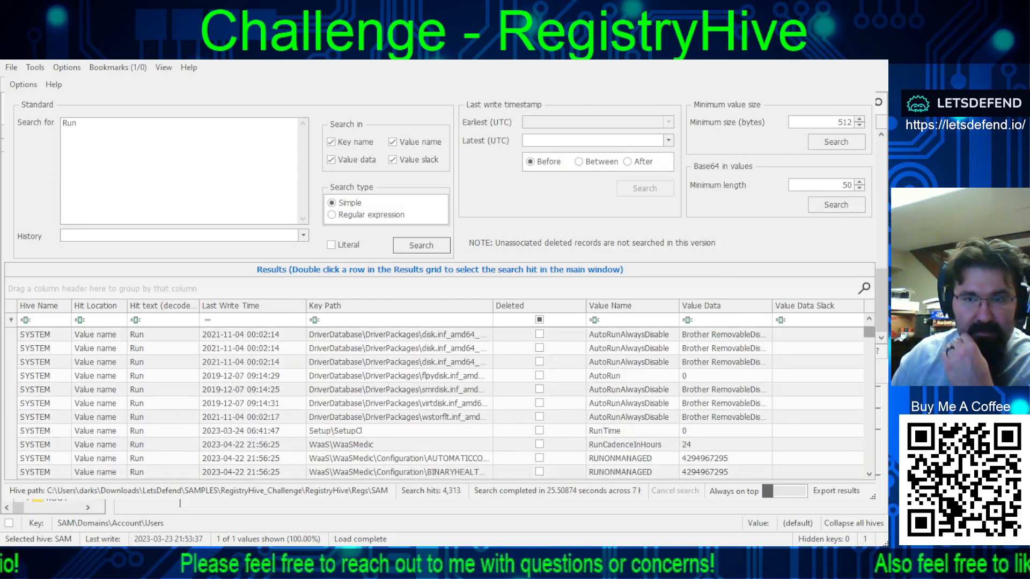
Step: Examine the SOFTWARE hive's value data hits from the end of the results backwards, looking for the Microsoft\Windows\CurrentVersion\Run key
left_click_drag(869, 332, 866, 480)
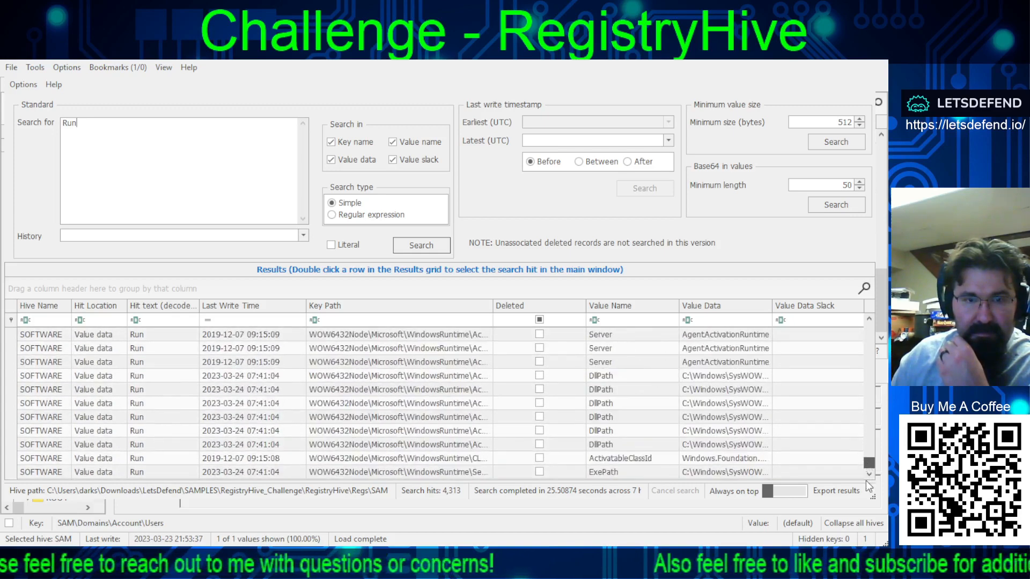
scroll(415, 449, "up", 3)
scroll(415, 449, "up", 15)
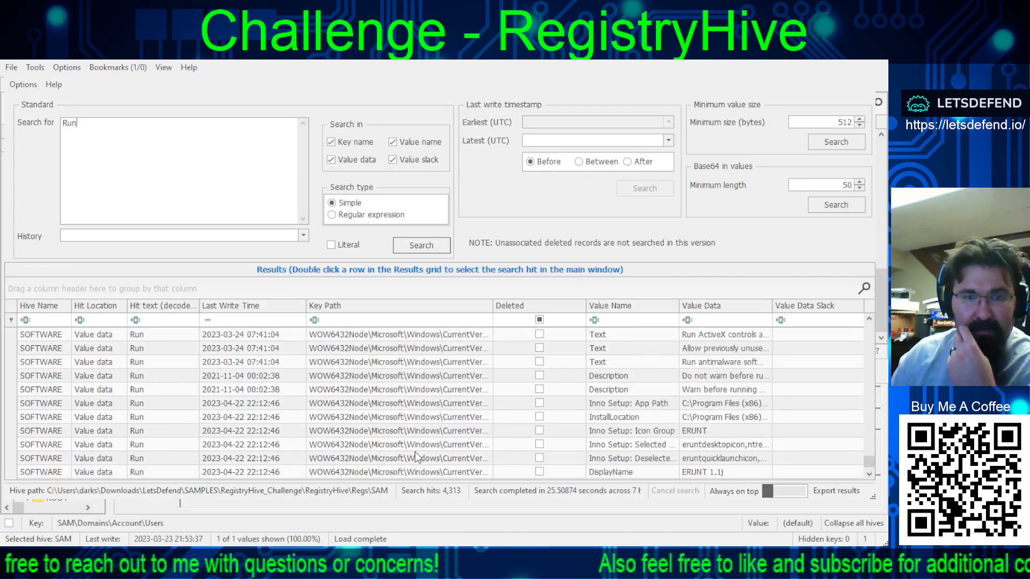
scroll(414, 456, "up", 10)
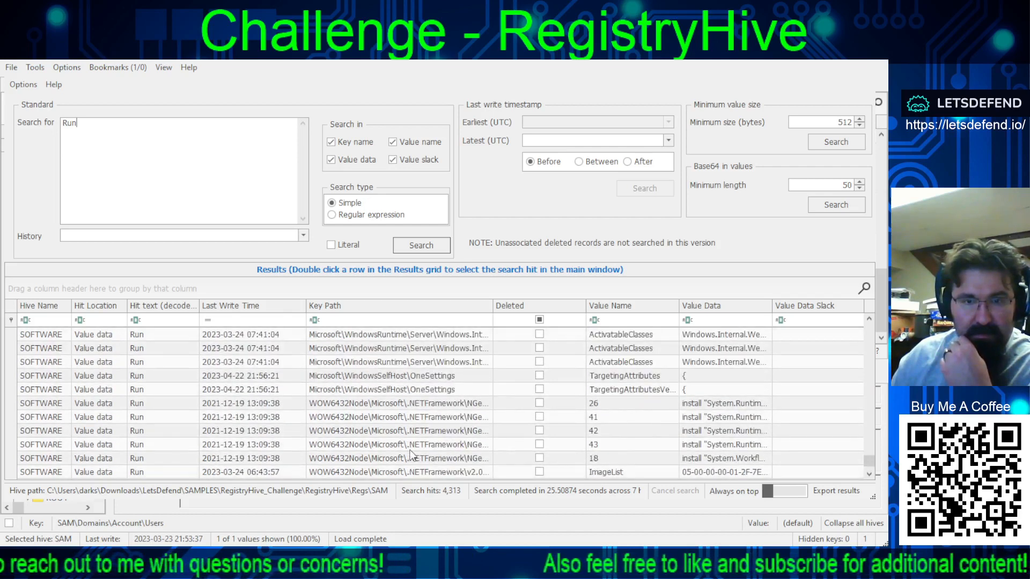
scroll(411, 455, "up", 10)
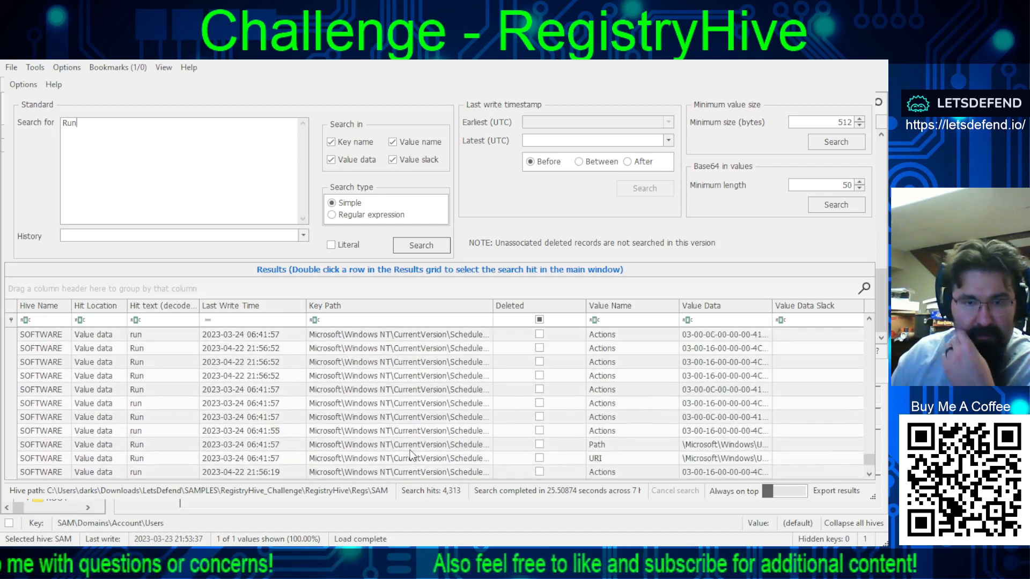
scroll(411, 455, "up", 5)
scroll(411, 455, "up", 10)
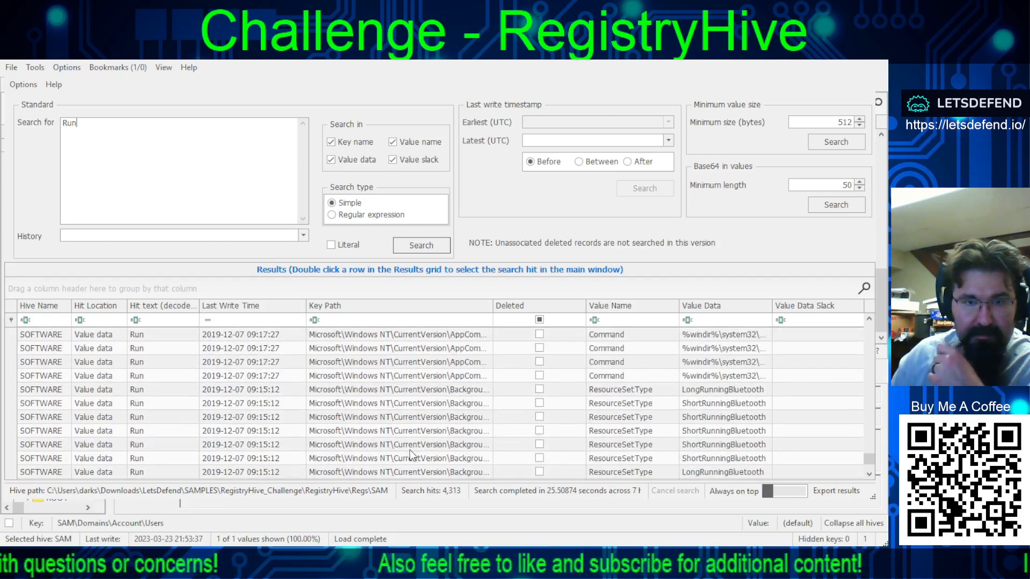
Step: Bring the "Run" search results back up and examine the SOFTWARE hive's value name hits for the CurrentVersion\Run key path
left_click(416, 57)
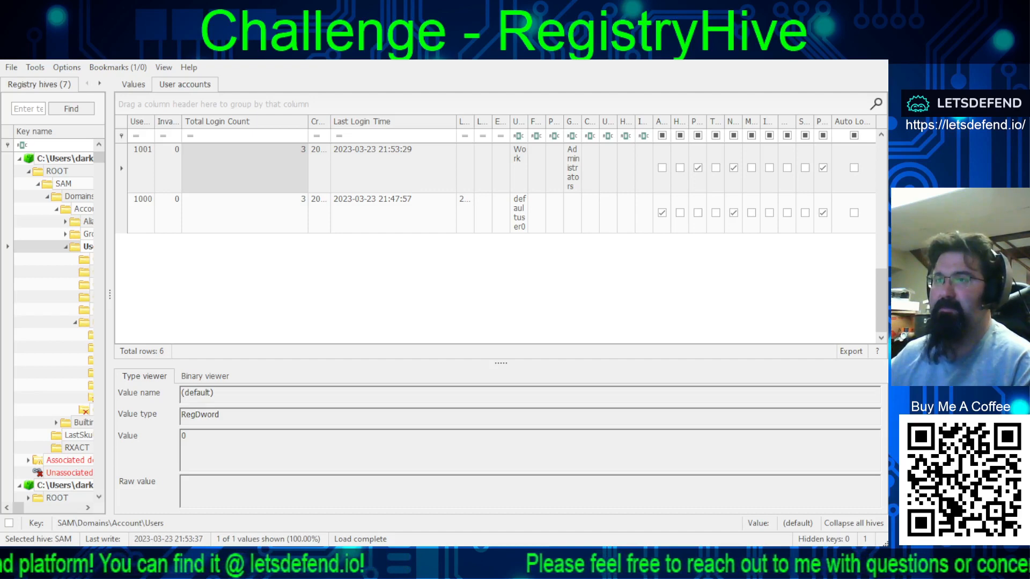
key("ctrl+f")
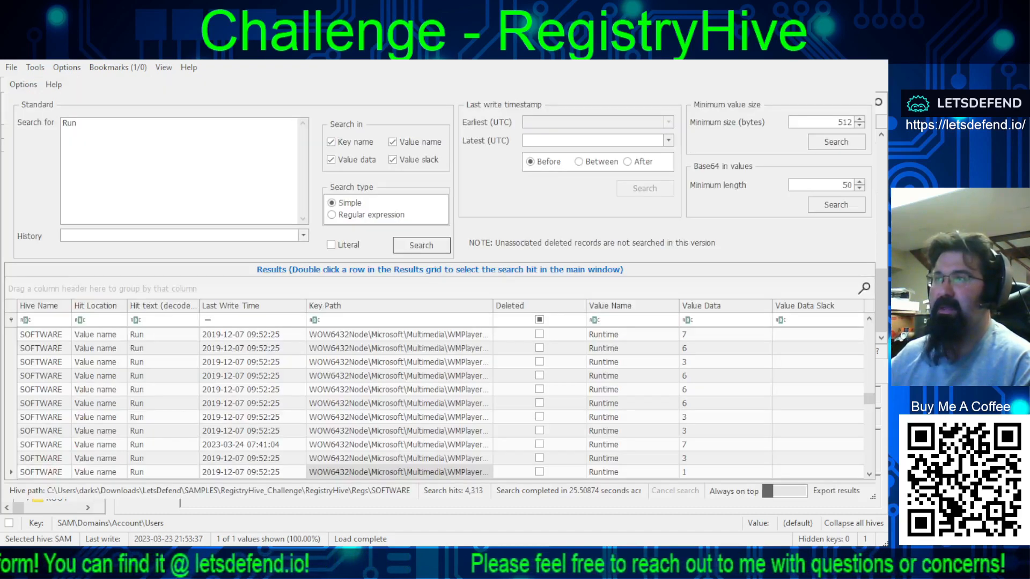
left_click(399, 403)
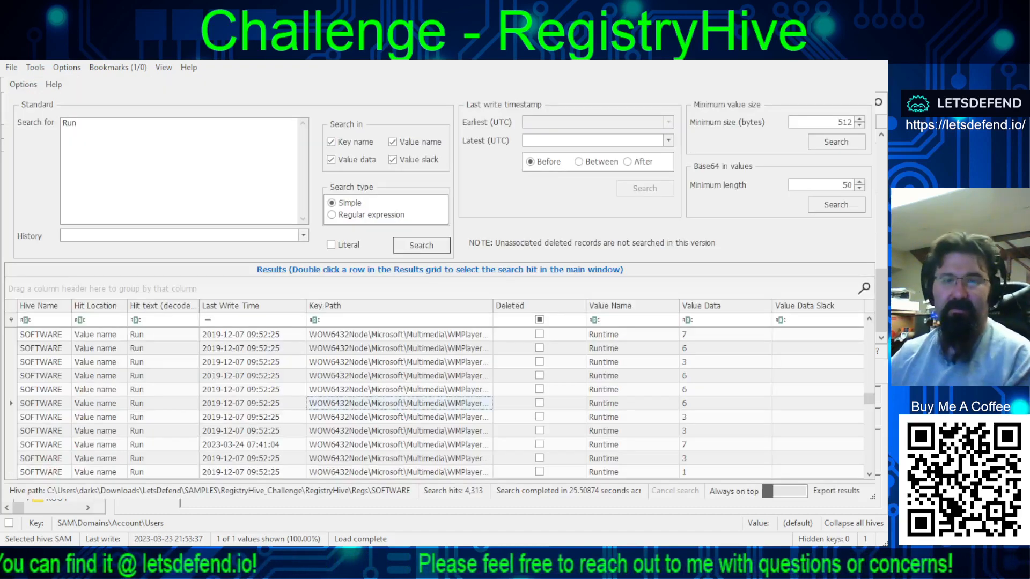
key("Page_Up")
key("Page_Up")
key("Page_Up")
key("Page_Up")
key("Page_Up")
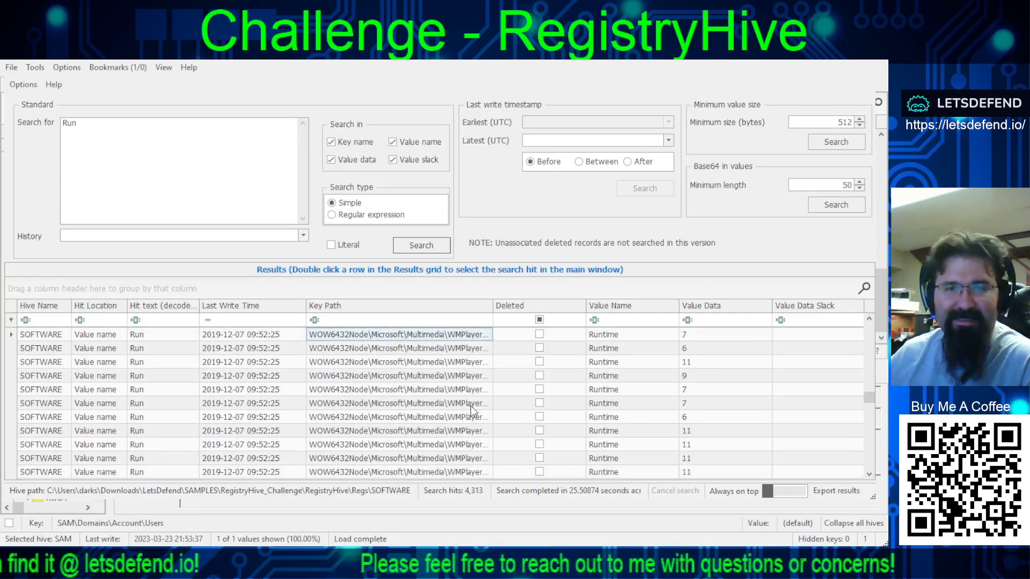
key("Page_Up")
key("Page_Up")
key("Page_Up")
key("Page_Up")
key("Page_Up")
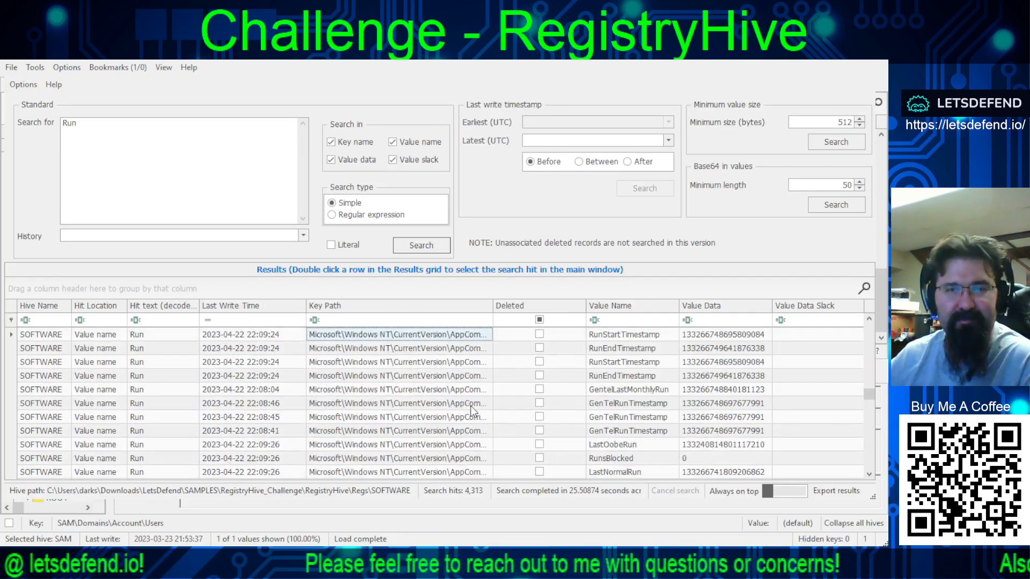
key("Page_Up")
key("Page_Up")
key("Page_Up")
key("Page_Up")
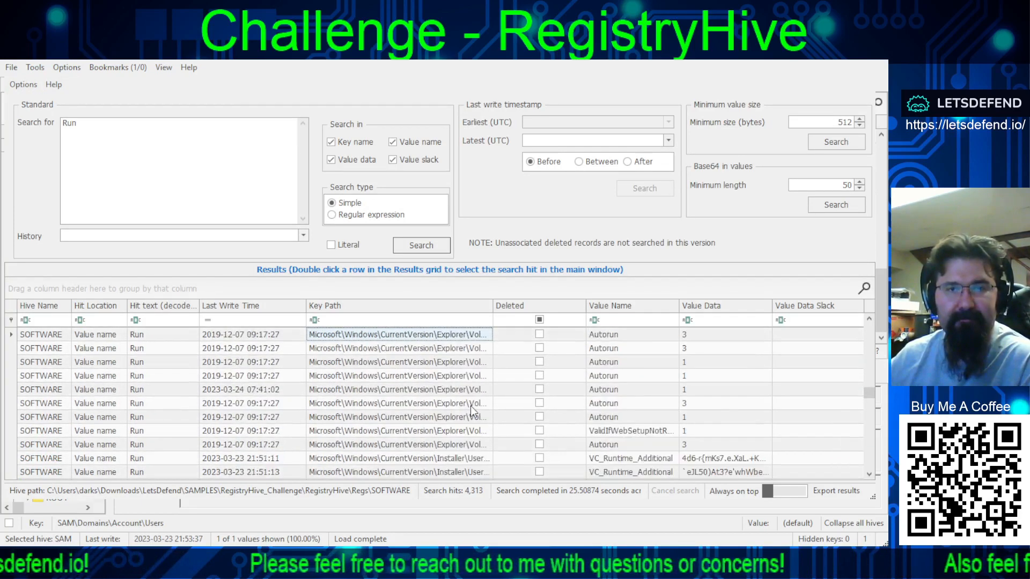
key("Page_Up")
key("Page_Up")
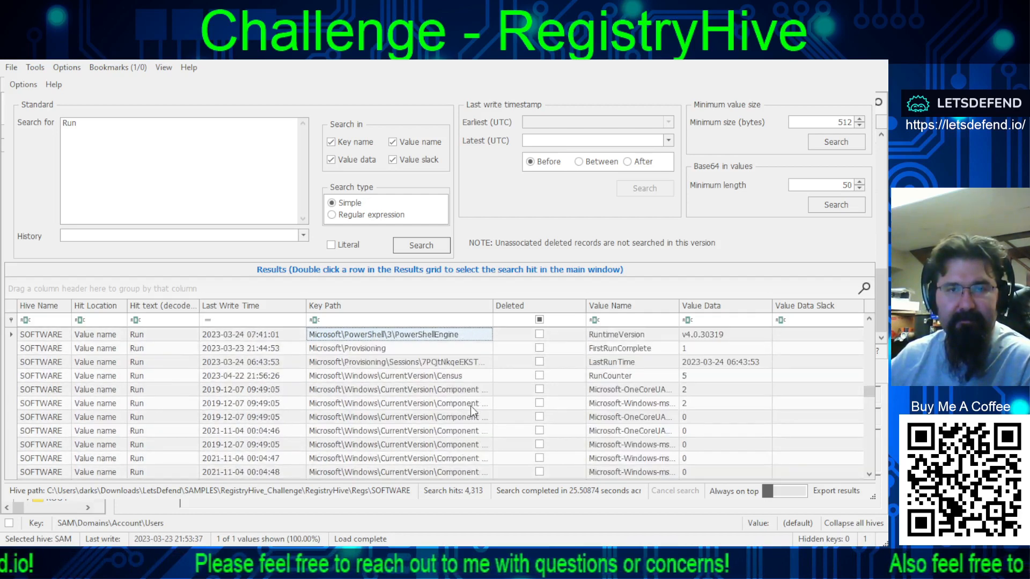
key("Page_Up")
key("Page_Down")
key("Page_Down")
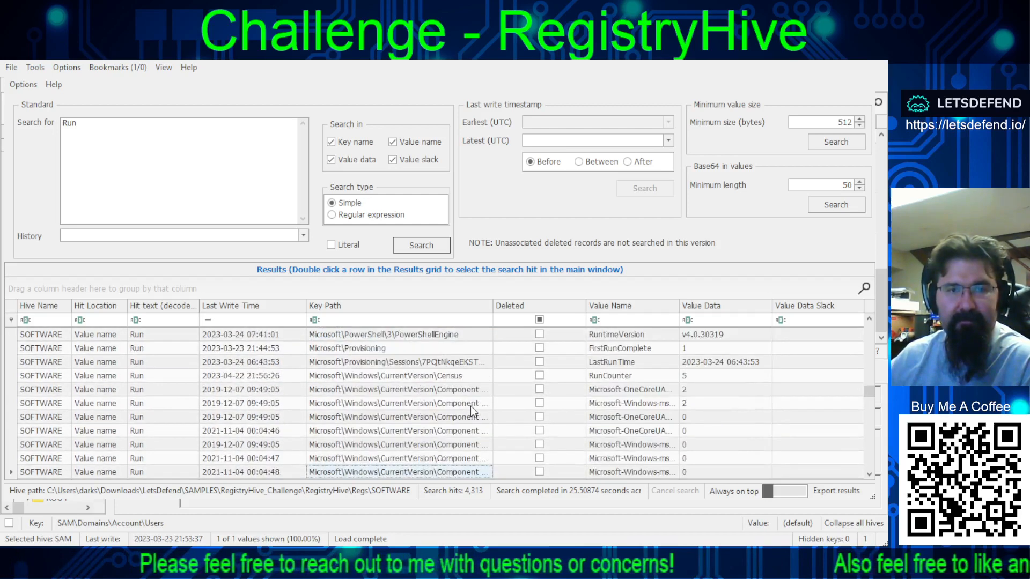
key("Page_Up")
key("Page_Up")
key("Page_Up")
key("Page_Up")
key("Page_Up")
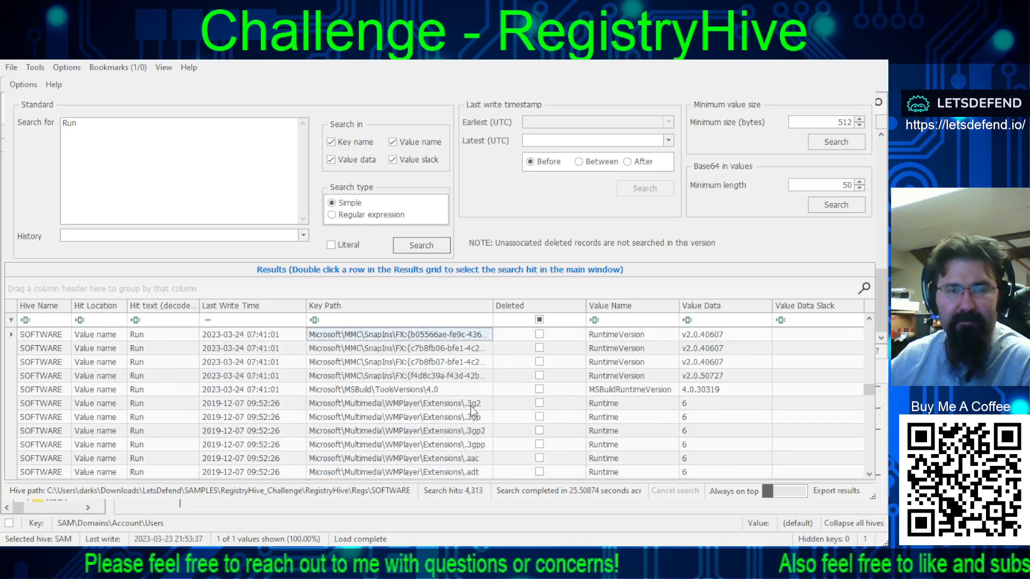
key("Page_Up")
key("Page_Up")
key("Page_Up")
key("Page_Up")
key("Page_Up")
key("Page_Up")
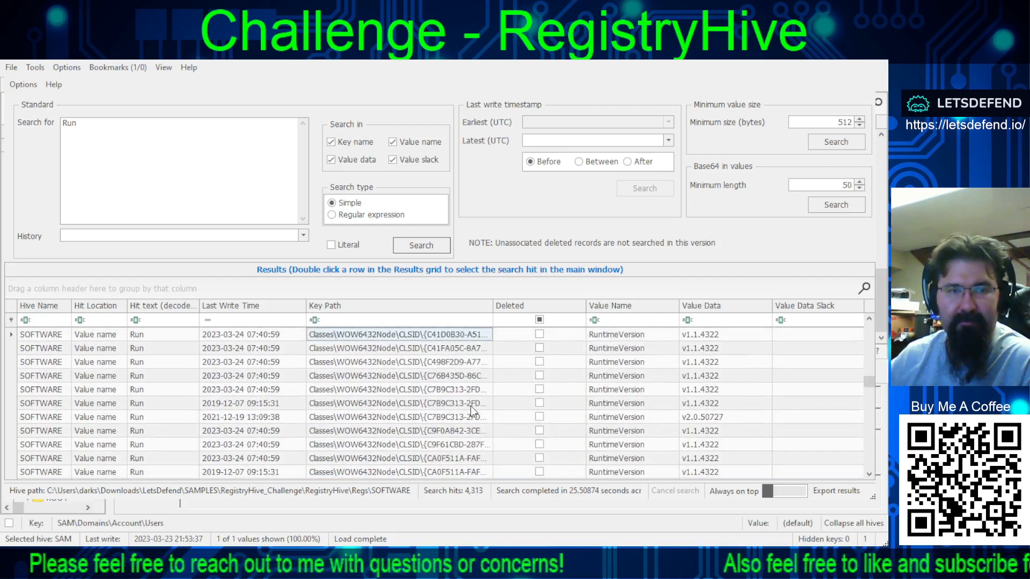
key("Page_Up")
key("Page_Up")
key("Page_Up")
key("Page_Up")
key("Page_Up")
key("Page_Up")
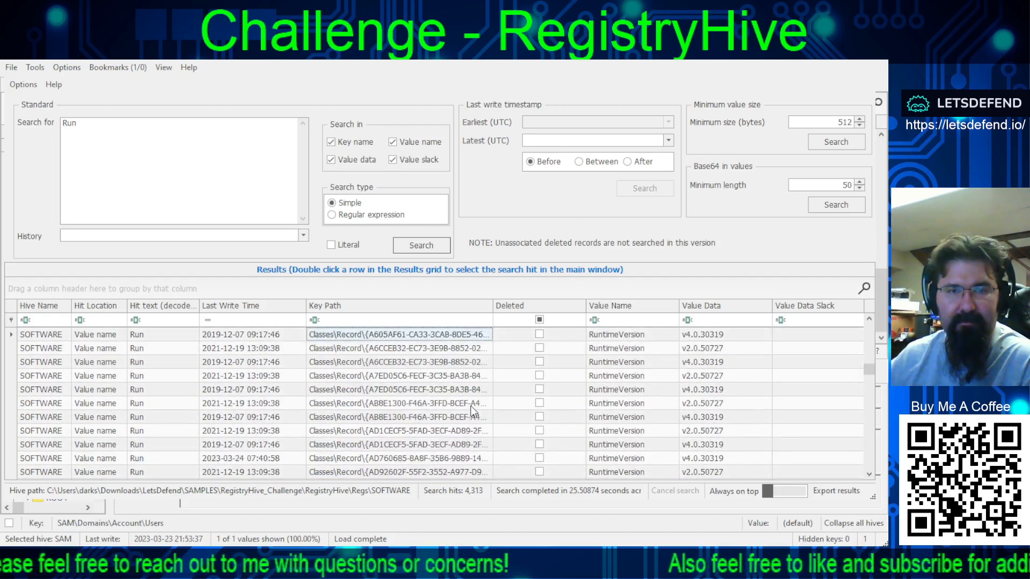
key("Page_Down")
key("Page_Down")
key("Page_Down")
key("Page_Down")
key("Page_Down")
key("Page_Down")
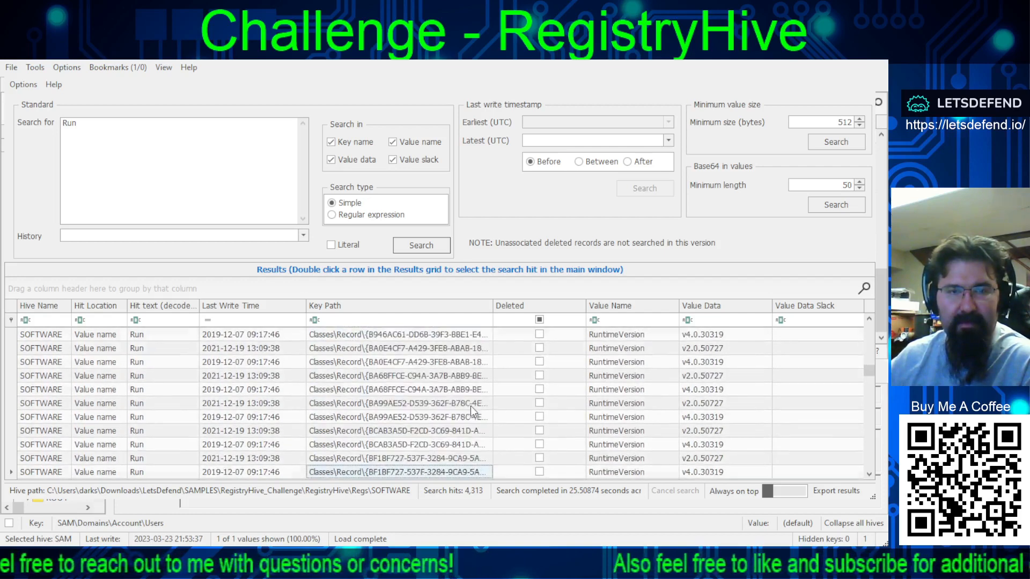
key("Page_Down")
key("Page_Down")
key("Page_Down")
key("Page_Down")
key("Page_Down")
key("Page_Down")
key("Page_Down")
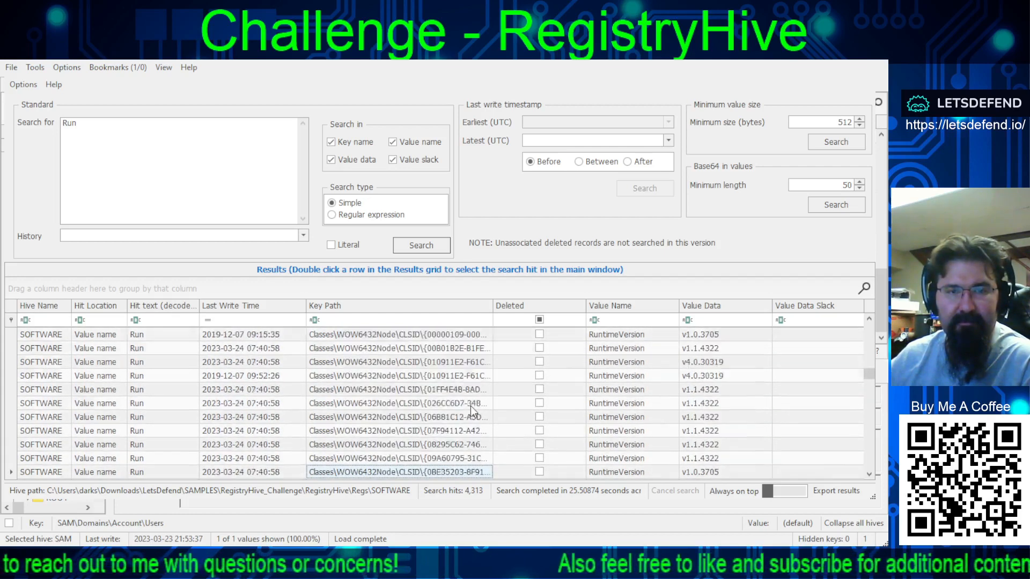
key("Page_Up")
key("Page_Up")
key("Page_Up")
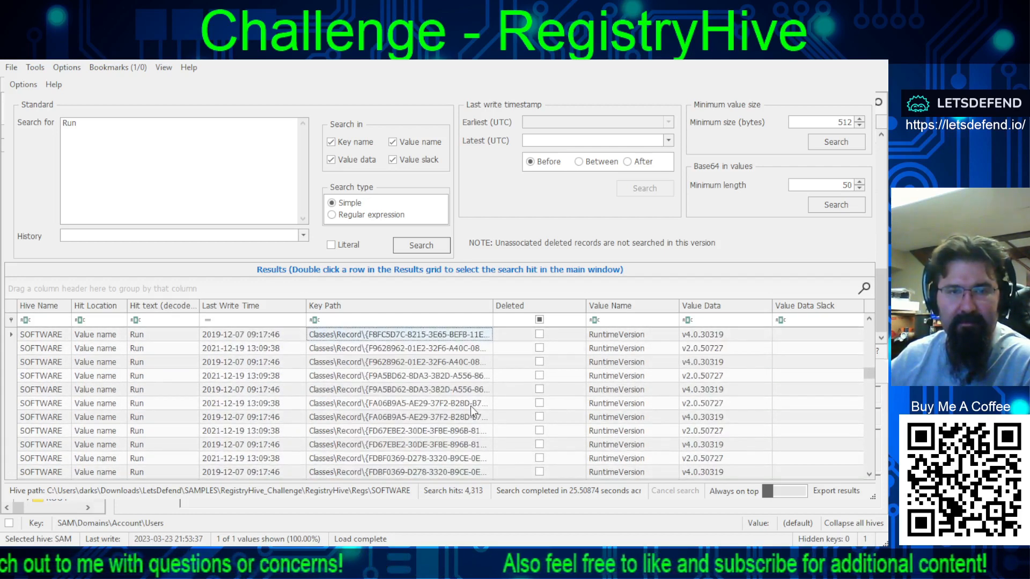
key("Page_Down")
key("Page_Down")
key("Page_Up")
key("Page_Up")
key("Page_Up")
key("Page_Up")
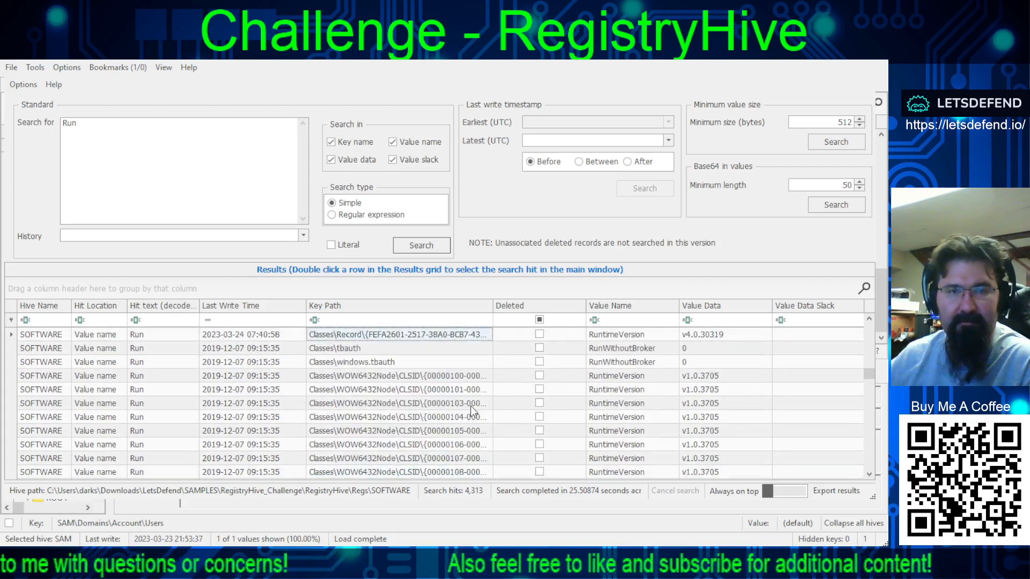
key("Page_Up")
key("Page_Up")
key("Page_Up")
key("Page_Up")
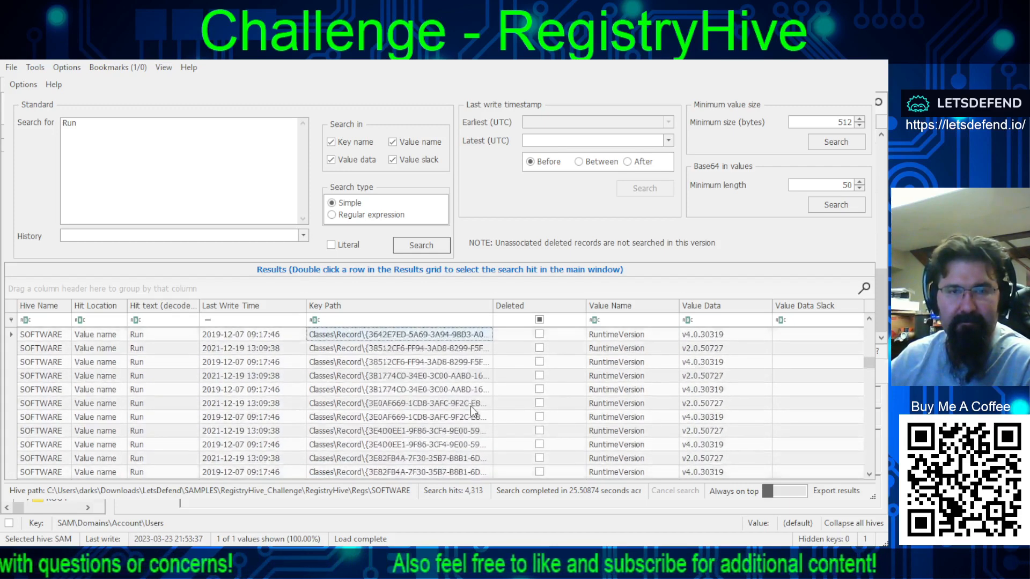
key("Page_Up")
key("Page_Up")
key("Page_Up")
key("Page_Up")
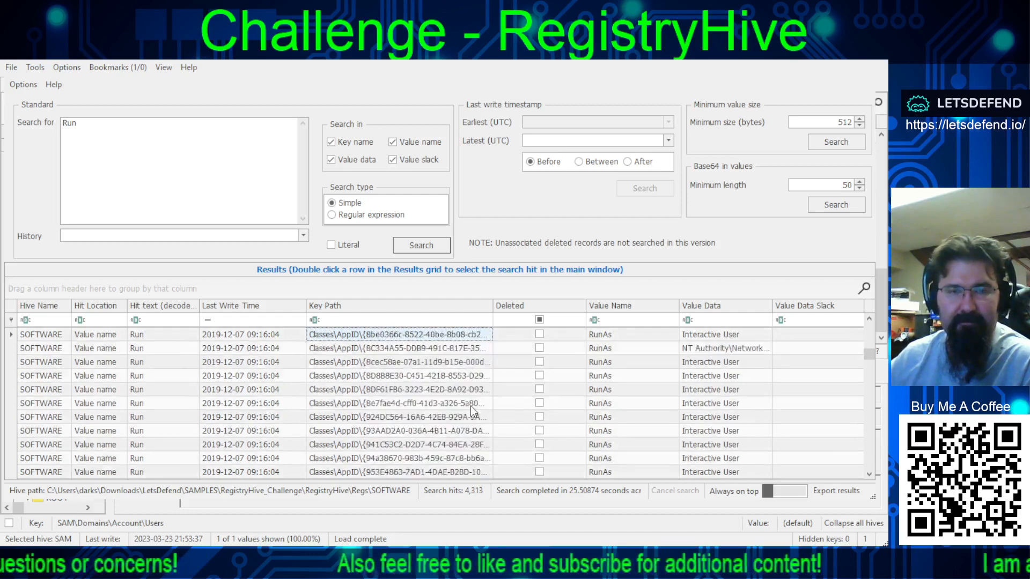
key("Page_Down")
key("Page_Down")
key("Page_Down")
key("Page_Down")
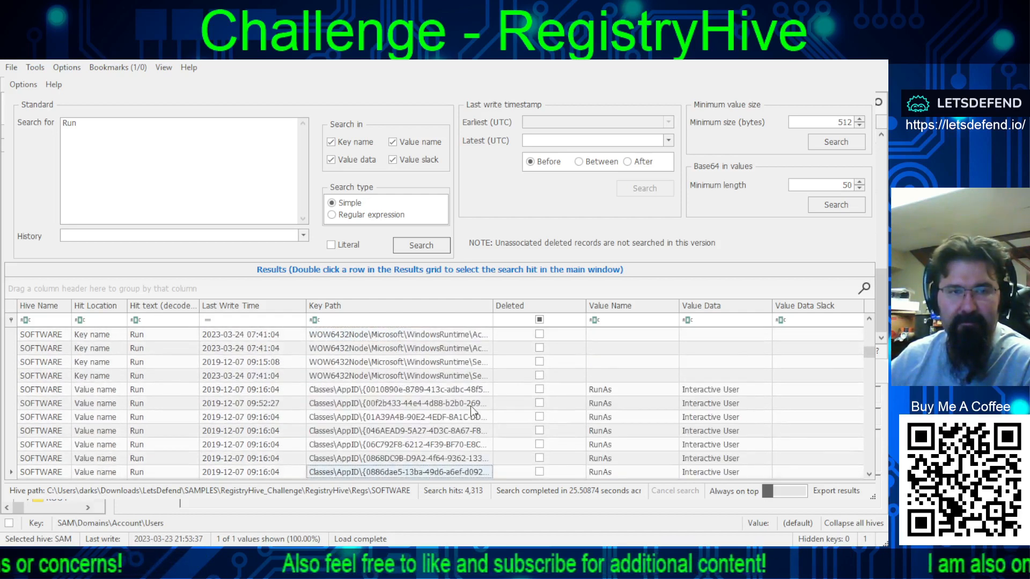
Step: Examine the SOFTWARE hive's key name hits backwards from the WOW6432Node entries to the Classes entries, looking for CurrentVersion\Run
key("Page_Up")
key("Page_Up")
key("Page_Up")
key("Page_Up")
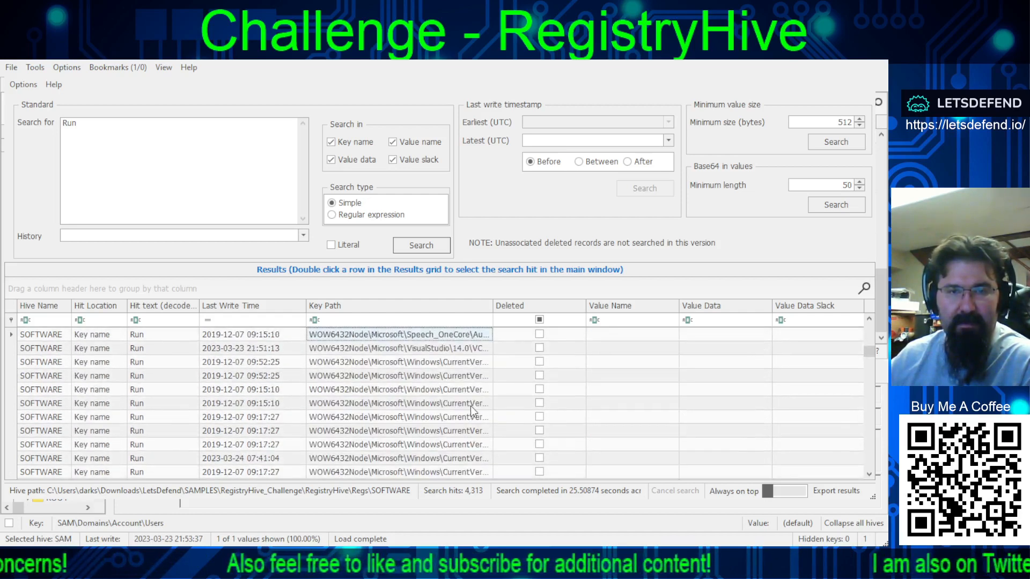
key("Page_Up")
key("Page_Up")
key("Page_Up")
key("Page_Up")
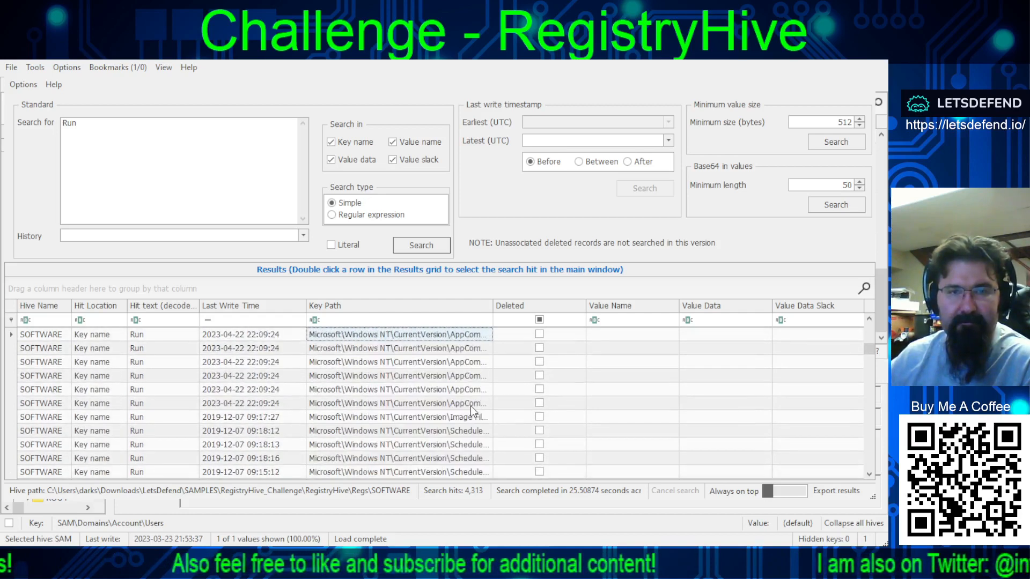
key("Page_Up")
key("Page_Up")
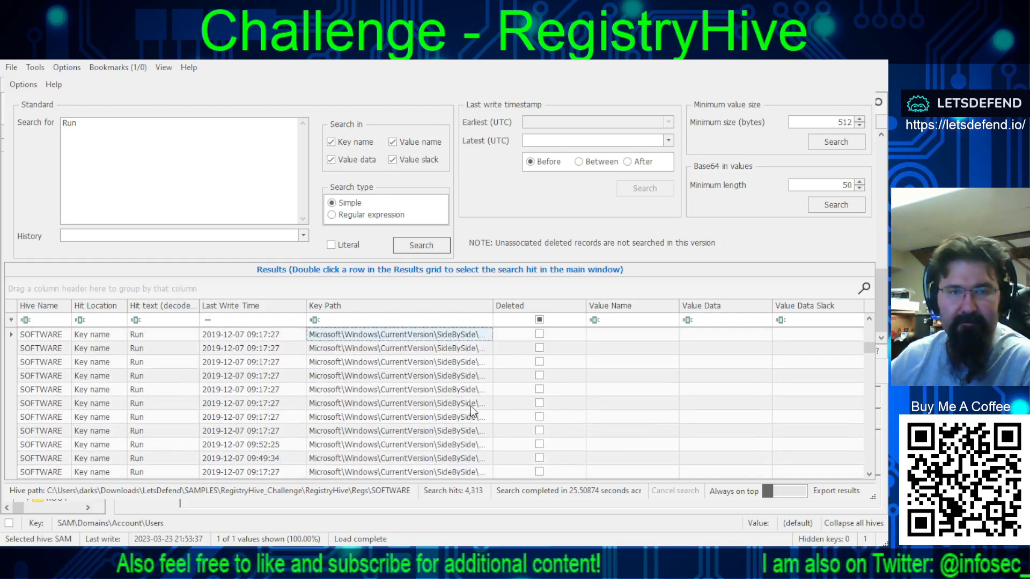
key("Page_Up")
key("Page_Up")
key("Page_Up")
key("Page_Up")
key("Page_Up")
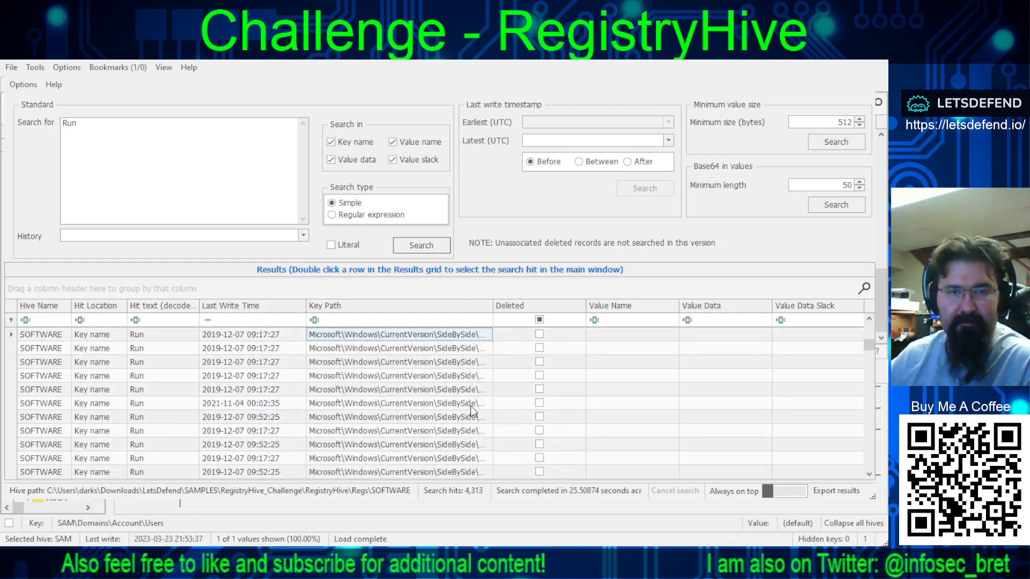
key("Page_Up")
key("Page_Up")
key("Page_Up")
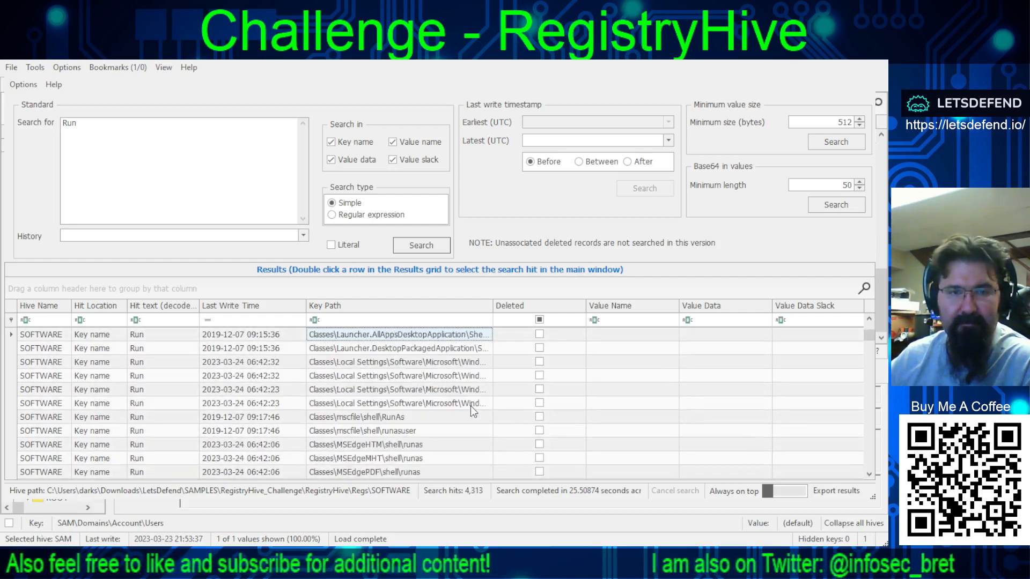
Step: Skim the SOFTWARE hive's Classes\System.Runtime key name hits and go back to the SYSTEM hive's value data hits
key("Page_Down")
key("Page_Down")
key("Page_Down")
key("Page_Down")
key("Page_Down")
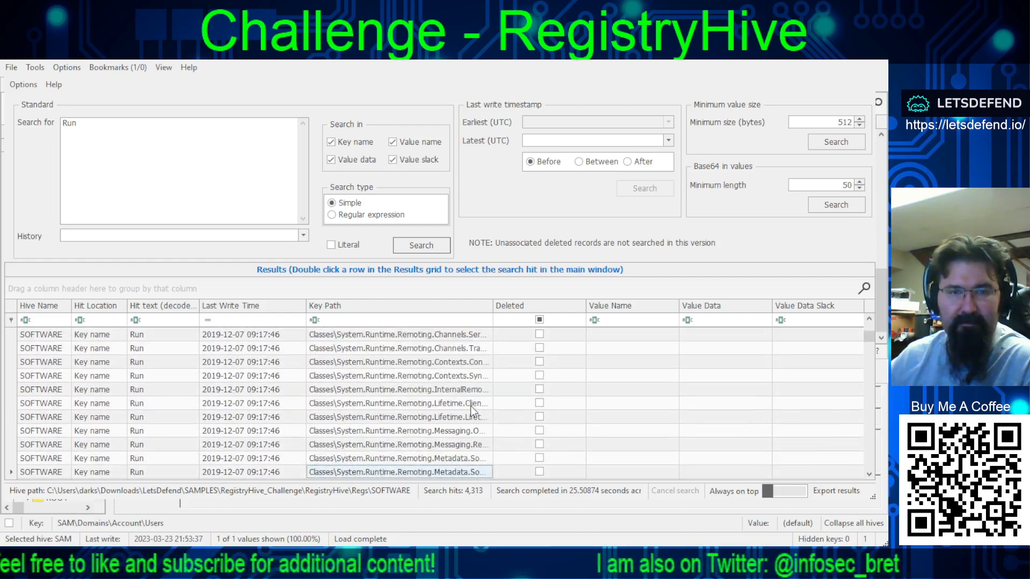
key("Page_Up")
key("Page_Up")
key("Page_Up")
key("Page_Up")
key("Page_Up")
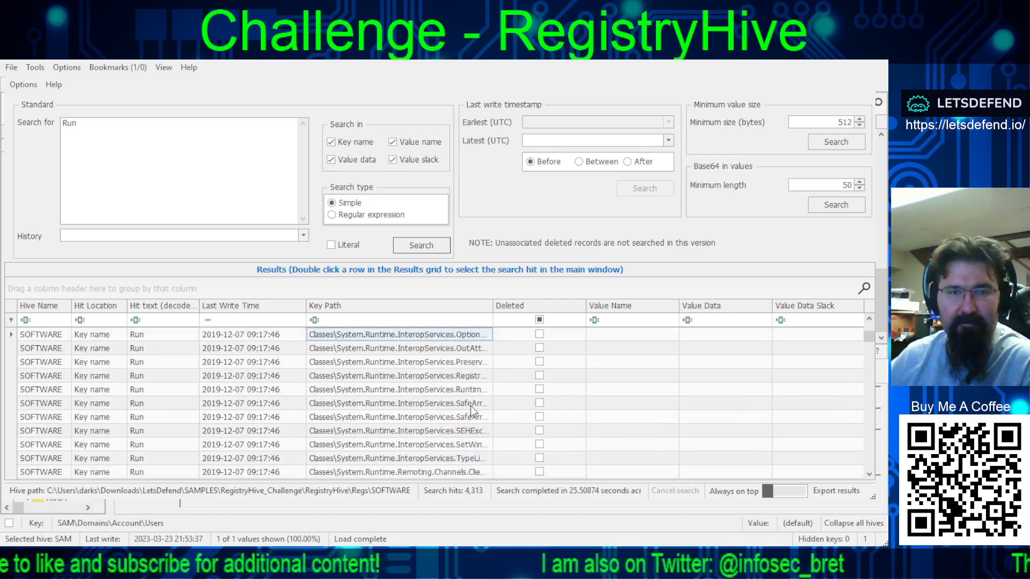
key("Page_Up")
key("Page_Up")
key("Page_Up")
key("Page_Up")
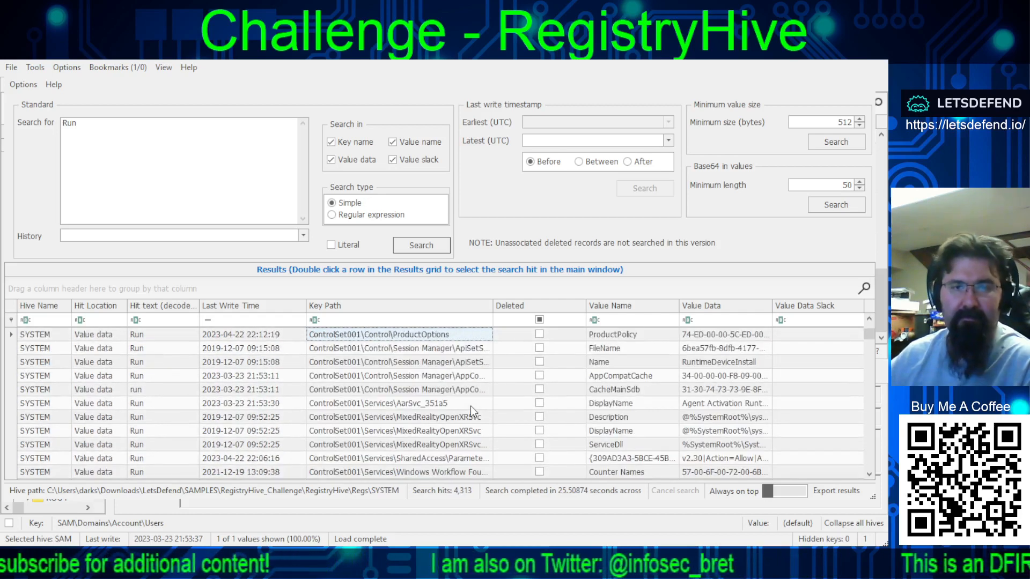
Step: Examine the SOFTWARE hive's key name hits forwards, from the Classes\AppID entries to the Microsoft\PolicyManager entries
key("Page_Down")
key("Page_Down")
key("Page_Down")
key("Page_Down")
key("Page_Down")
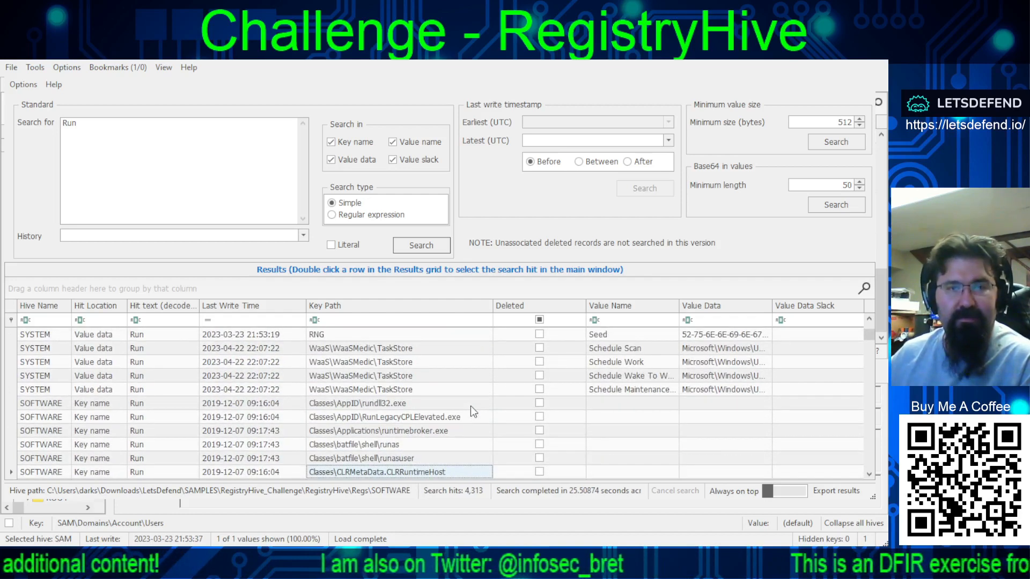
key("Page_Down")
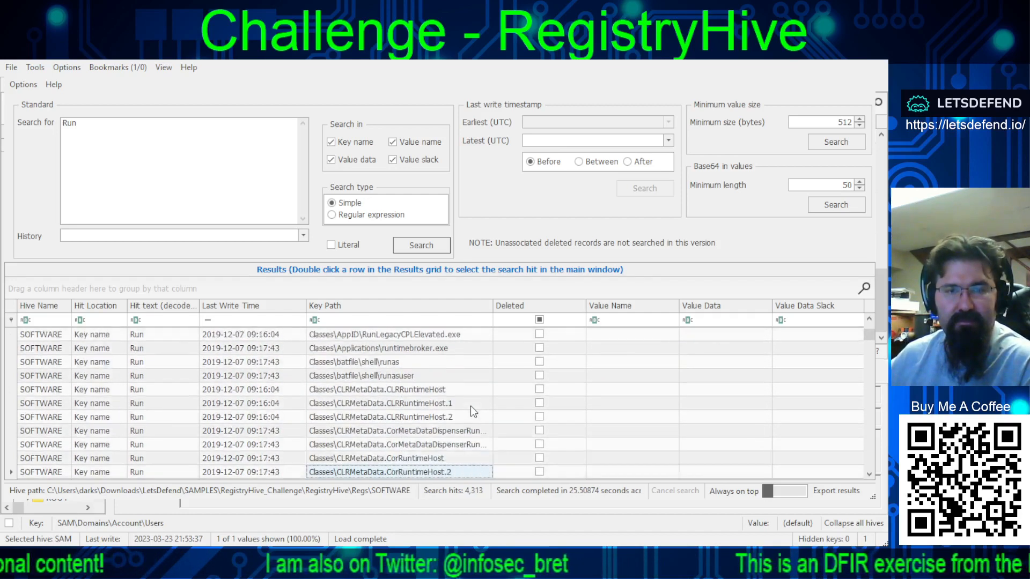
key("Page_Down")
key("Page_Down")
key("Page_Down")
key("Page_Down")
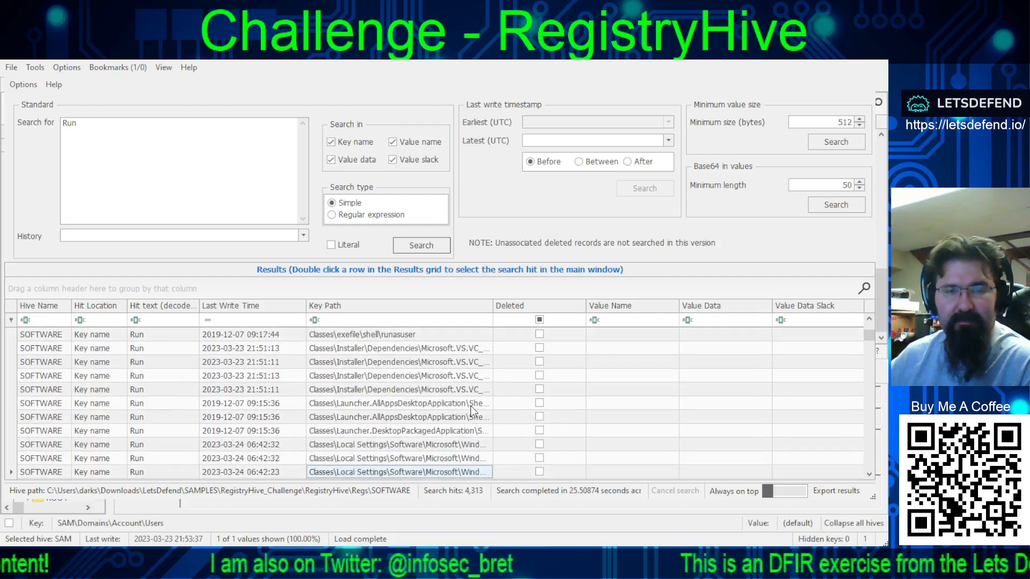
key("Page_Down")
key("Page_Down")
key("Page_Down")
key("Page_Down")
key("Page_Down")
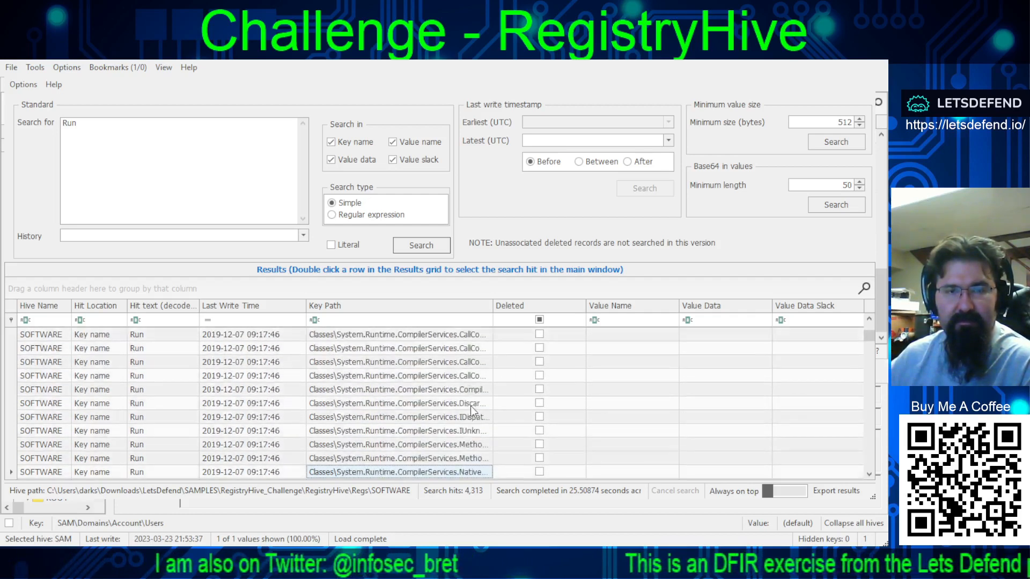
key("Page_Down")
key("Page_Down")
key("Page_Down")
key("Page_Down")
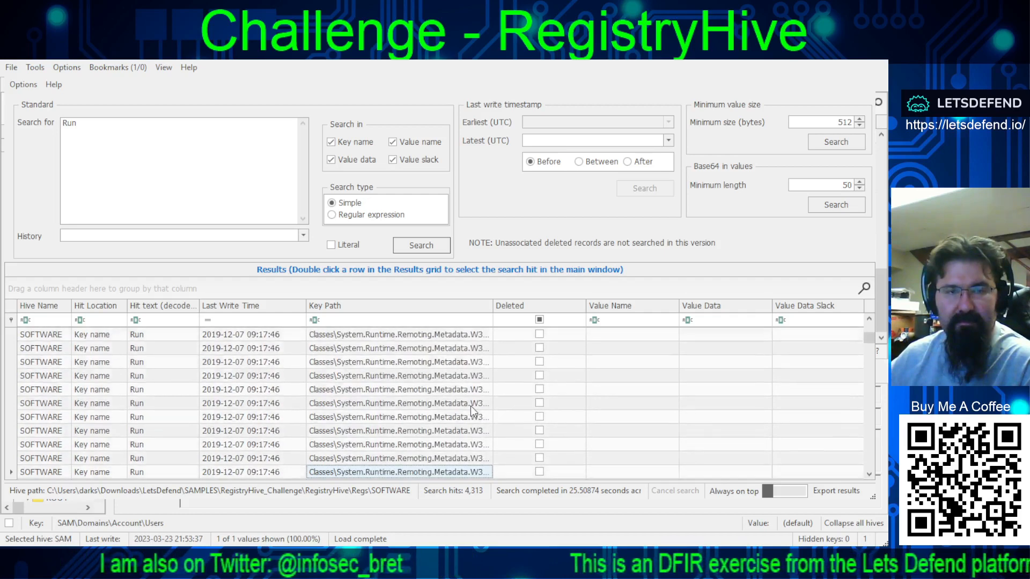
key("Page_Down")
key("Page_Down")
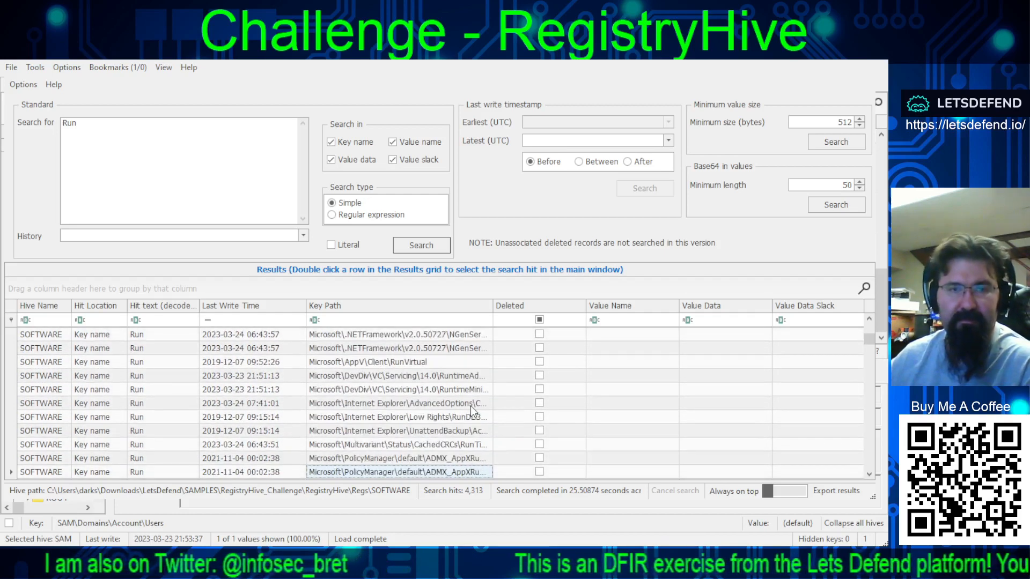
Step: Widen the Key Path column to show full paths and look through the SOFTWARE hive's PolicyManager hits and beyond
left_click_drag(492, 307, 777, 301)
scroll(559, 356, "down", 1)
scroll(558, 356, "down", 4)
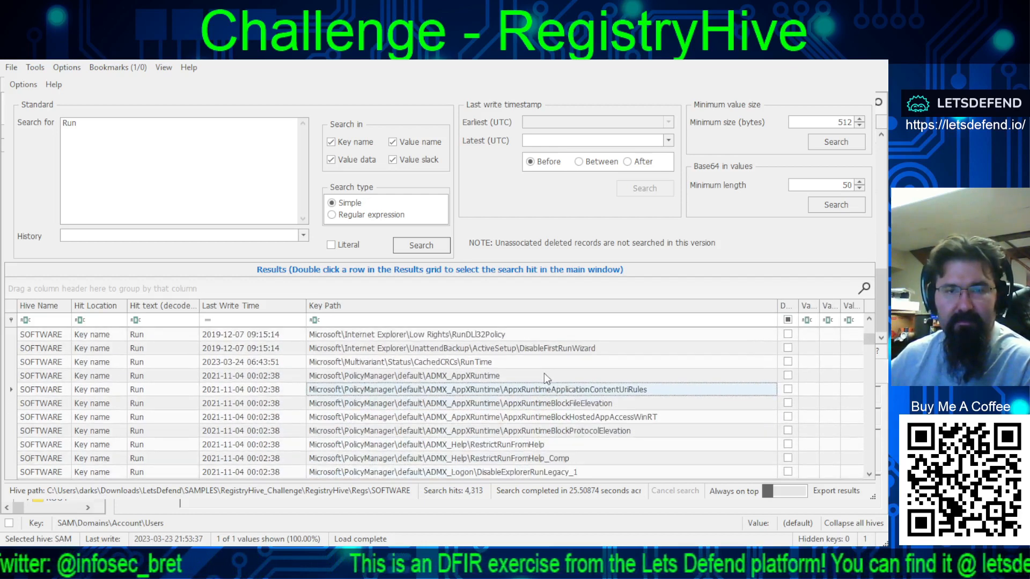
scroll(576, 397, "down", 6)
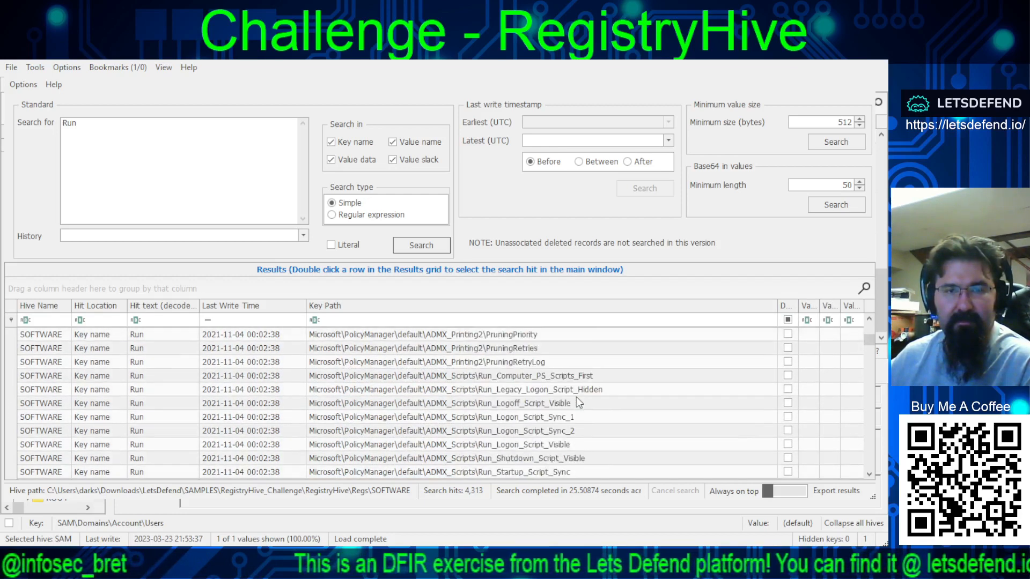
left_click_drag(869, 342, 870, 365)
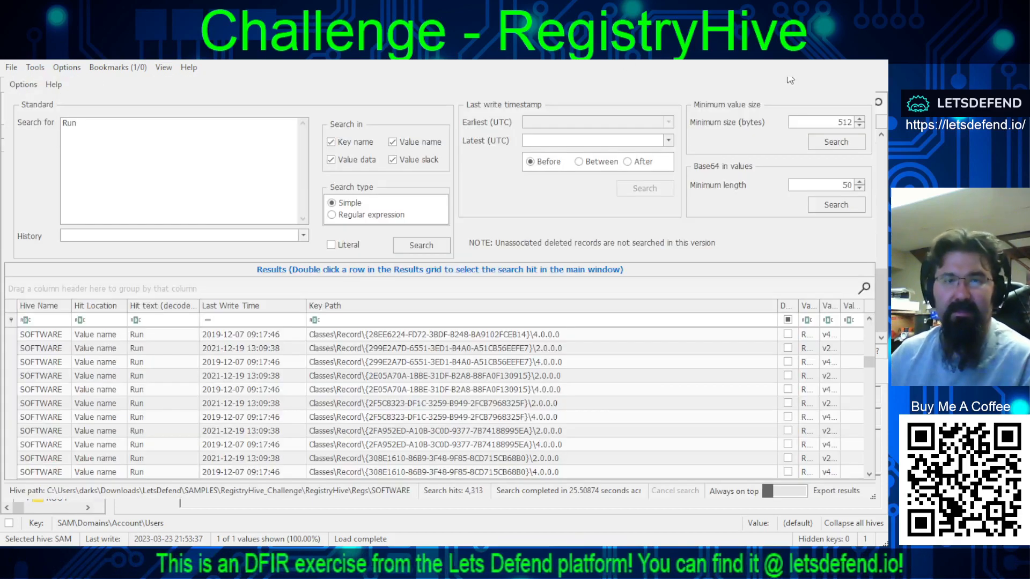
Step: Leave the search results and widen the registry hives tree until all its columns fit
left_click(790, 74)
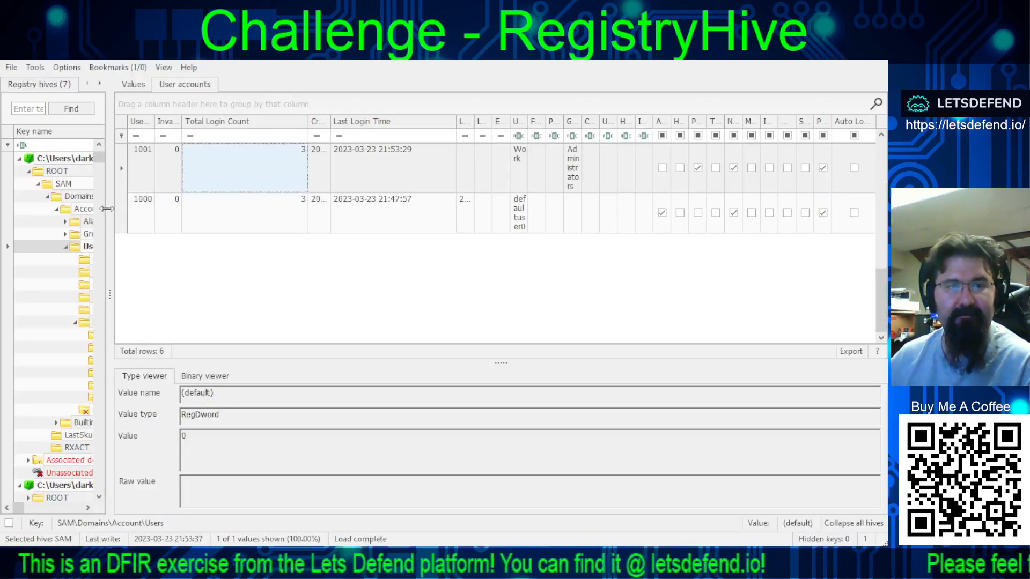
left_click_drag(109, 214, 521, 222)
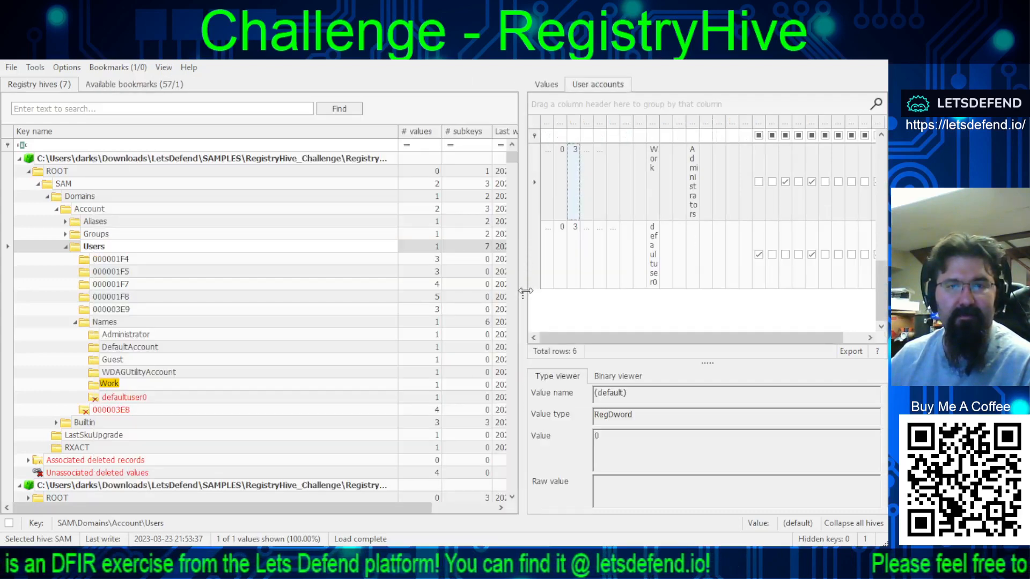
left_click_drag(525, 291, 737, 291)
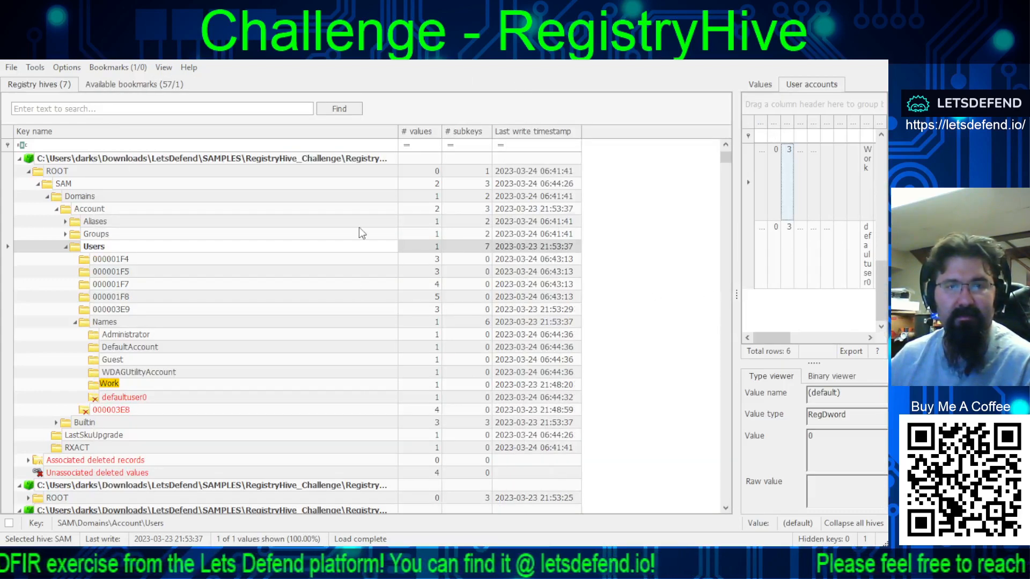
left_click(400, 129)
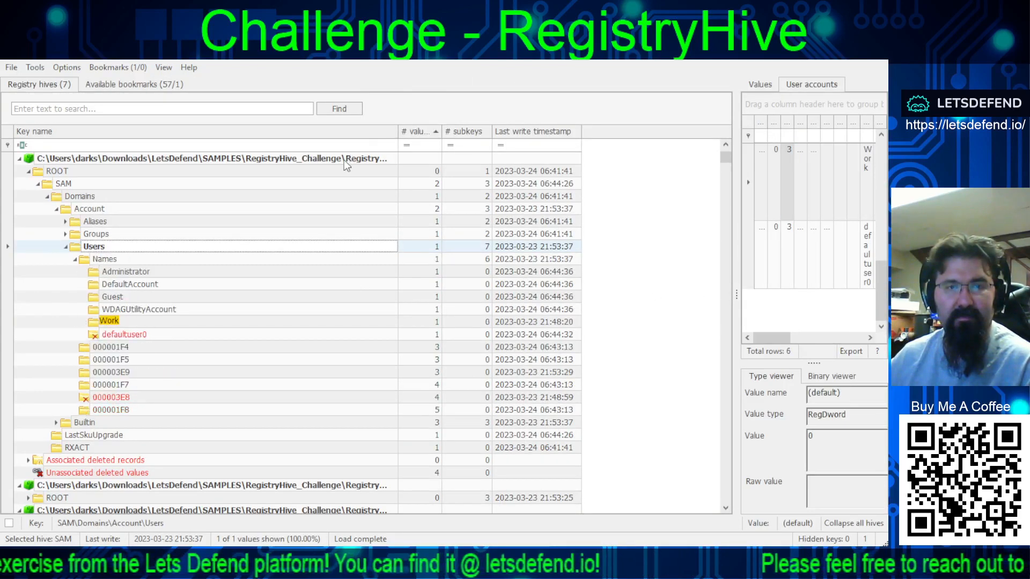
Step: Collapse the SAM hive and the three hives below it, rereading the Run key path in the LetsDefend hint
left_click(19, 158)
key("alt+Tab")
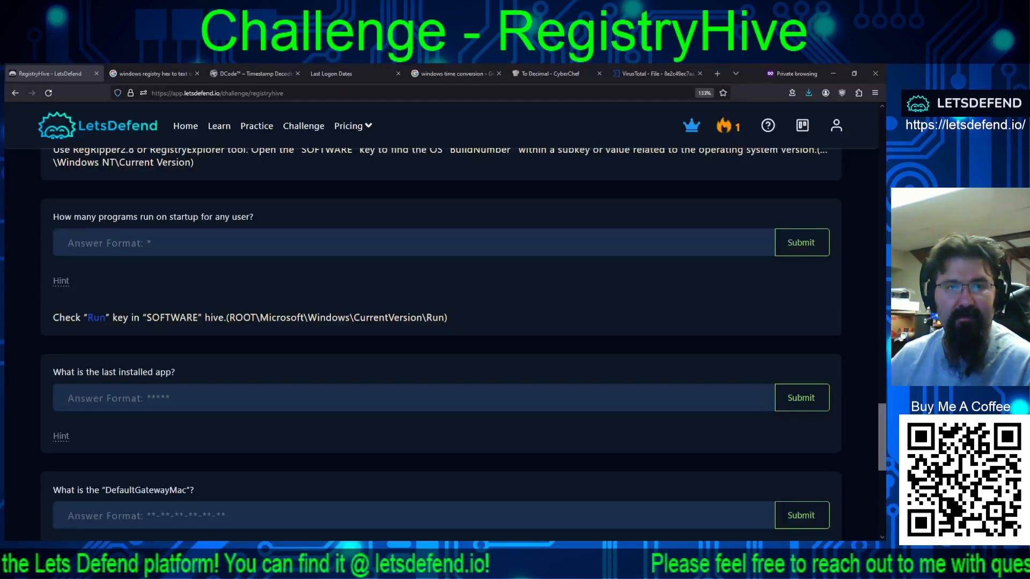
key("alt+Tab")
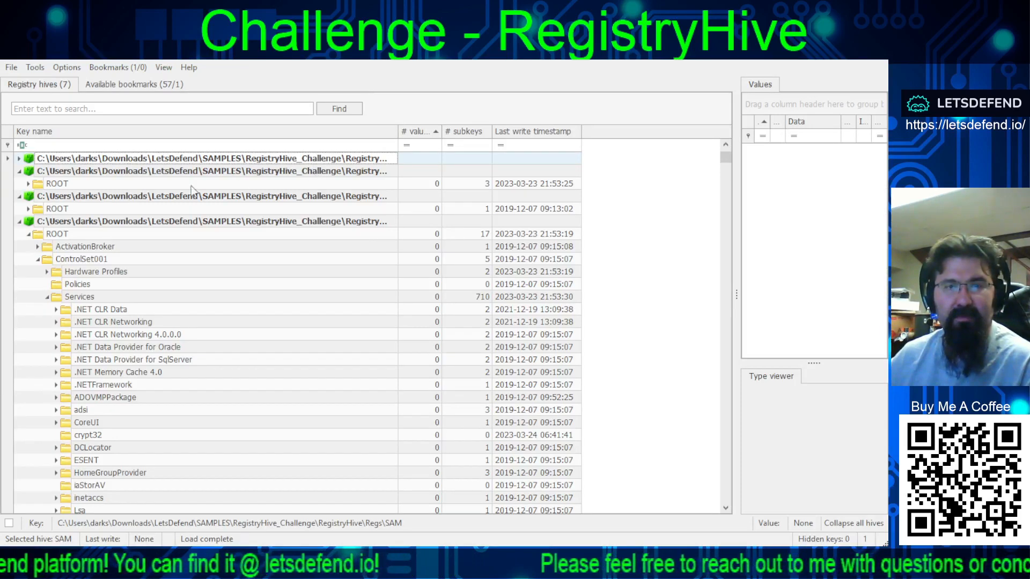
left_click(20, 171)
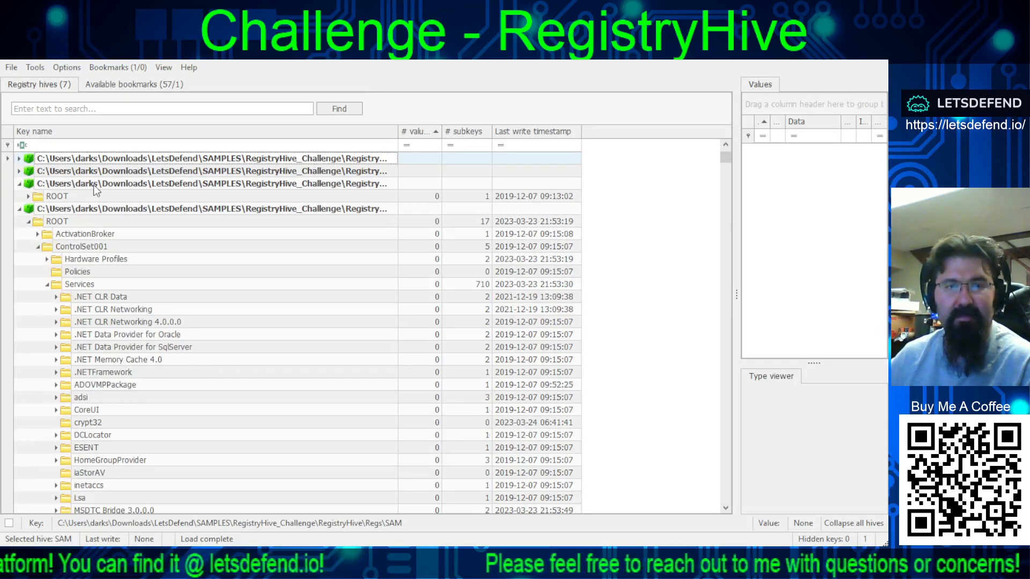
left_click(19, 183)
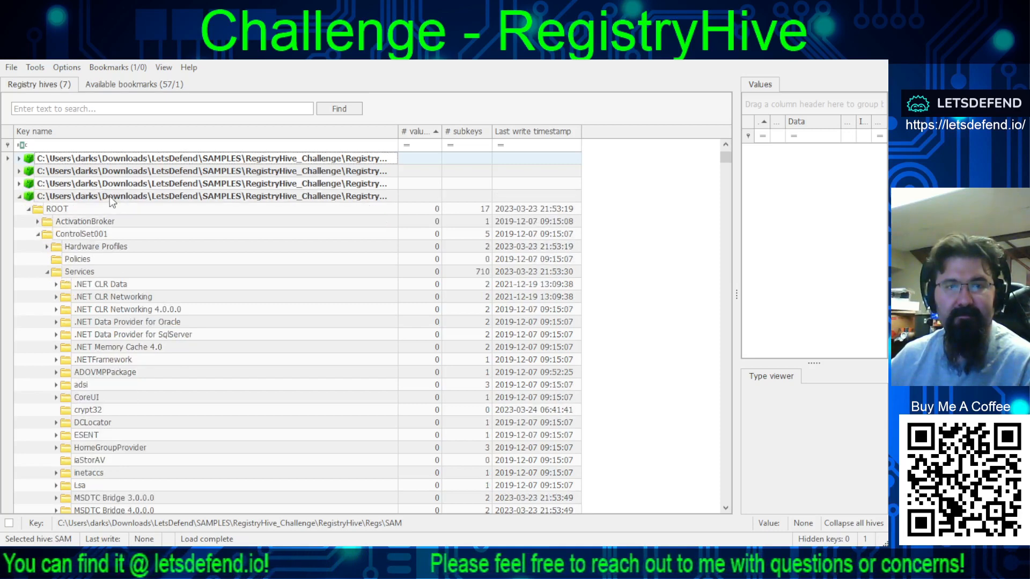
left_click(20, 196)
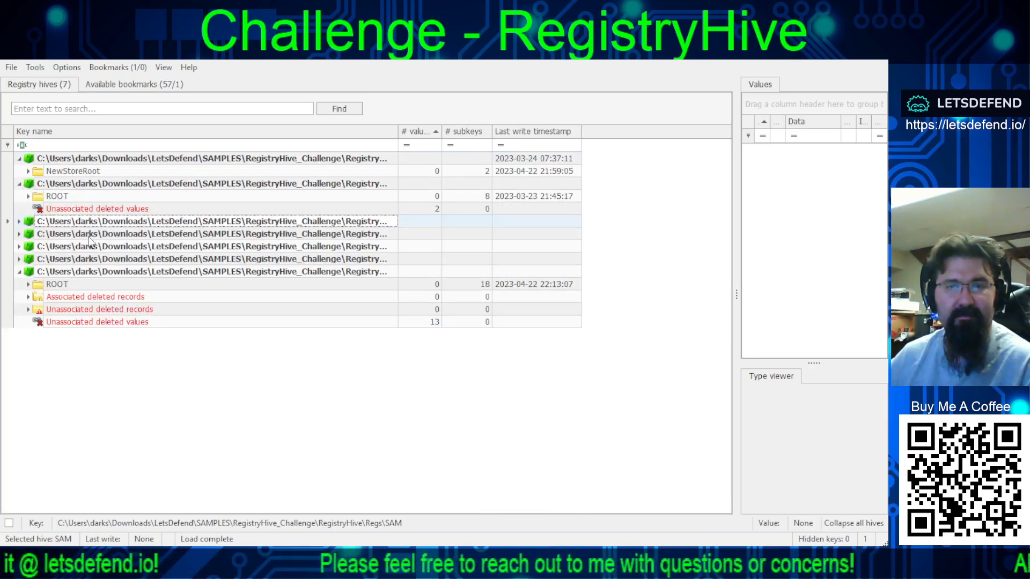
Step: Expand the SOFTWARE hive's tree through ROOT and Microsoft down to the Windows key
left_click(278, 272)
double_click(36, 286)
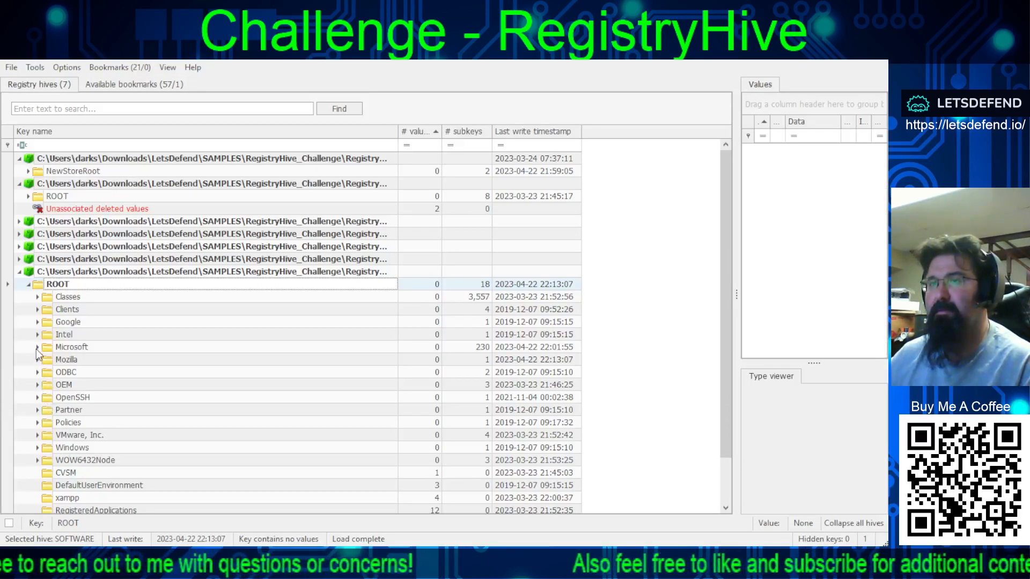
left_click(37, 348)
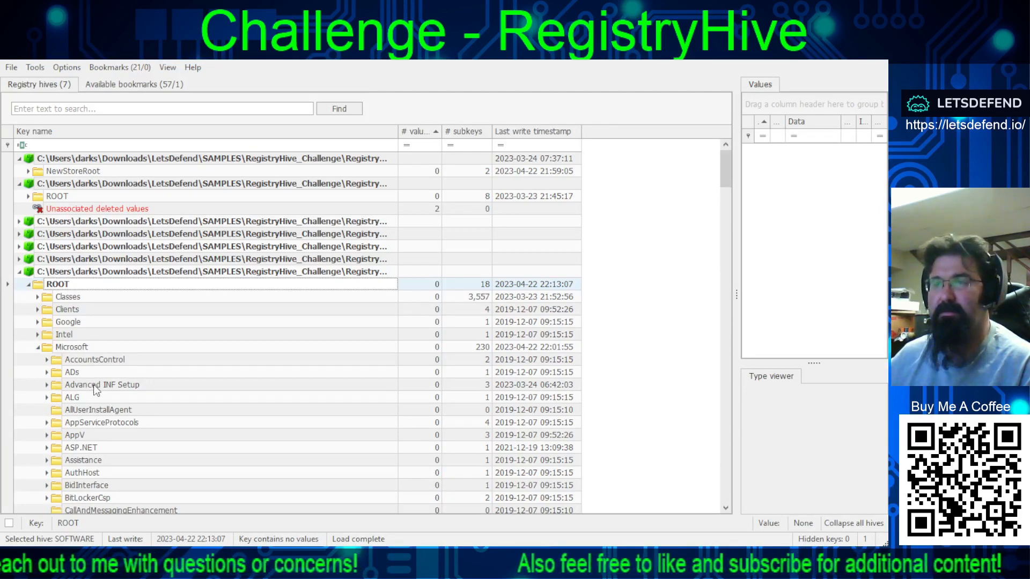
scroll(92, 387, "down", 20)
scroll(92, 385, "down", 20)
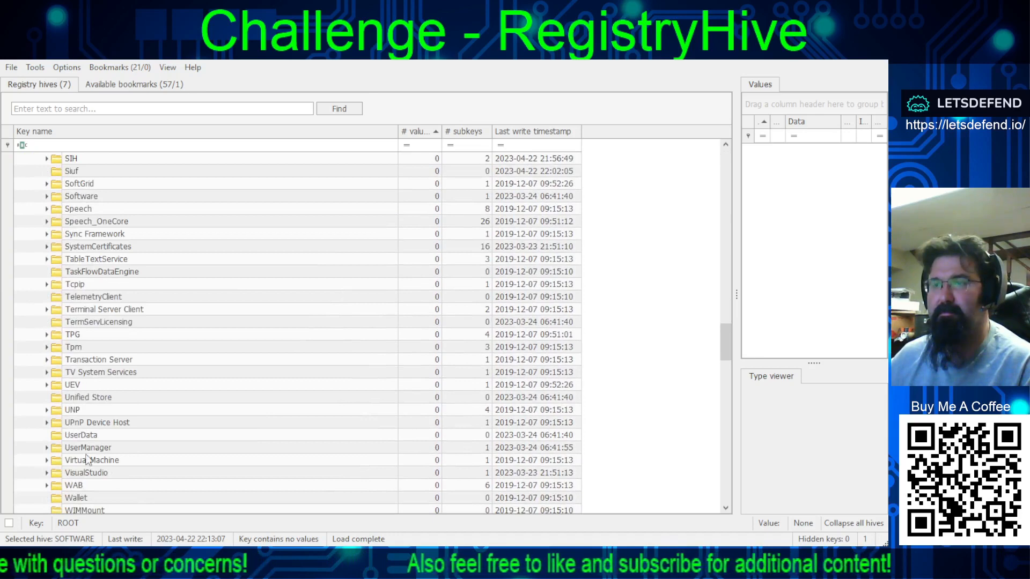
scroll(86, 456, "down", 5)
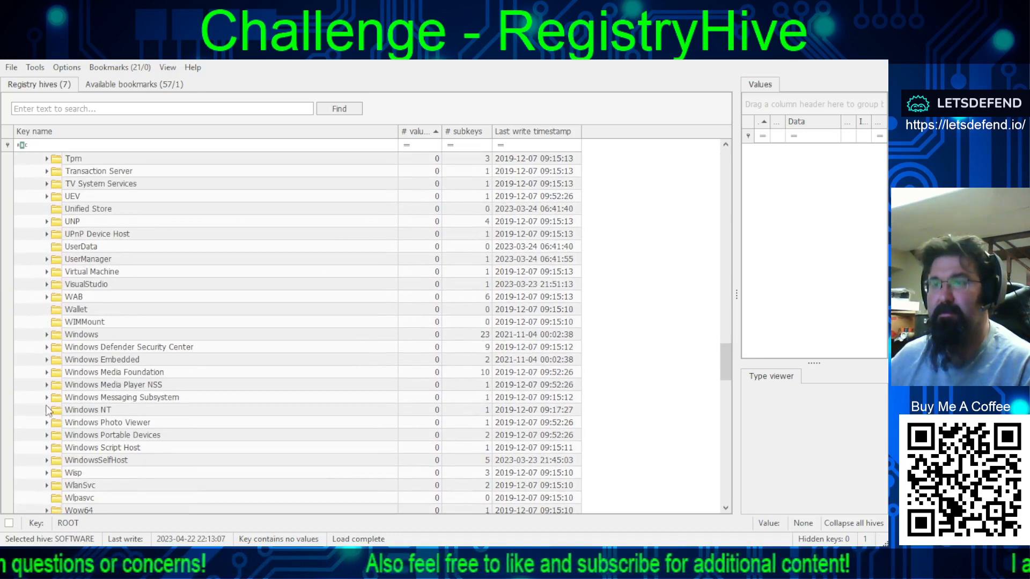
left_click(47, 335)
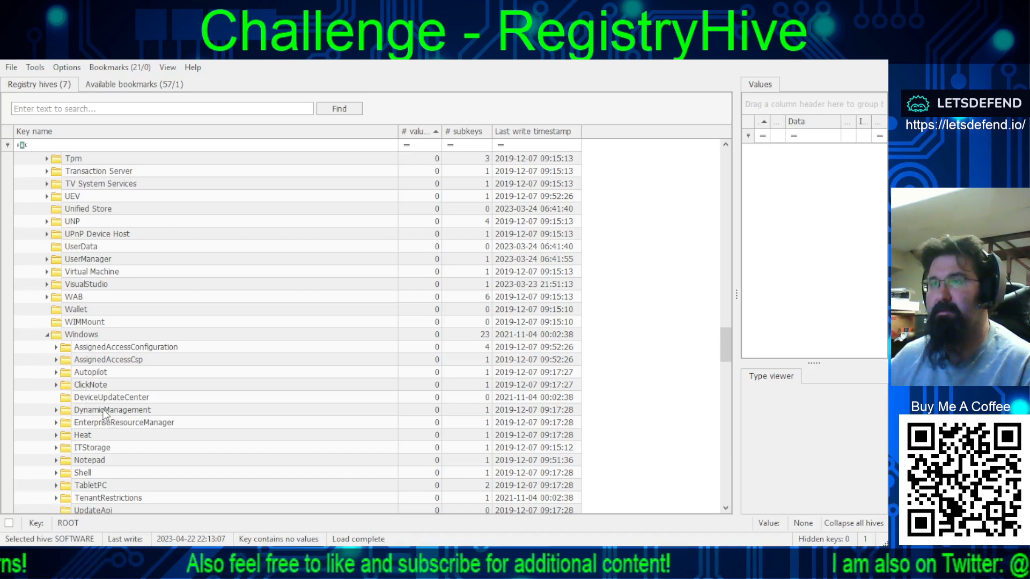
Step: Expand the CurrentVersion key under Microsoft\Windows and select its RunOnce subkey
scroll(86, 439, "down", 3)
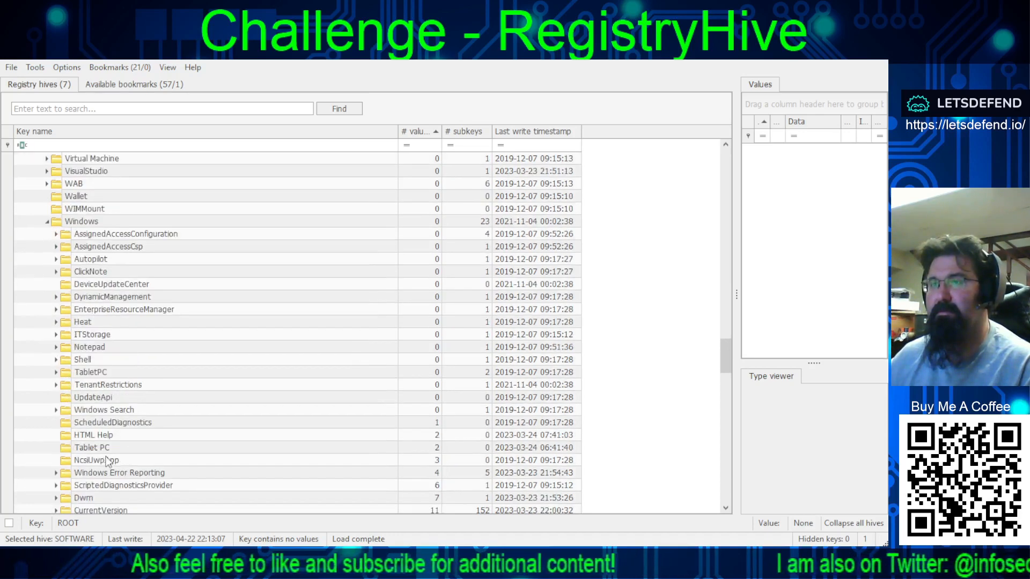
scroll(124, 426, "down", 4)
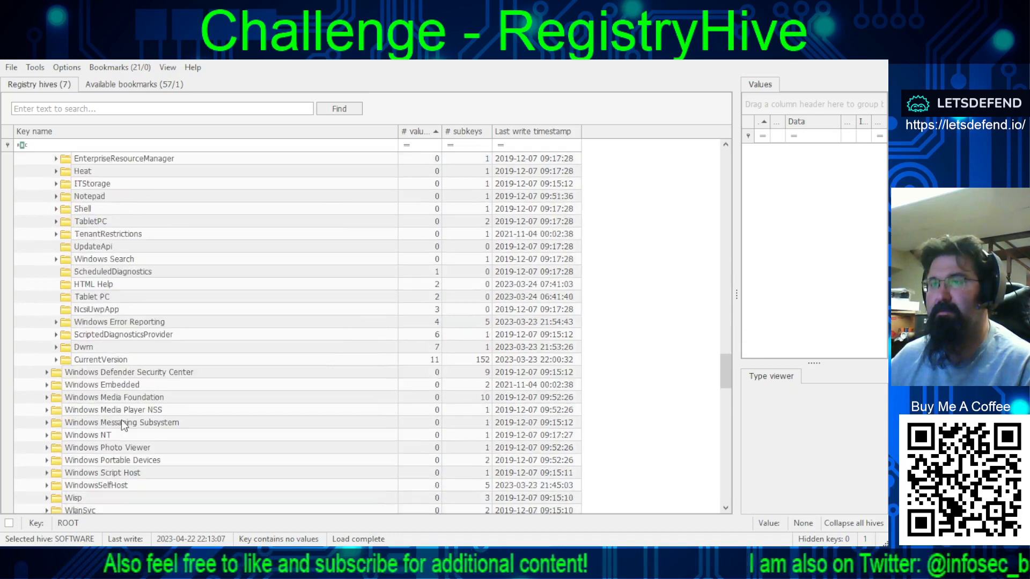
left_click(56, 359)
scroll(61, 382, "down", 20)
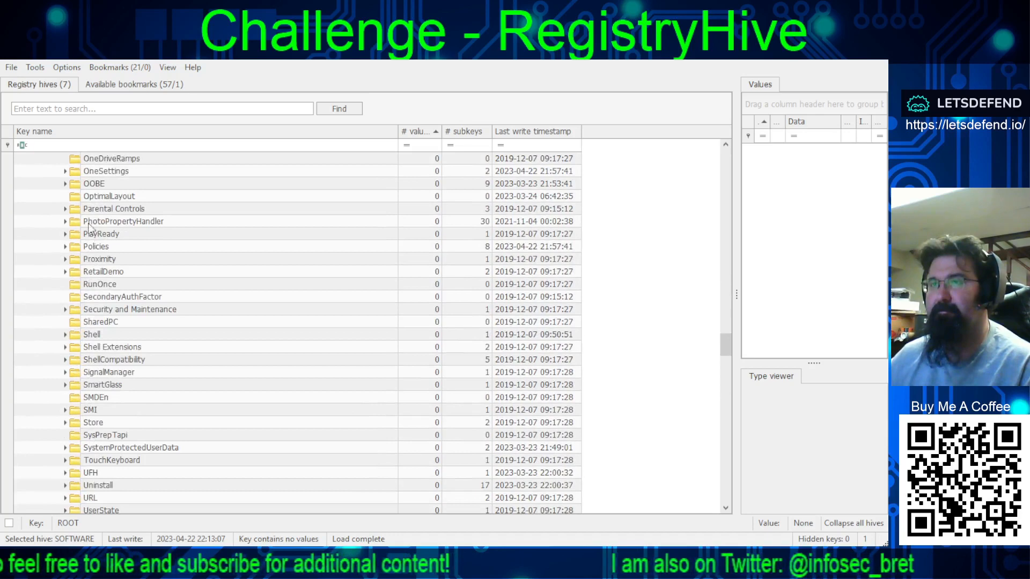
left_click(99, 284)
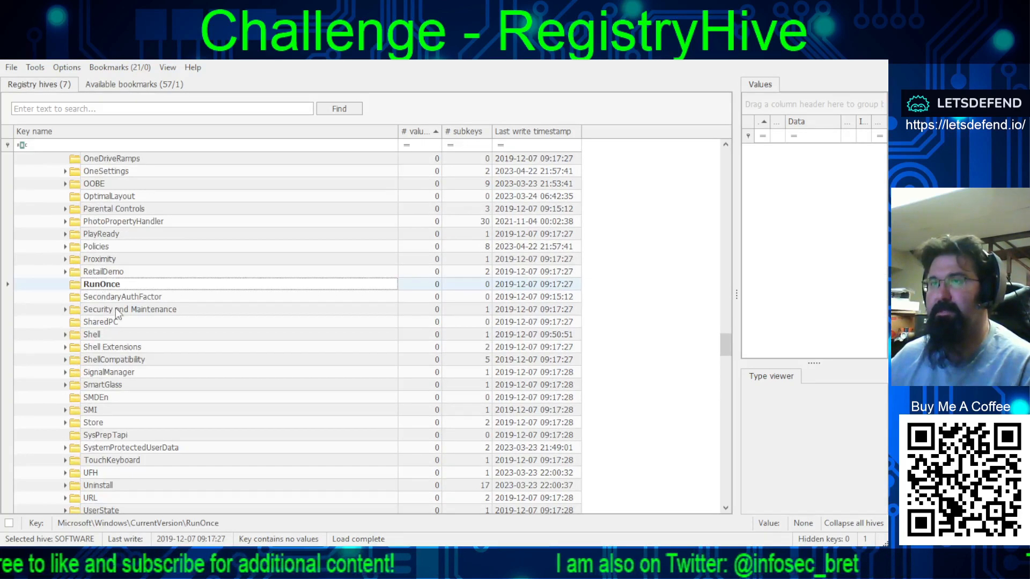
Step: Select the Run key under Microsoft\Windows\CurrentVersion in the SOFTWARE hive and widen its values table
scroll(121, 317, "down", 3)
scroll(124, 321, "down", 3)
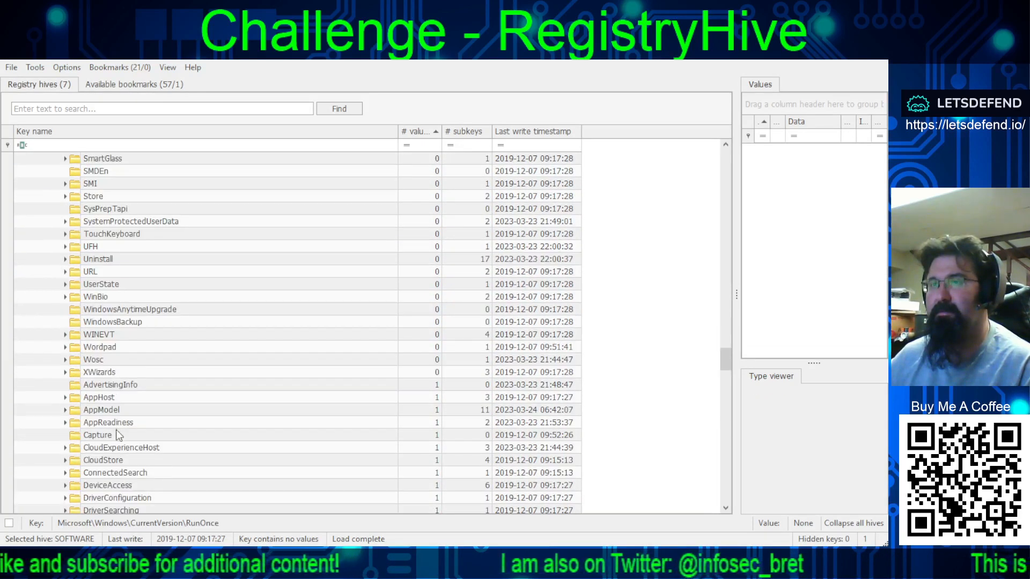
scroll(114, 364, "down", 9)
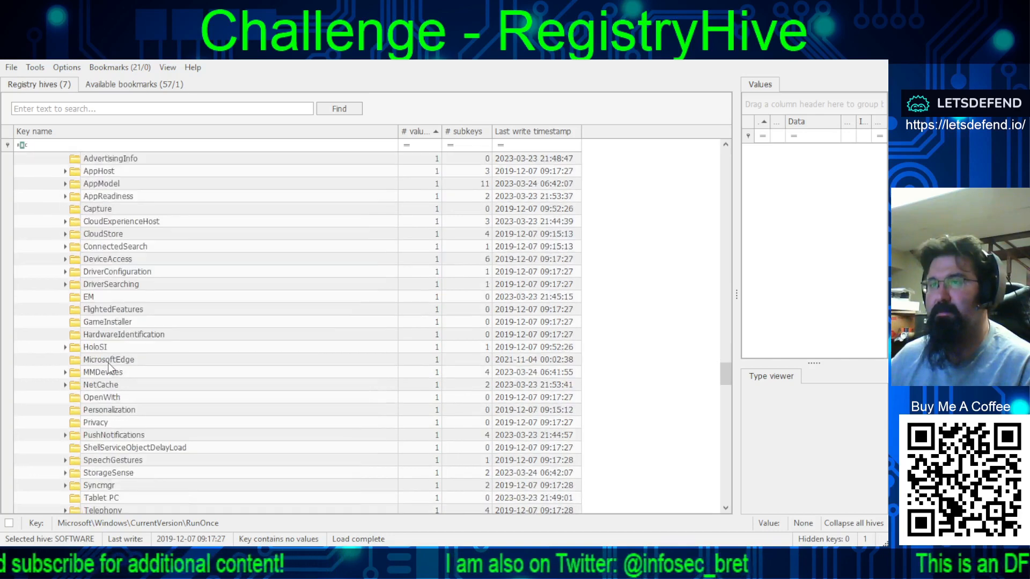
left_click(91, 485)
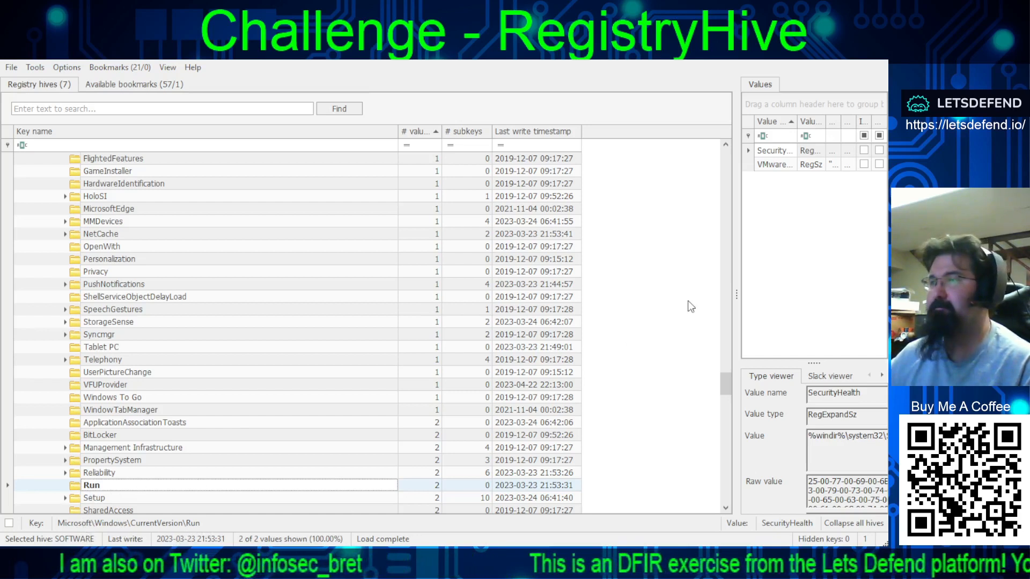
left_click_drag(736, 293, 57, 300)
Step: Reread the startup question on LetsDefend, and inspect the Run key's SecurityHealth and VMware User Process values in Registry Explorer
key("alt+Tab")
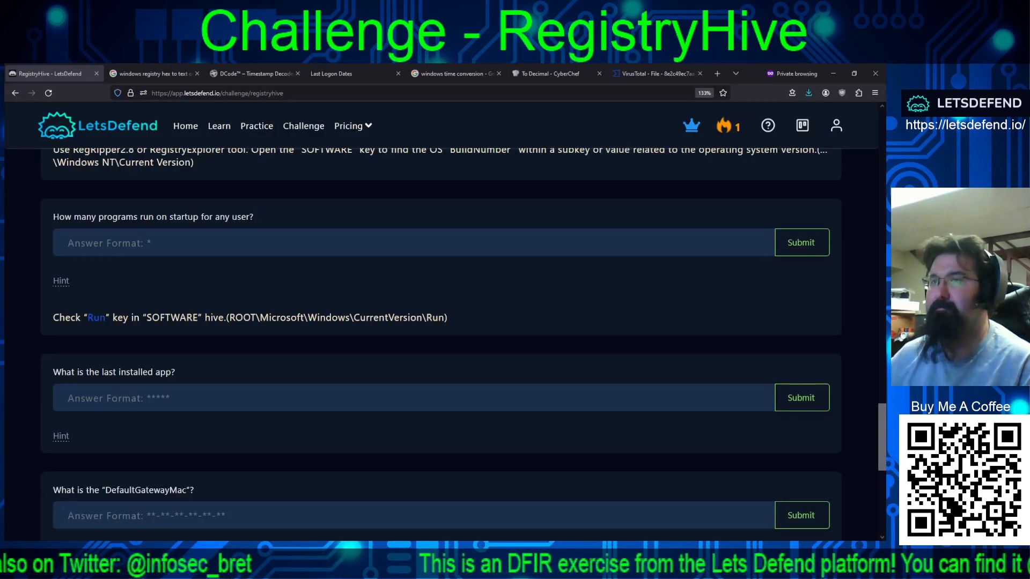
key("alt+Tab")
left_click(146, 154)
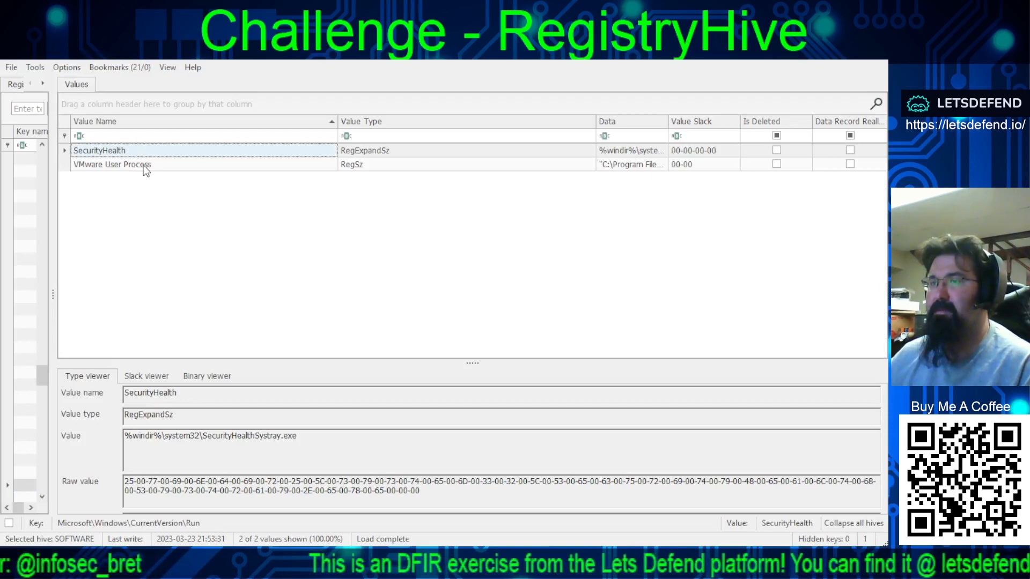
left_click(144, 165)
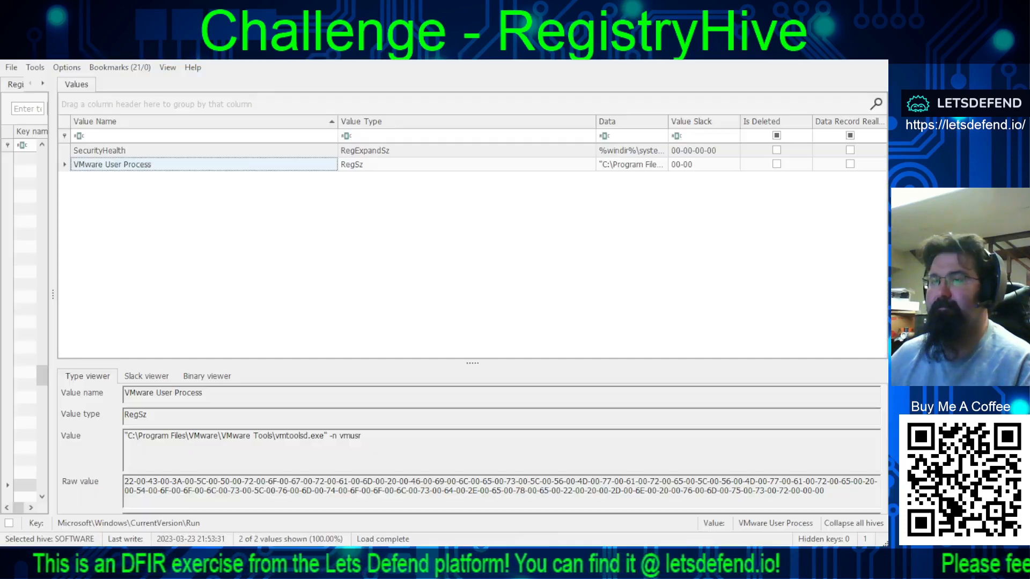
Step: Switch to LetsDefend and submit 2 as the answer to how many programs run on startup for any user
key("alt+Tab")
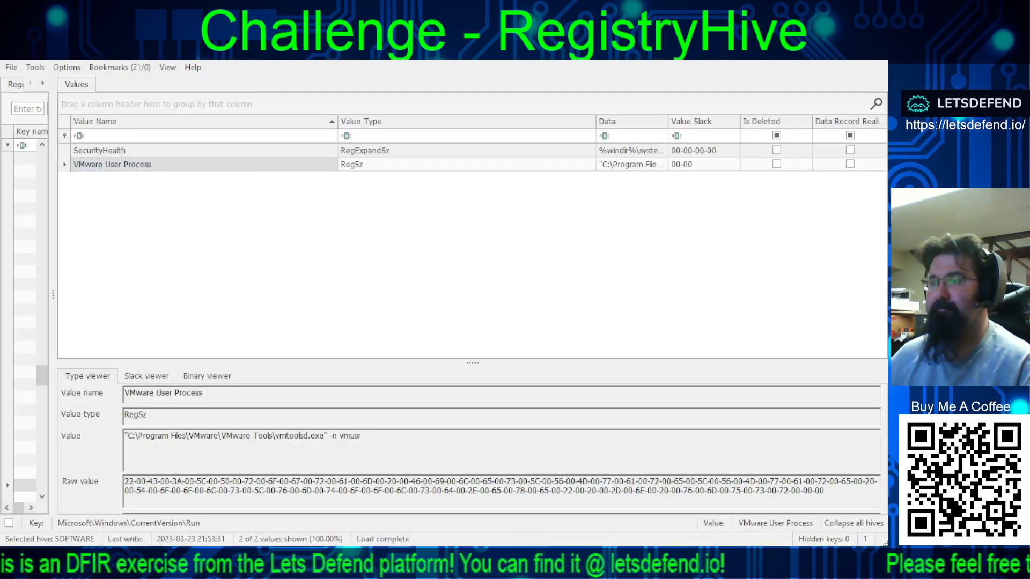
key("alt+Tab")
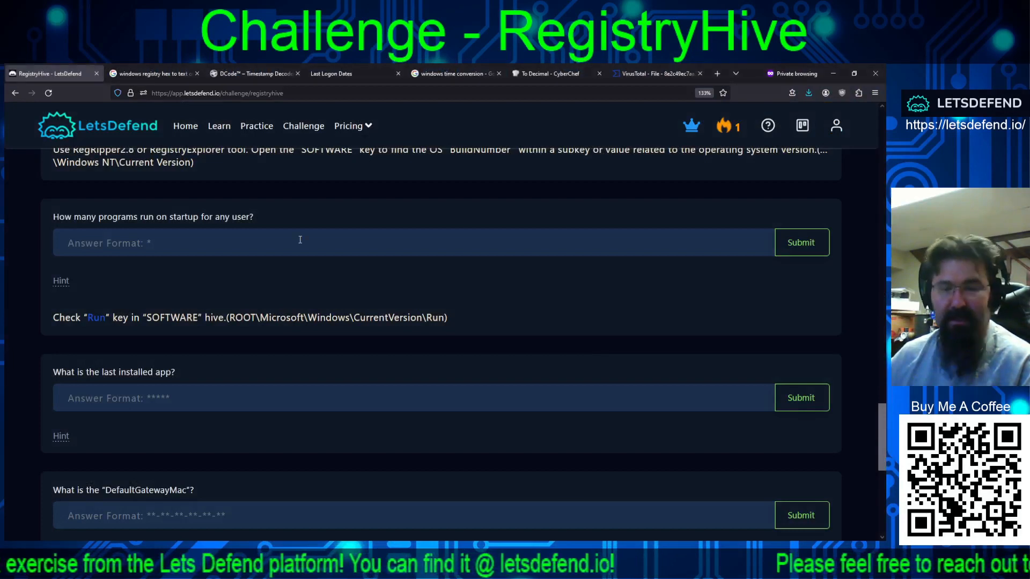
left_click(299, 242)
type("2")
left_click(799, 243)
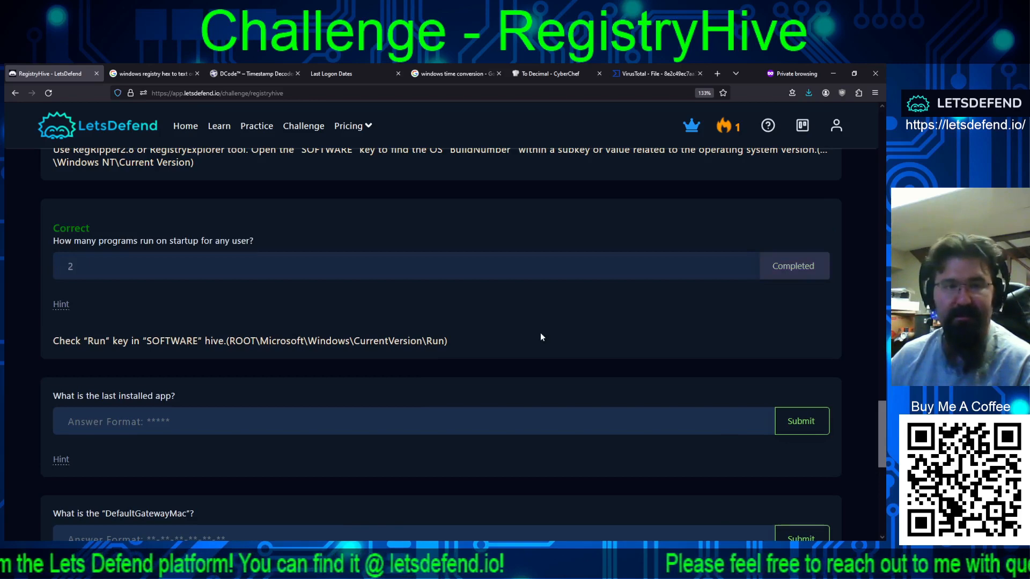
Step: Reveal the LetsDefend hint for the last installed app, and open the SOFTWARE hive's Uninstall key in Registry Explorer with its table widened
scroll(540, 332, "down", 3)
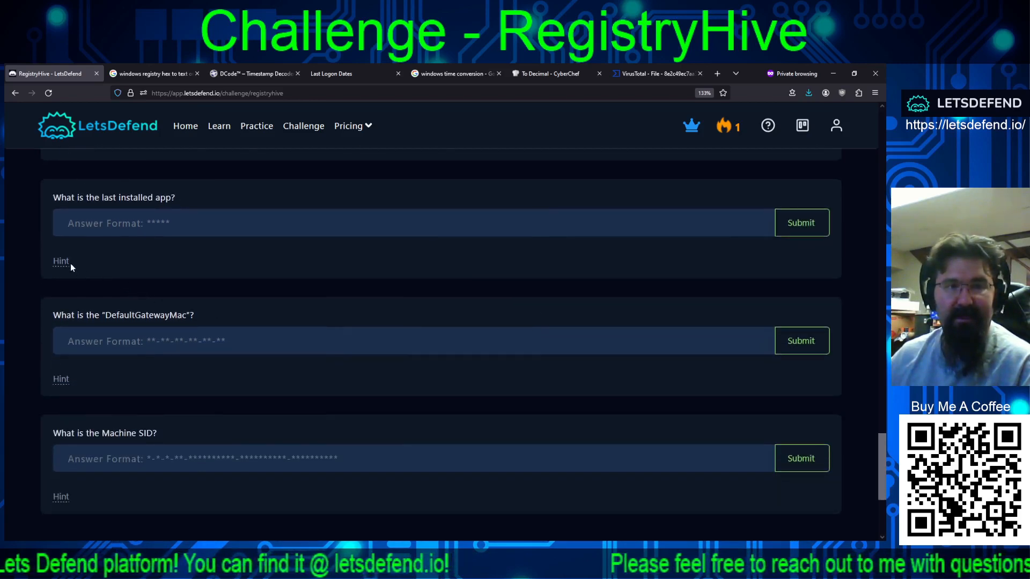
left_click(67, 263)
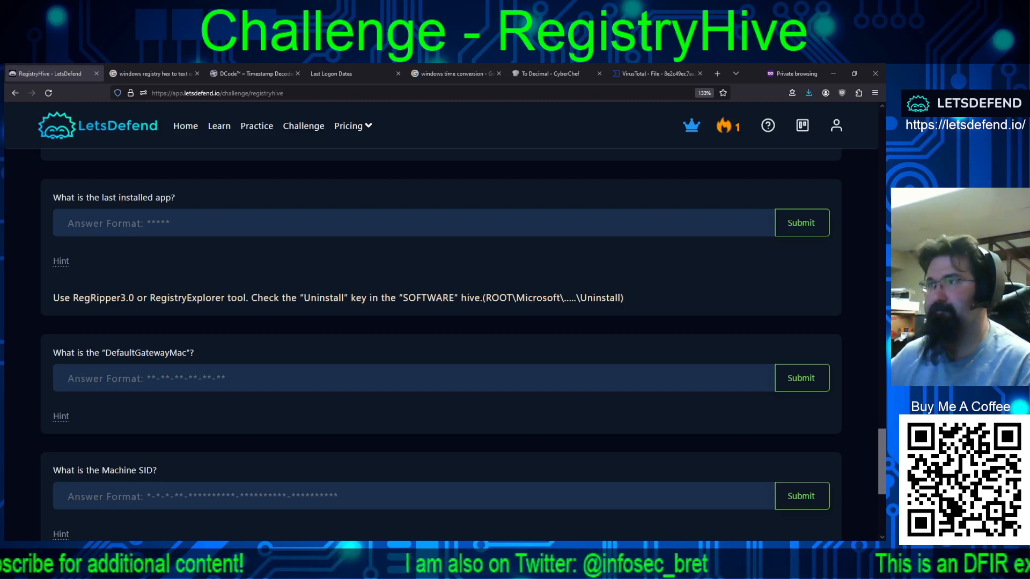
key("alt+Tab")
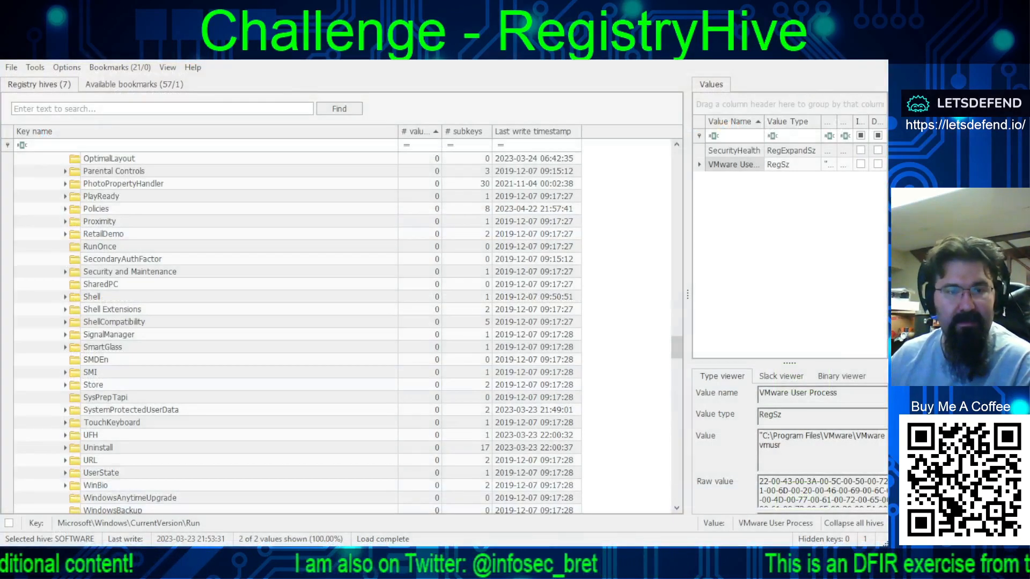
left_click(86, 448)
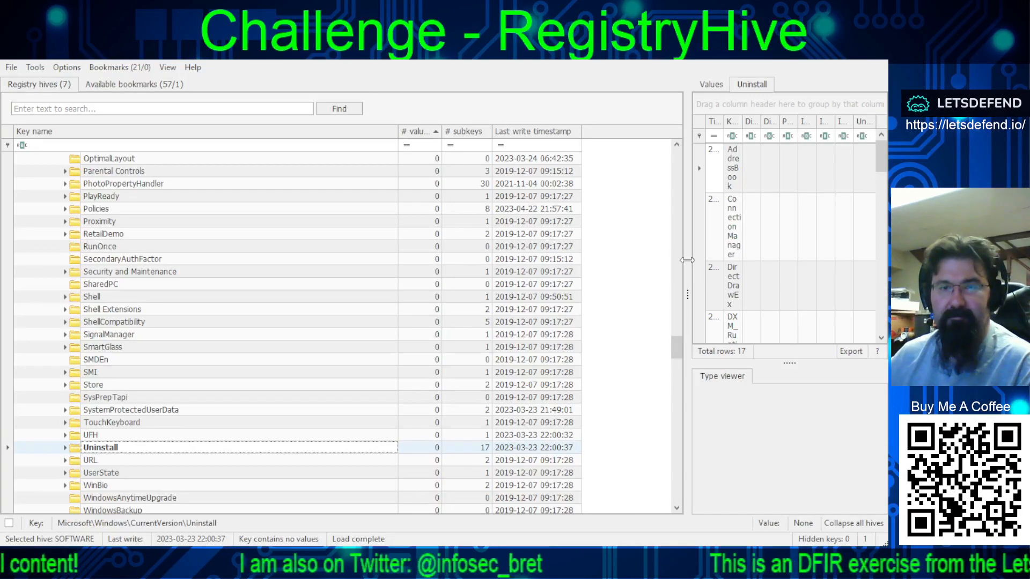
left_click_drag(687, 260, 140, 281)
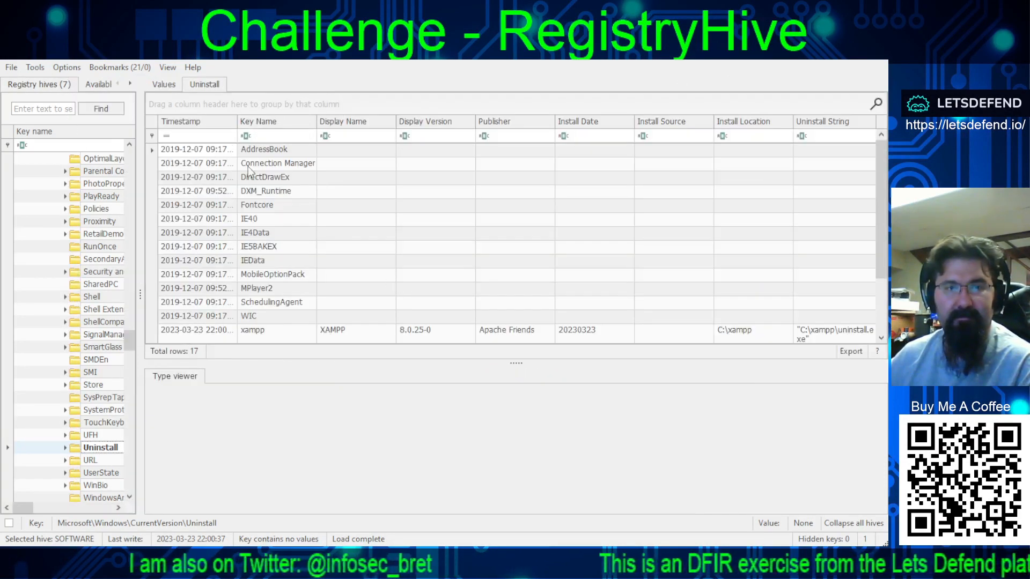
Step: Widen the Timestamp column of the Uninstall table to show full times and look through the installed entries
left_click(240, 121)
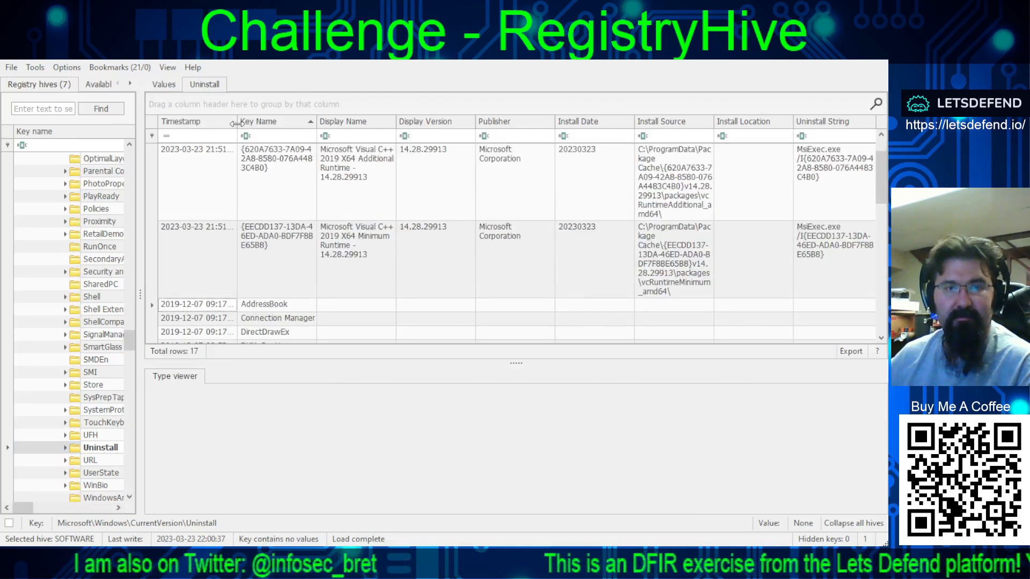
left_click_drag(237, 124, 358, 135)
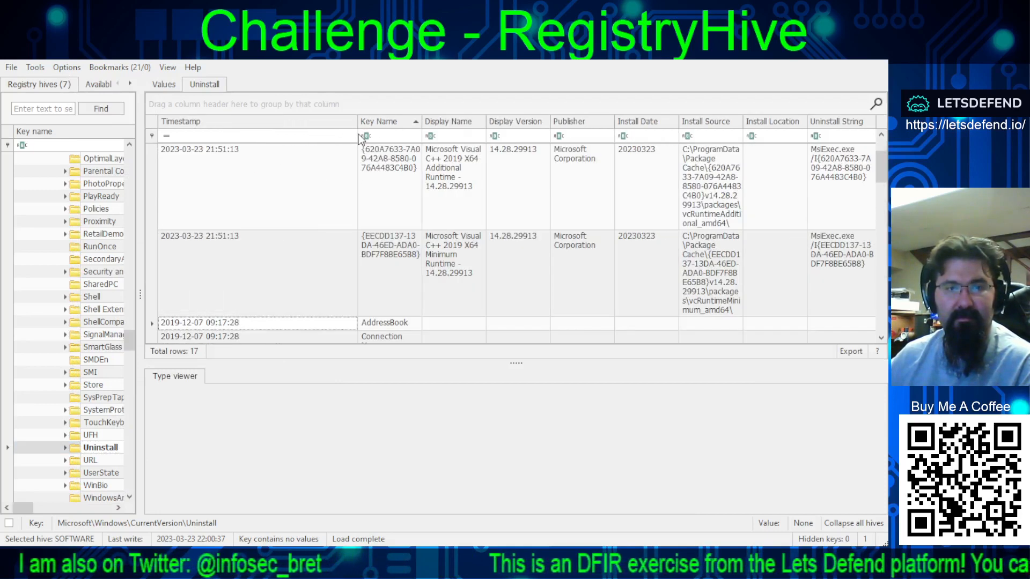
scroll(267, 276, "up", 1)
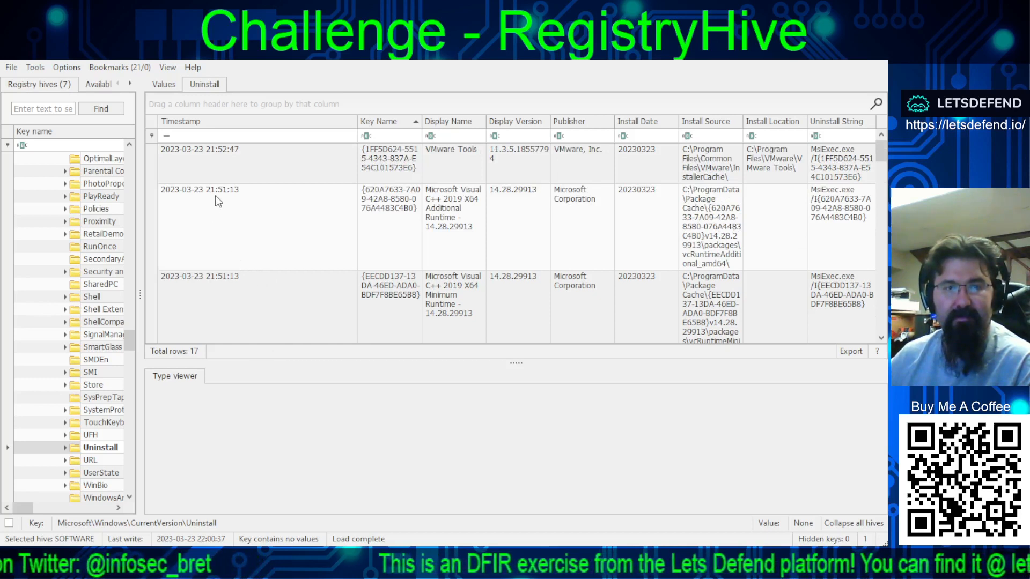
left_click(192, 161)
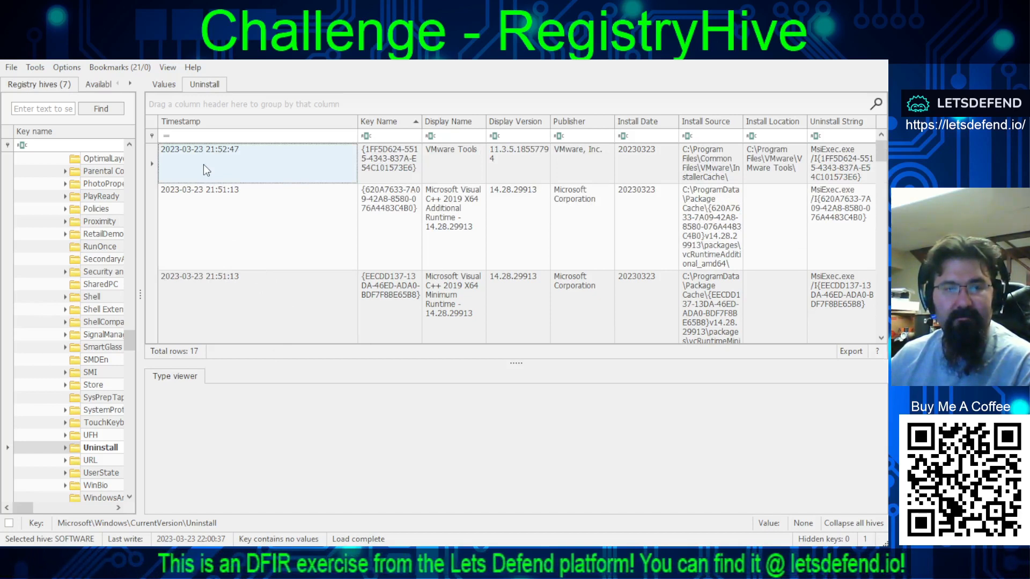
key("alt+Tab")
key("alt+Tab")
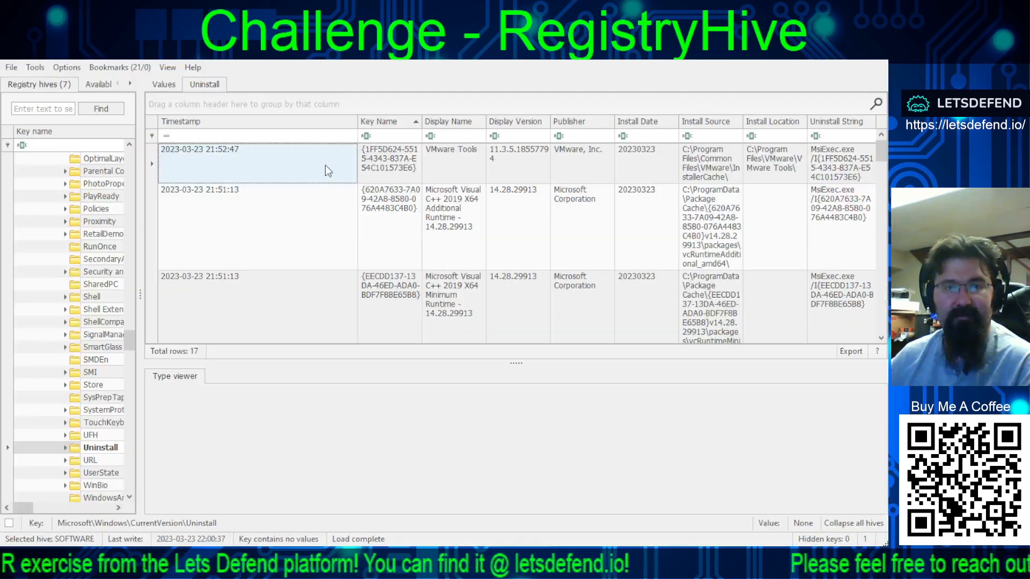
scroll(325, 165, "down", 5)
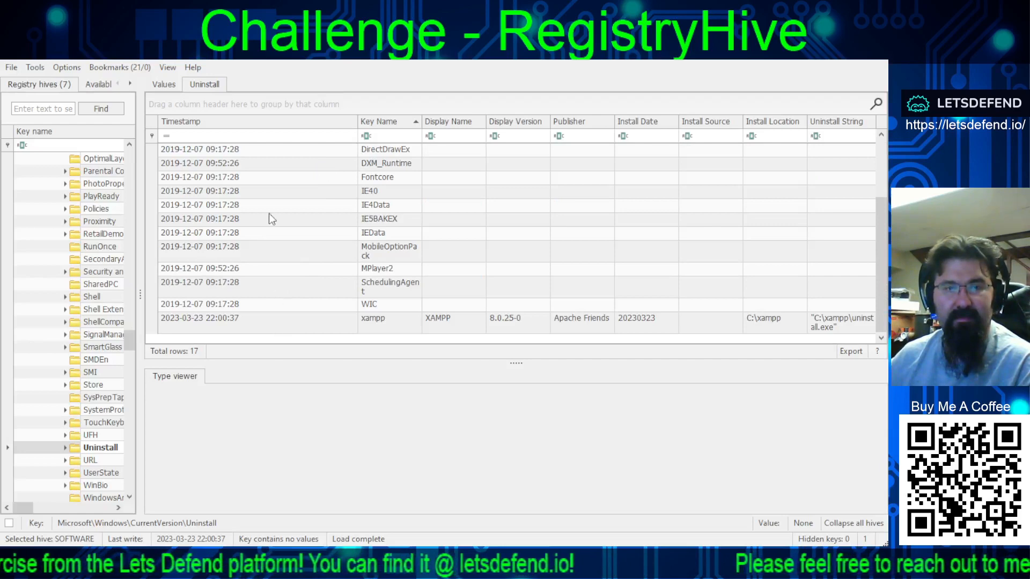
Step: Sort the Uninstall entries by timestamp, compare their dates, and select the most recent entry, xampp
left_click(254, 124)
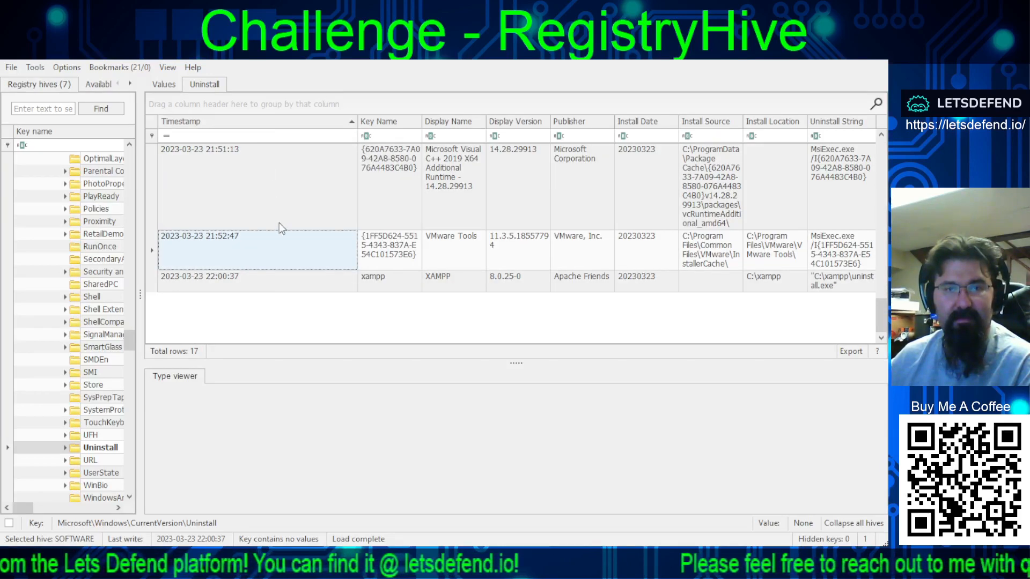
scroll(279, 225, "up", 5)
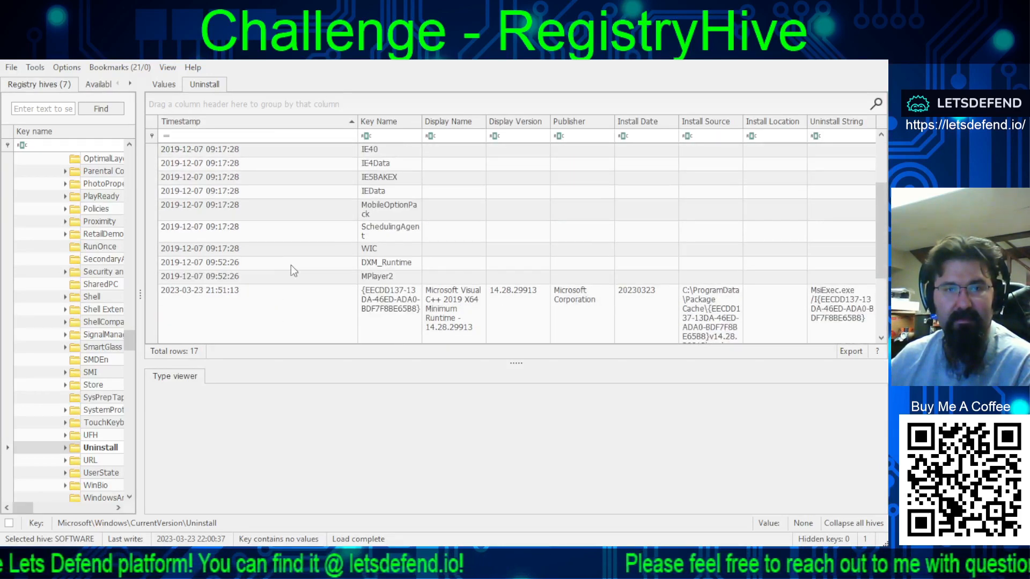
scroll(292, 268, "up", 3)
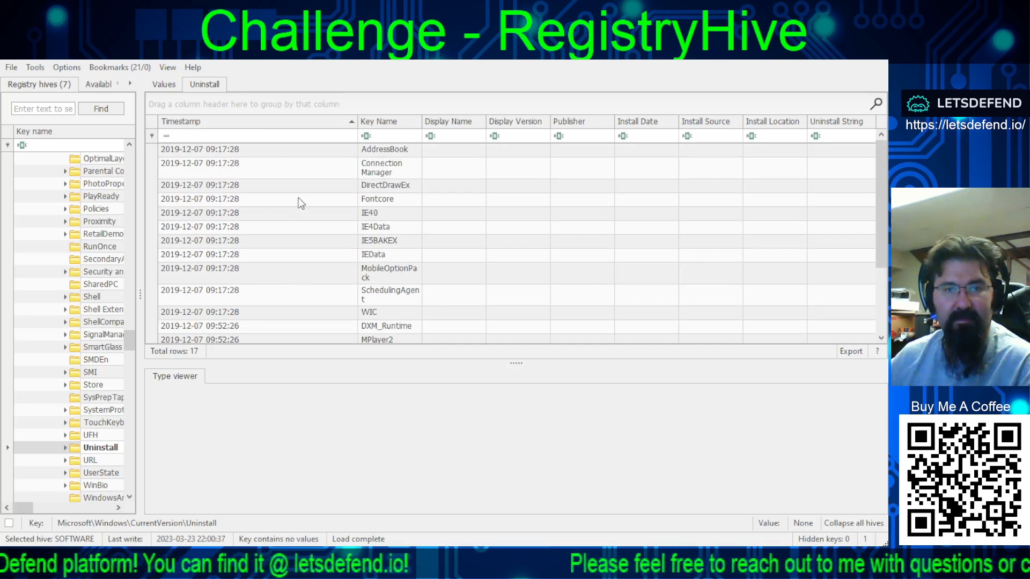
scroll(298, 203, "down", 3)
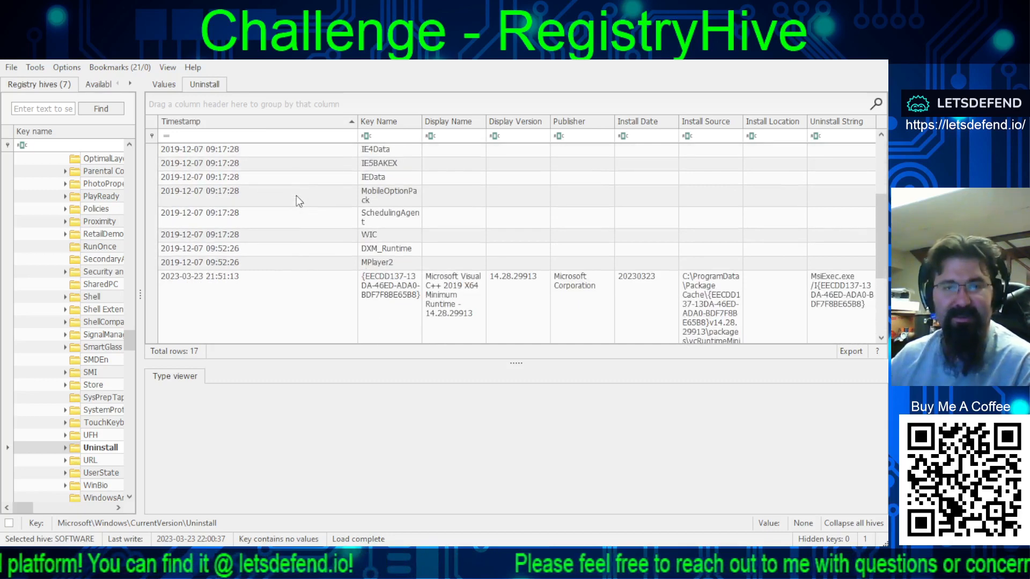
scroll(296, 202, "down", 2)
scroll(293, 202, "down", 1)
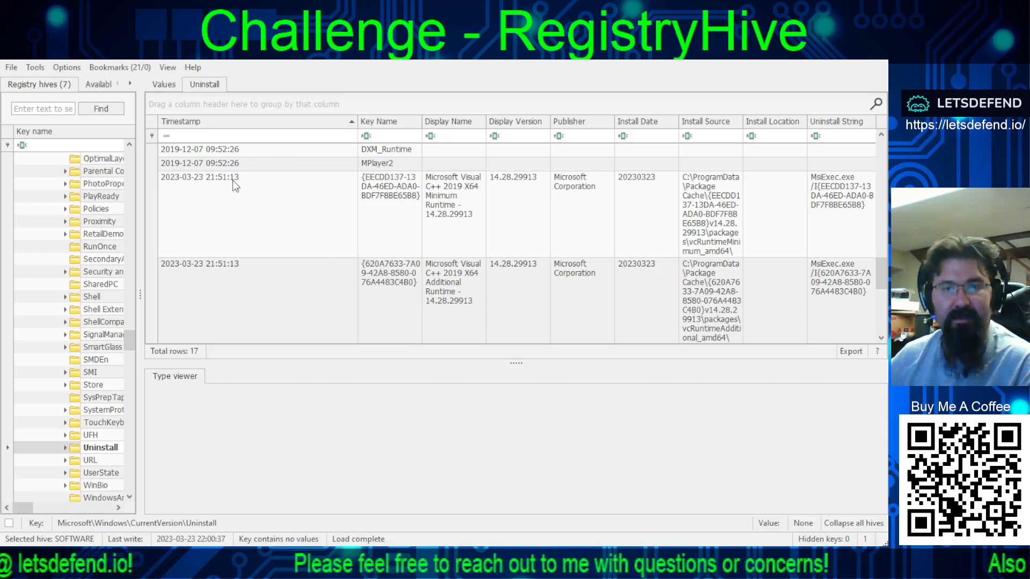
scroll(249, 194, "down", 3)
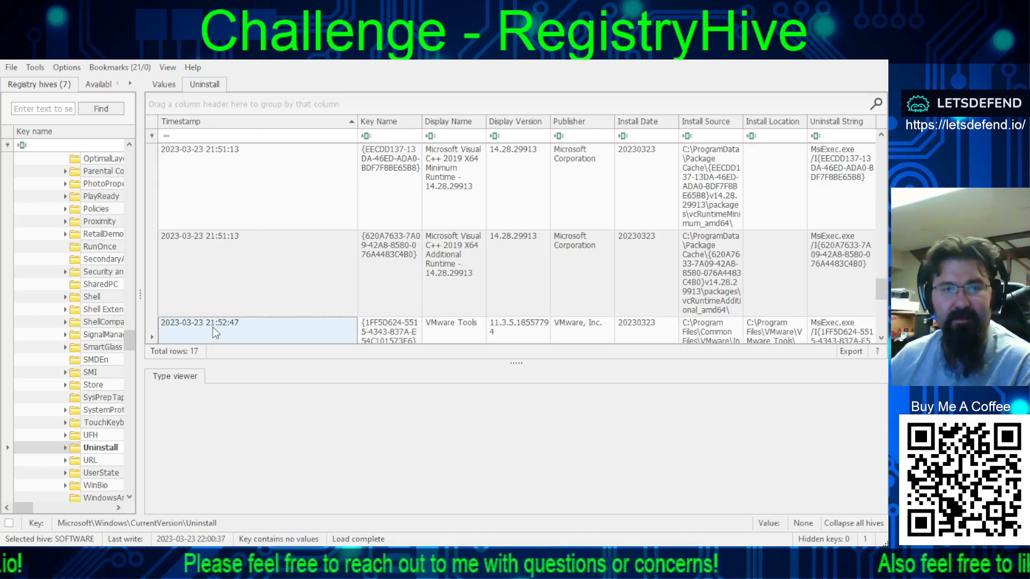
scroll(229, 329, "down", 1)
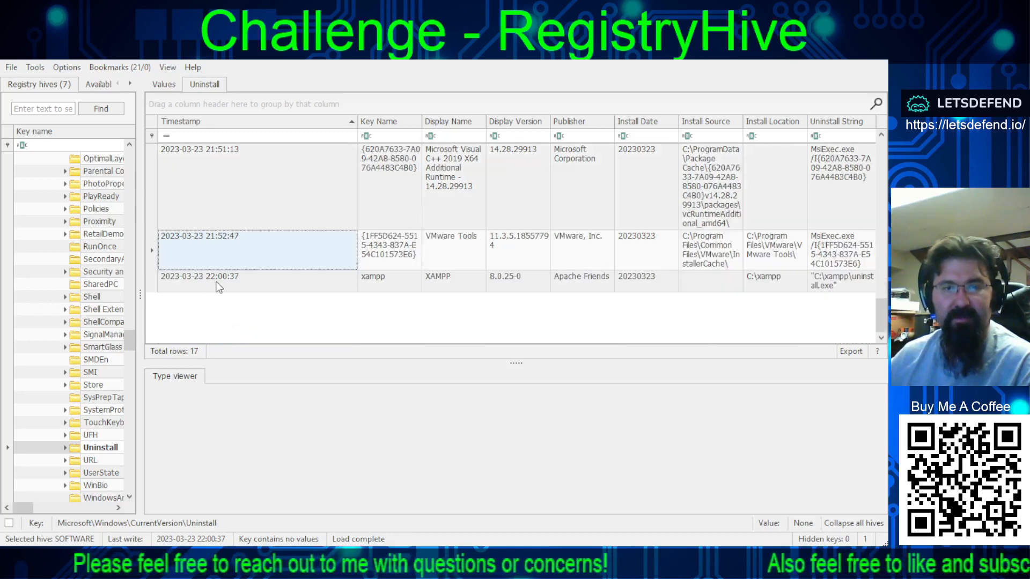
left_click(404, 281)
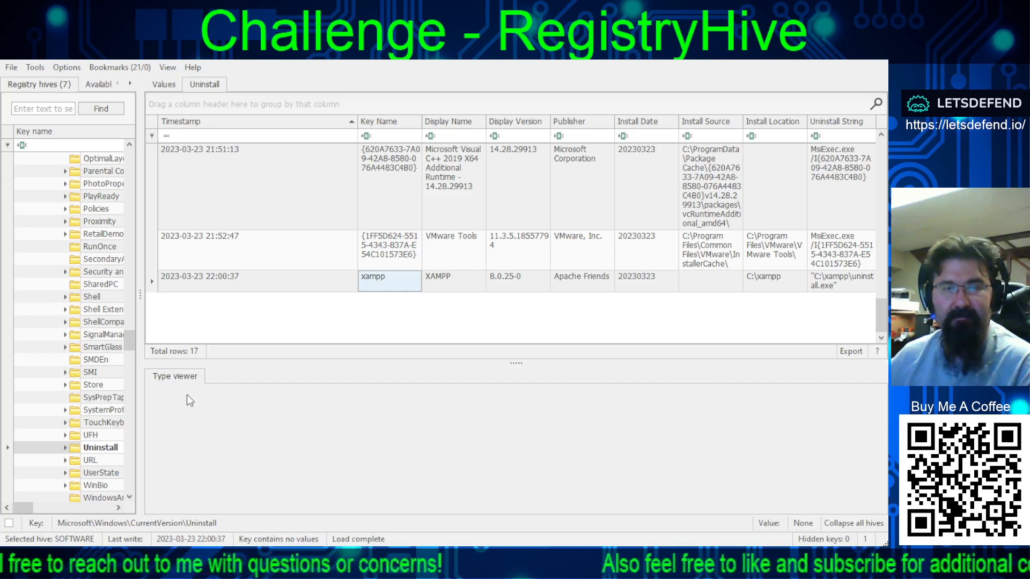
Step: Switch to LetsDefend and submit xampp as the answer to the last installed app question
key("alt+Tab")
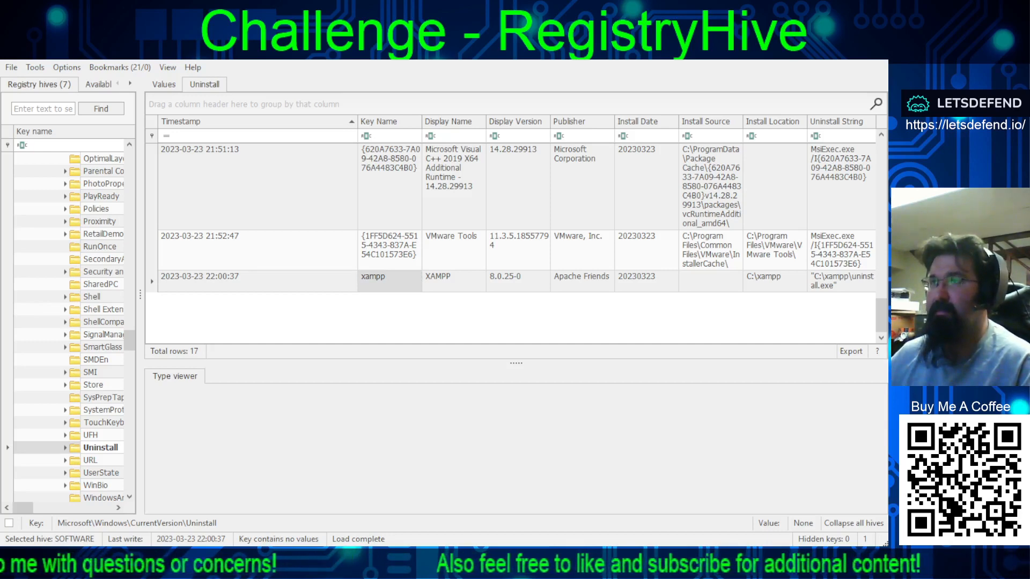
key("alt+Tab")
left_click(800, 223)
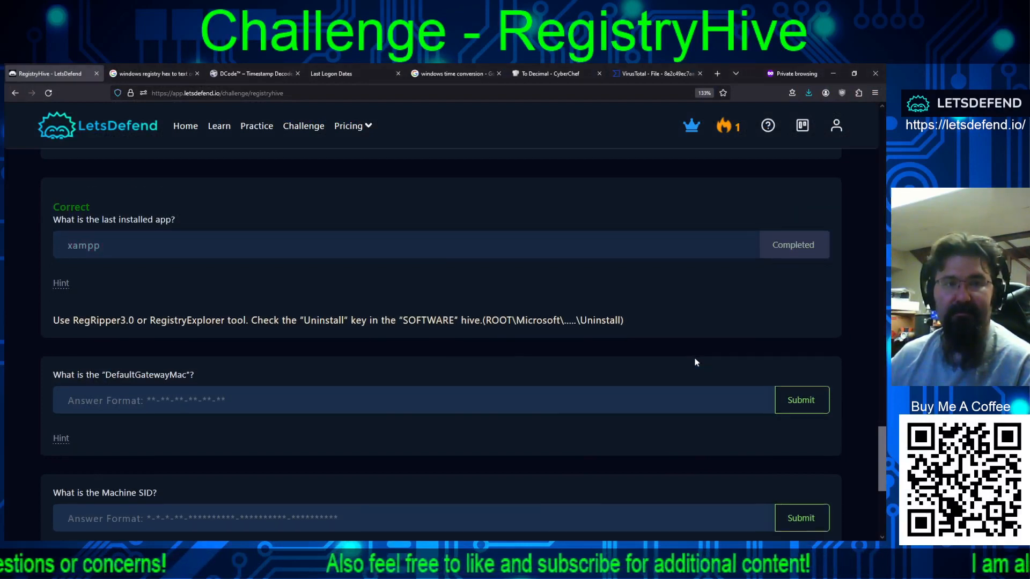
Step: Take the name DefaultGatewayMac from the LetsDefend question, search the hives for it in Registry Explorer, and close the search window
scroll(698, 362, "down", 2)
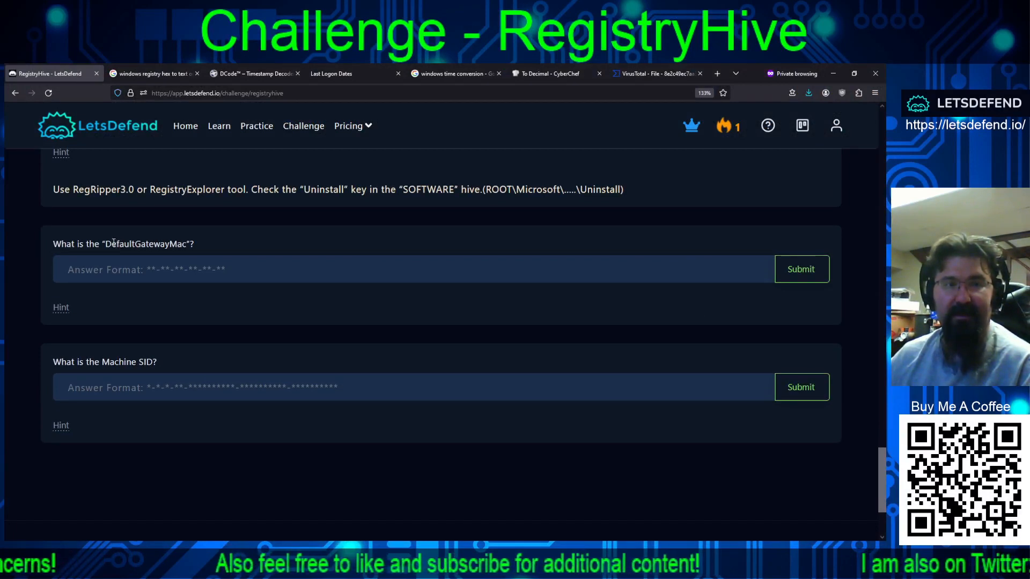
left_click_drag(105, 244, 186, 242)
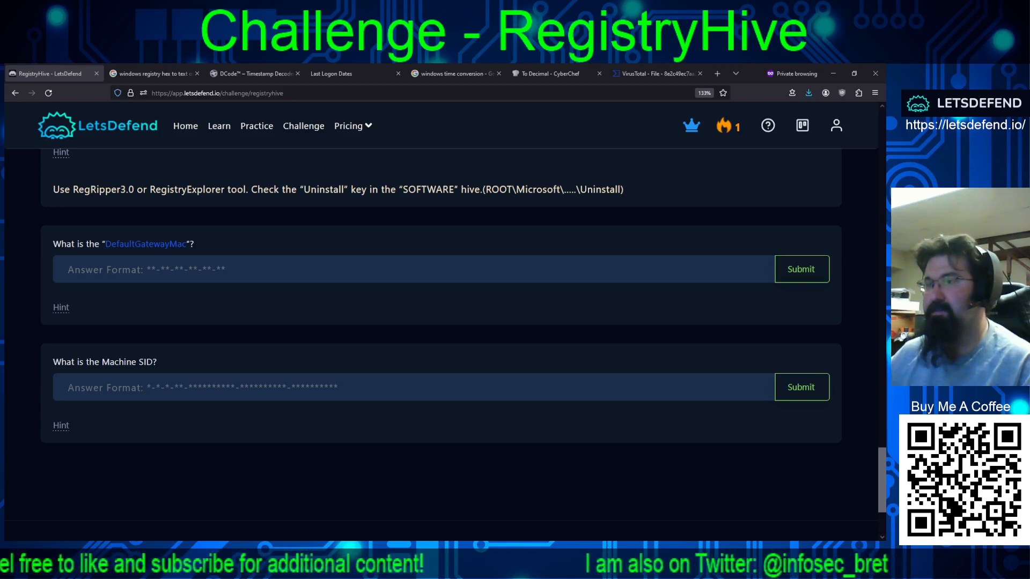
key("alt+Tab")
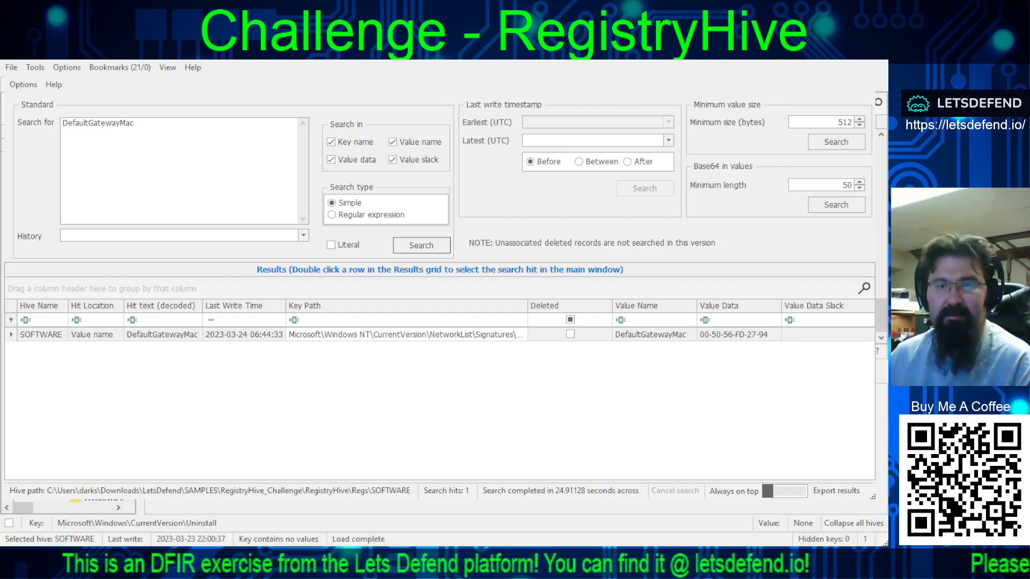
key("Tab")
key("Tab")
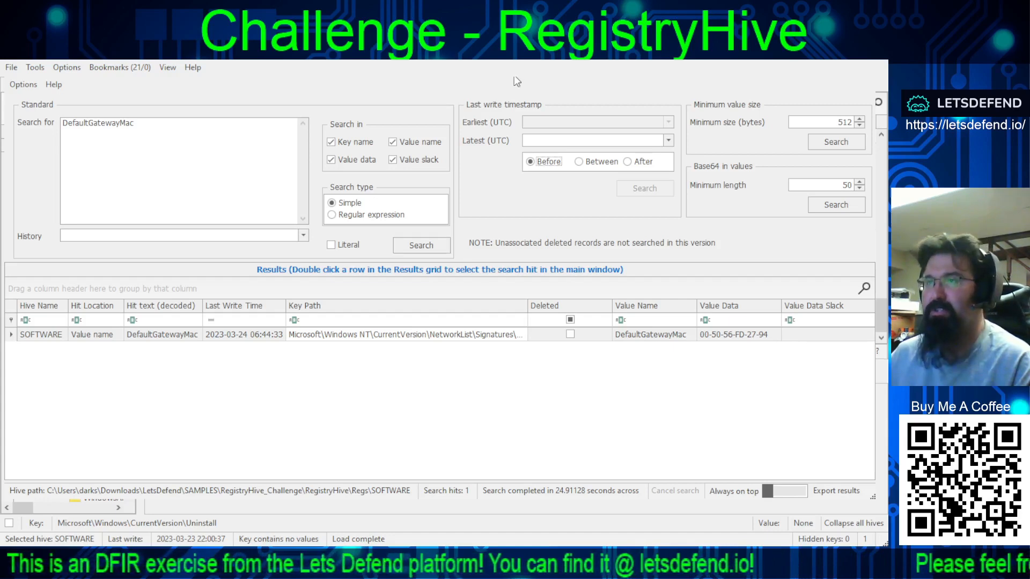
key("Escape")
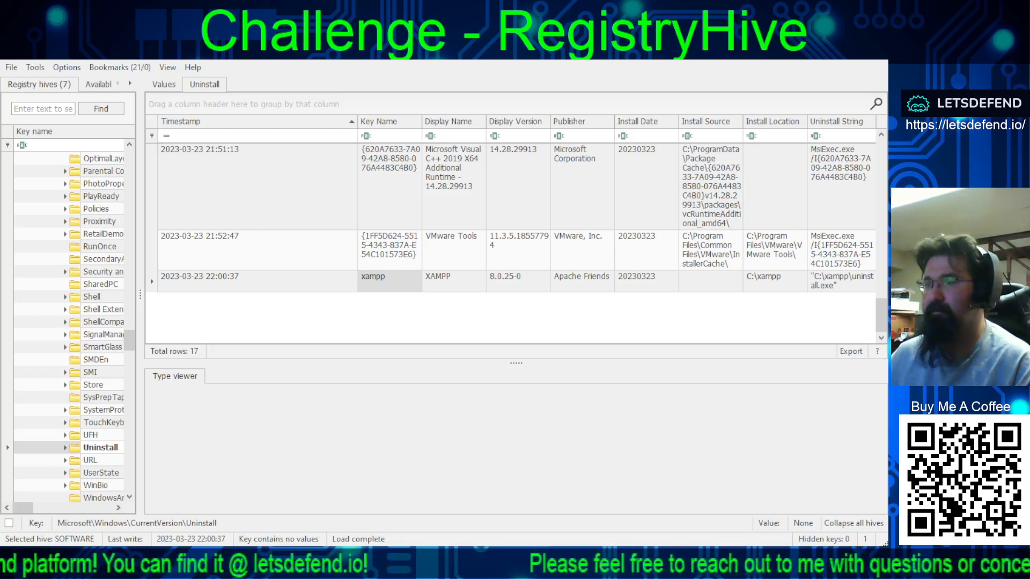
Step: Switch to LetsDefend and submit 00-50-56-FD-27-94 as the answer to the DefaultGatewayMac question
key("alt+Tab")
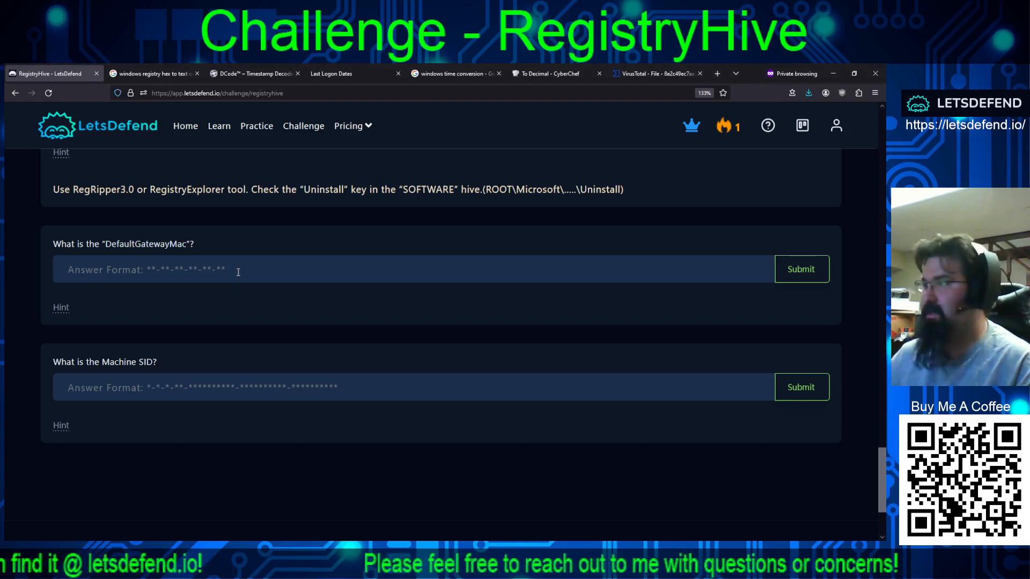
type("00-")
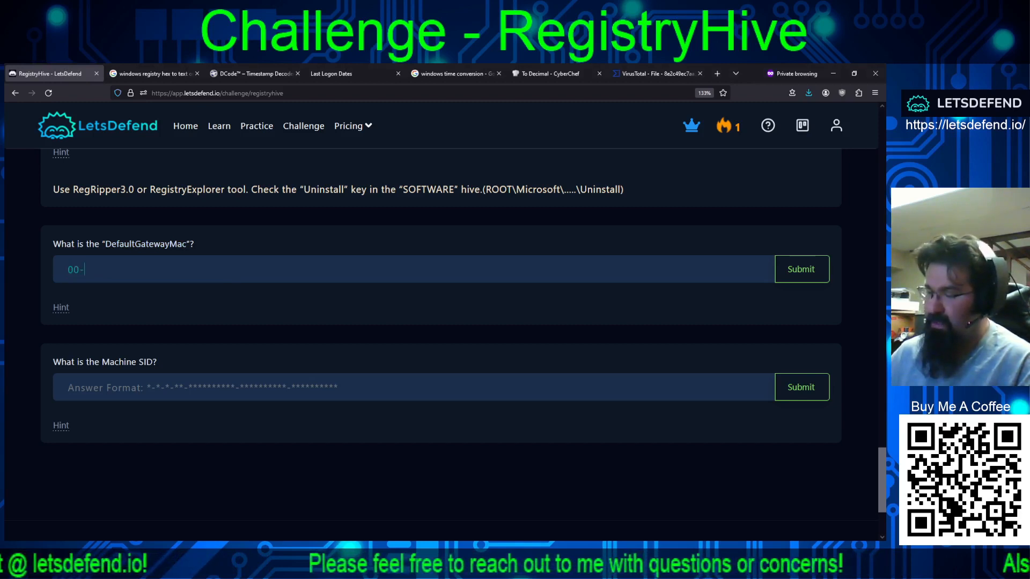
type("50-")
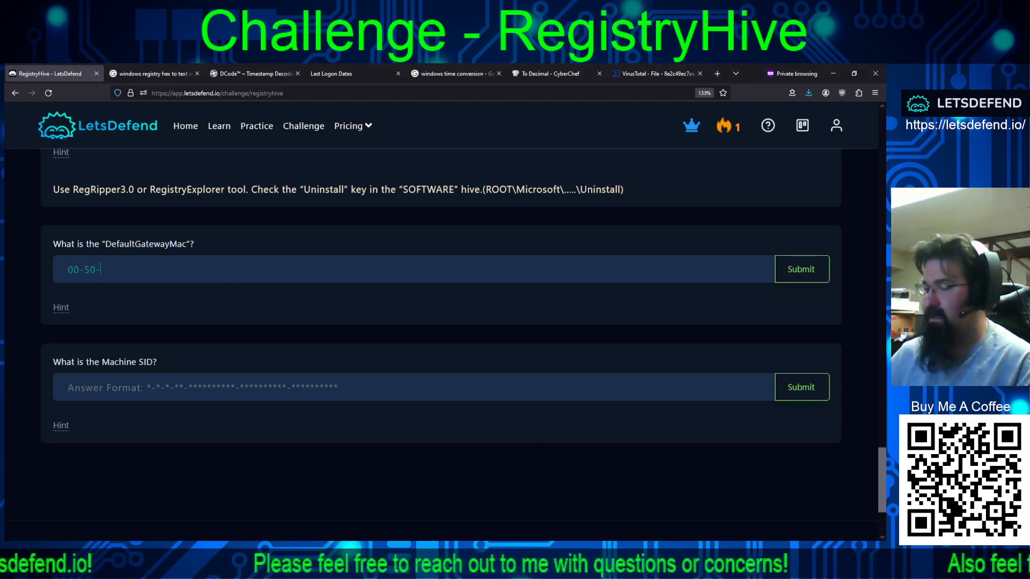
type("56")
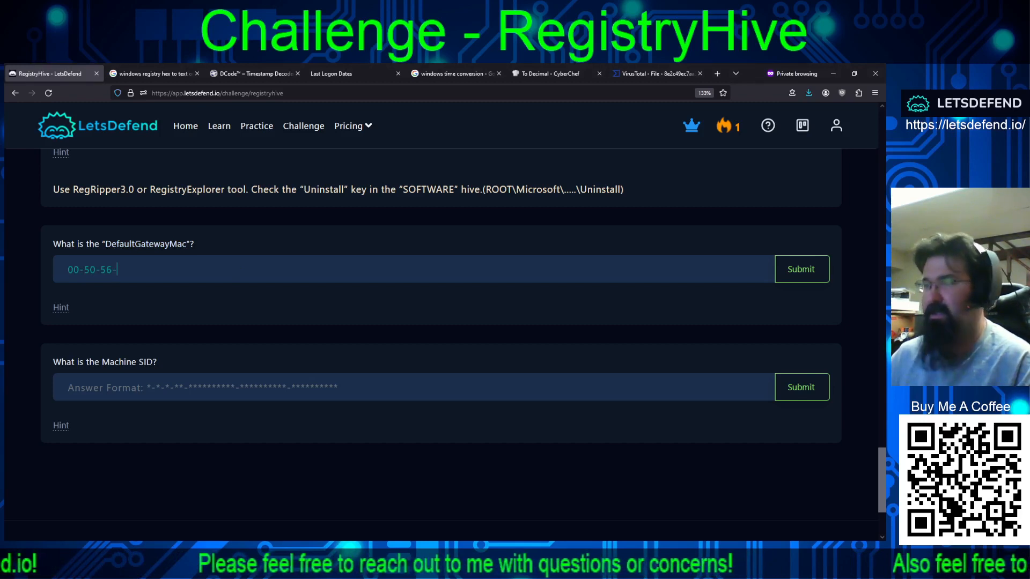
type("-FD-")
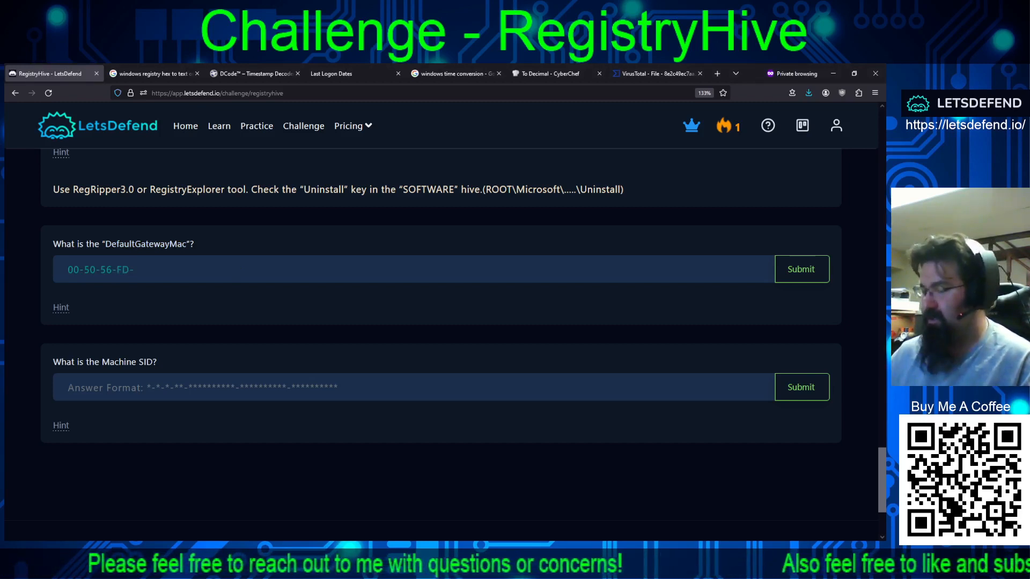
type("27-94")
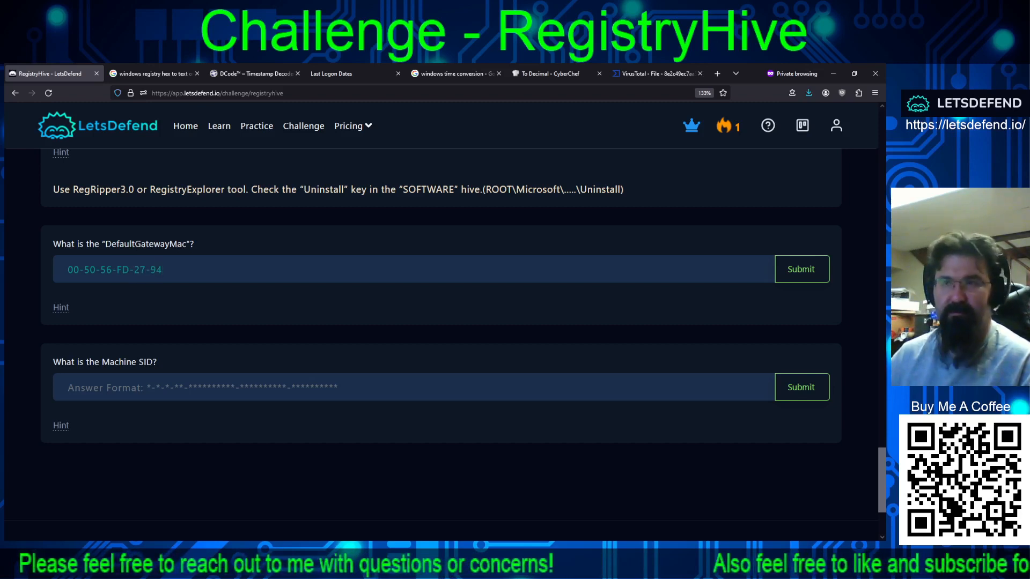
key("Return")
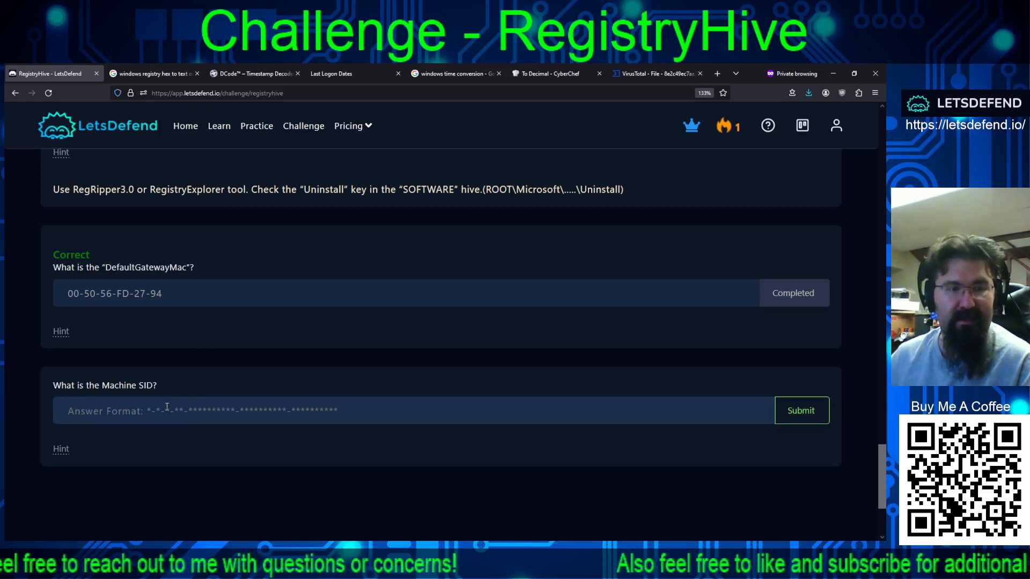
Step: Reveal the hint for the Machine SID question and take the key name PolAcDmS from it
left_click(61, 450)
scroll(63, 455, "down", 1)
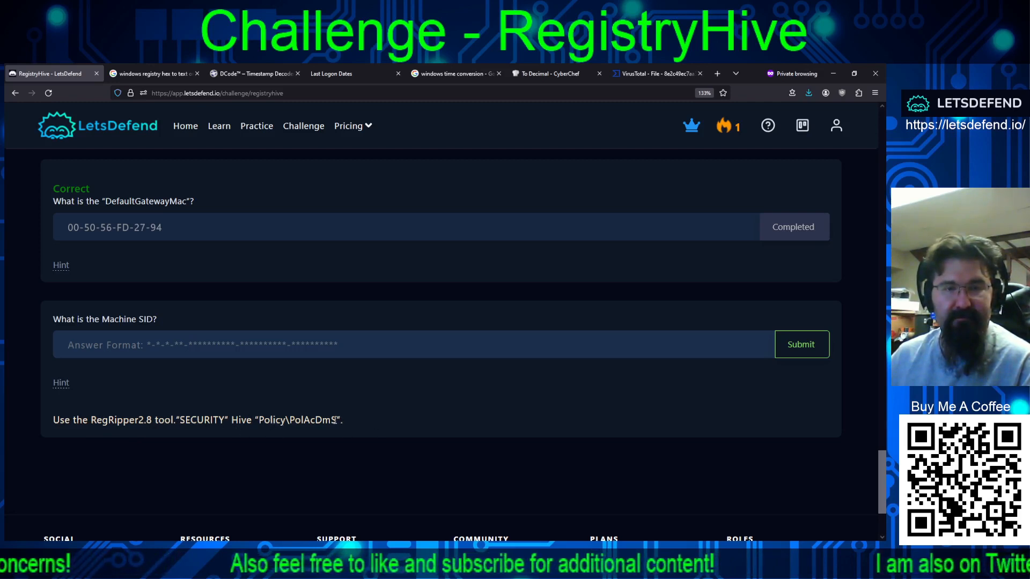
left_click_drag(337, 421, 290, 420)
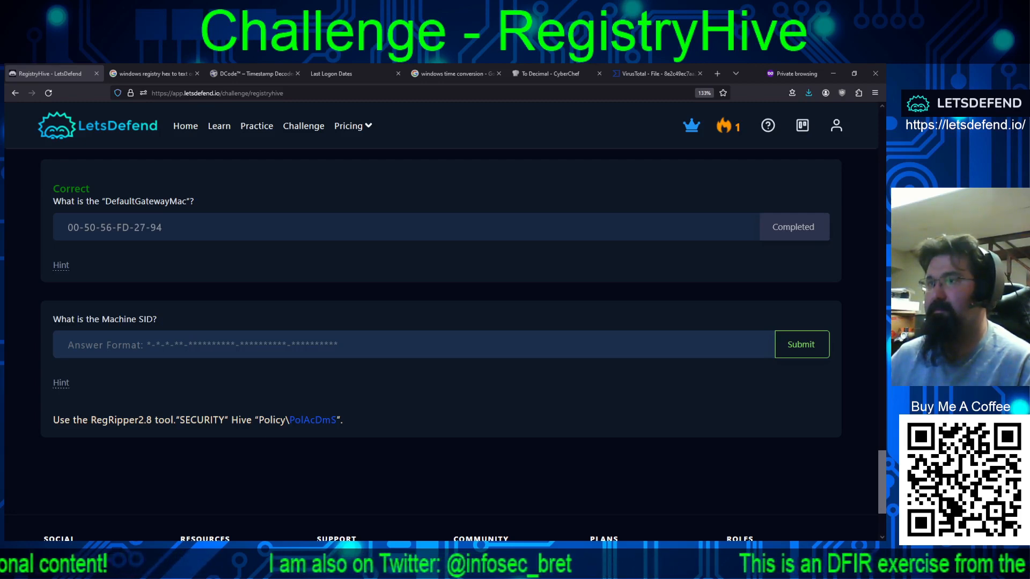
Step: Switch to Registry Explorer, search the hives for PolAcDmS, go to the hit in the SECURITY hive, and close the search window
key("alt+Tab")
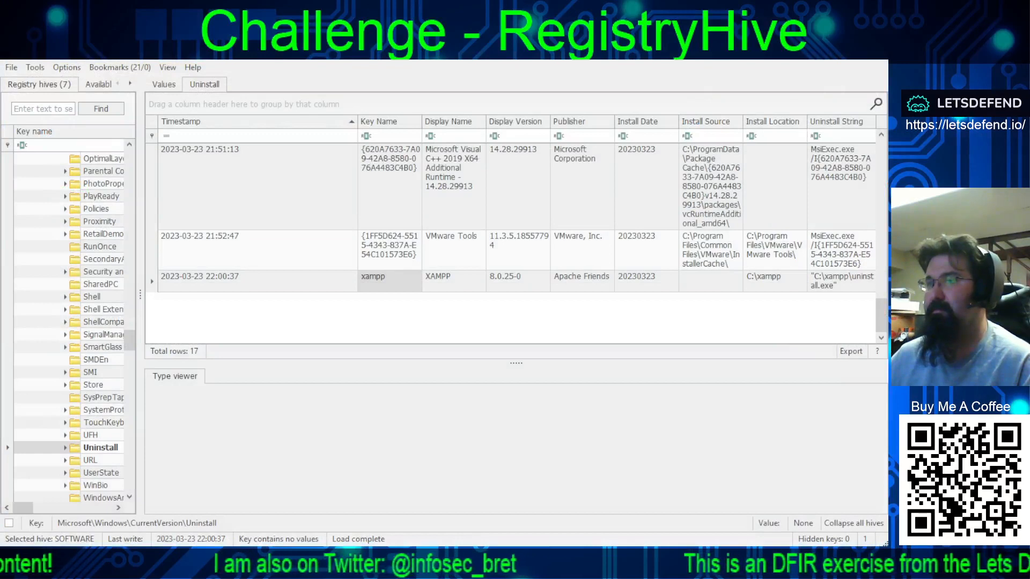
key("ctrl+f")
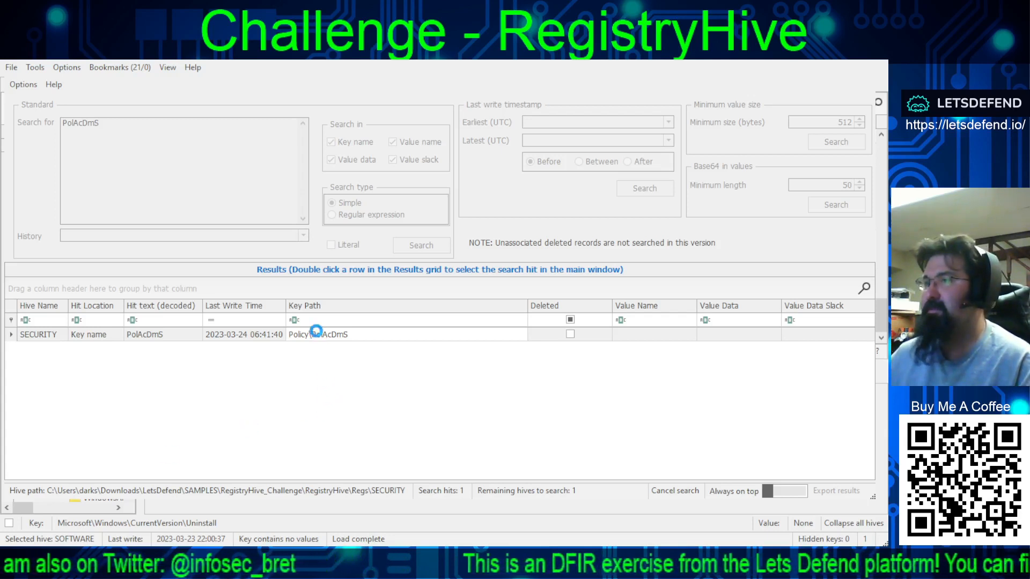
double_click(312, 335)
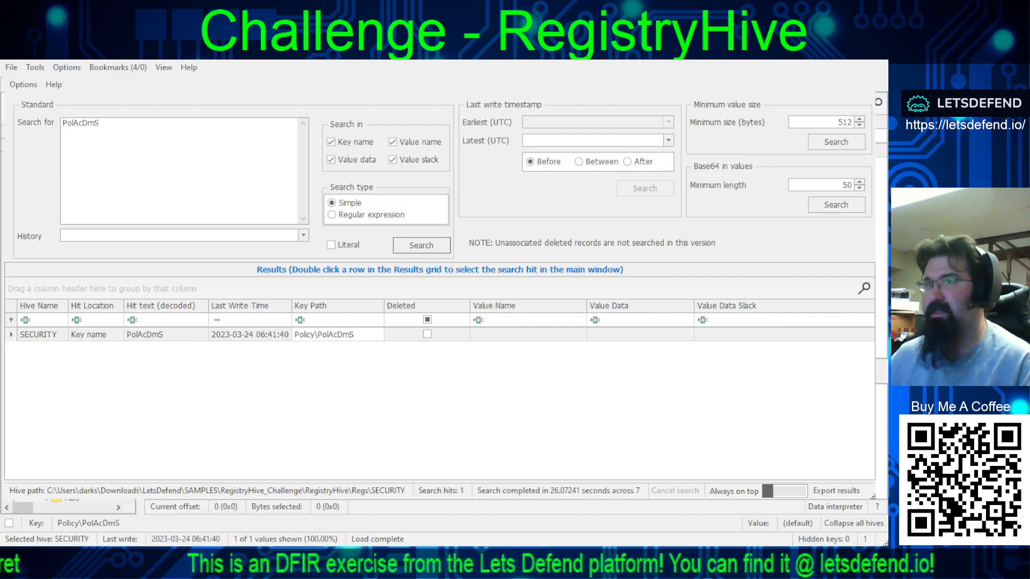
key("Escape")
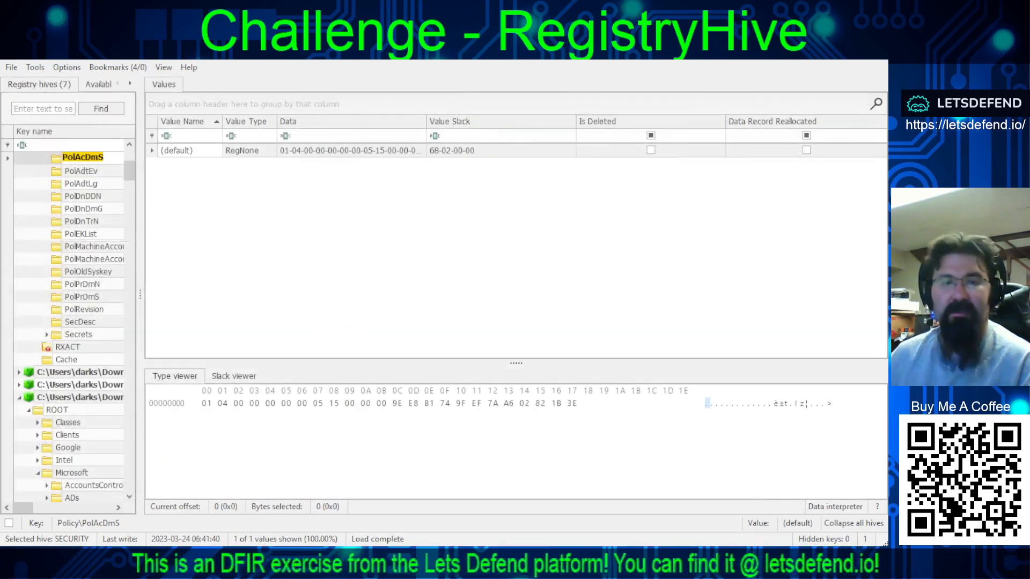
Step: Check where the PolAcDmS key sits in the tree and widen the Data column to read its default value in full
left_click_drag(140, 295, 672, 294)
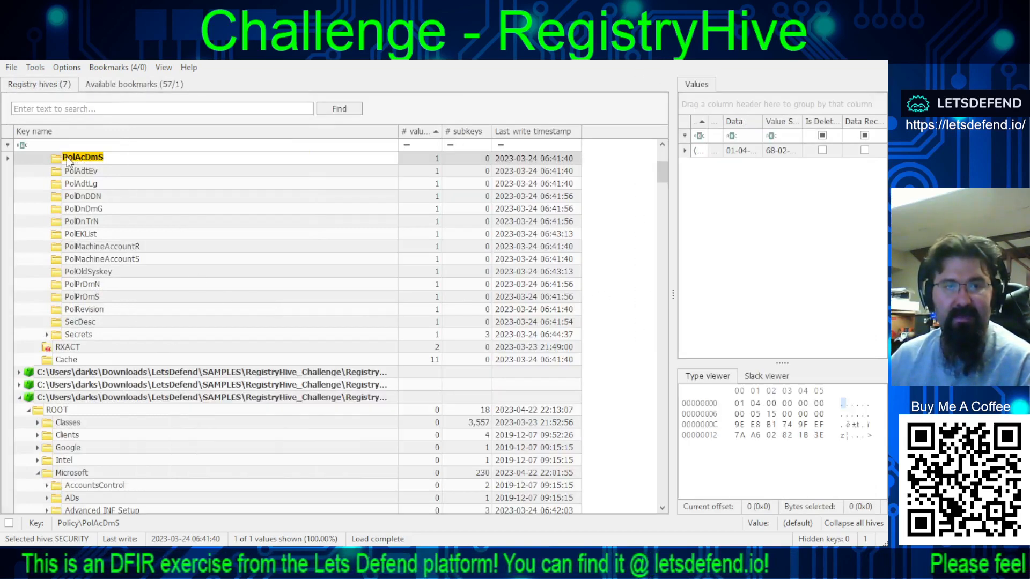
scroll(124, 249, "up", 3)
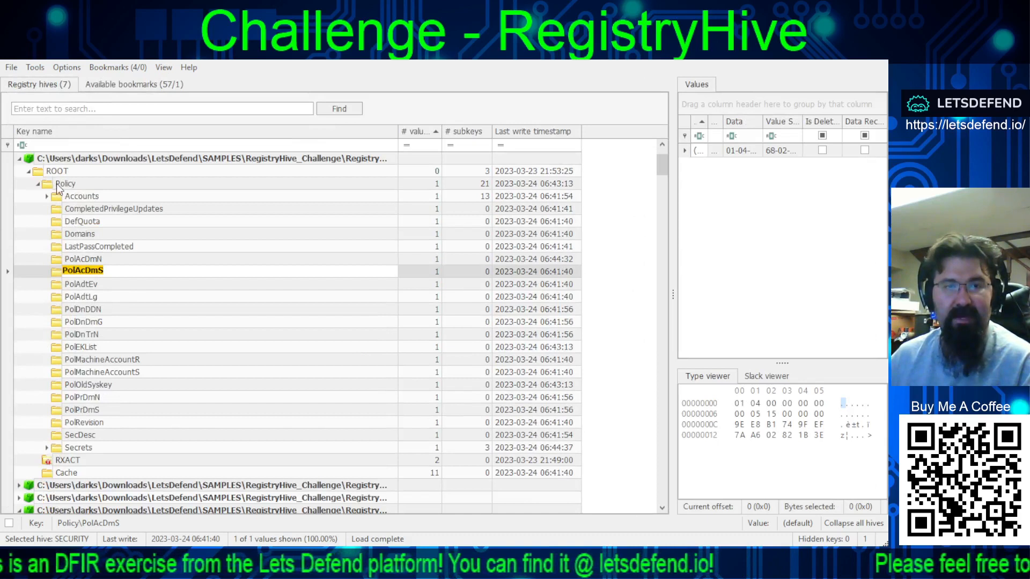
left_click(72, 275)
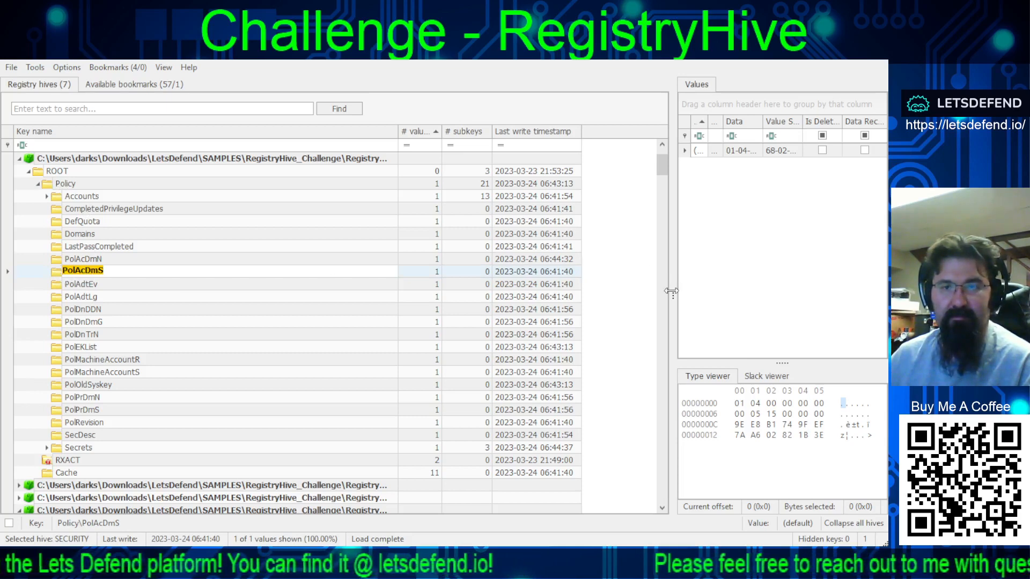
left_click_drag(672, 291, 310, 294)
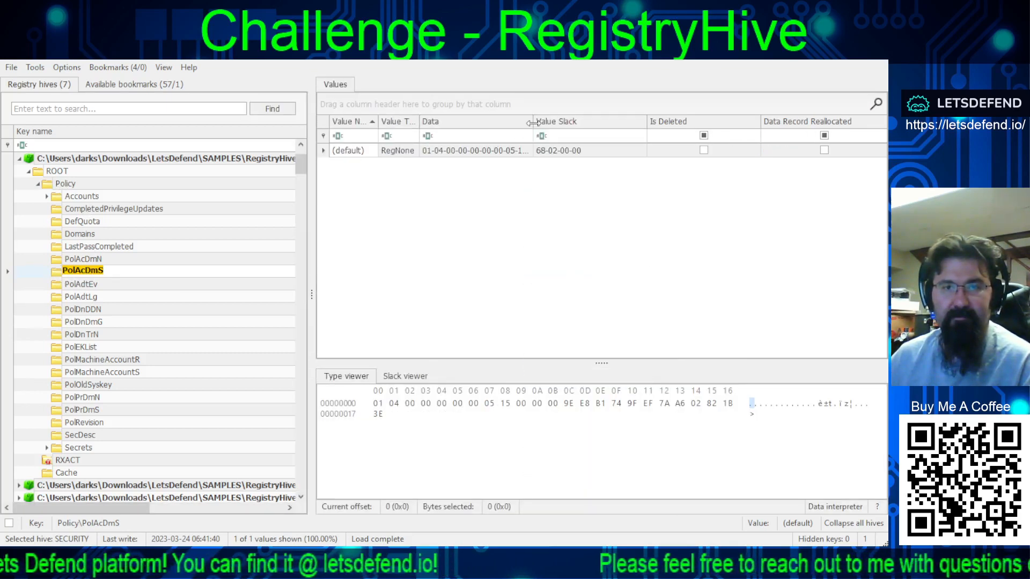
left_click_drag(543, 123, 840, 123)
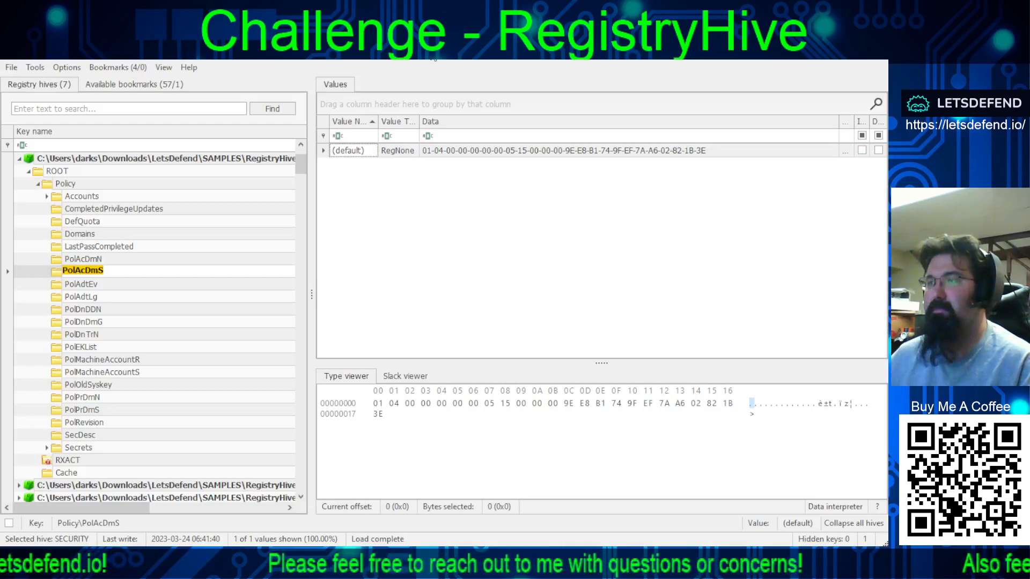
Step: Recheck the LetsDefend hint, look at the slack data of PolAcDmS, and inspect the parent Policy key with the tree widened
key("alt+Tab")
key("alt+Tab")
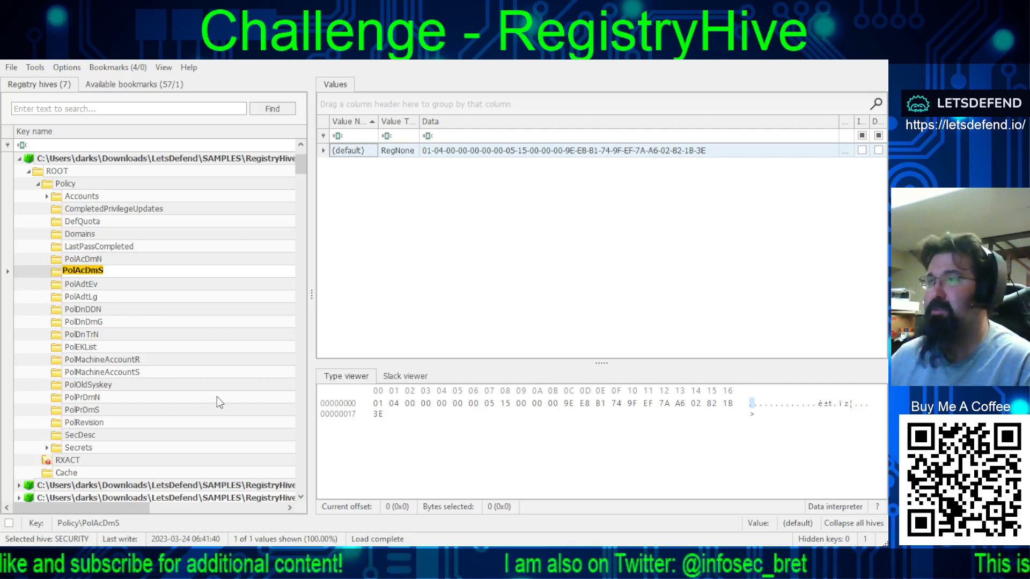
left_click(389, 376)
left_click(337, 376)
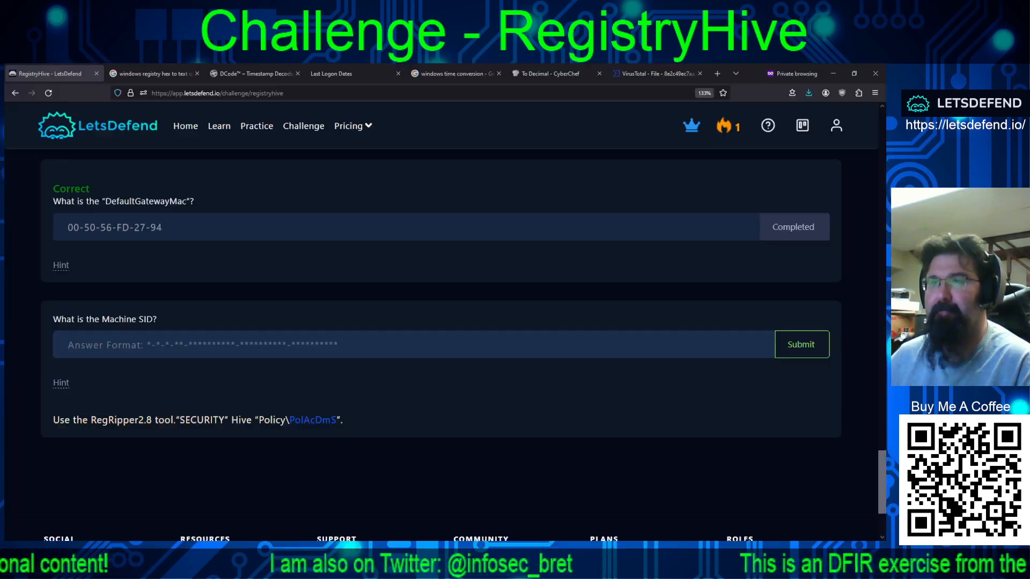
left_click(61, 187)
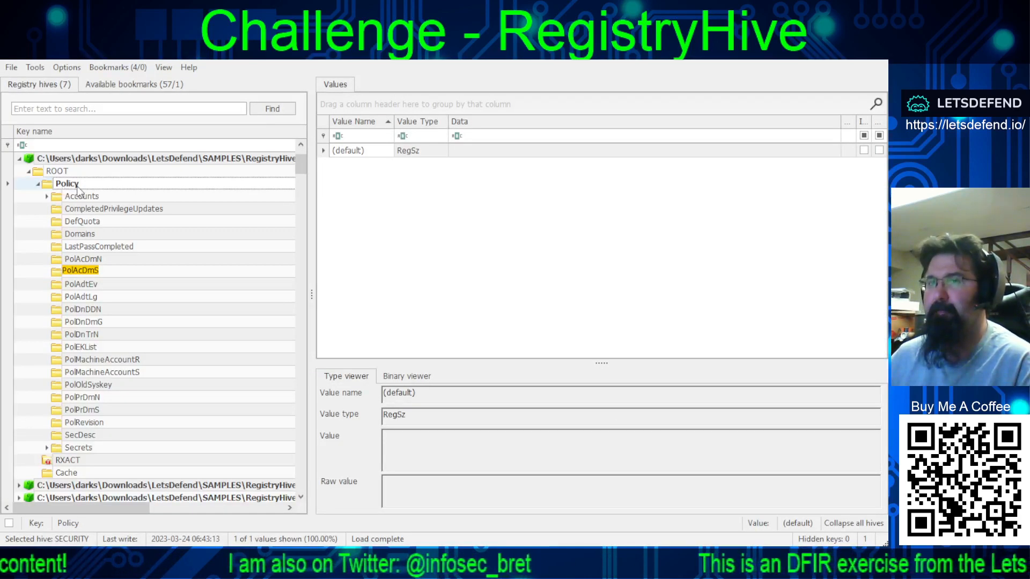
left_click_drag(311, 295, 595, 300)
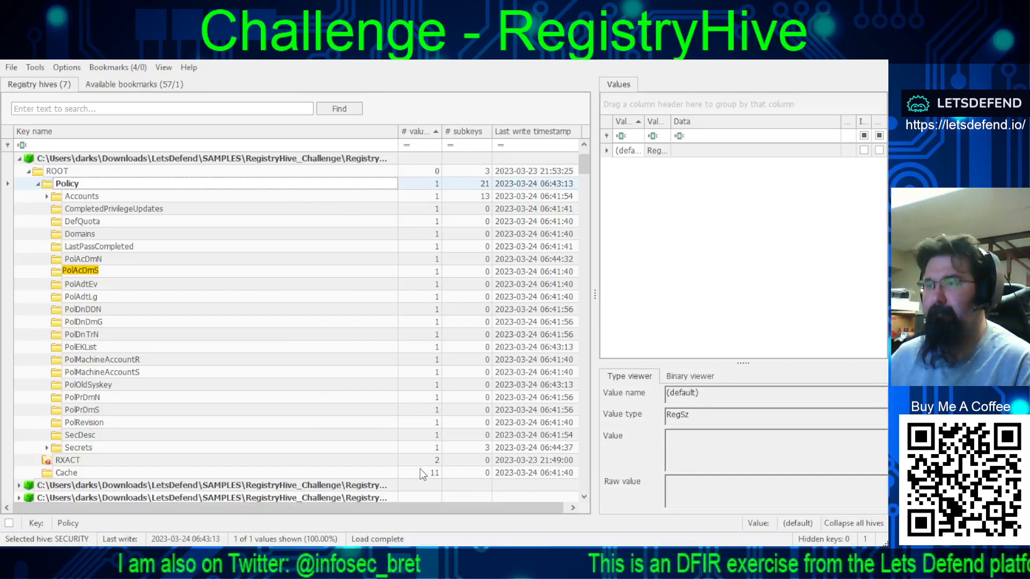
Step: Switch to RegRipper, review the security profile run on the SECURITY hive, and bring up its text report
key("alt+Tab")
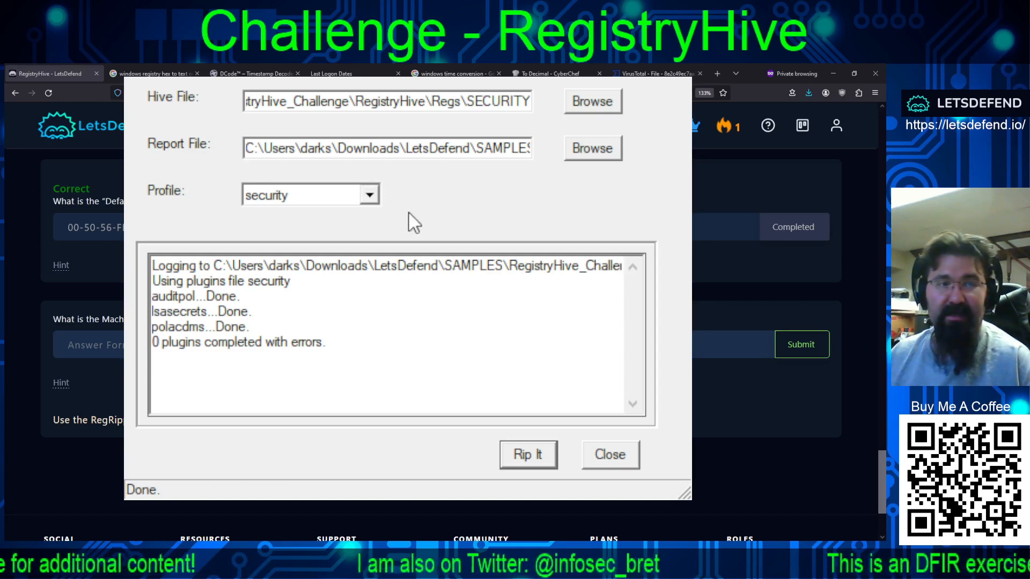
left_click(475, 175)
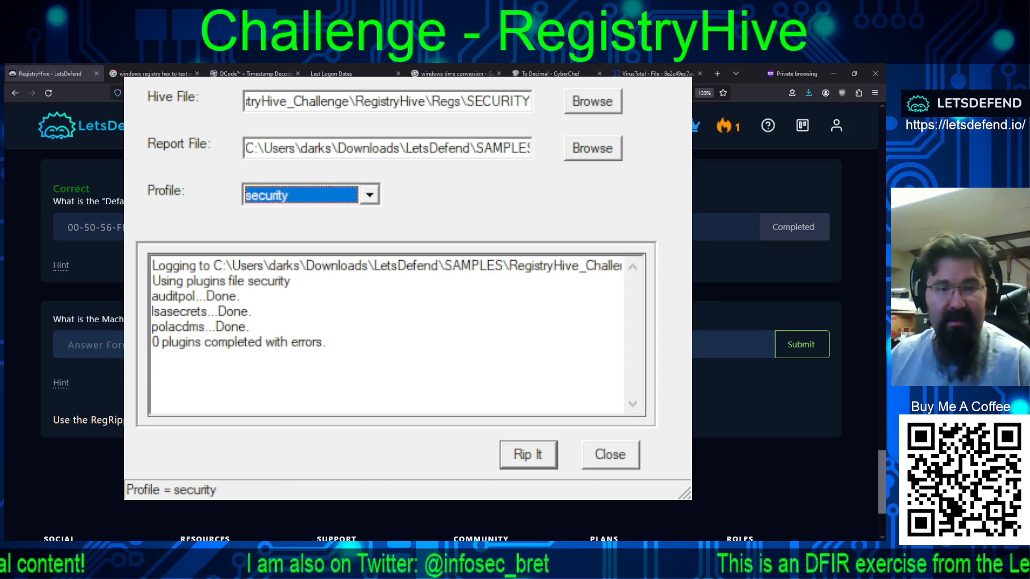
key("alt+Tab")
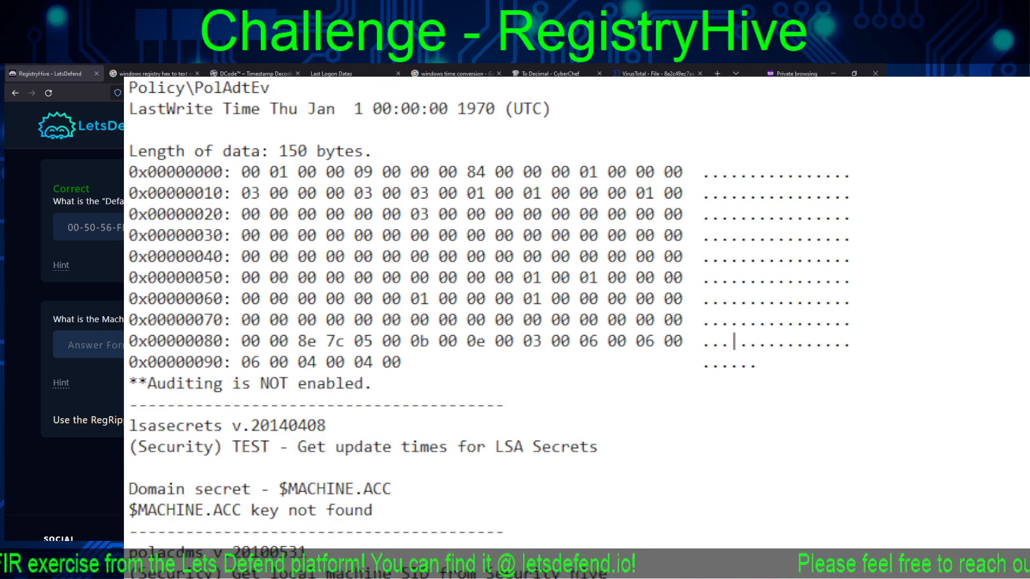
left_click_drag(1028, 398, 927, 401)
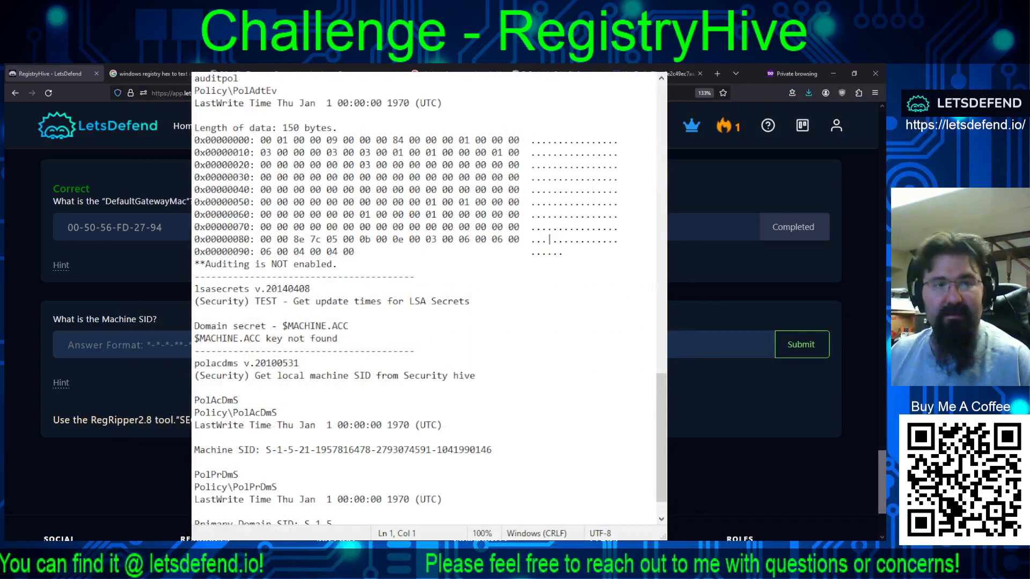
Step: Look through the RegRipper report from the audit policy entries down to the PolAcDmS section of the polacdms plugin
left_click_drag(426, 214, 426, 203)
scroll(372, 194, "up", 4)
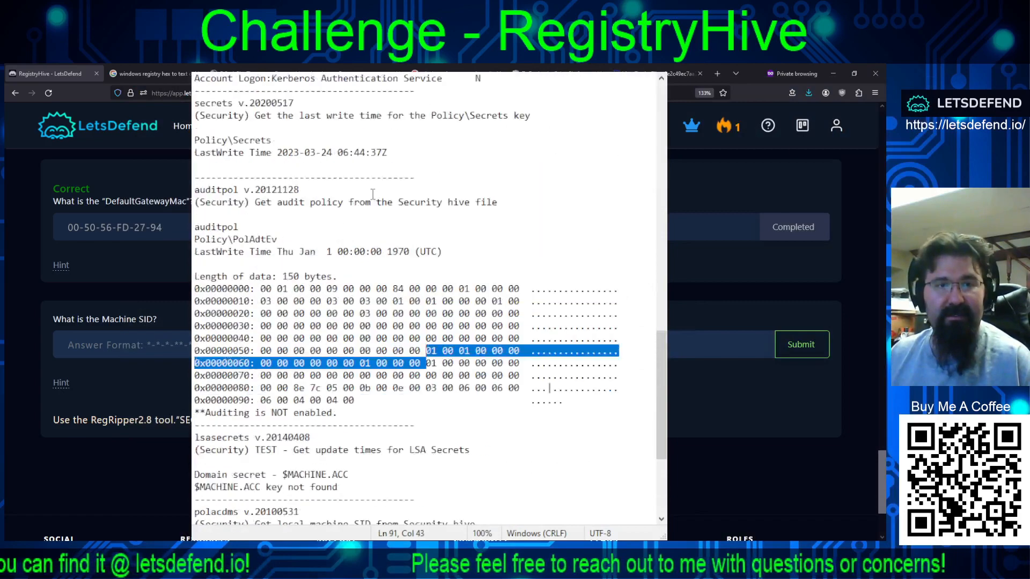
scroll(373, 194, "up", 20)
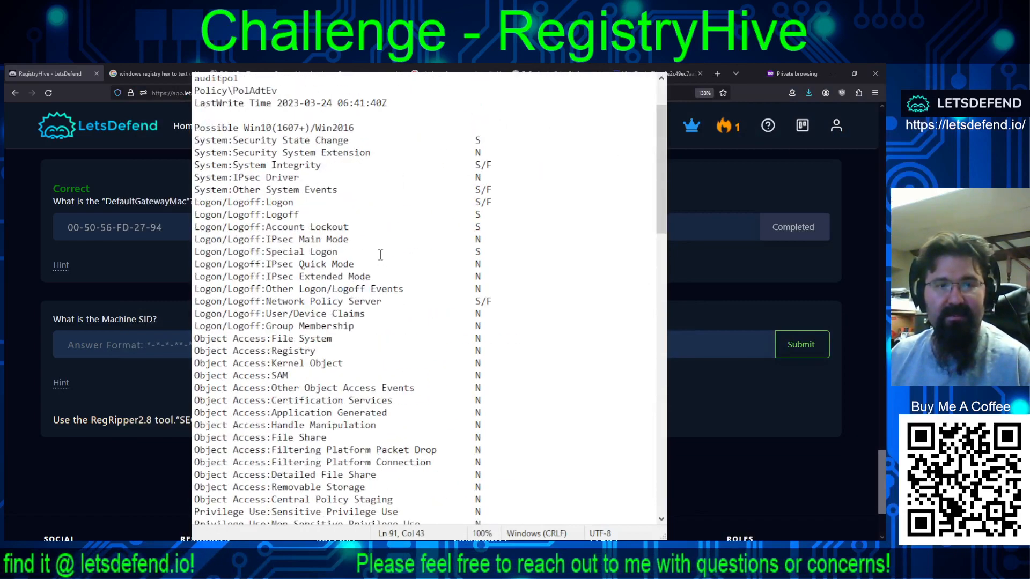
scroll(380, 255, "down", 20)
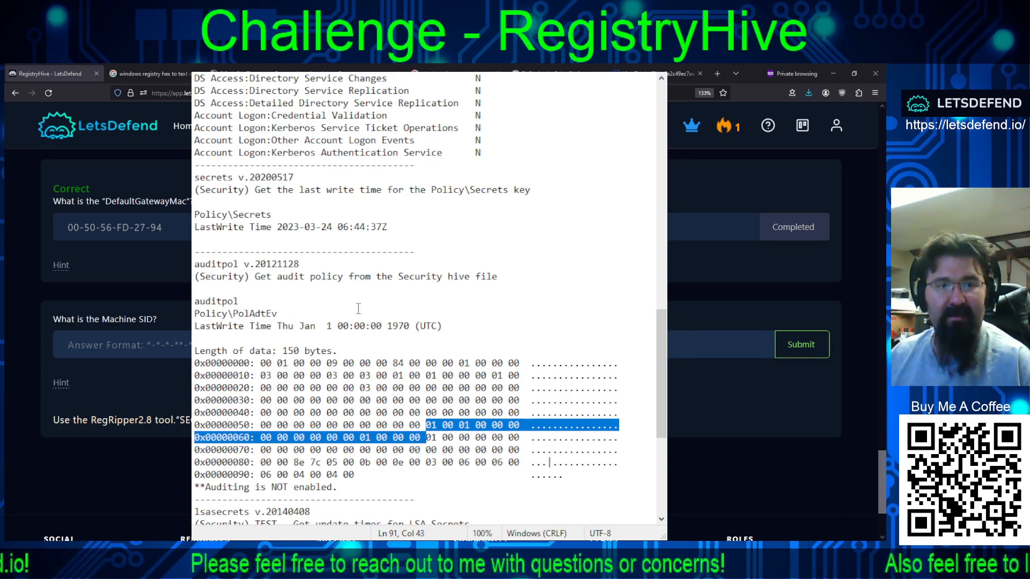
scroll(360, 307, "down", 1)
scroll(391, 277, "down", 1)
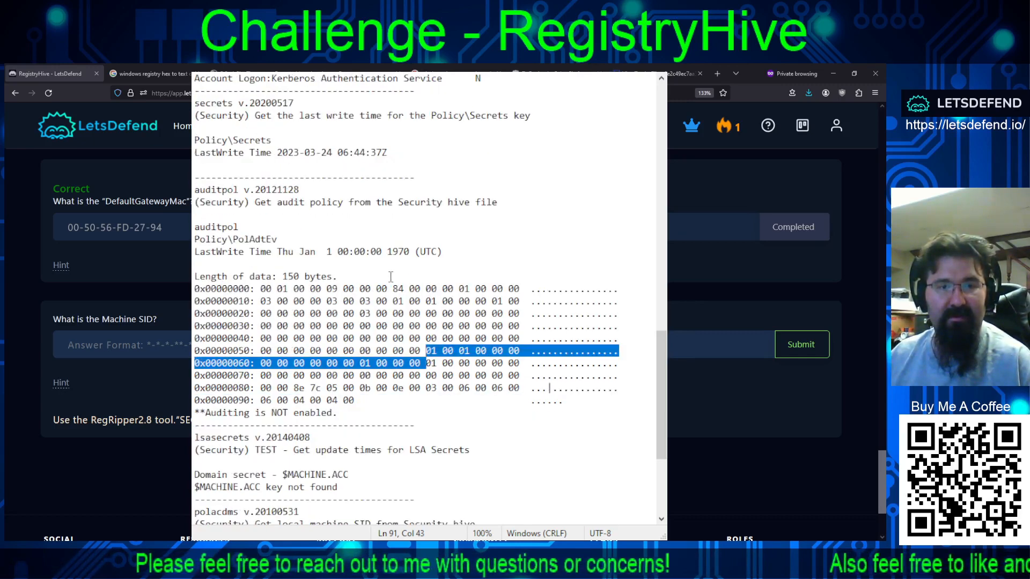
scroll(390, 277, "down", 1)
scroll(391, 277, "down", 3)
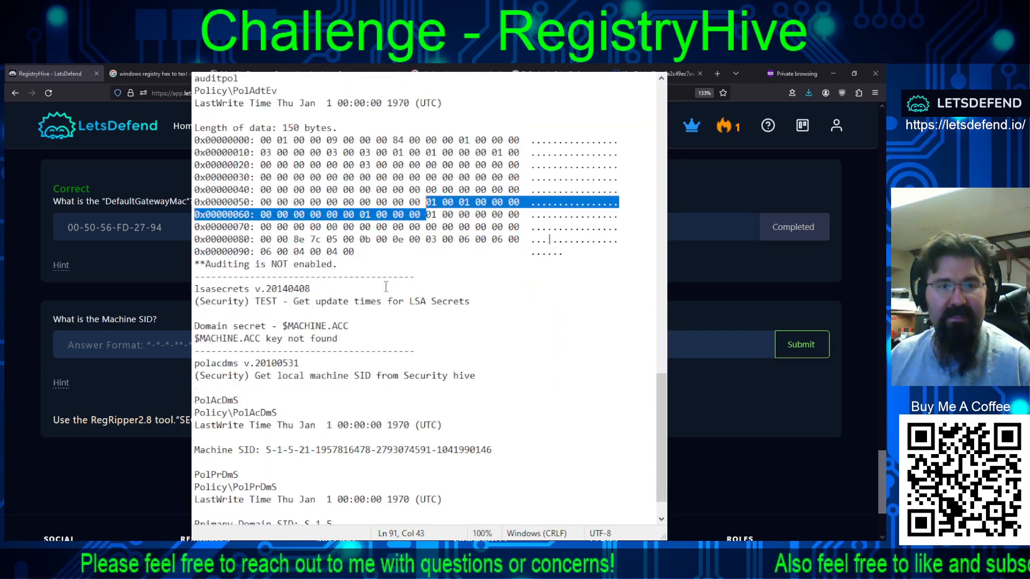
left_click_drag(252, 400, 194, 400)
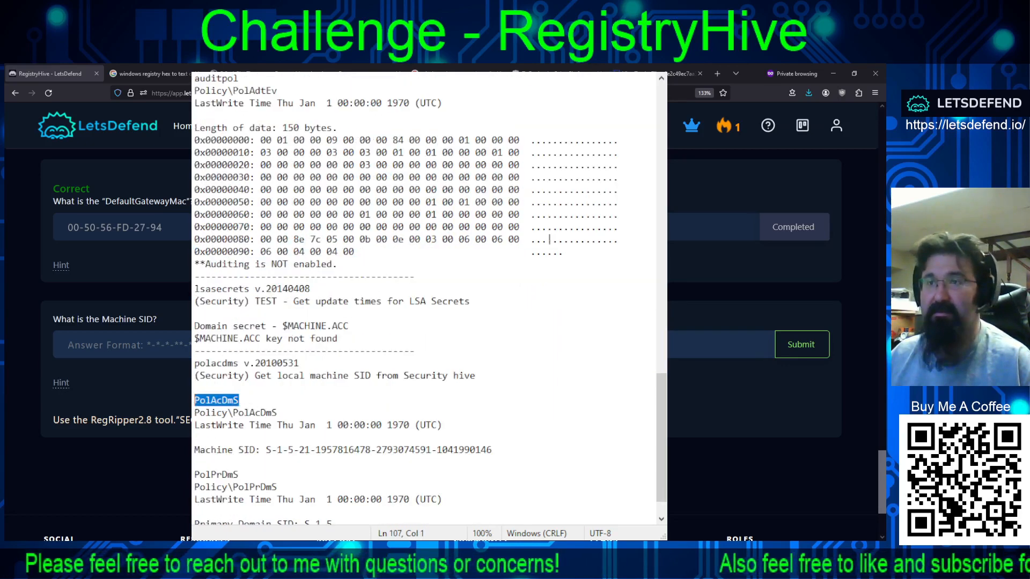
scroll(323, 338, "down", 1)
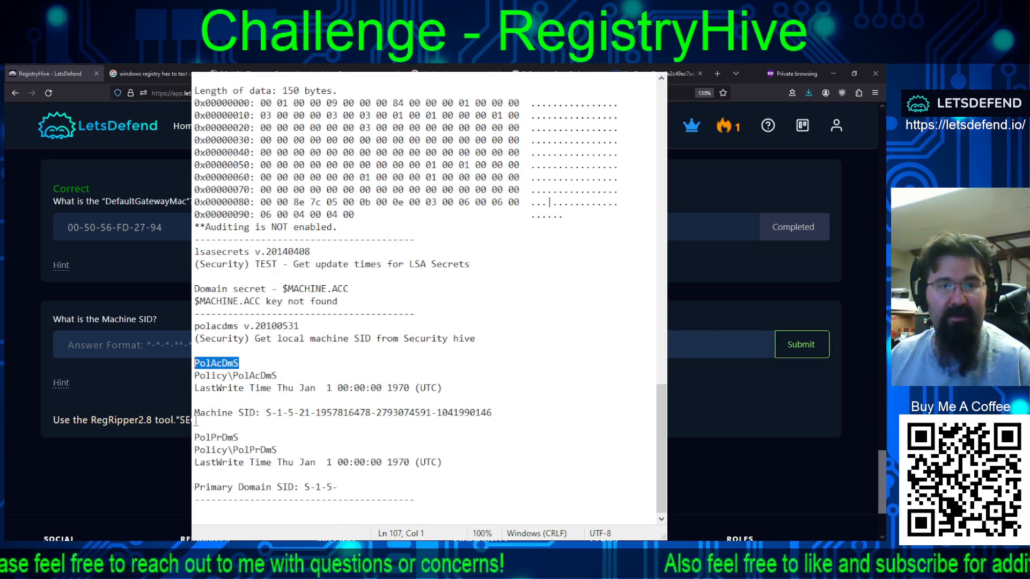
left_click_drag(198, 413, 265, 416)
key("ctrl+c")
left_click(502, 419)
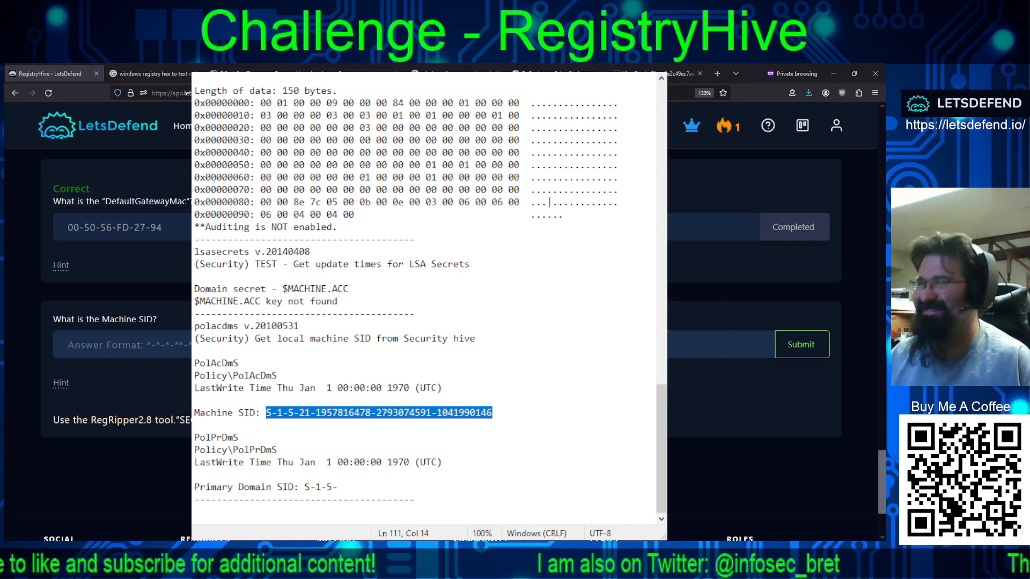
key("alt+Tab")
left_click(562, 349)
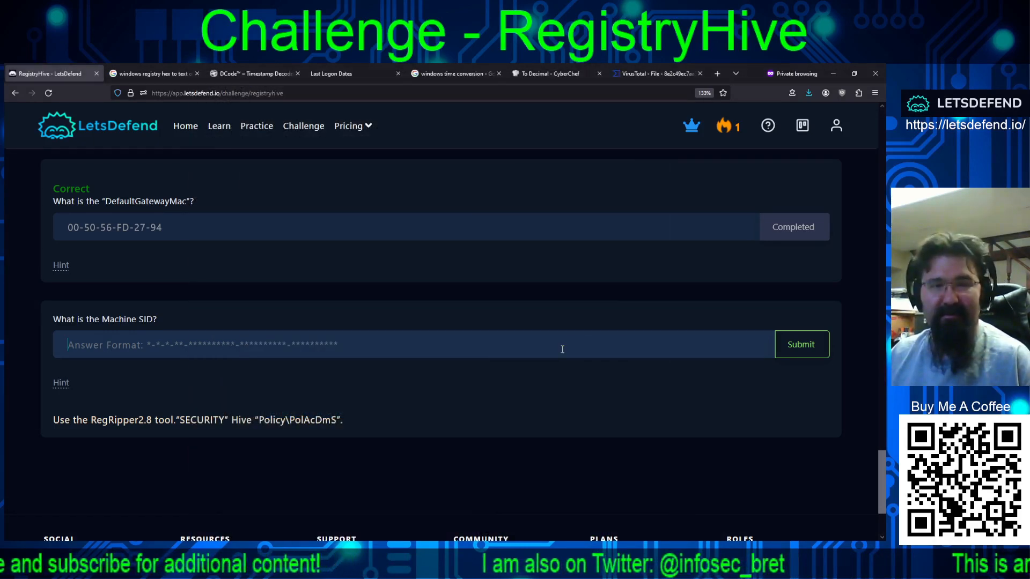
key("ctrl+v")
key("Return")
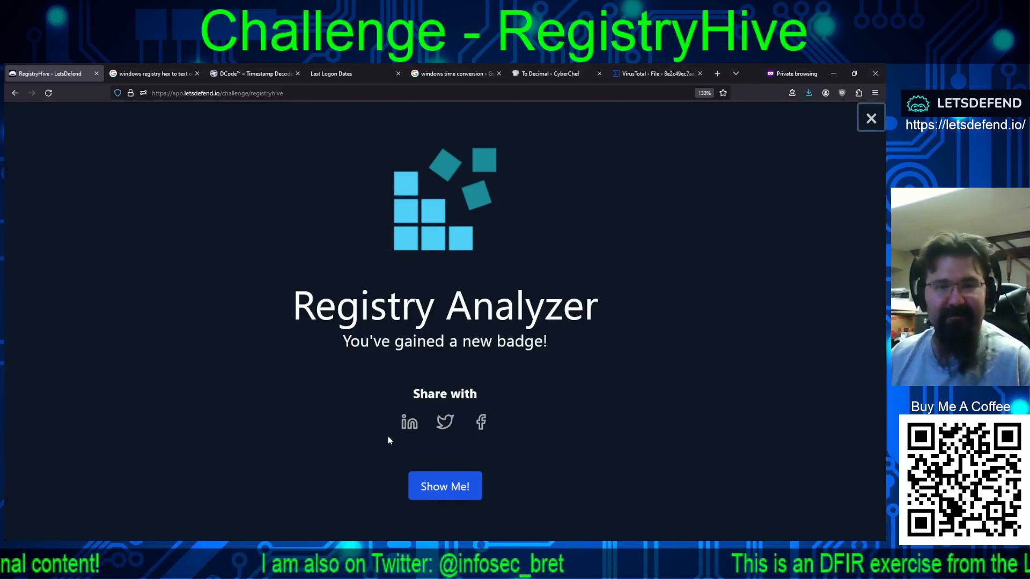
left_click(871, 118)
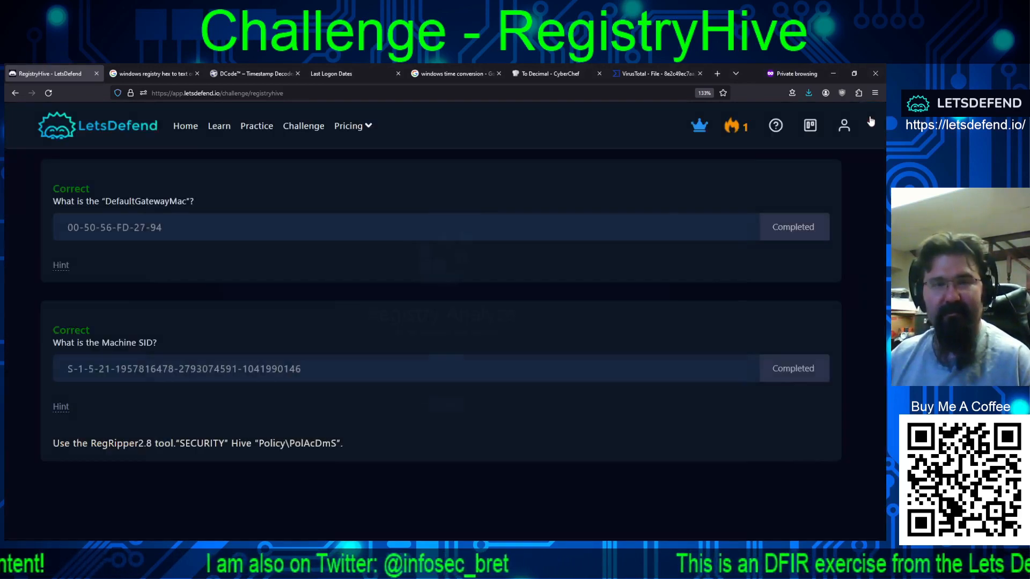
Step: Look back over the answered questions, from the Machine SID and its hint up to the RegistryHive challenge introduction
scroll(499, 300, "down", 2)
scroll(490, 397, "up", 5)
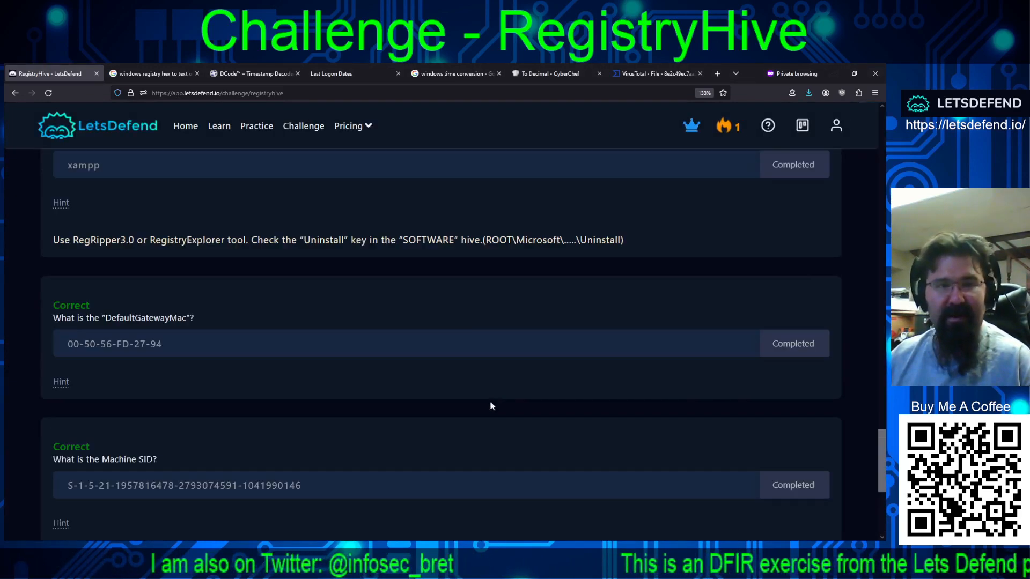
scroll(499, 435, "down", 2)
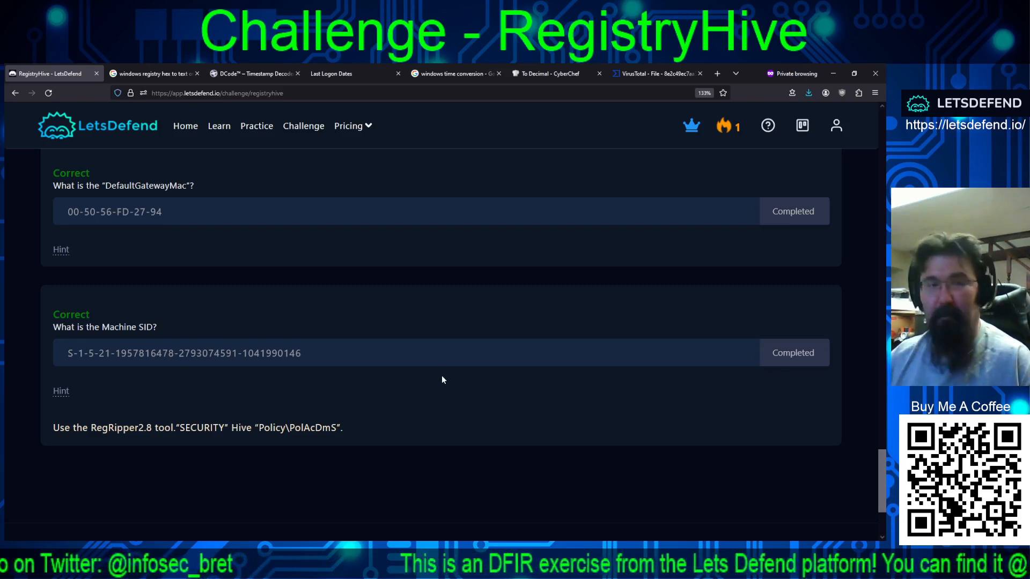
scroll(449, 400, "up", 10)
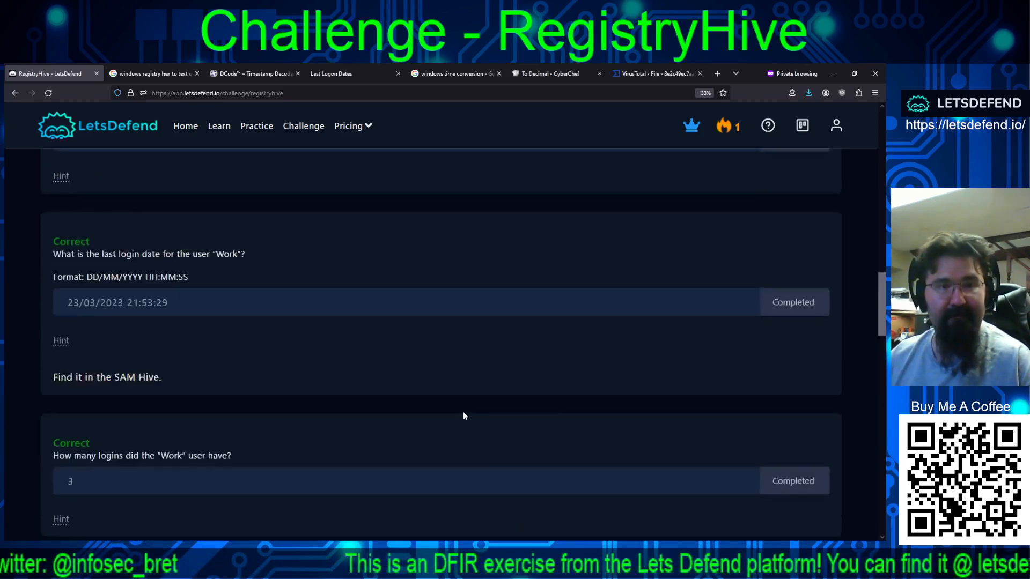
scroll(464, 416, "up", 5)
scroll(462, 411, "down", 1)
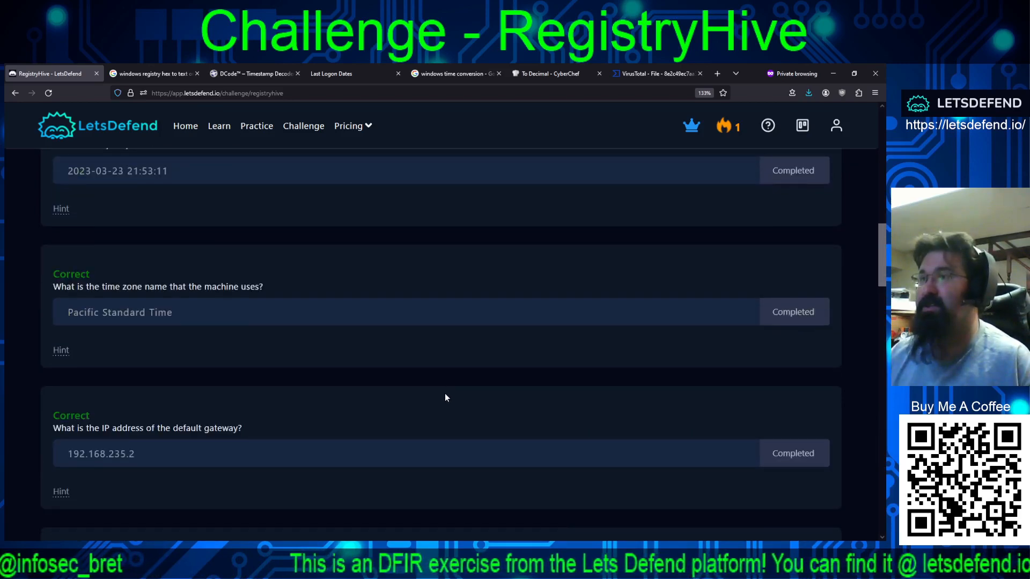
scroll(445, 397, "down", 14)
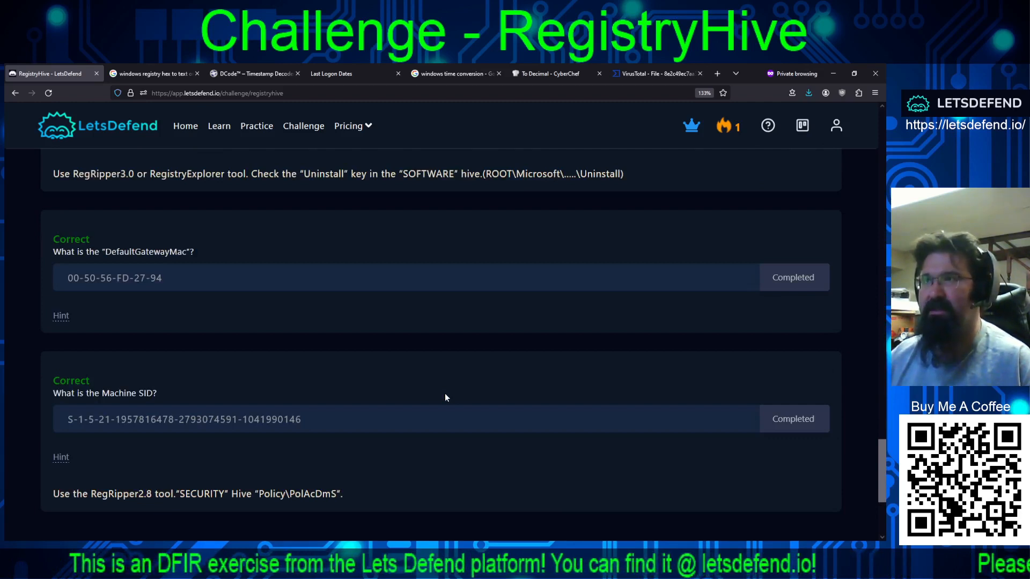
scroll(445, 397, "down", 3)
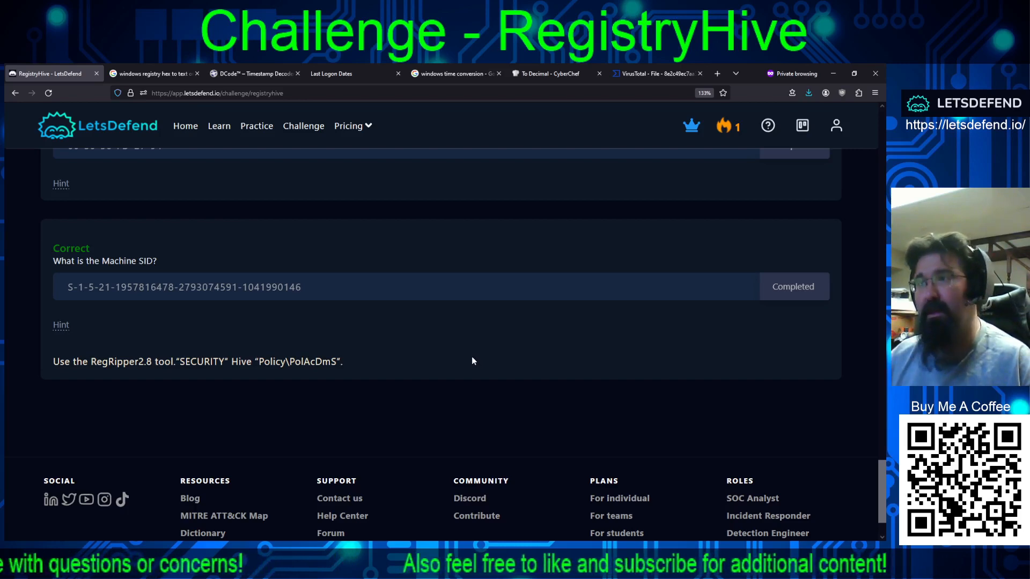
scroll(472, 361, "up", 20)
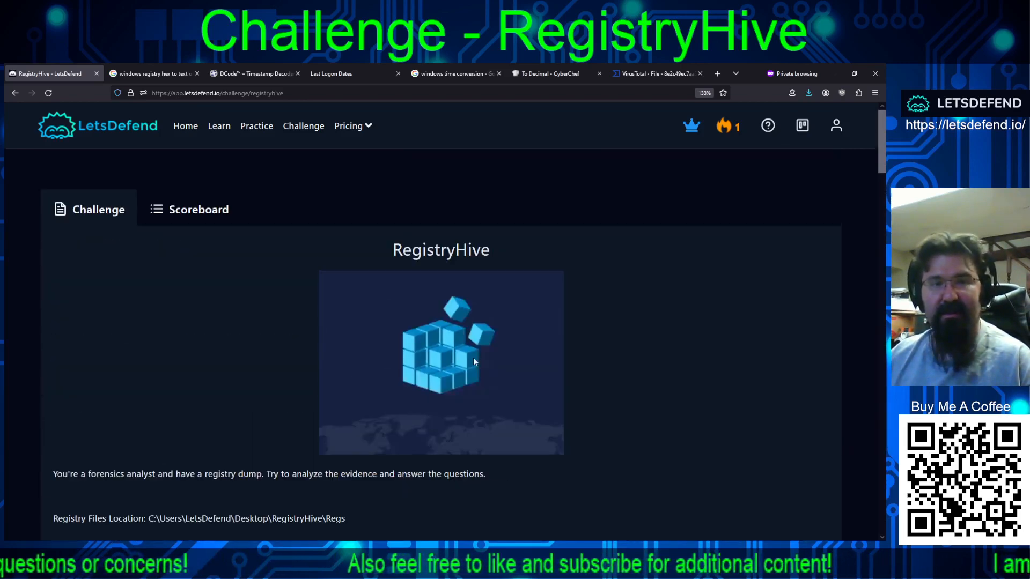
scroll(464, 363, "down", 2)
scroll(462, 359, "up", 2)
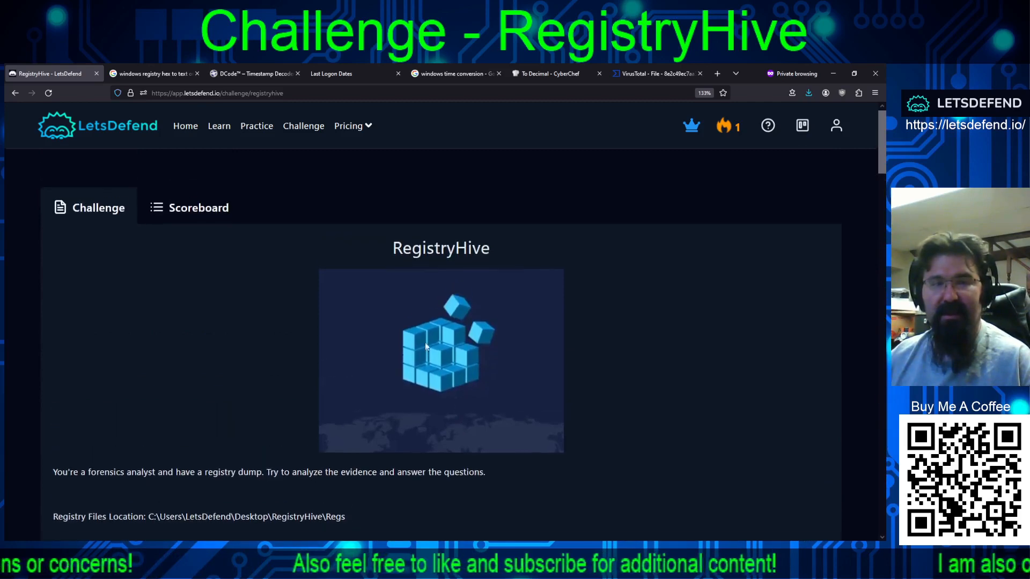
Step: Look through the Top 10 scoreboard for RegistryHive, and return to the challenge page to look over its first questions
left_click(191, 209)
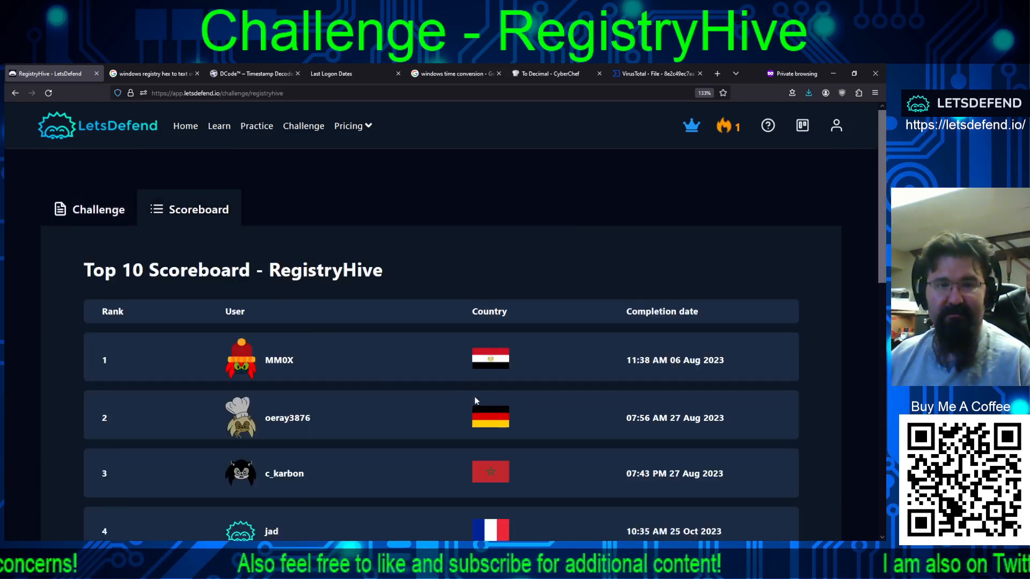
scroll(475, 395, "down", 8)
scroll(458, 386, "down", 2)
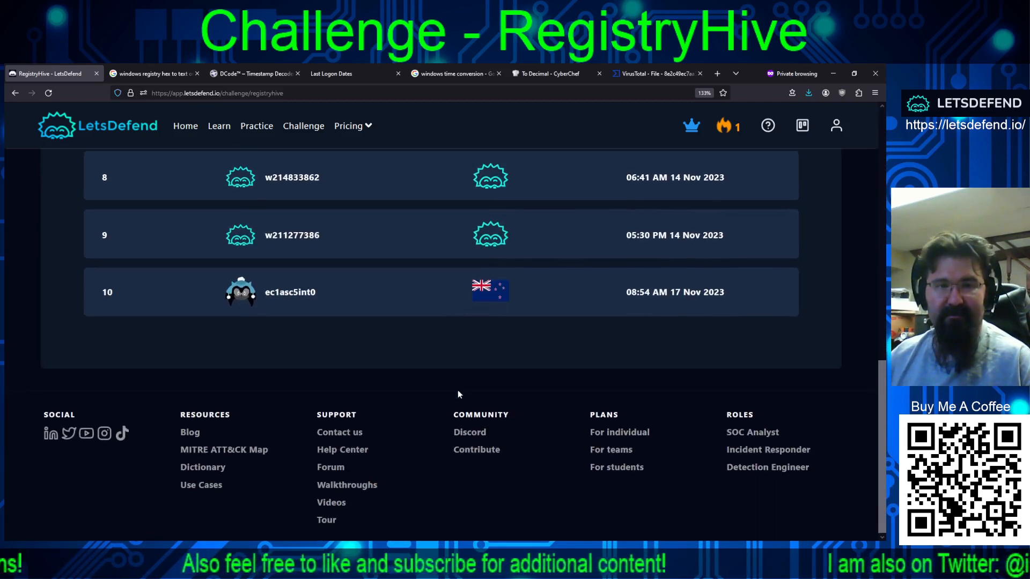
scroll(422, 381, "up", 9)
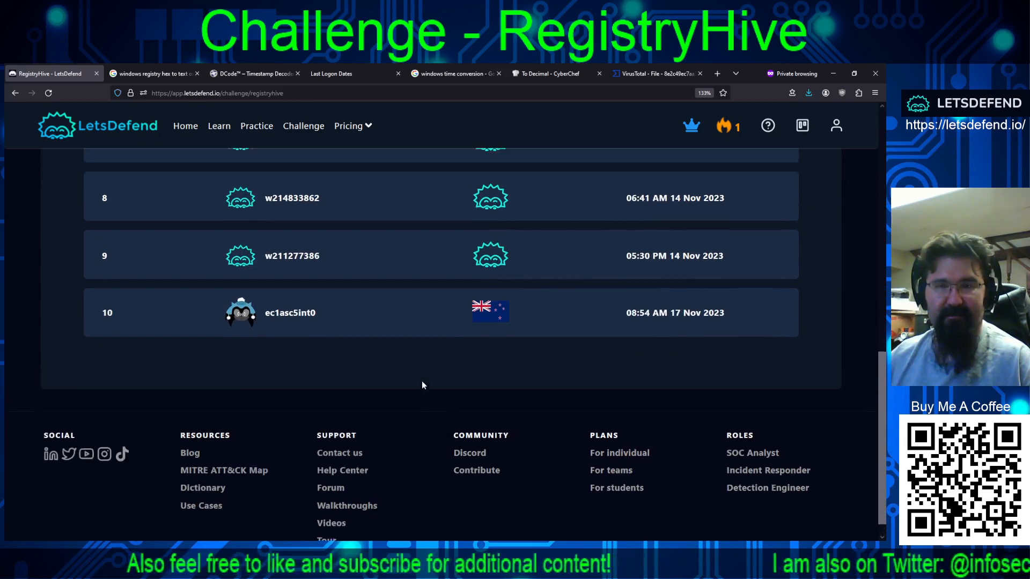
scroll(422, 383, "up", 2)
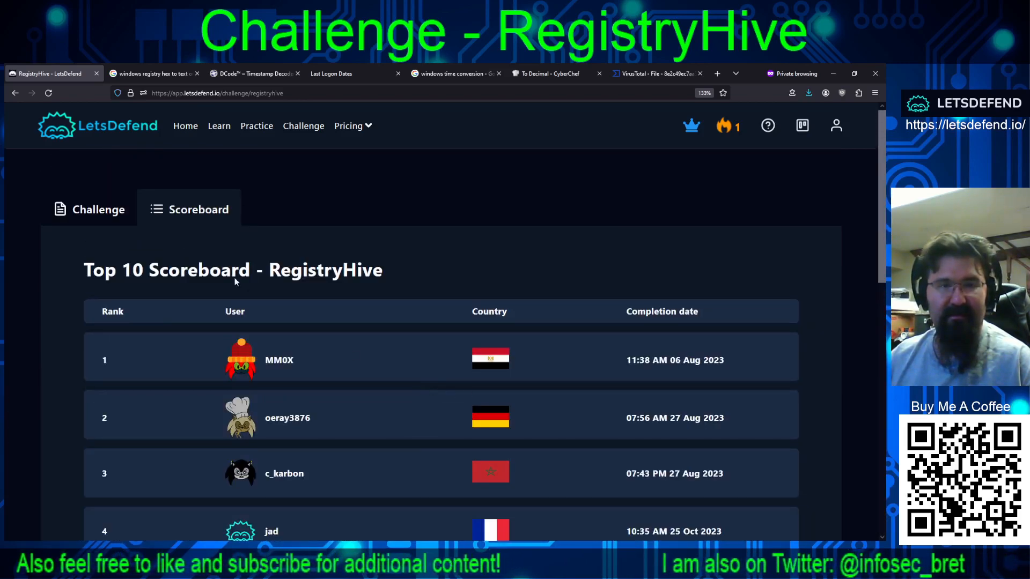
left_click(100, 214)
scroll(292, 392, "down", 5)
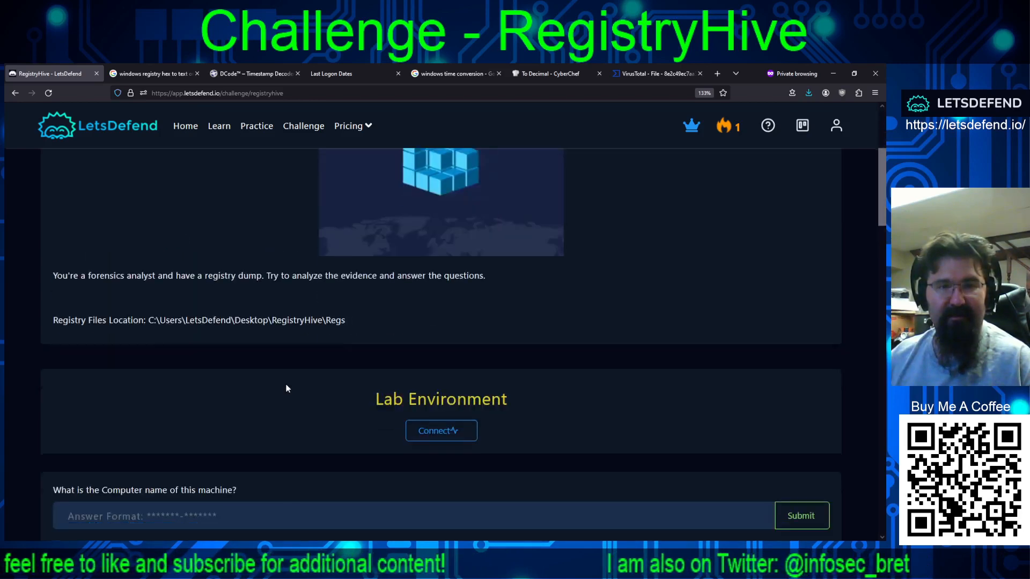
scroll(258, 439, "down", 5)
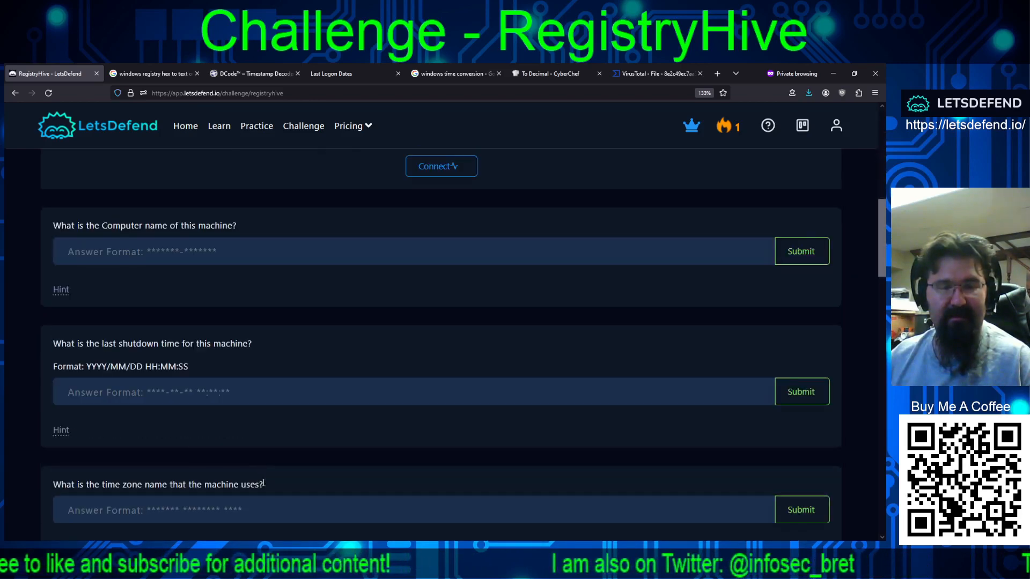
scroll(260, 446, "up", 9)
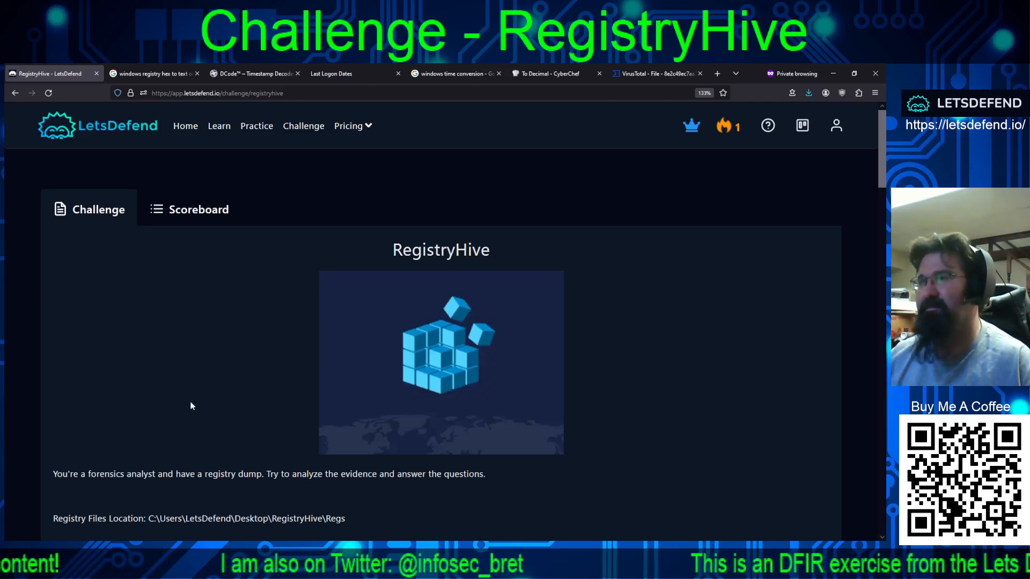
left_click(198, 222)
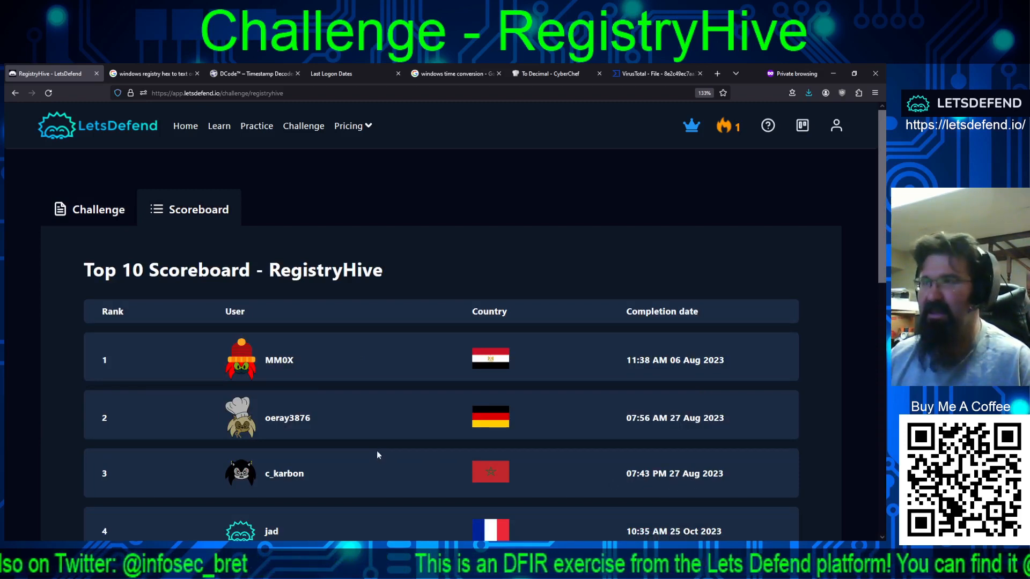
left_click(78, 205)
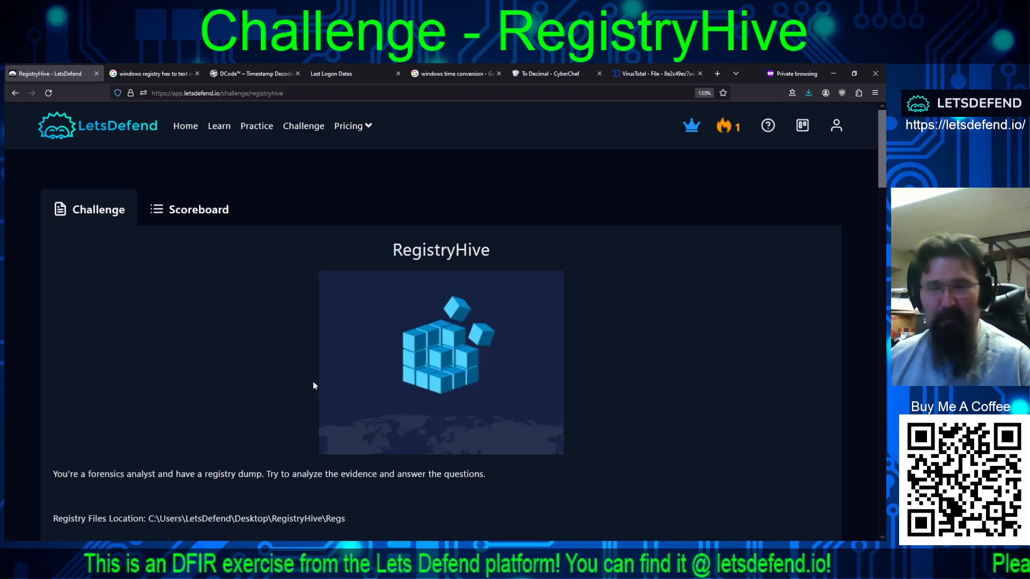
scroll(251, 364, "down", 1)
scroll(245, 365, "up", 1)
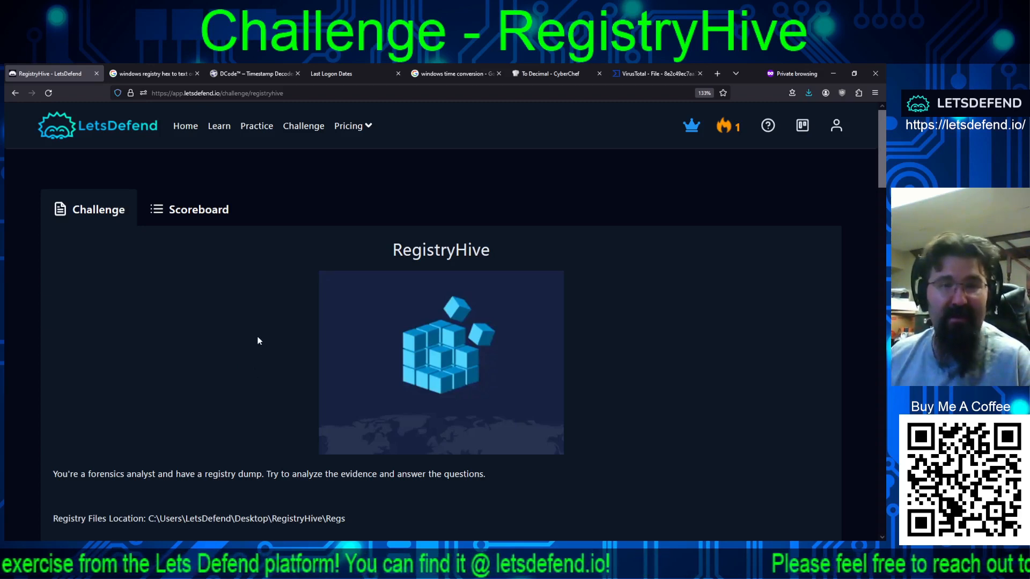
scroll(258, 341, "down", 1)
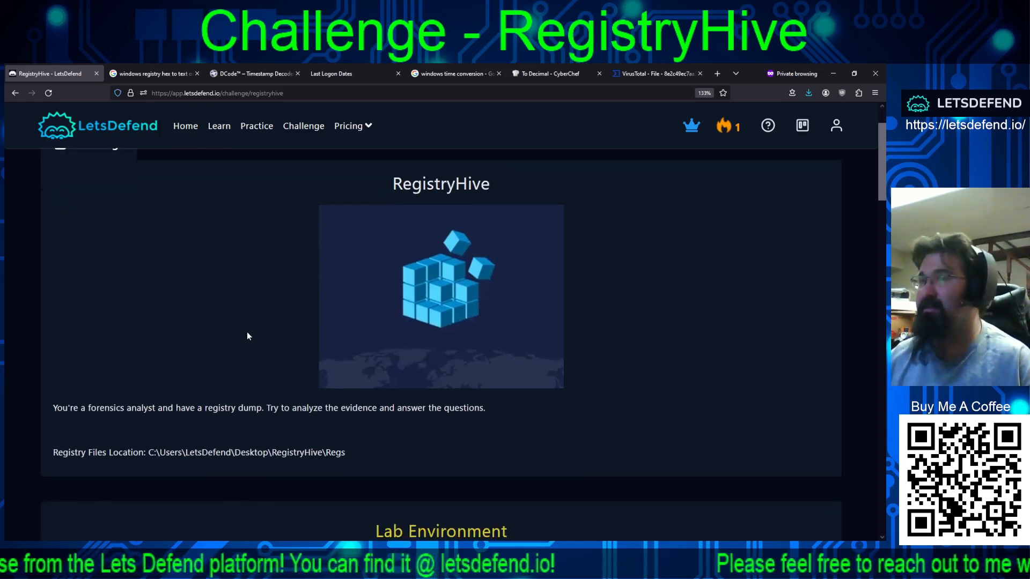